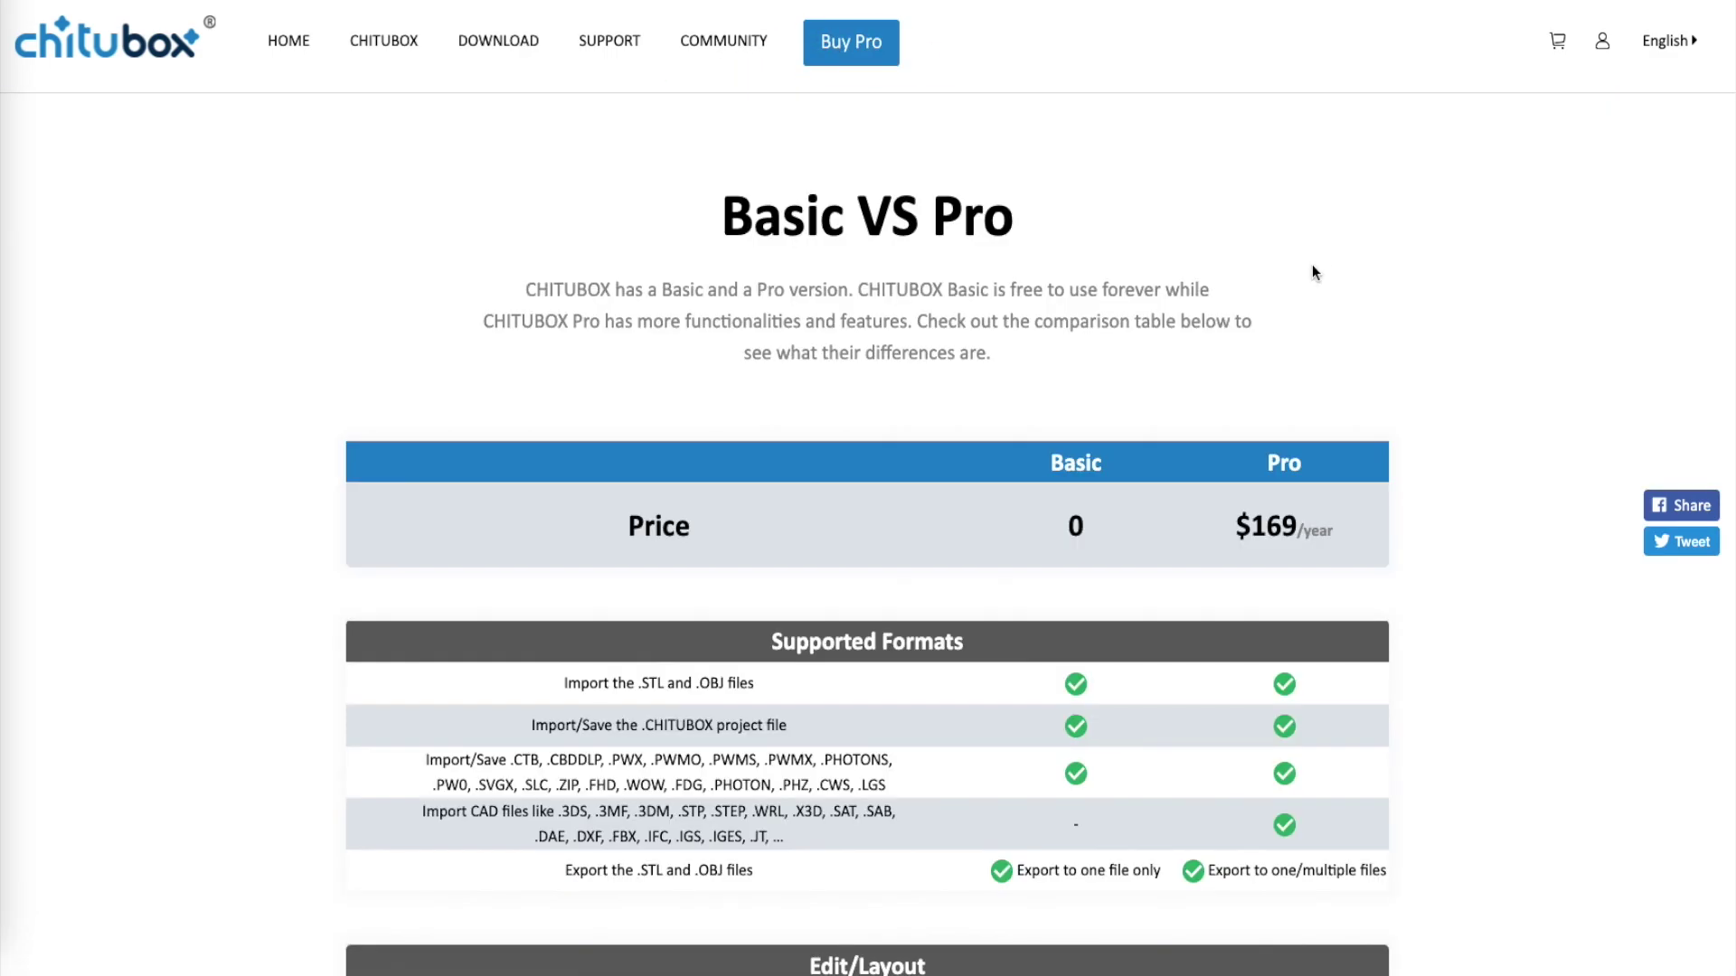
# - Review the CHITUBOX Basic and Pro comparison table, covering supported formats, layout, repair and support editing features
pyautogui.scroll(-3, 982, 570)
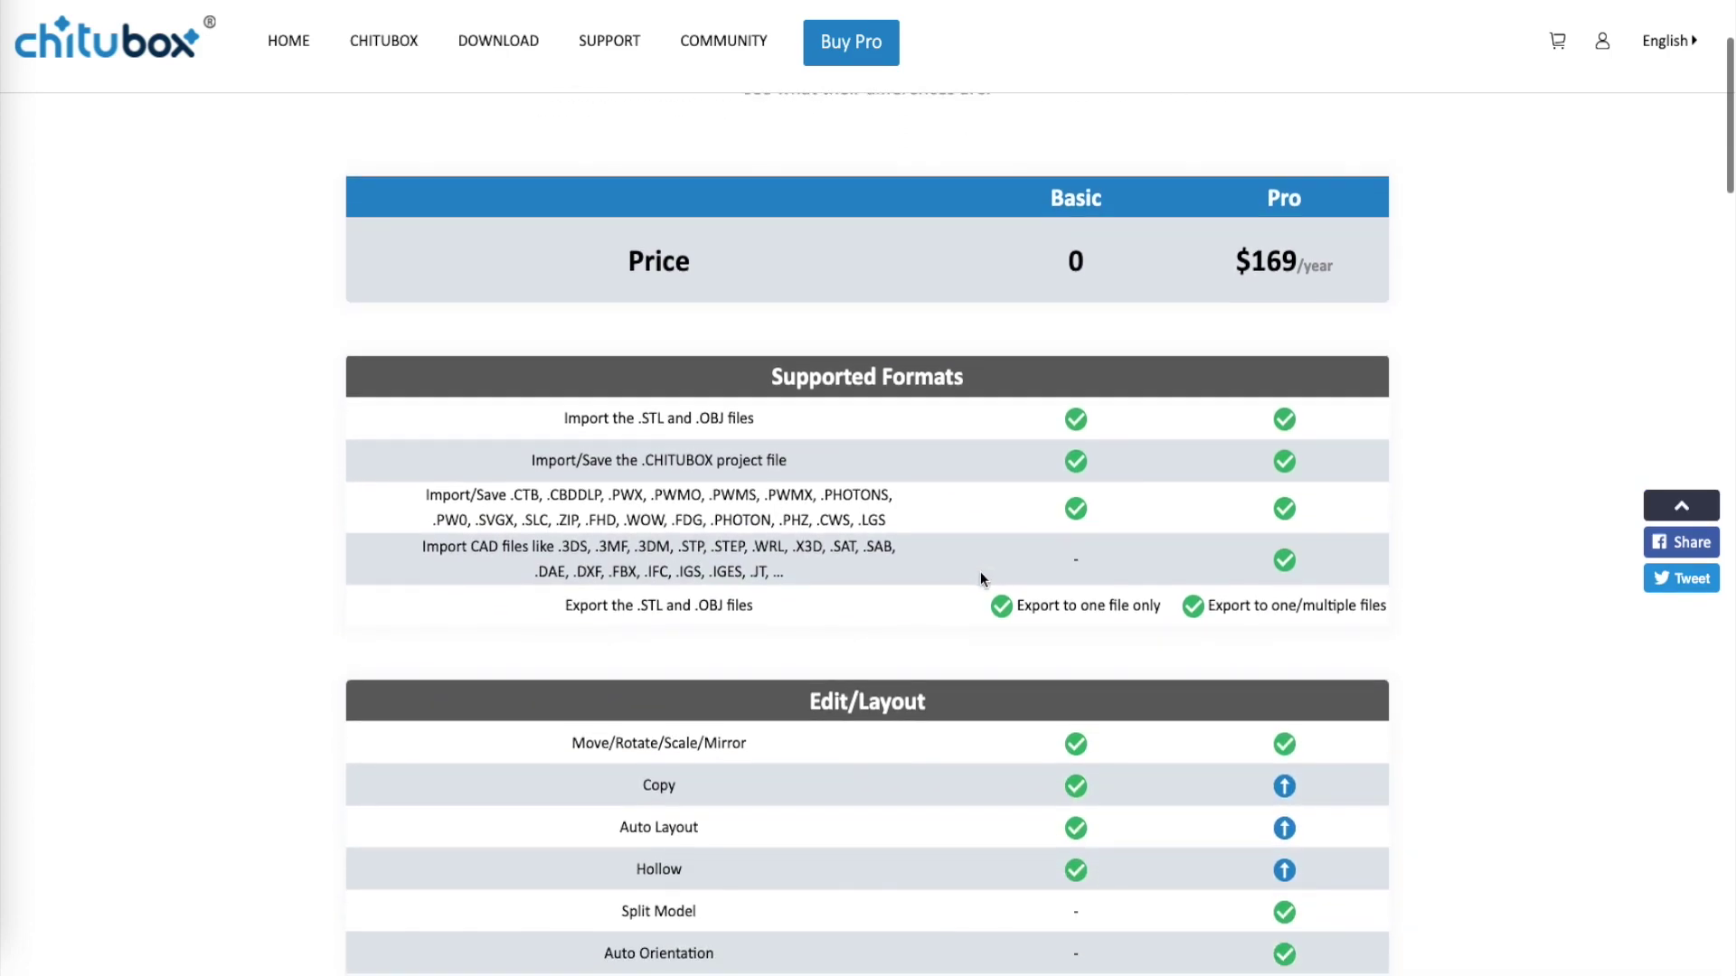
pyautogui.scroll(-3, 982, 577)
pyautogui.scroll(-4, 980, 571)
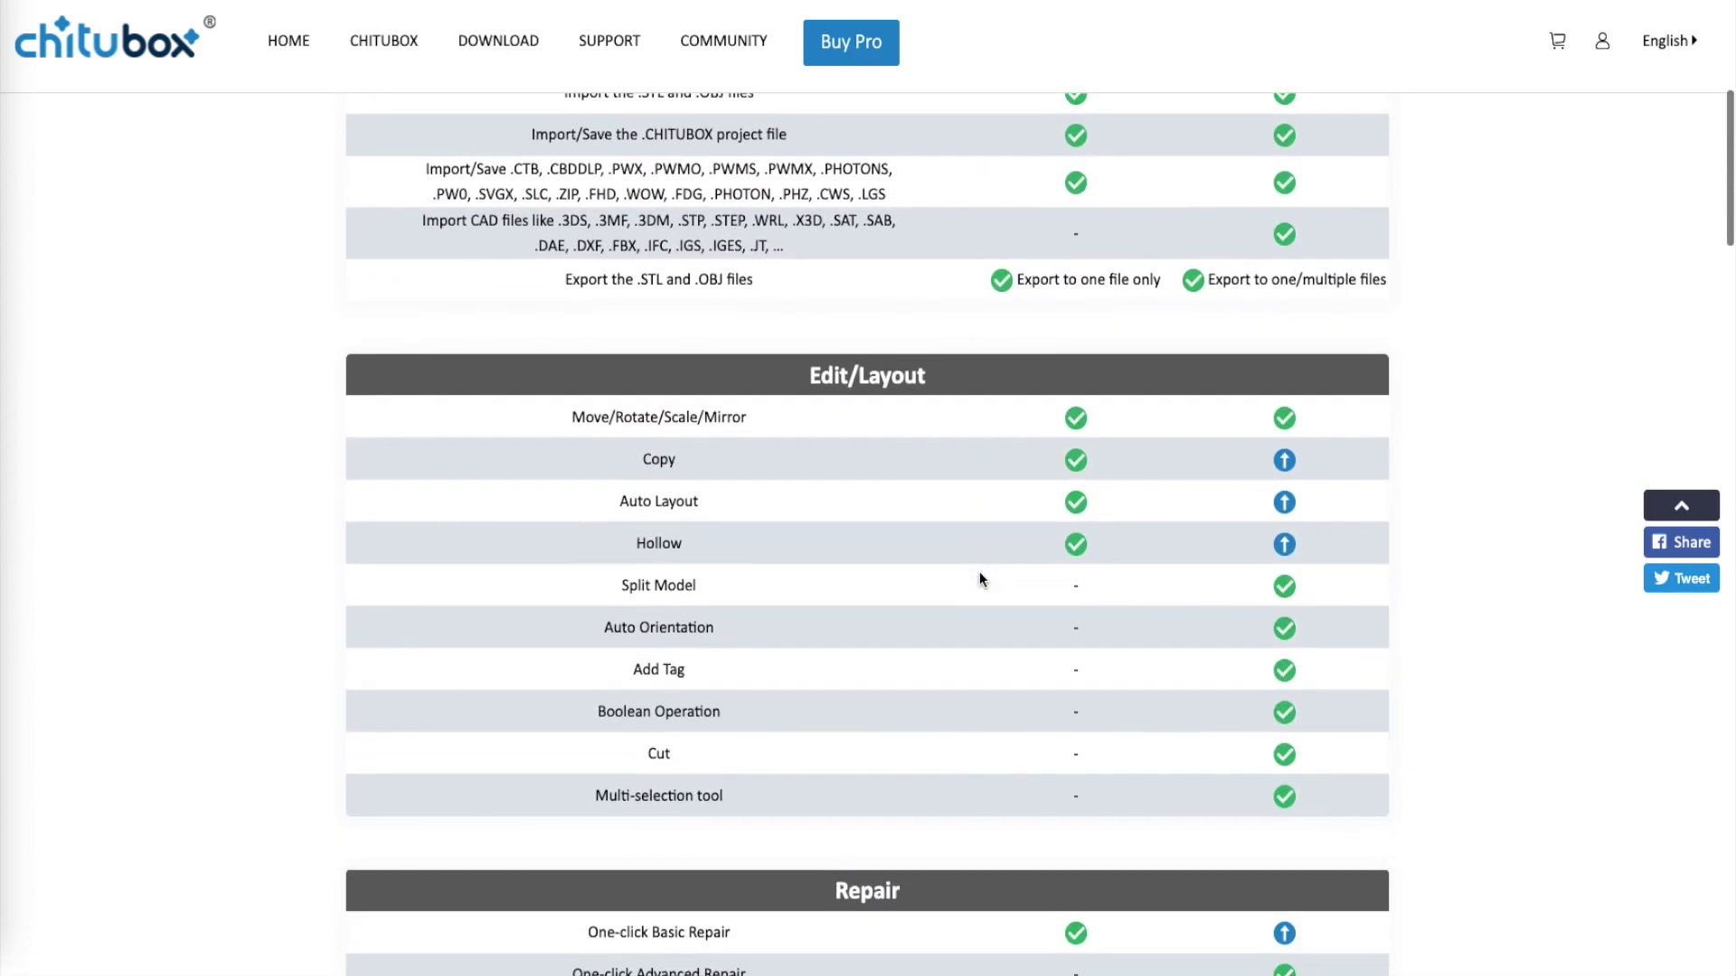
pyautogui.scroll(-6, 980, 575)
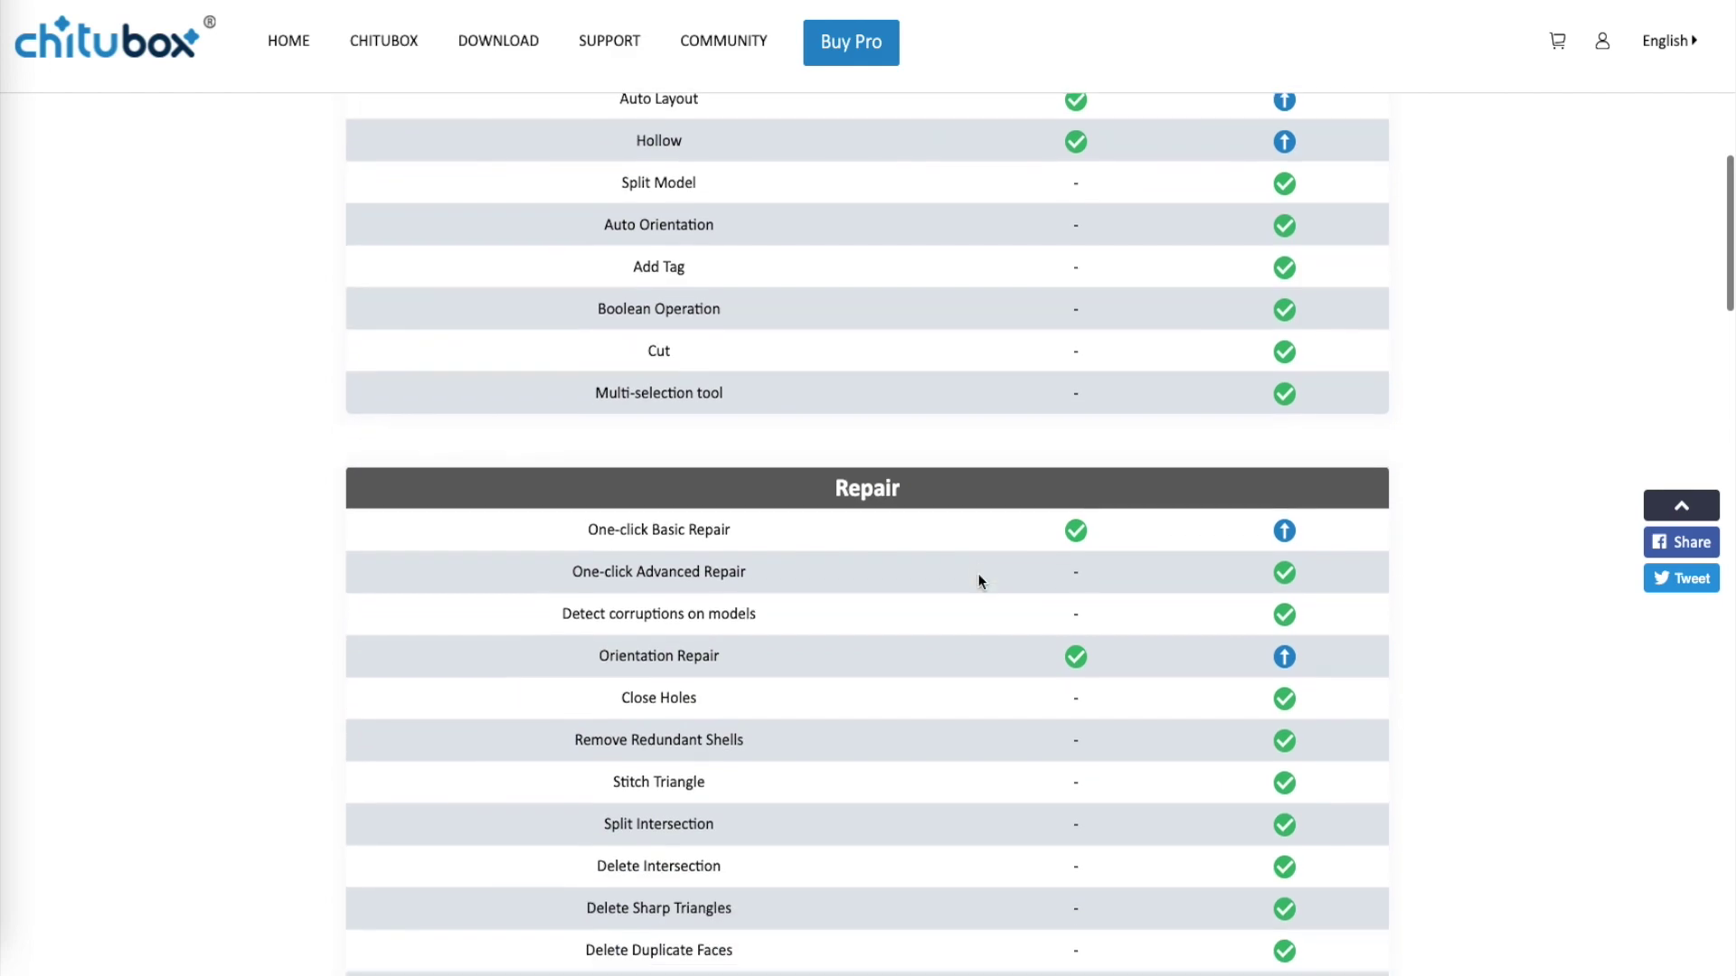
pyautogui.scroll(-3, 978, 584)
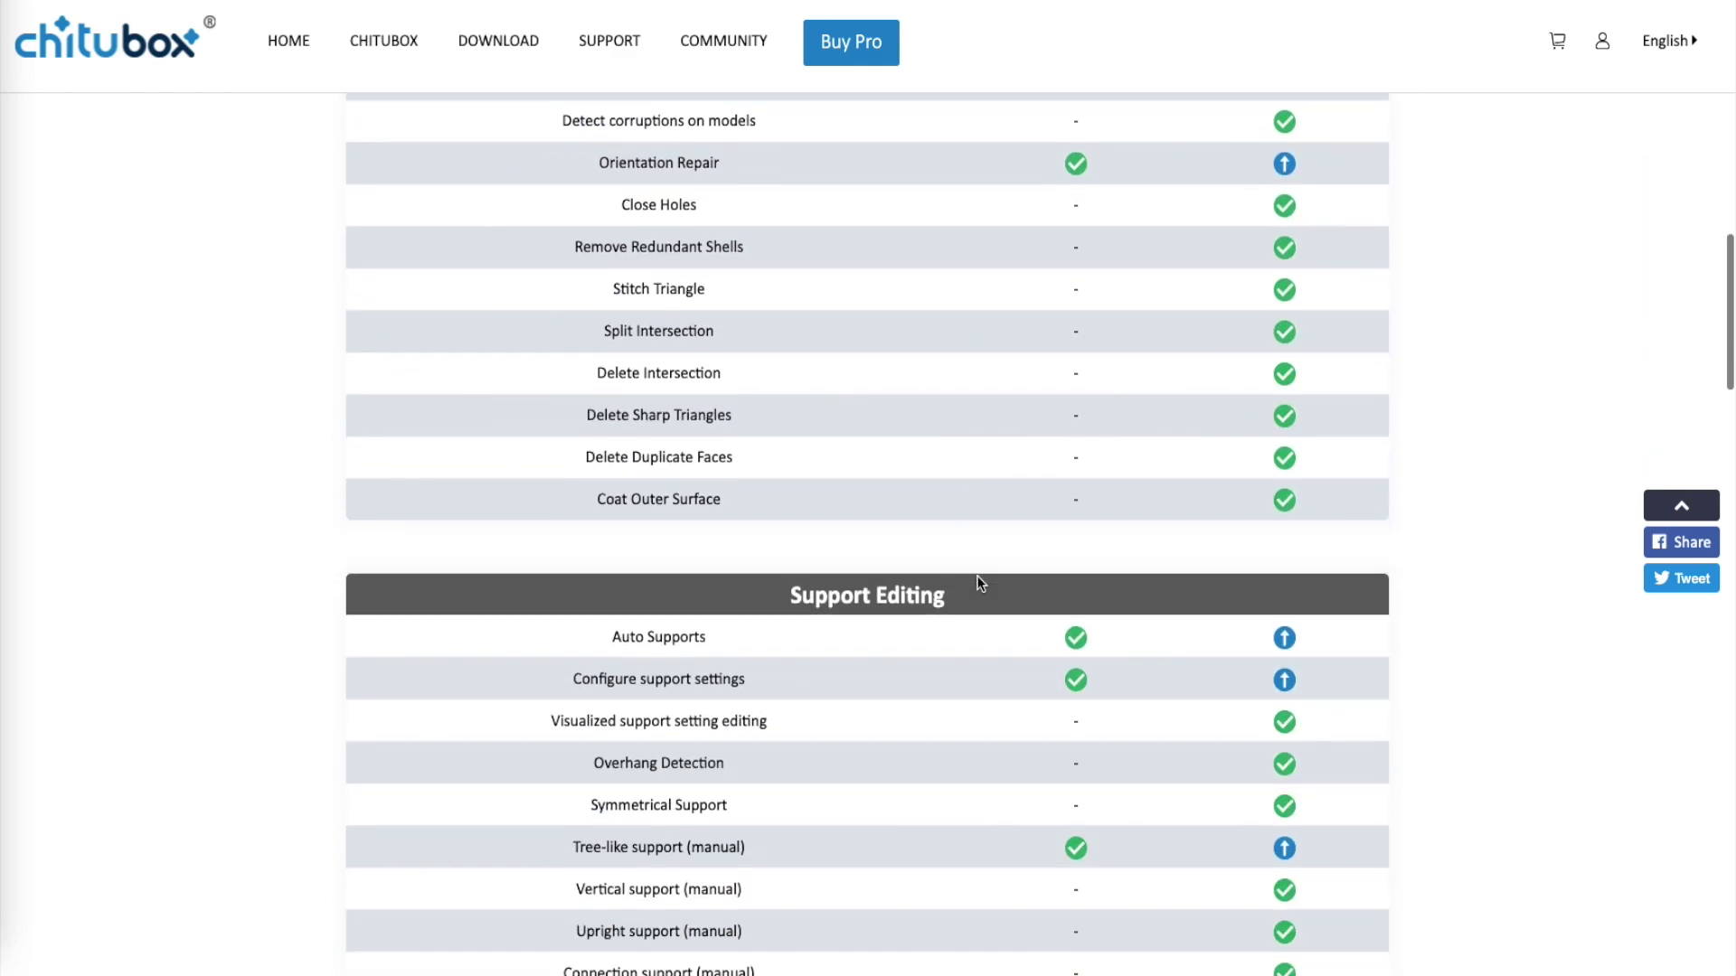
pyautogui.scroll(-4, 976, 584)
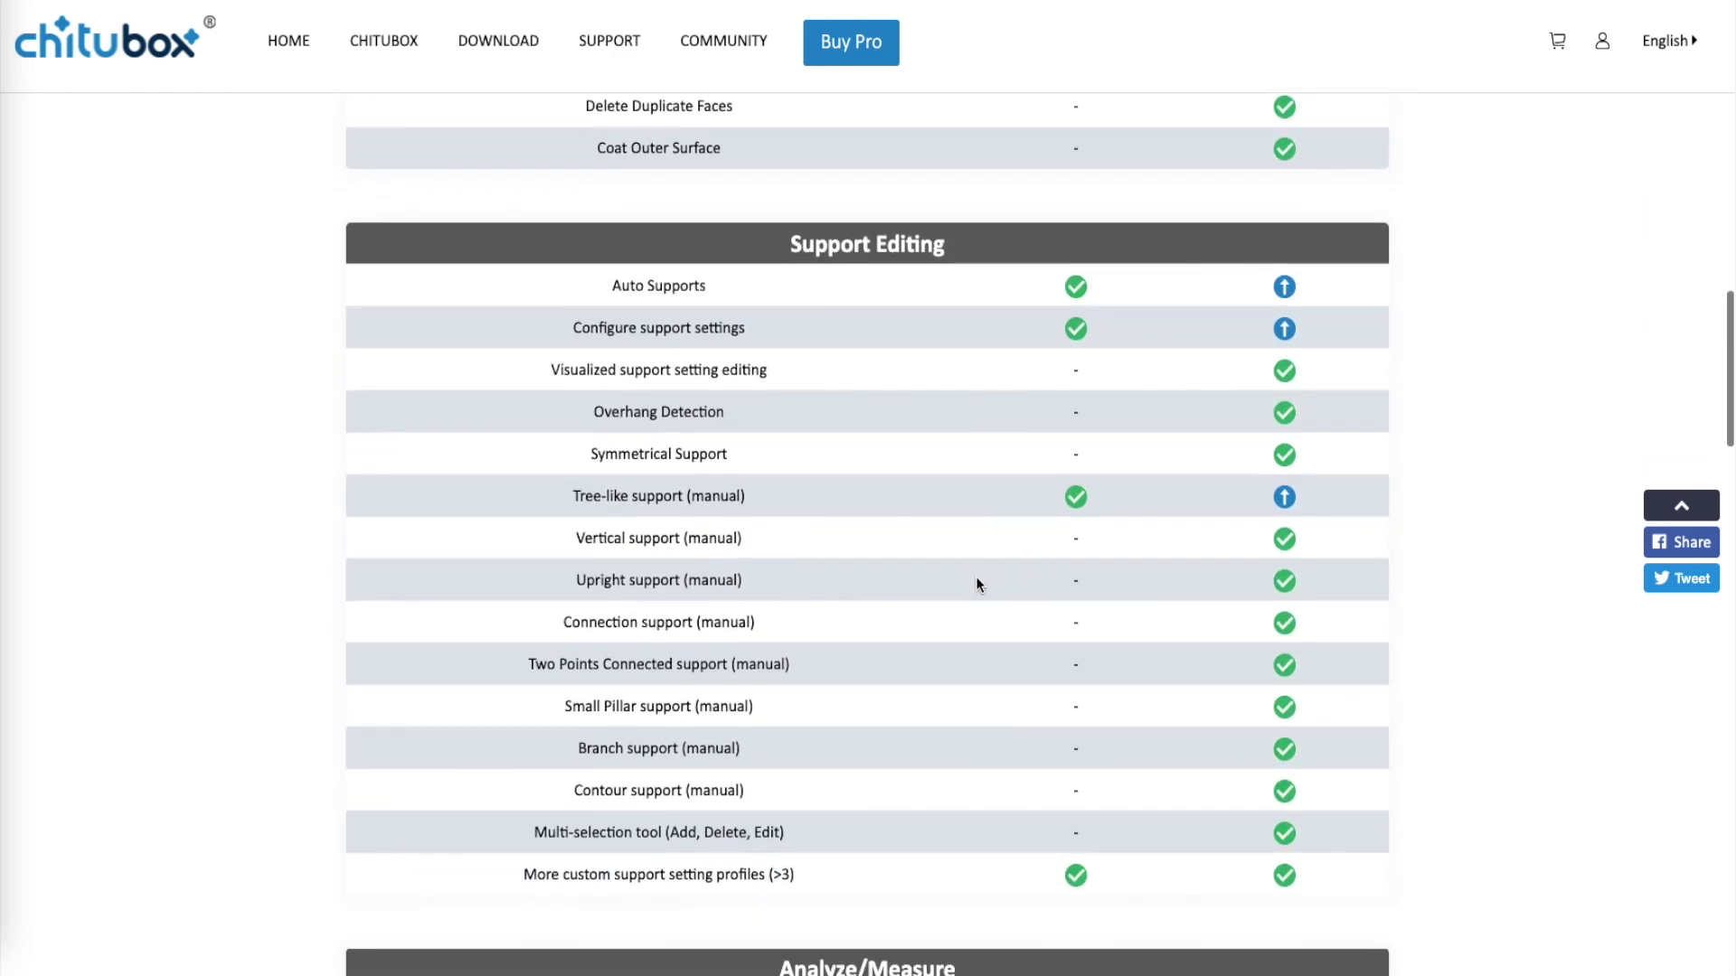
pyautogui.scroll(-3, 974, 584)
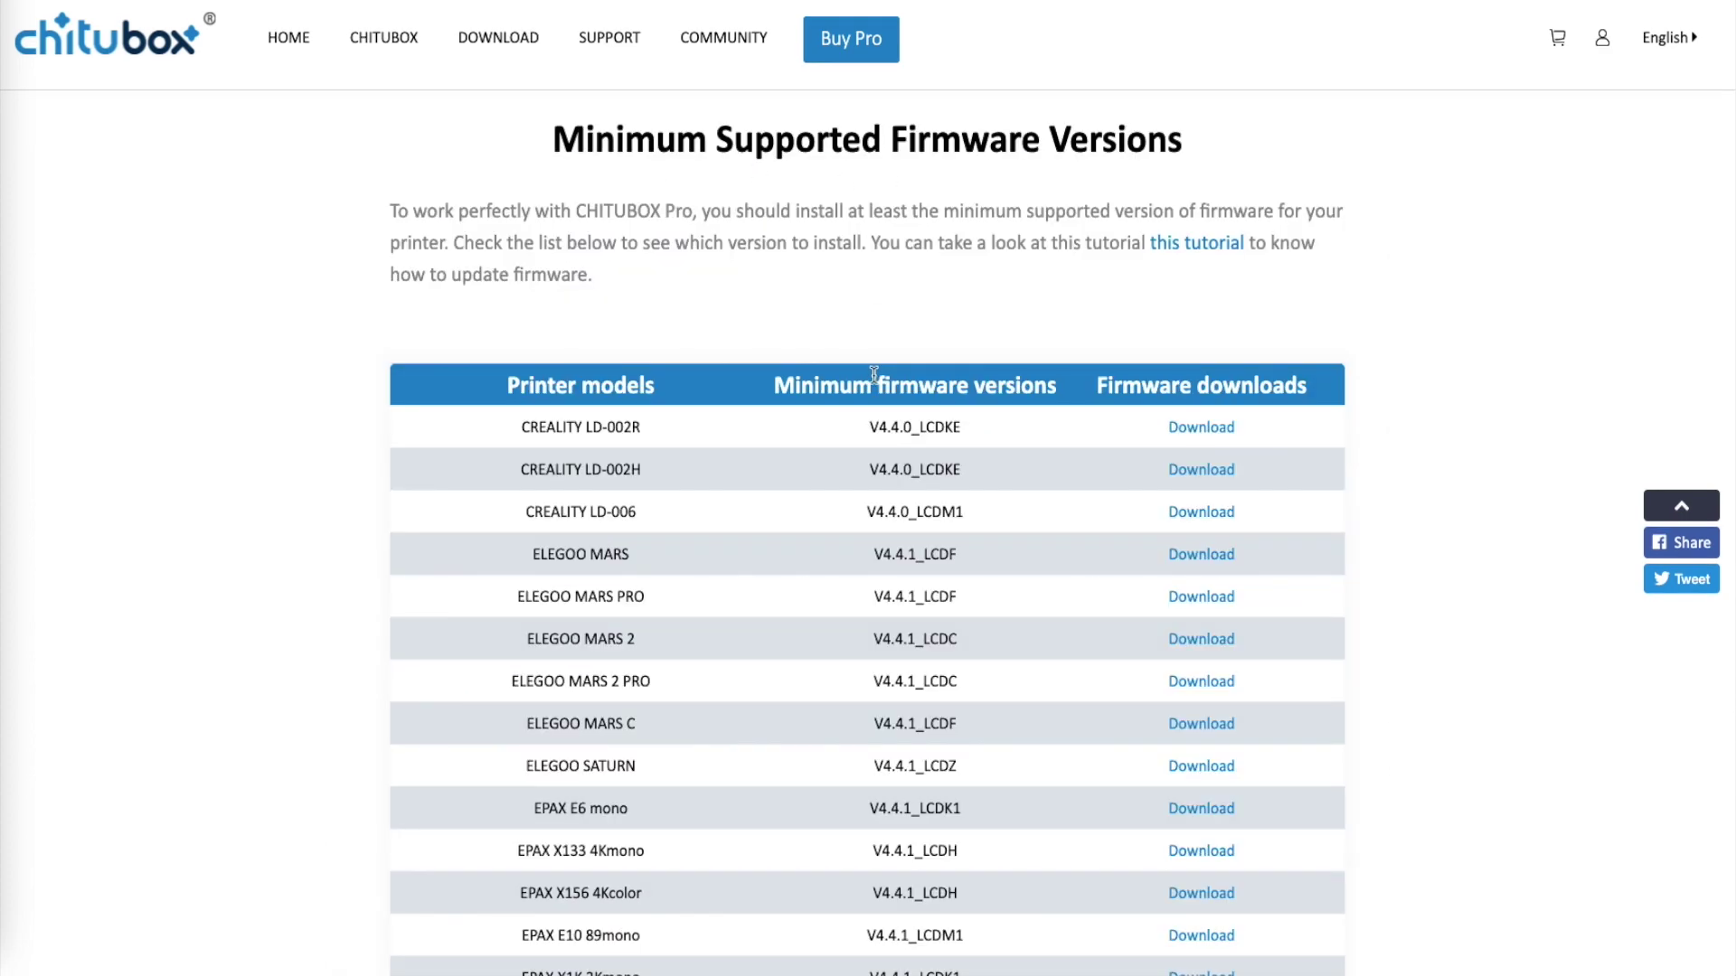
# - Review the list of minimum supported firmware versions for each printer model, down to the note below it
pyautogui.scroll(-6, 854, 437)
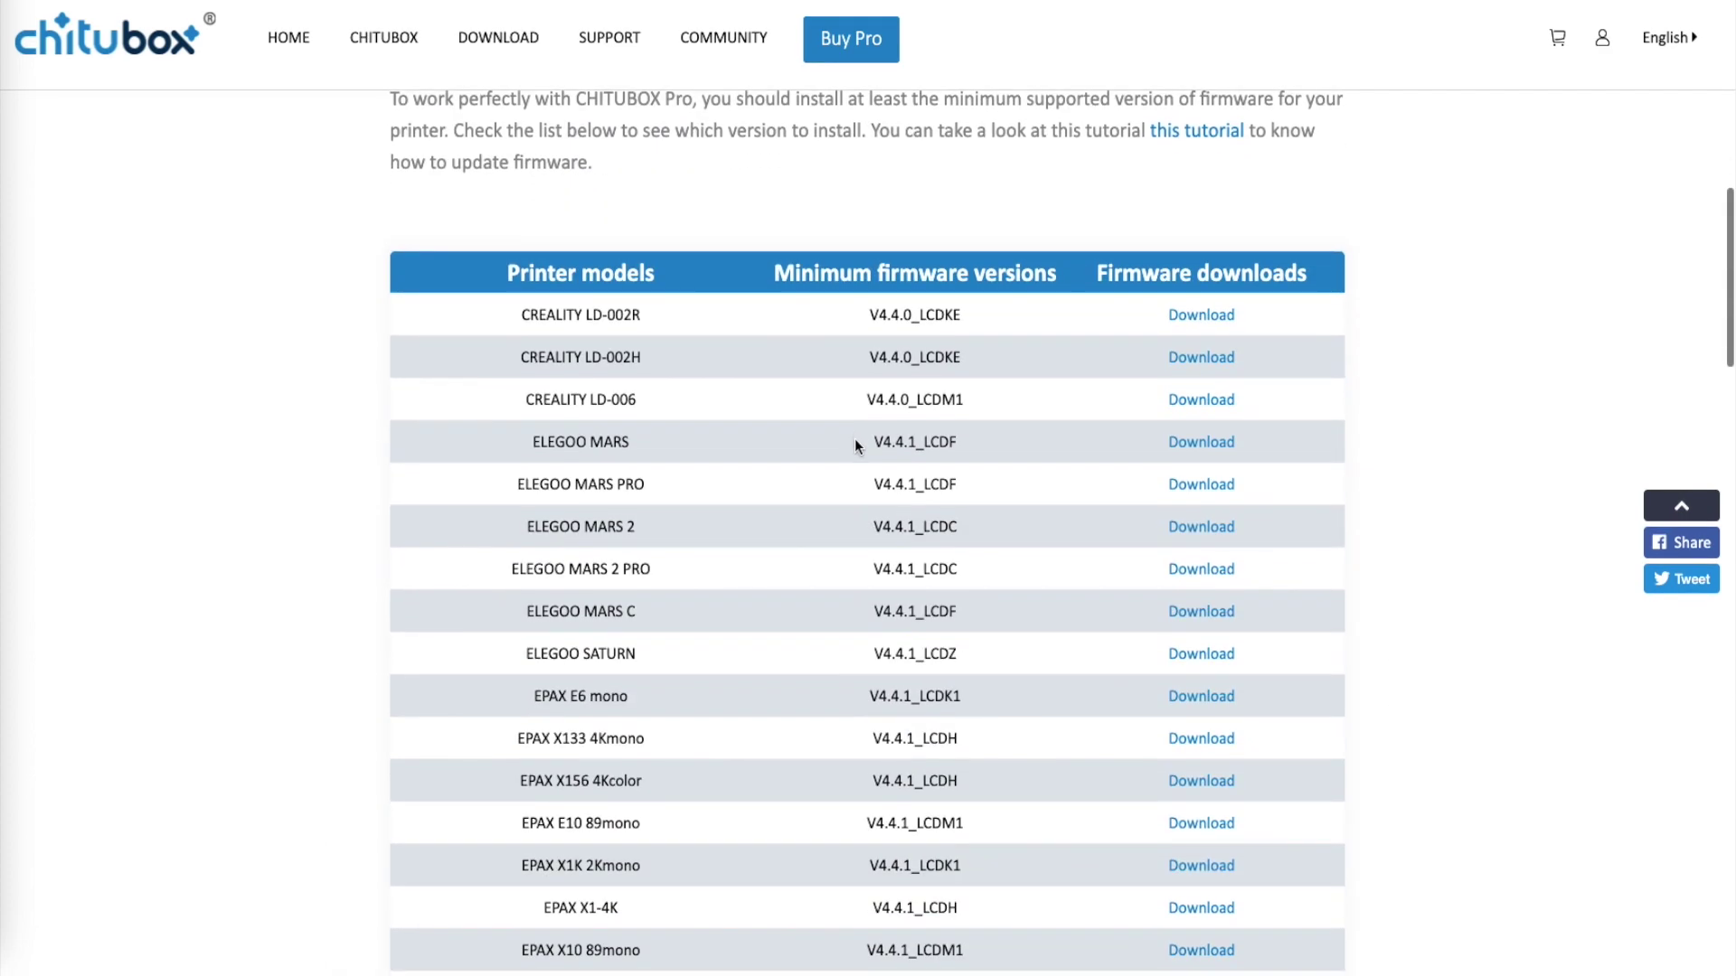
pyautogui.scroll(-5, 852, 443)
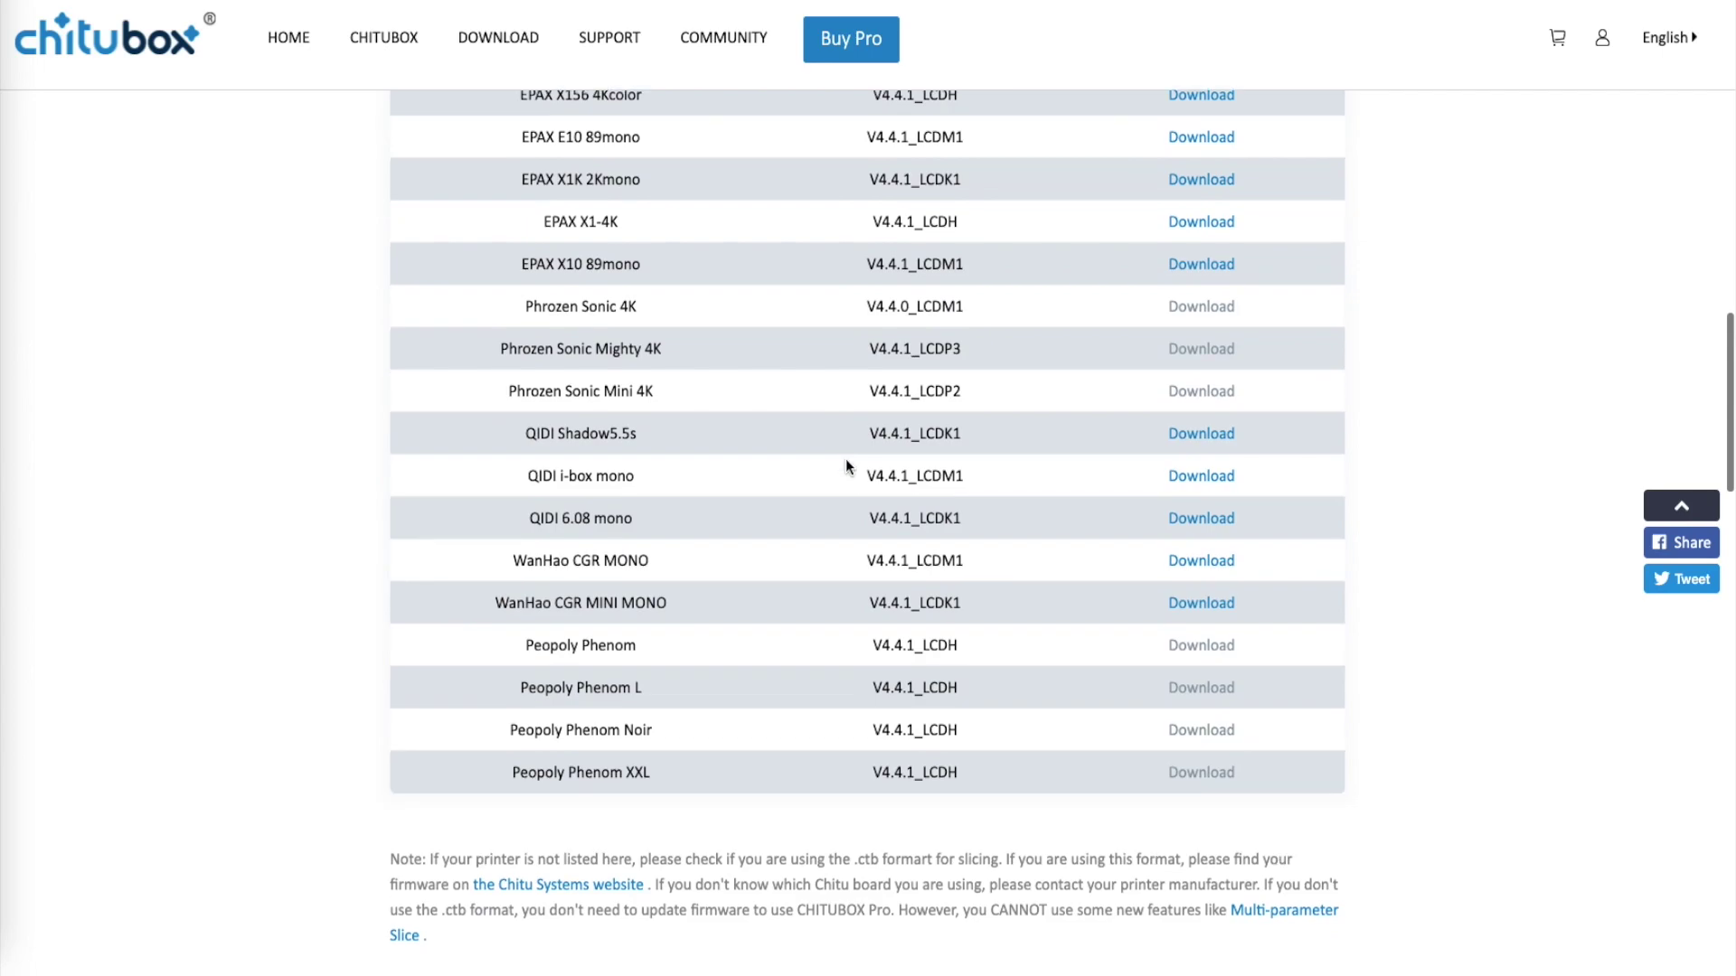
pyautogui.scroll(-7, 845, 461)
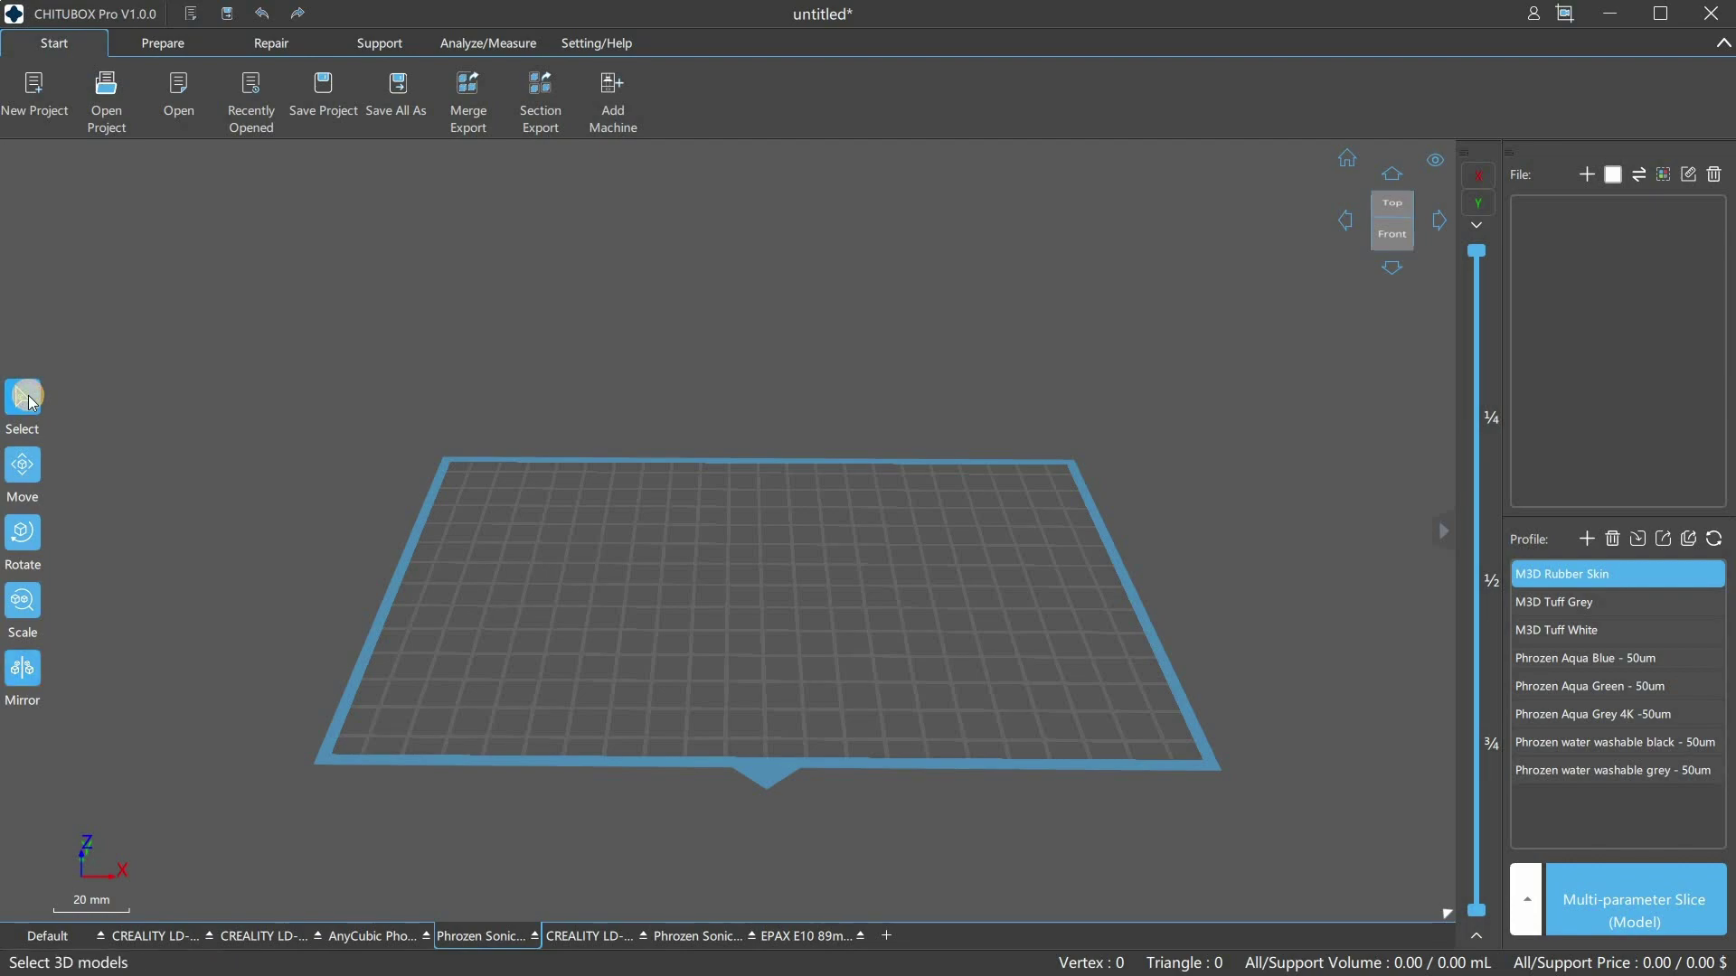
# - In CHITUBOX Pro, examine the options of the Select, Move, Rotate, Scale and Mirror tools in turn
pyautogui.click(27, 398)
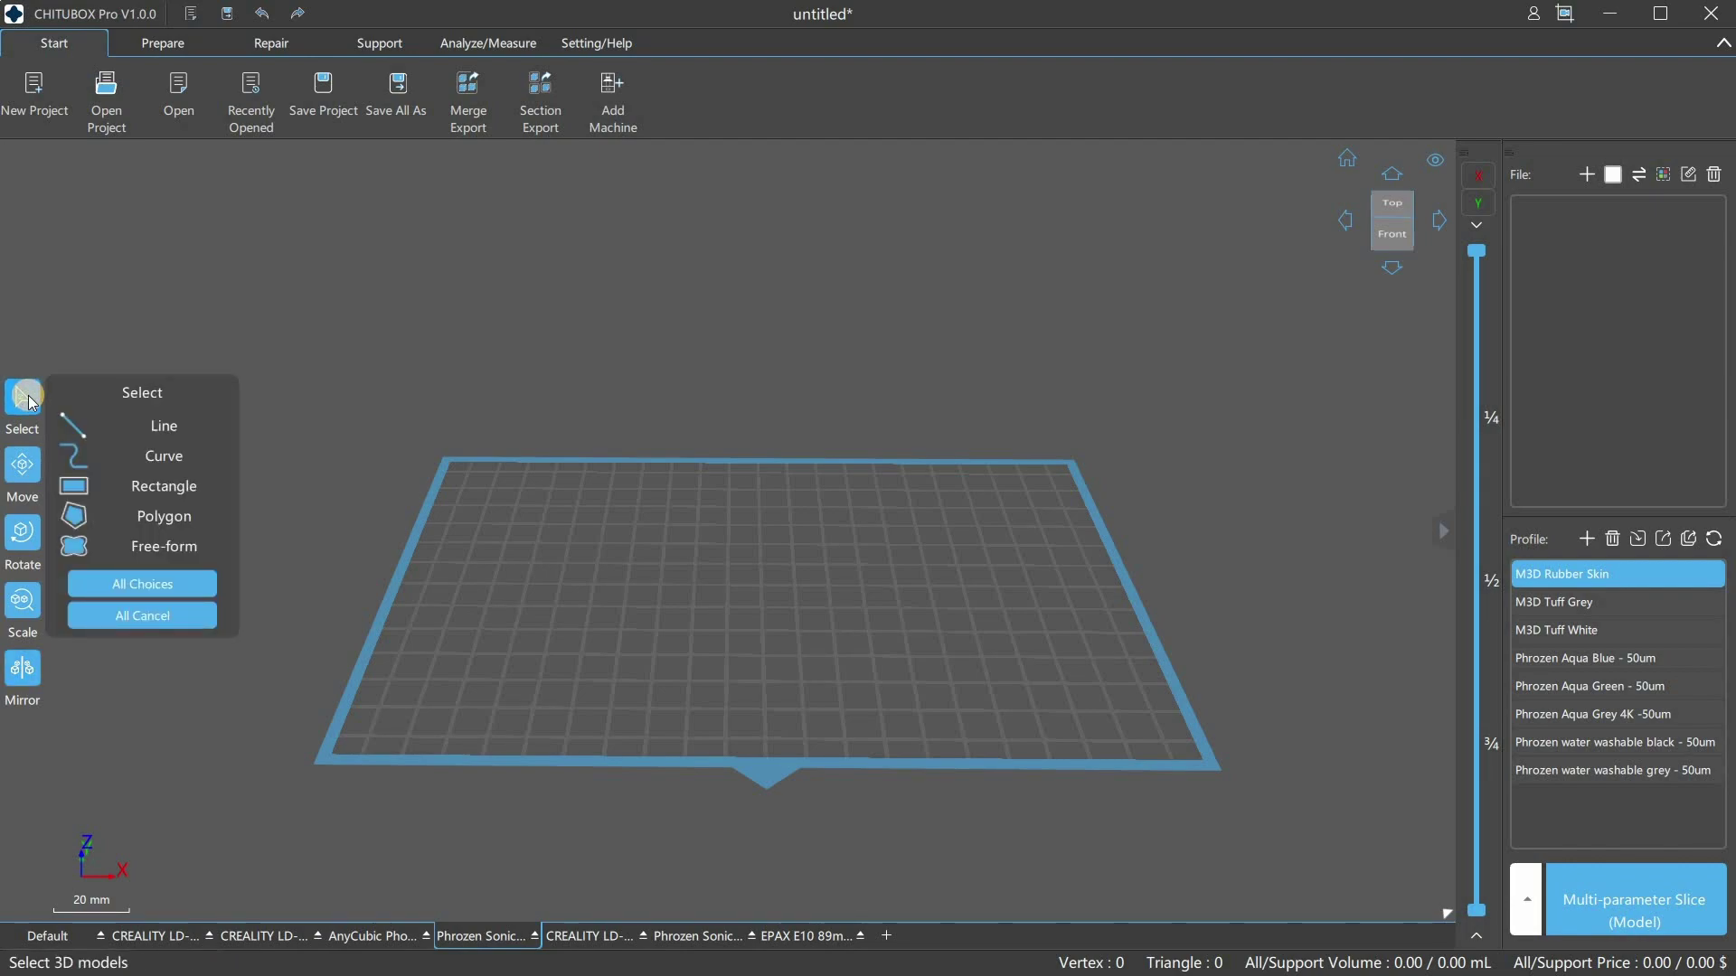
pyautogui.click(137, 583)
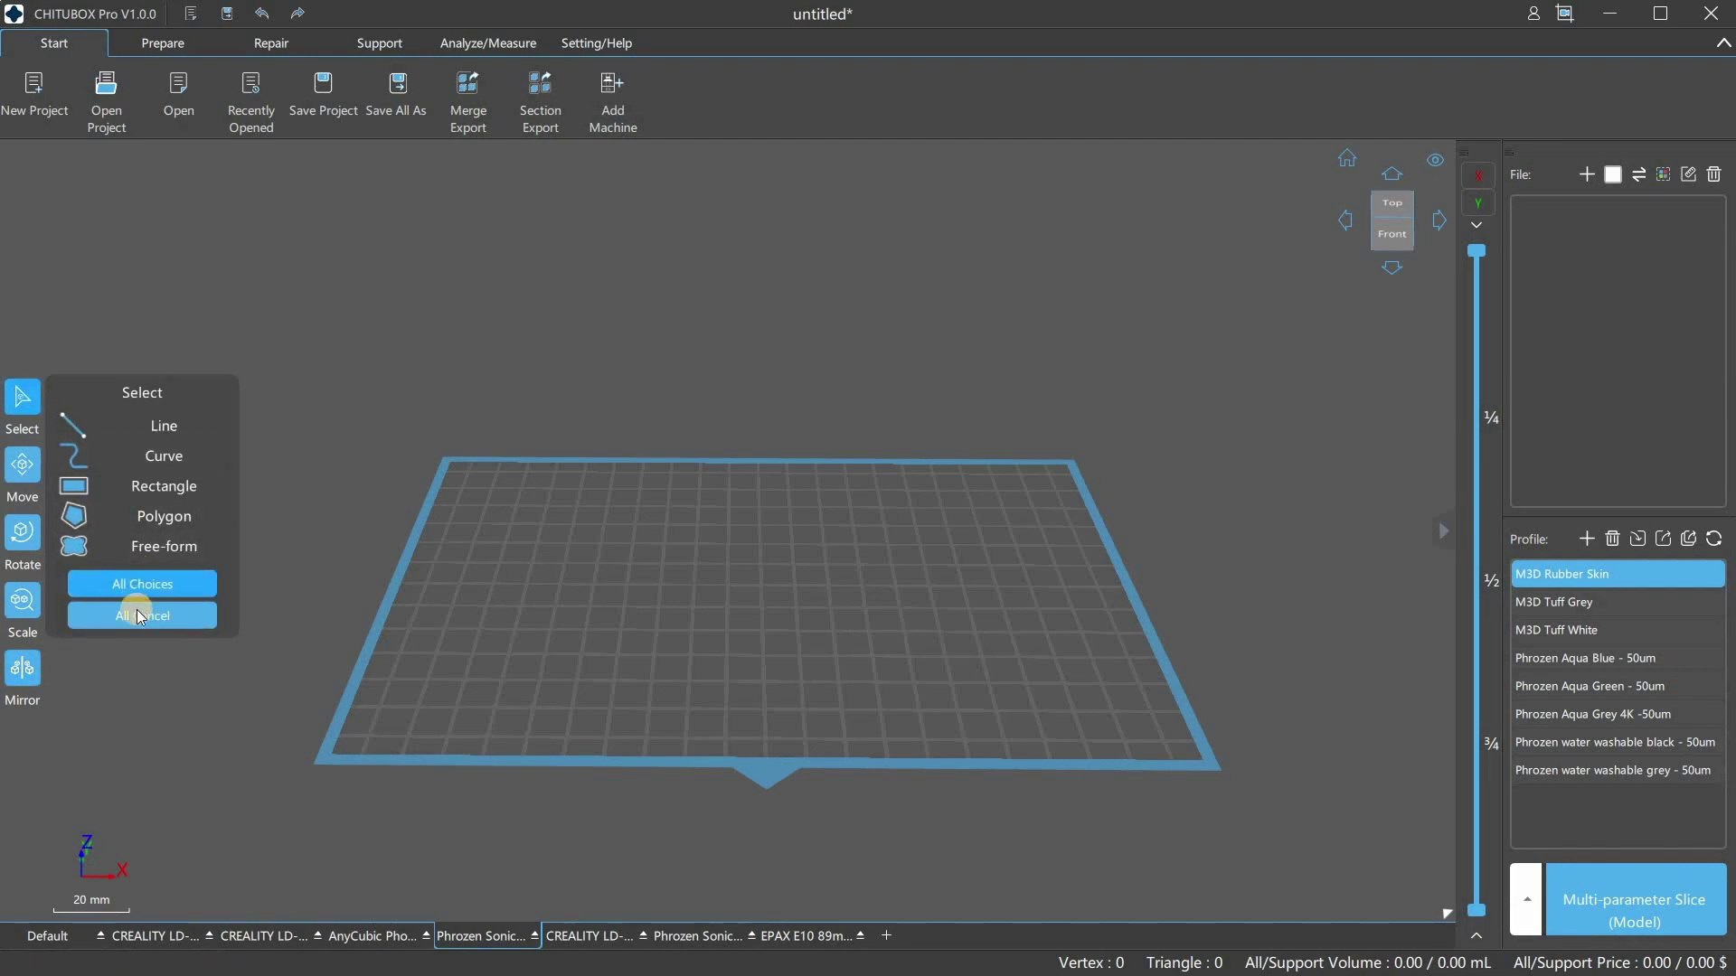
pyautogui.click(27, 467)
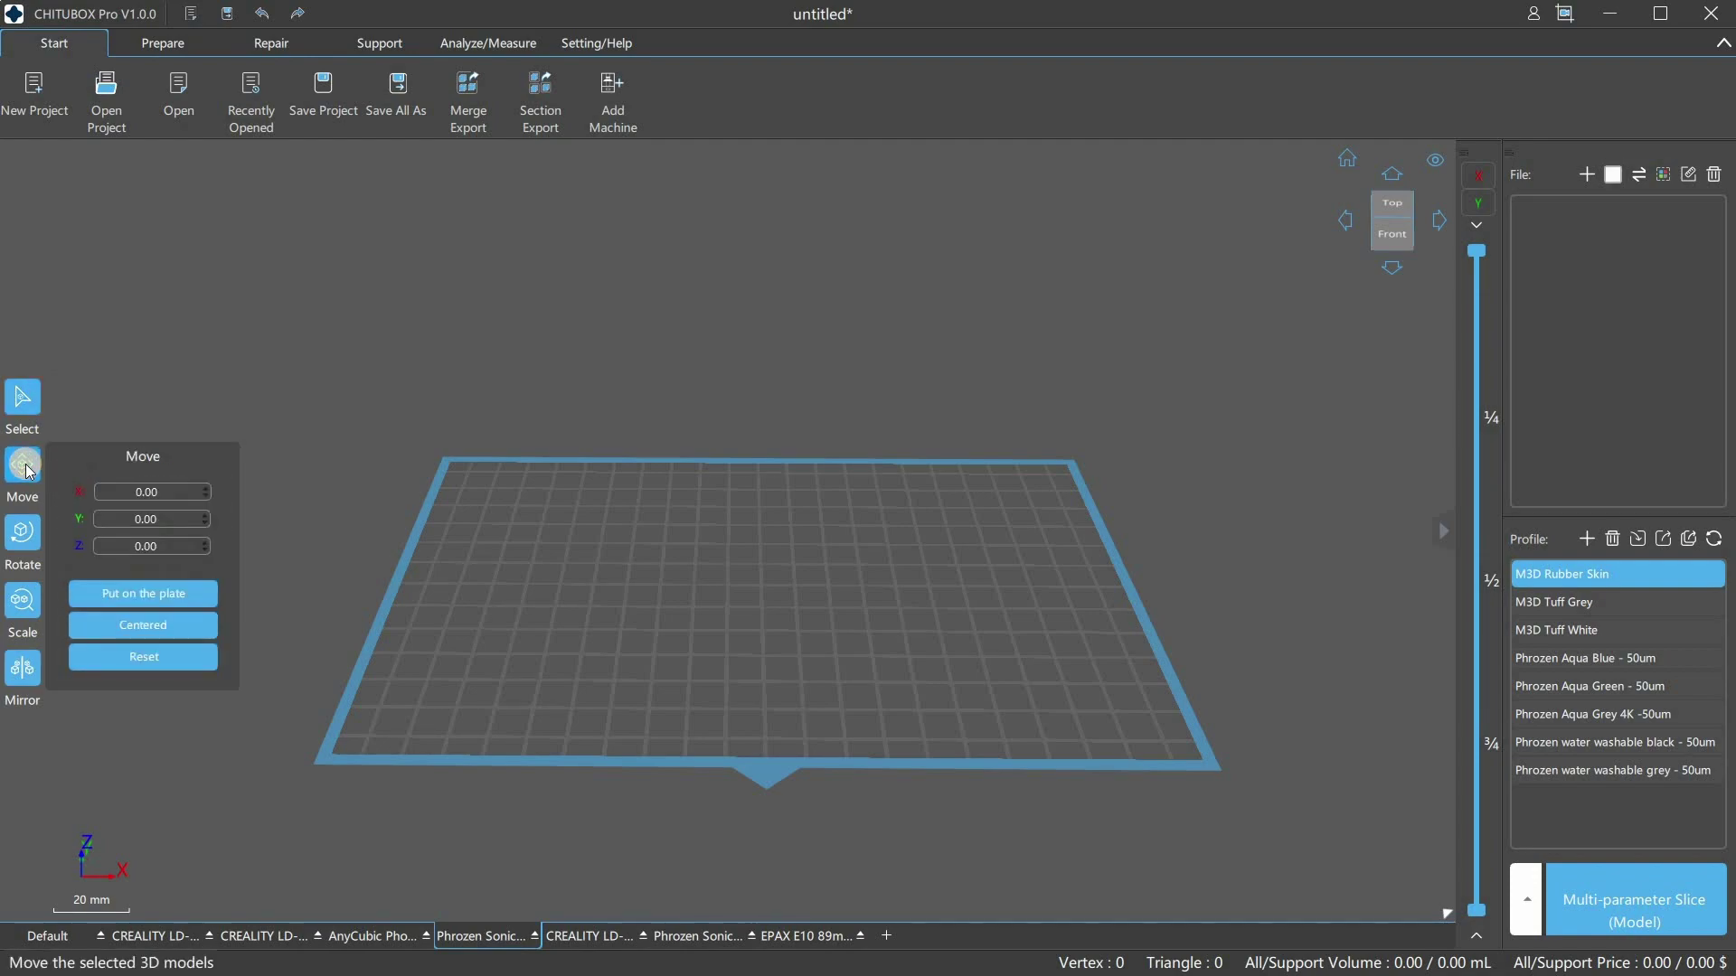
pyautogui.click(28, 533)
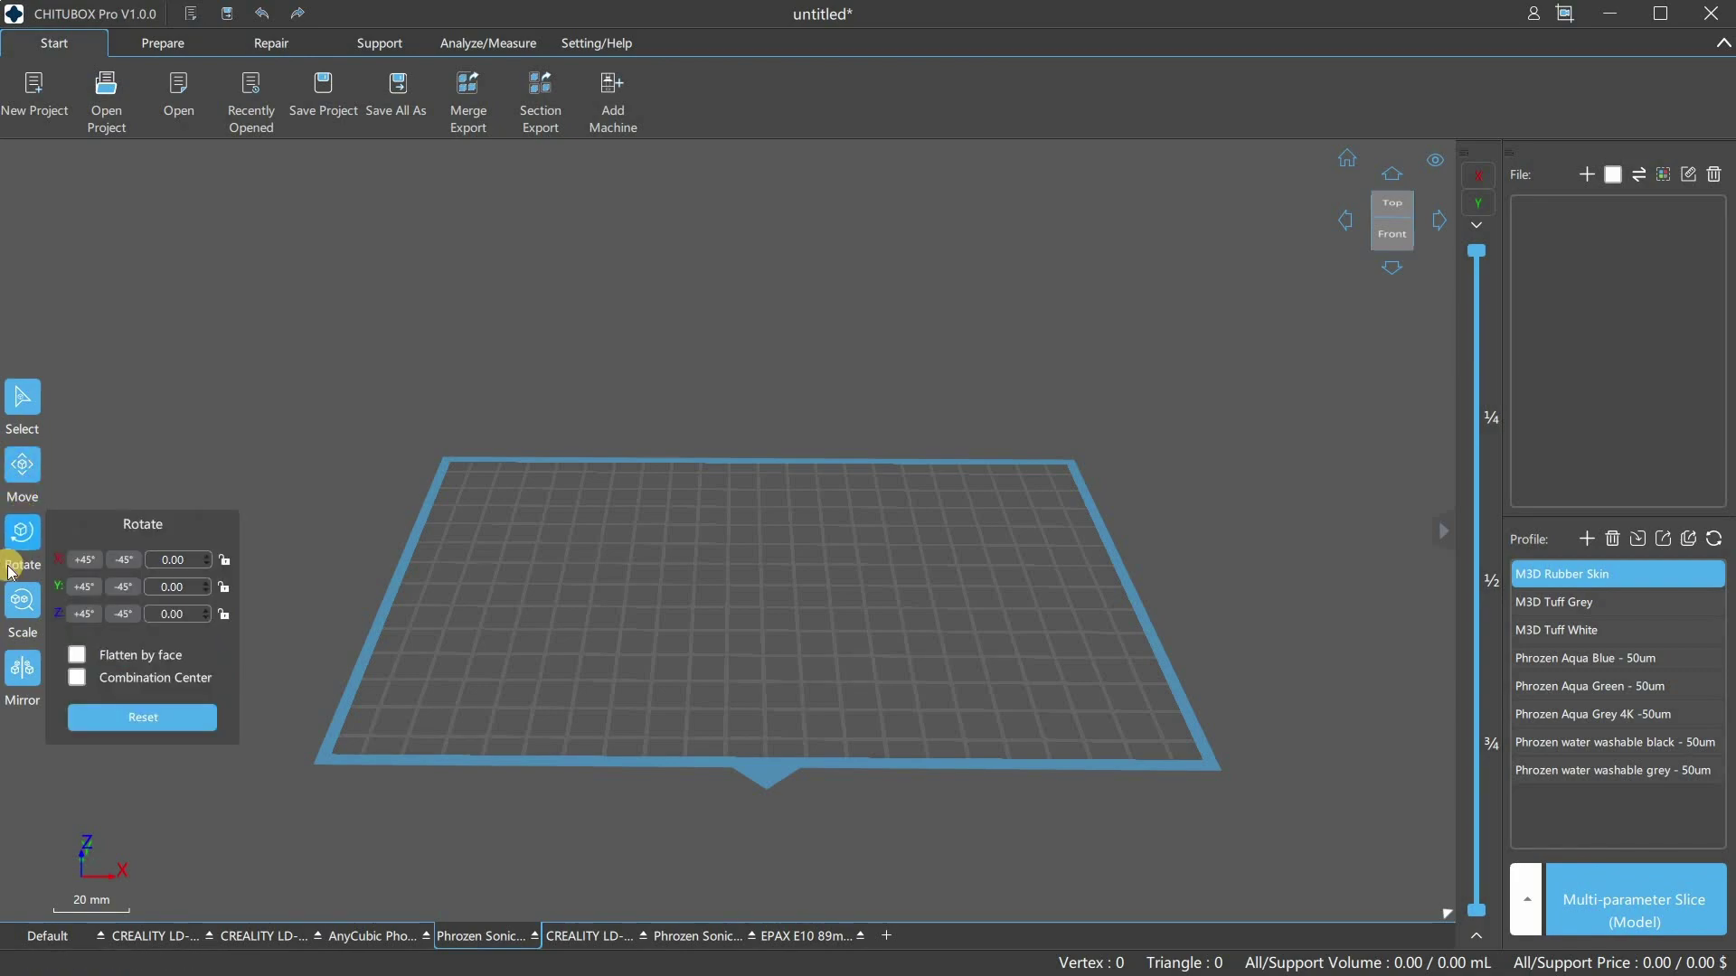
pyautogui.click(20, 603)
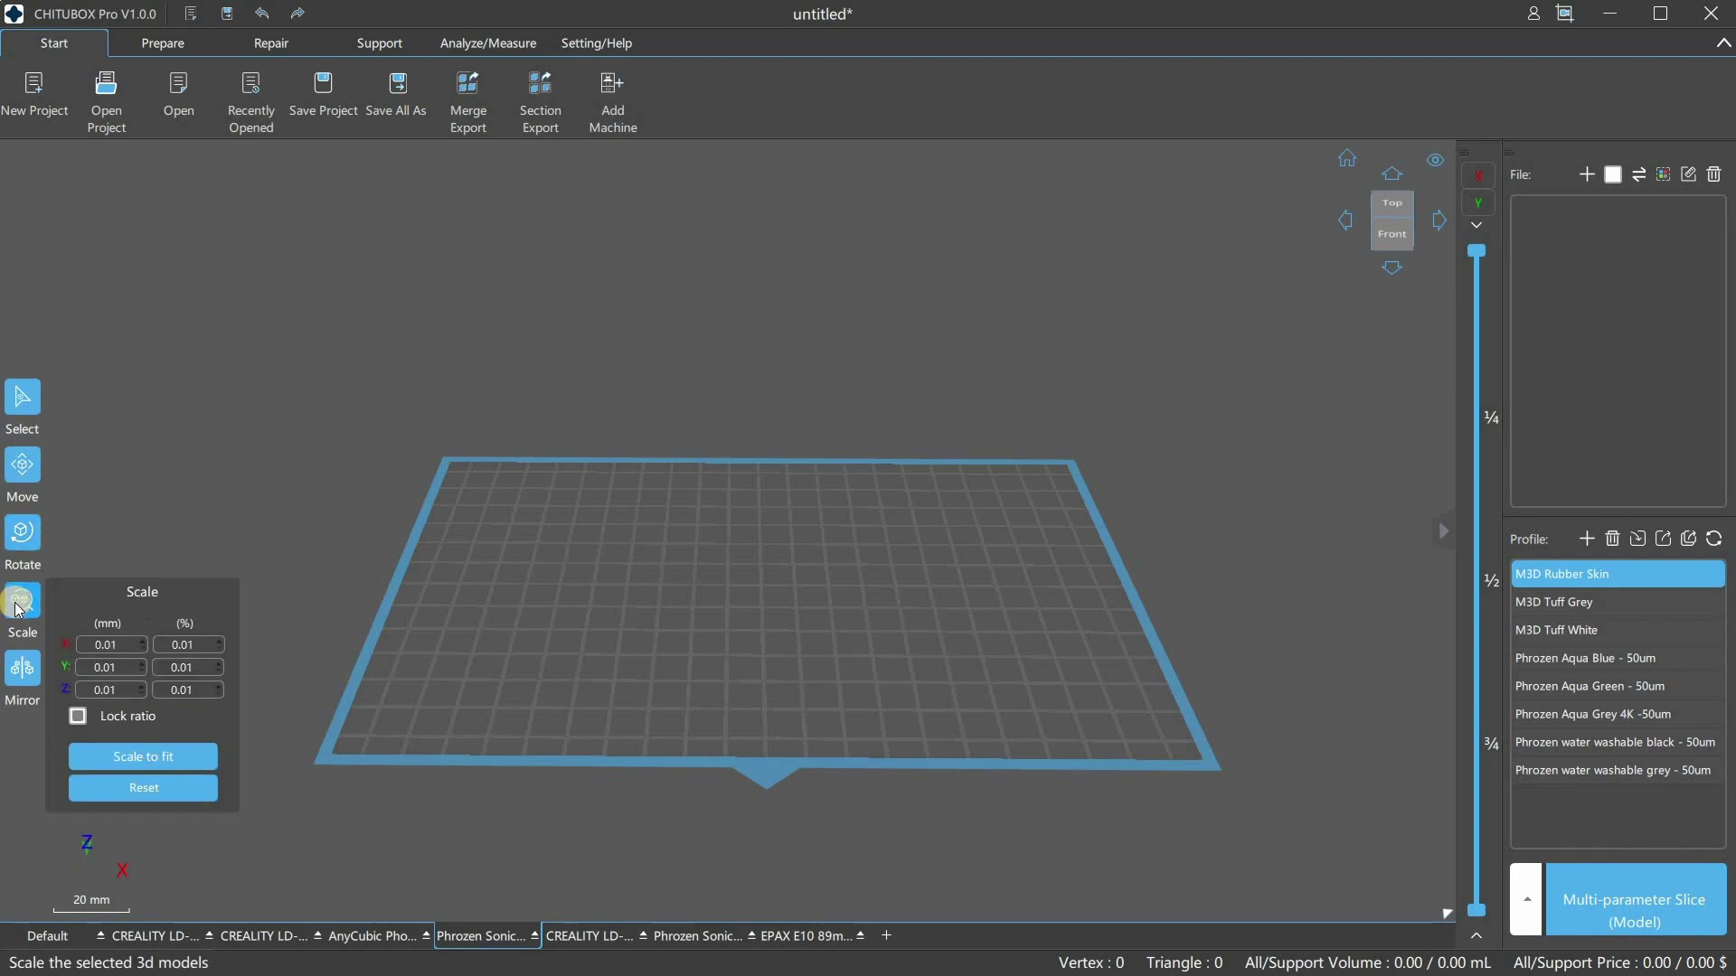
pyautogui.click(25, 671)
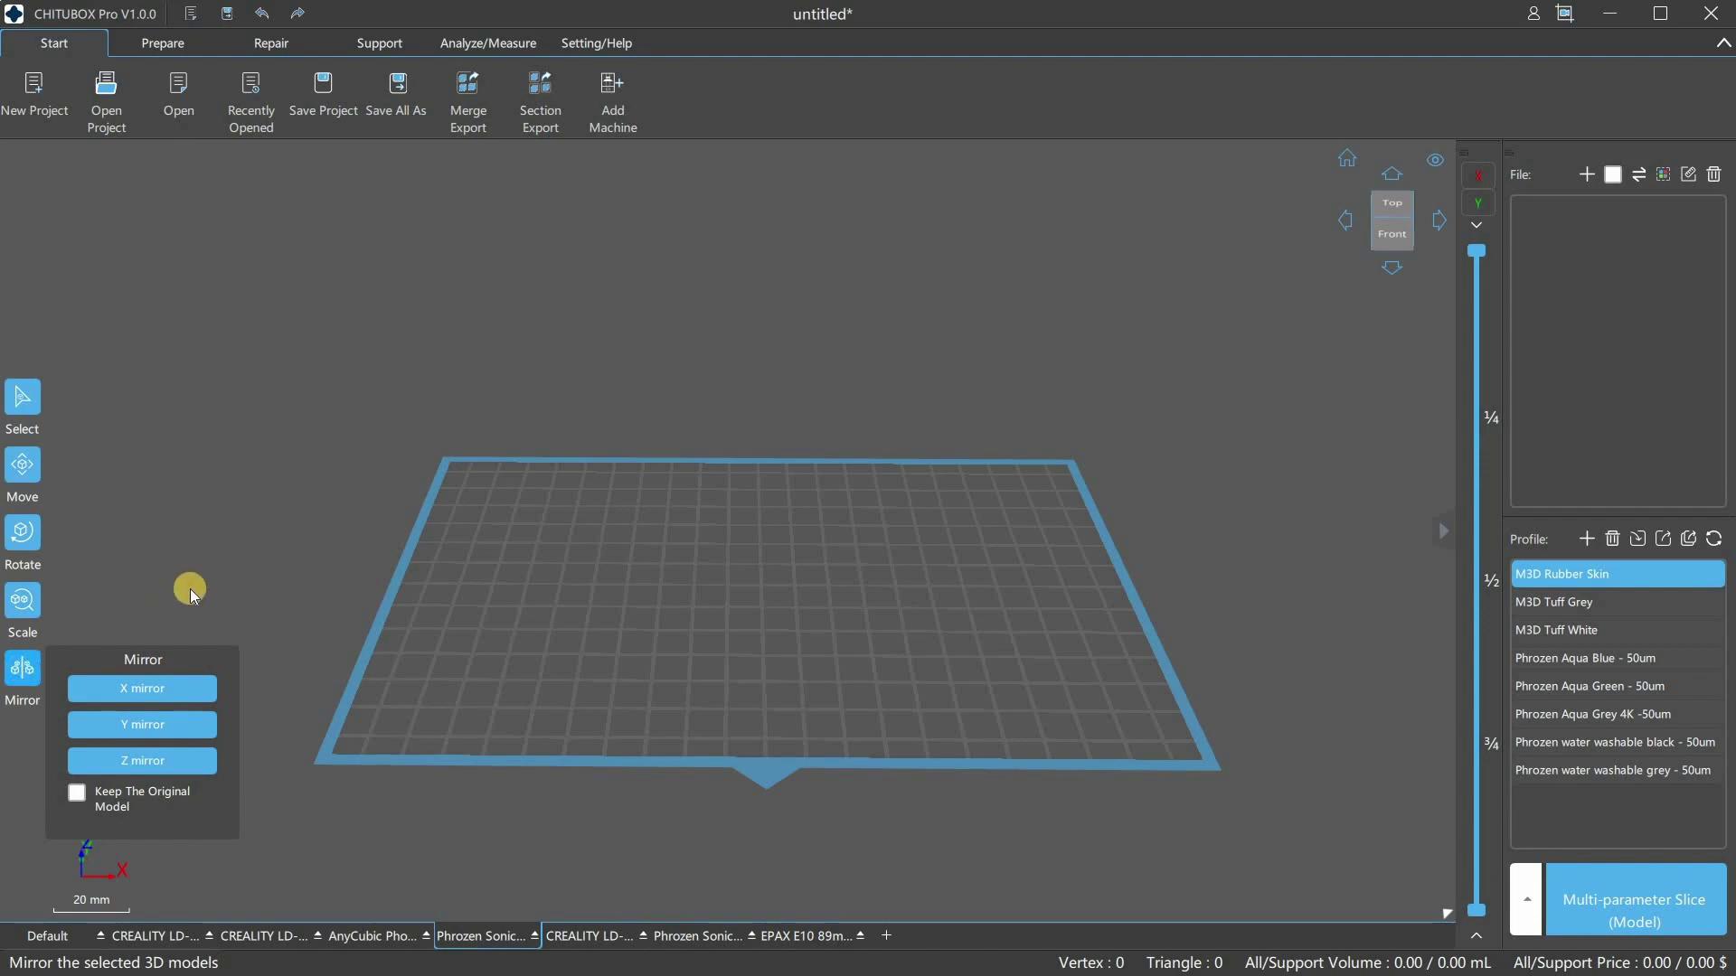
pyautogui.click(195, 547)
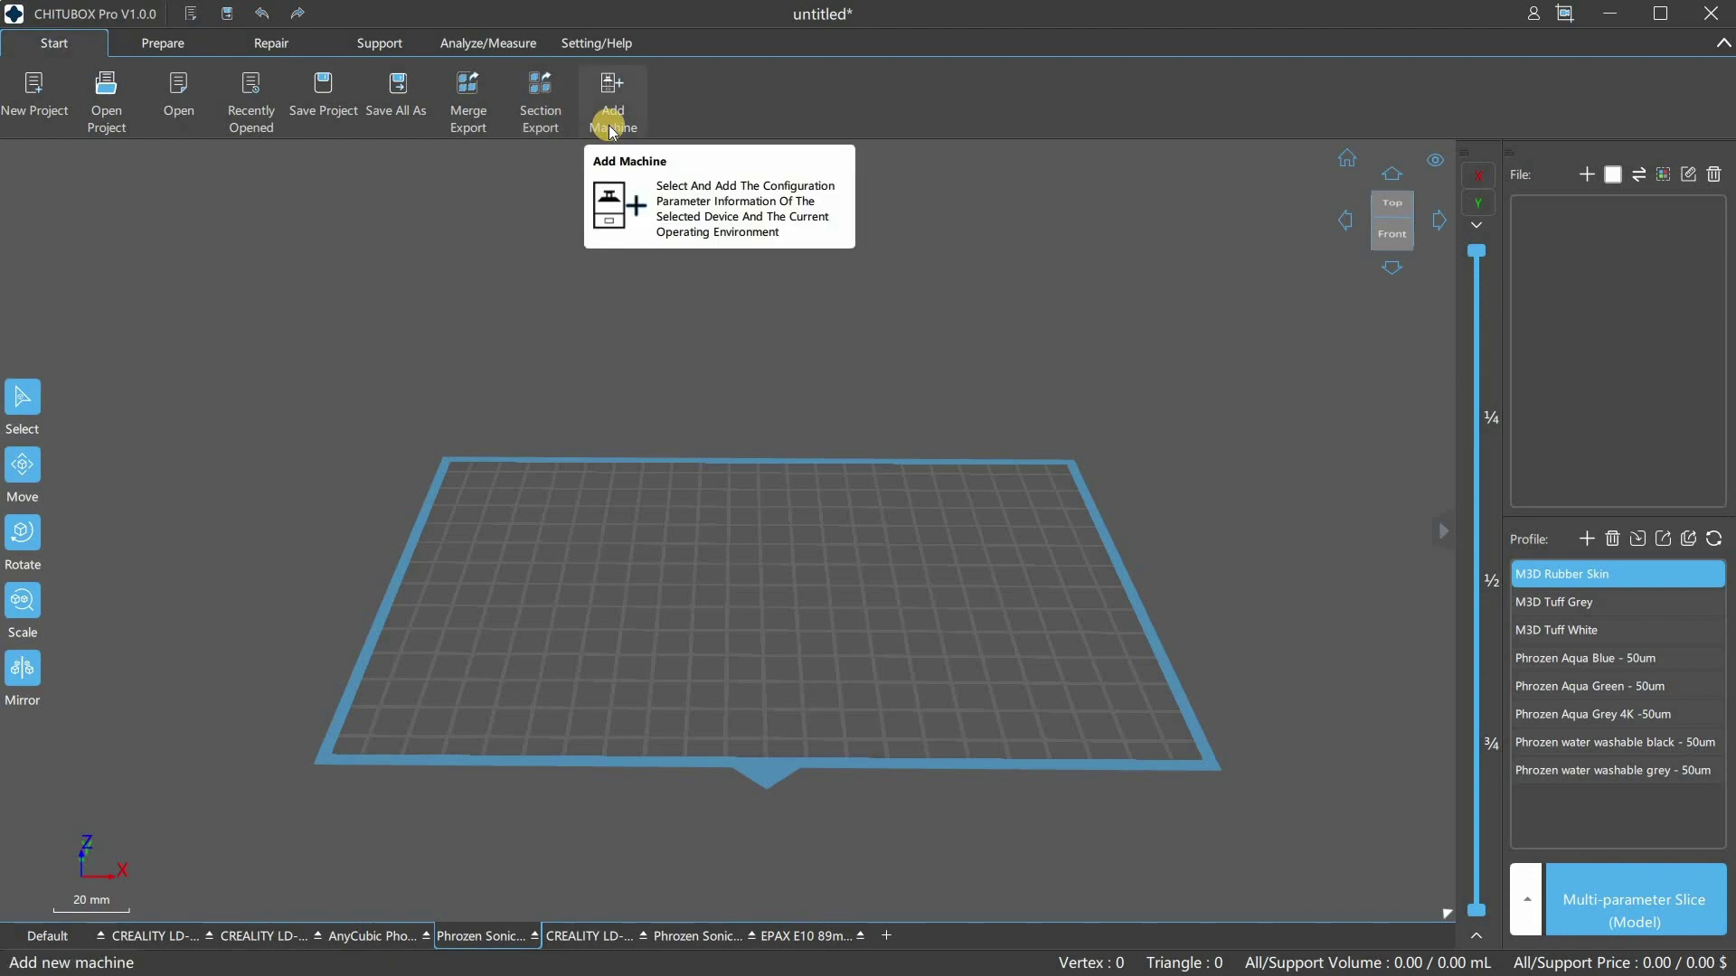
# - Look over the model preparation tools and try to enter the repair tools with the build plate empty
pyautogui.click(165, 43)
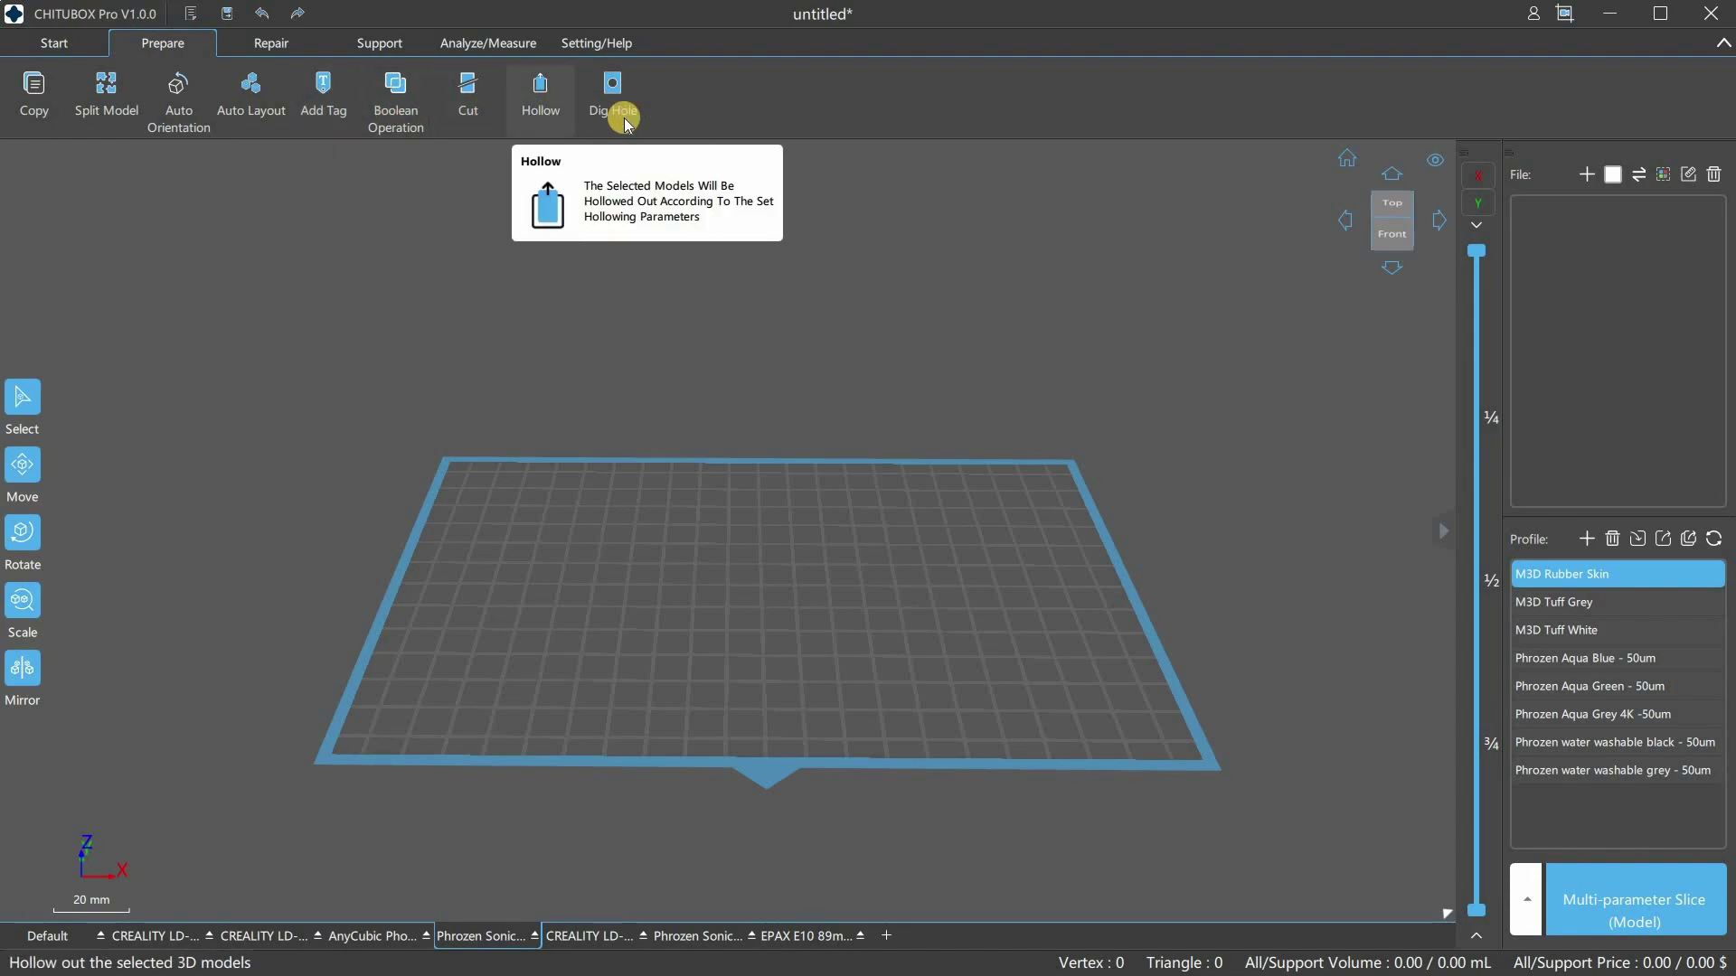
pyautogui.click(281, 42)
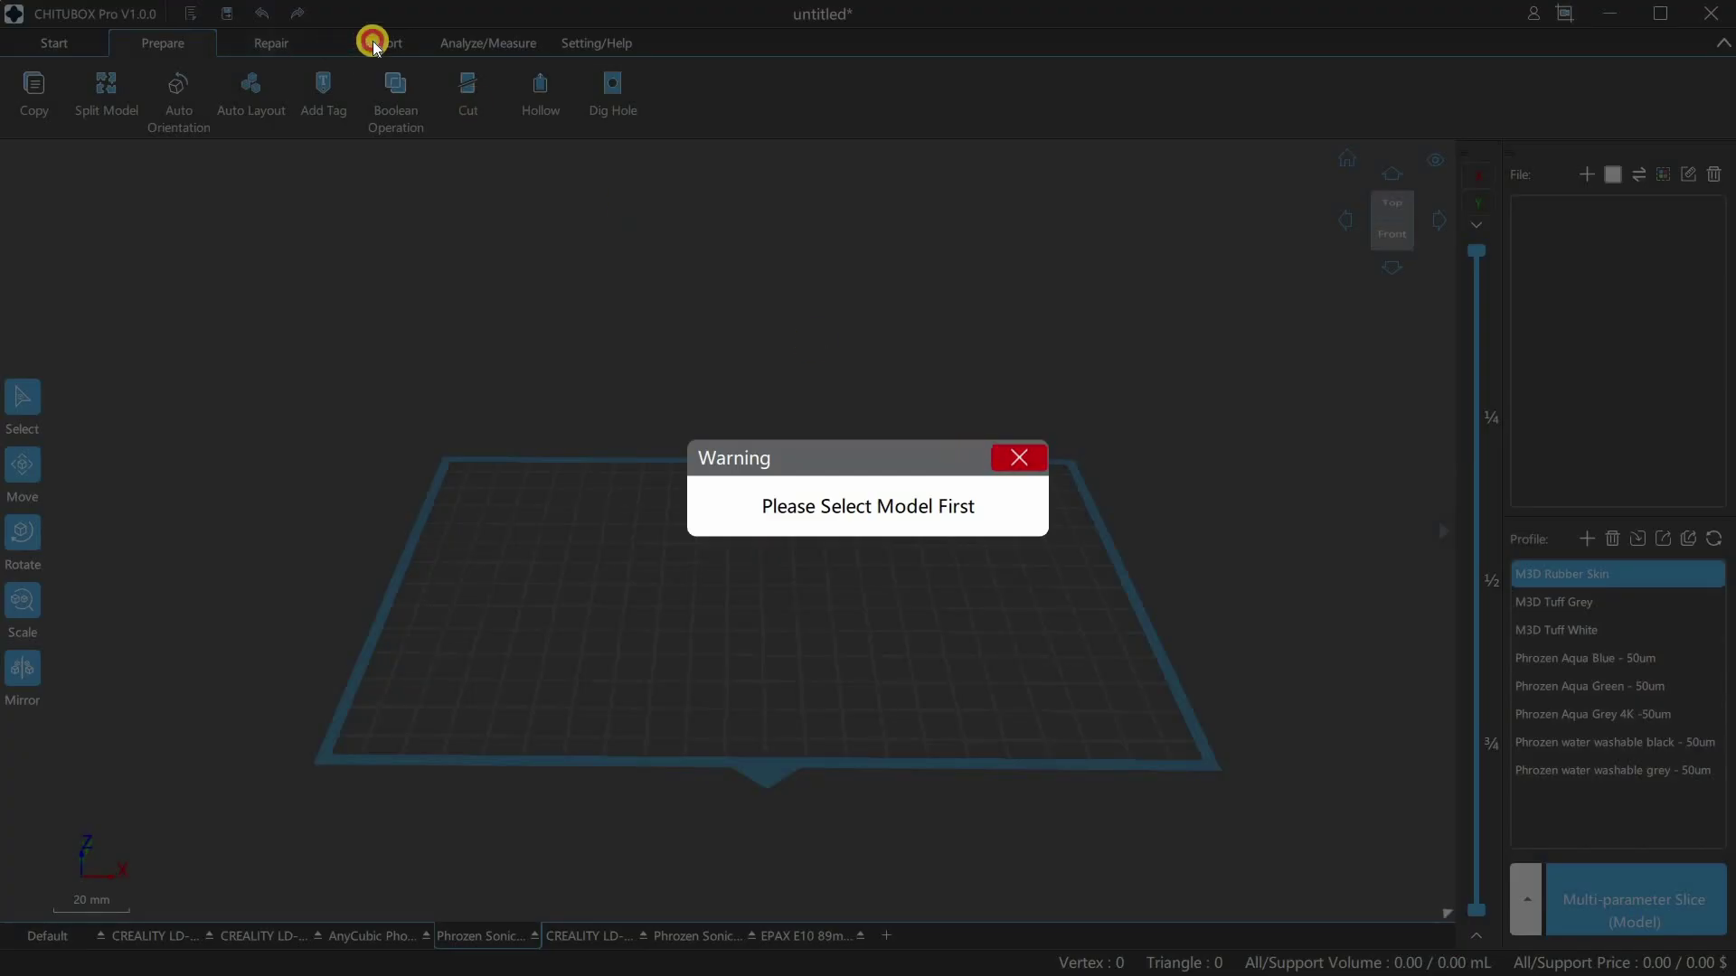
pyautogui.click(1019, 458)
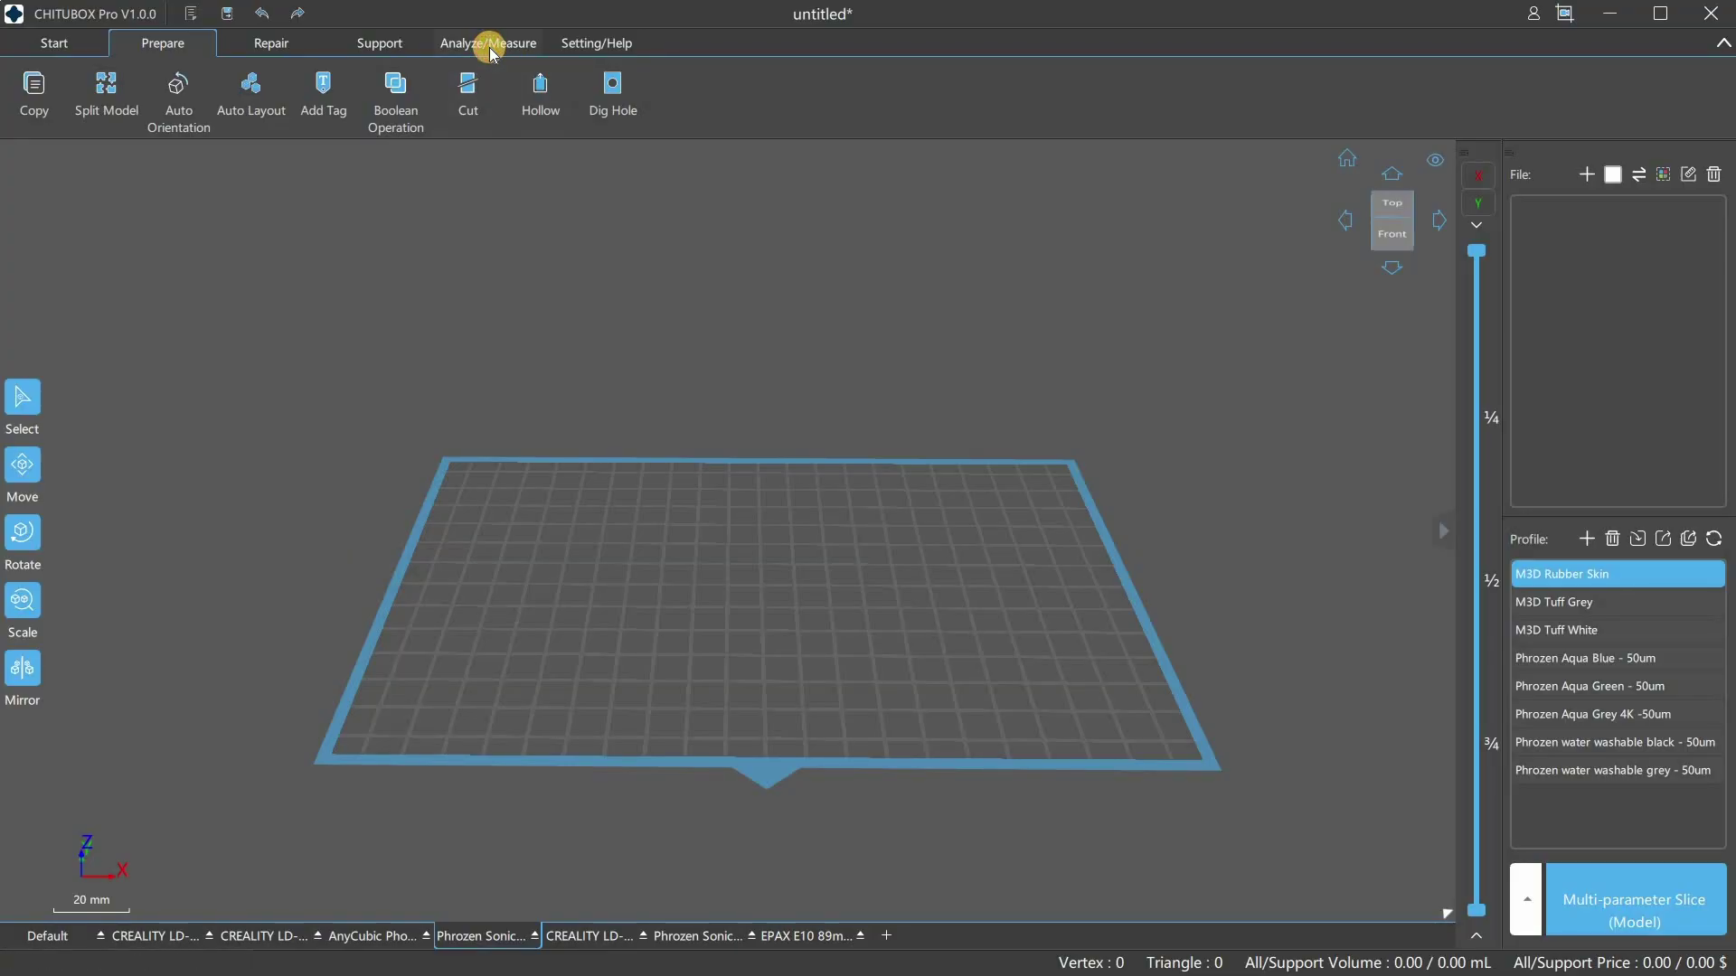
# - Look over the analysis tools, trying Display Size and the two-point, point-to-plane and parallel-plane distance measurements
pyautogui.click(489, 46)
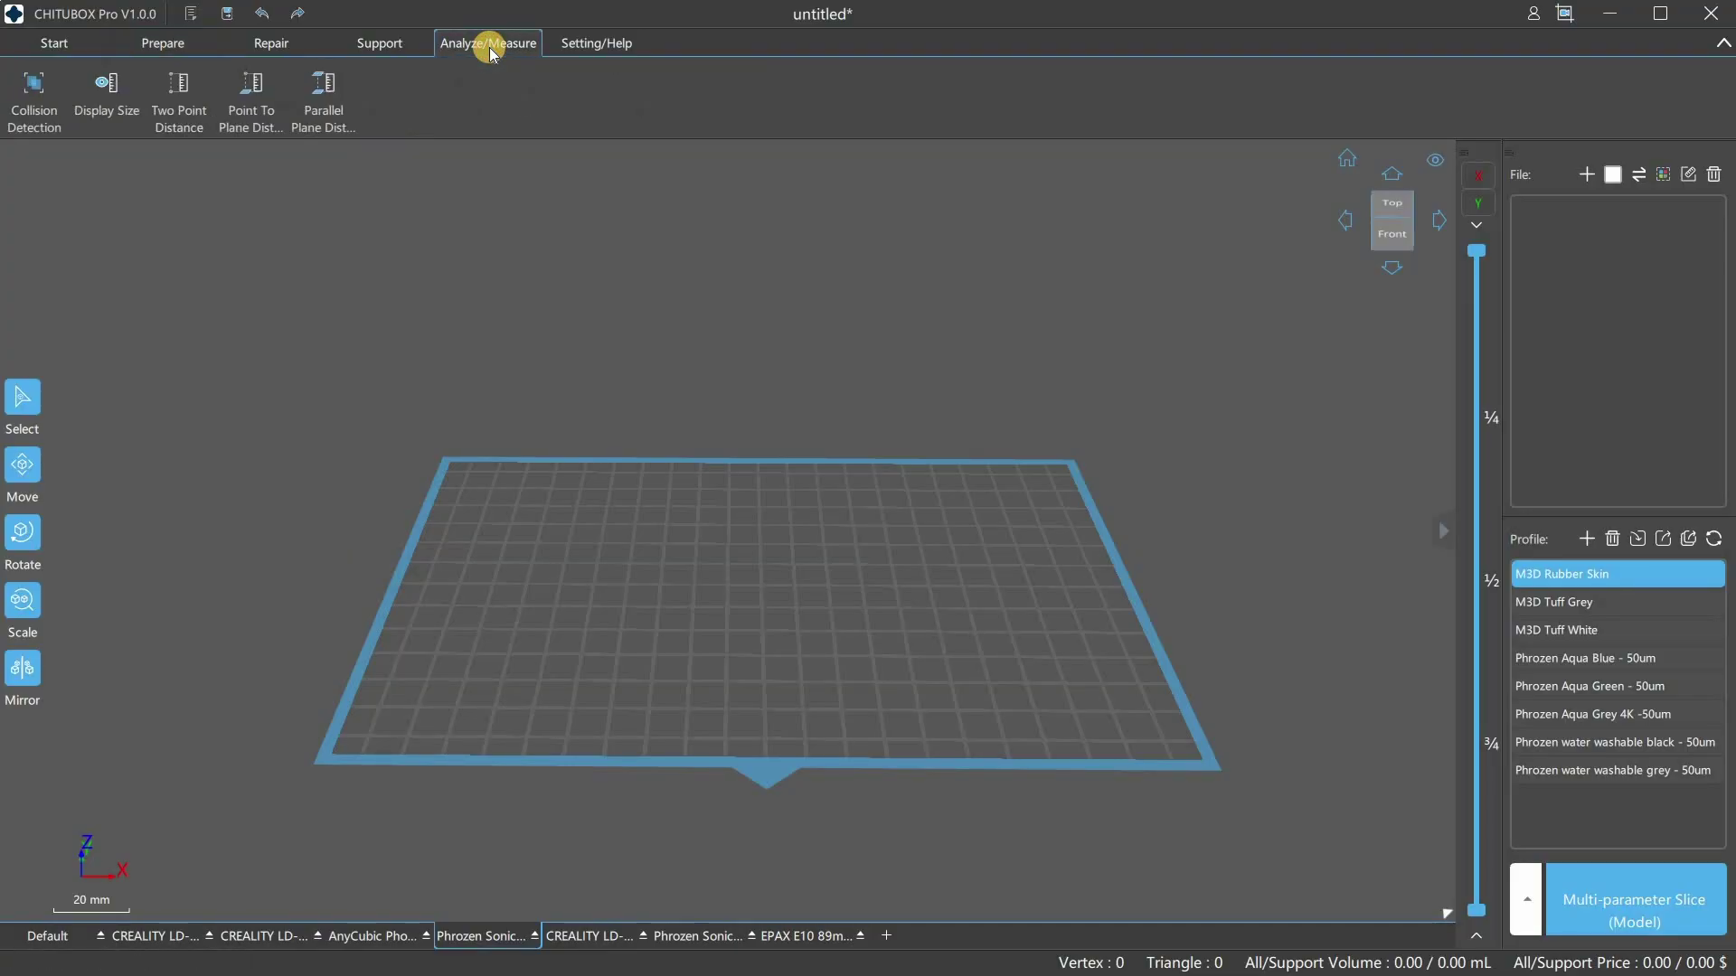
pyautogui.click(109, 101)
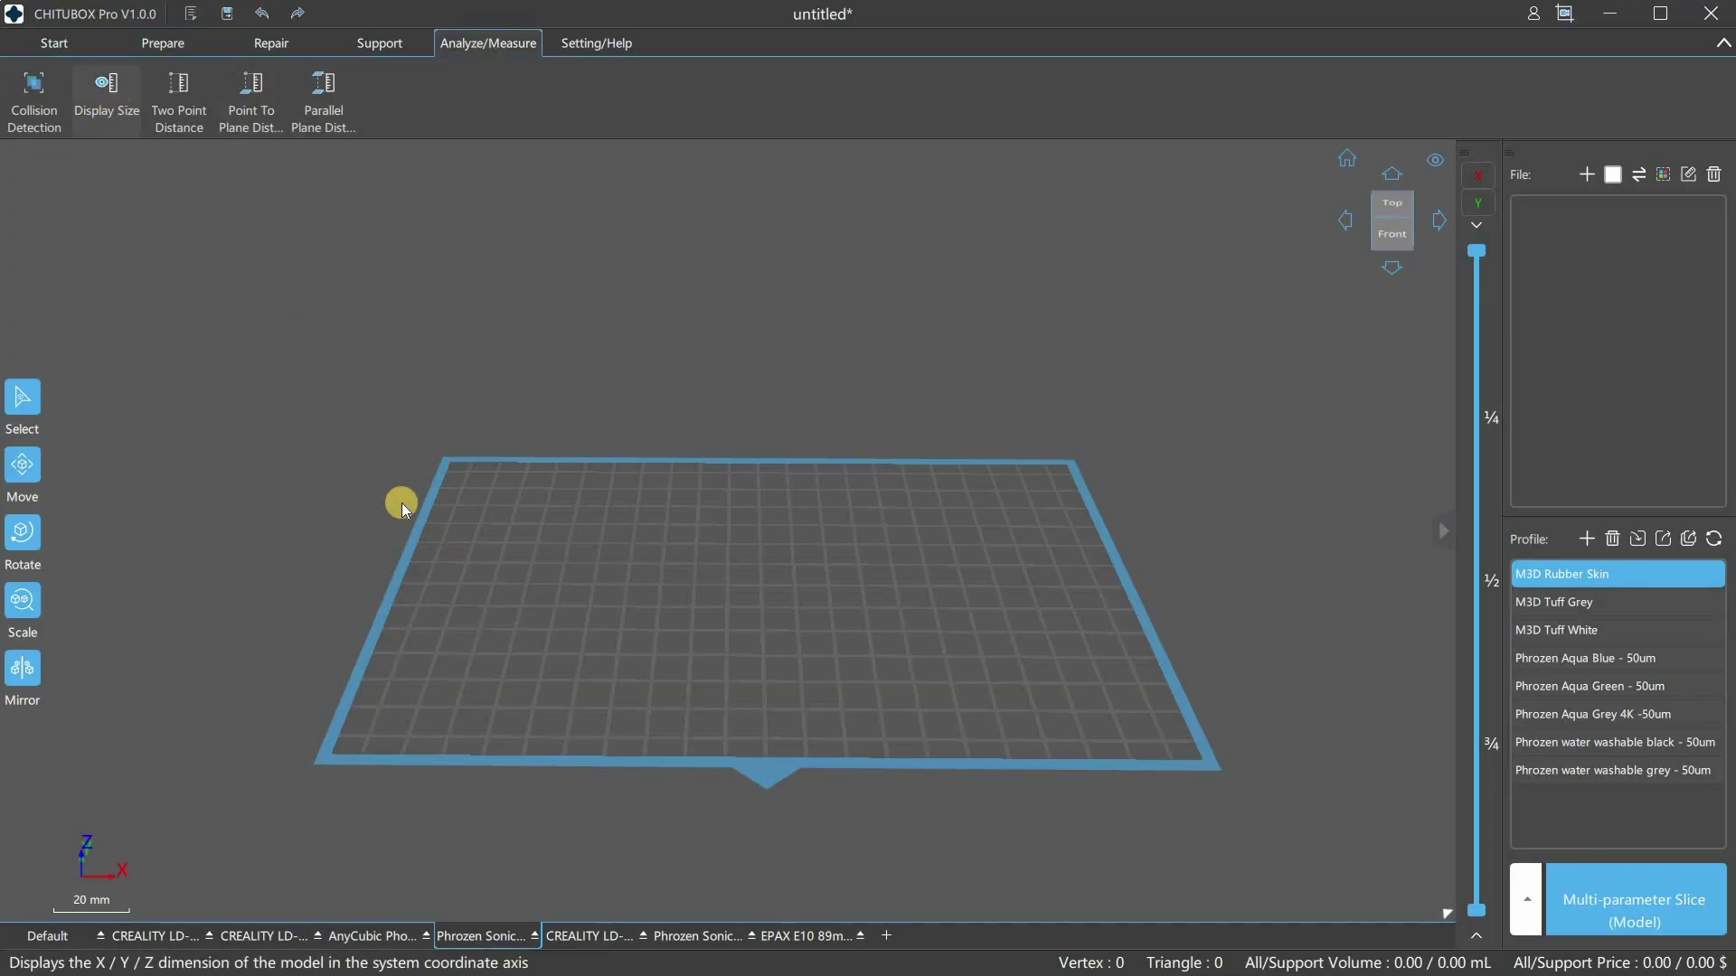
pyautogui.click(197, 98)
pyautogui.click(246, 101)
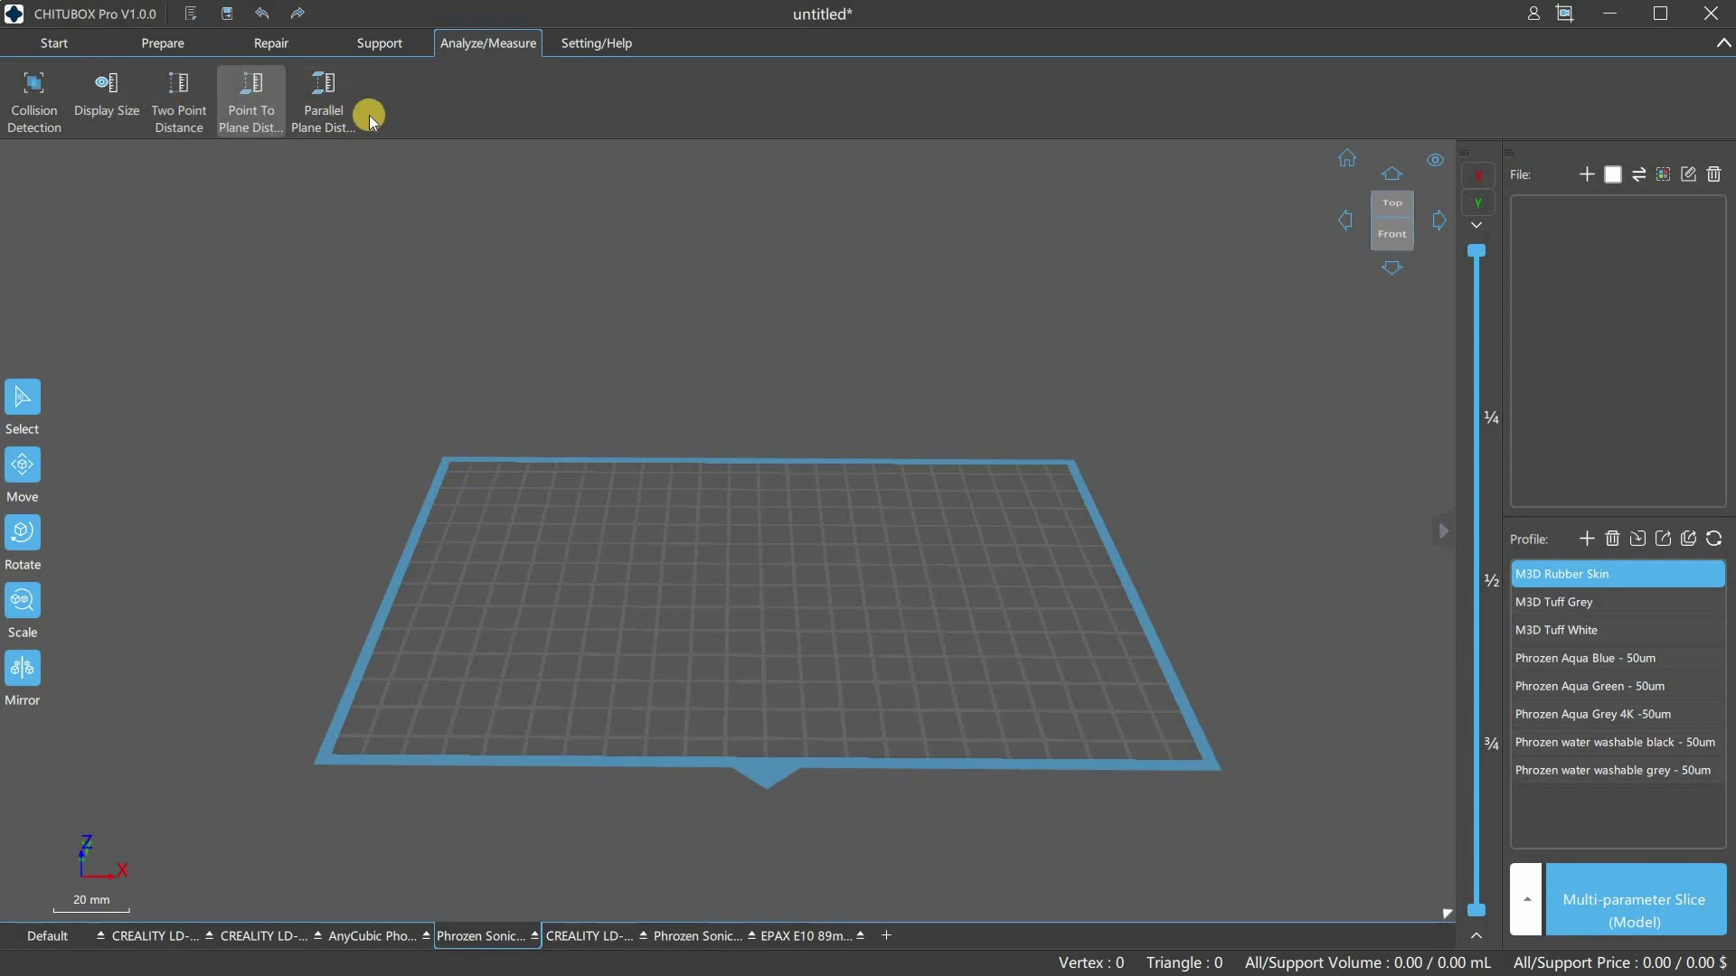
pyautogui.click(323, 101)
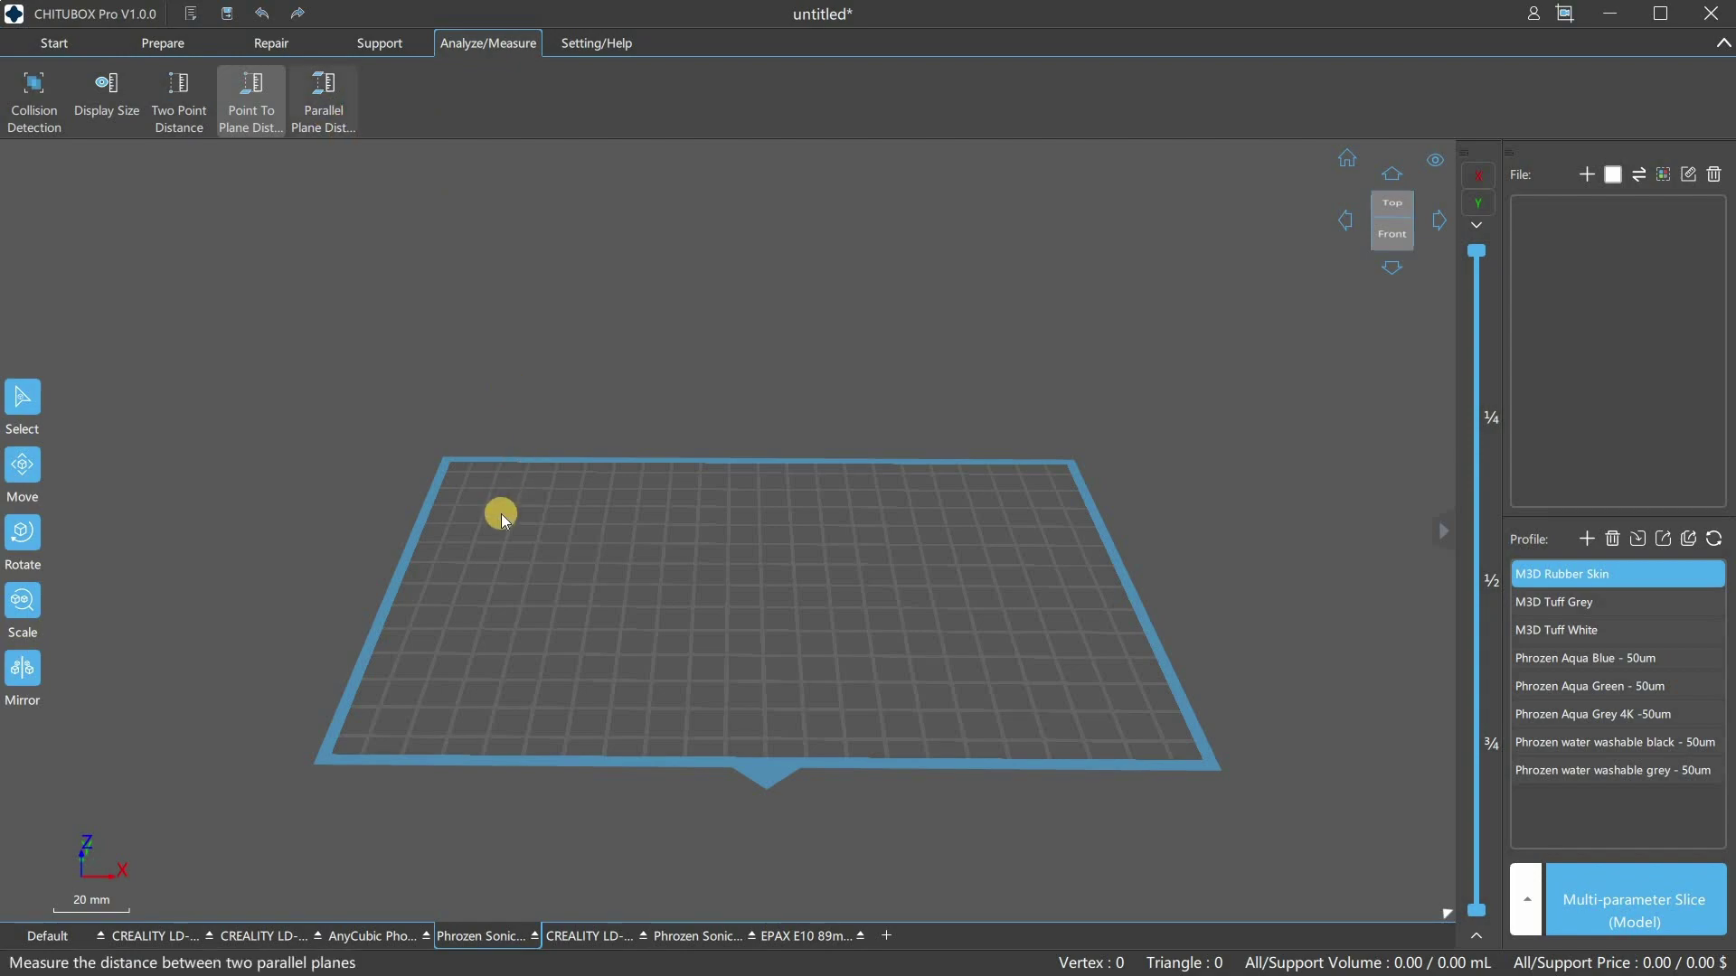
# - Examine the application settings for appearance, files, functions and updates without changing any of them
pyautogui.click(601, 45)
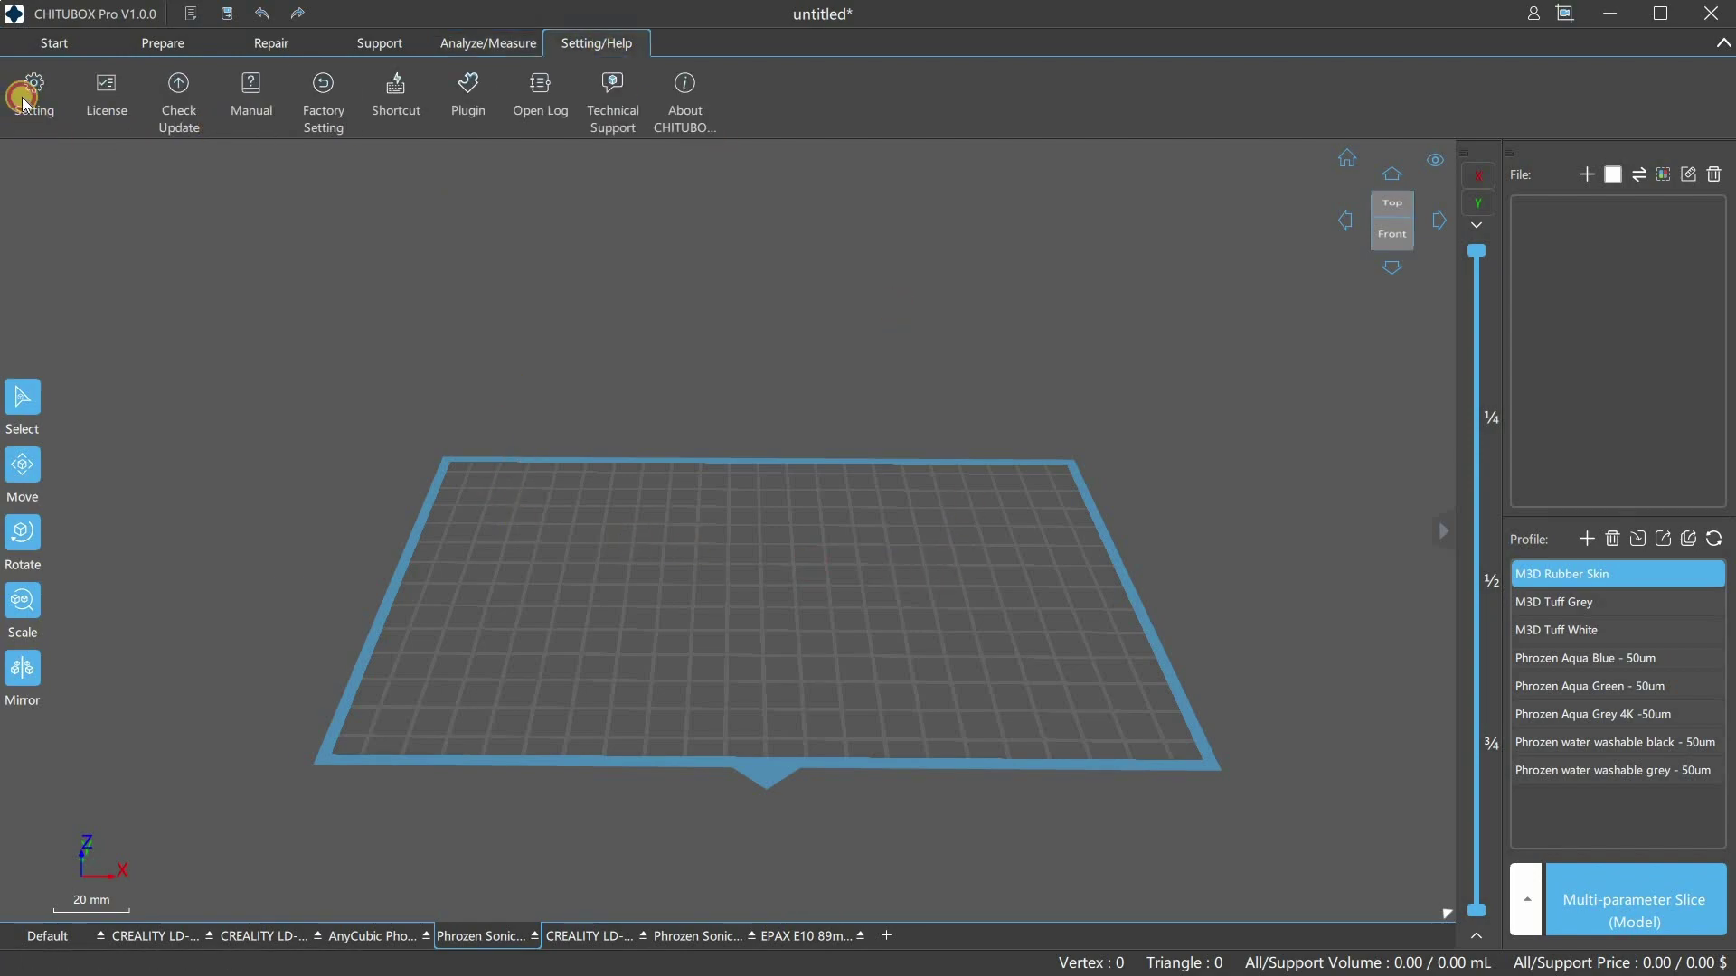
pyautogui.click(25, 100)
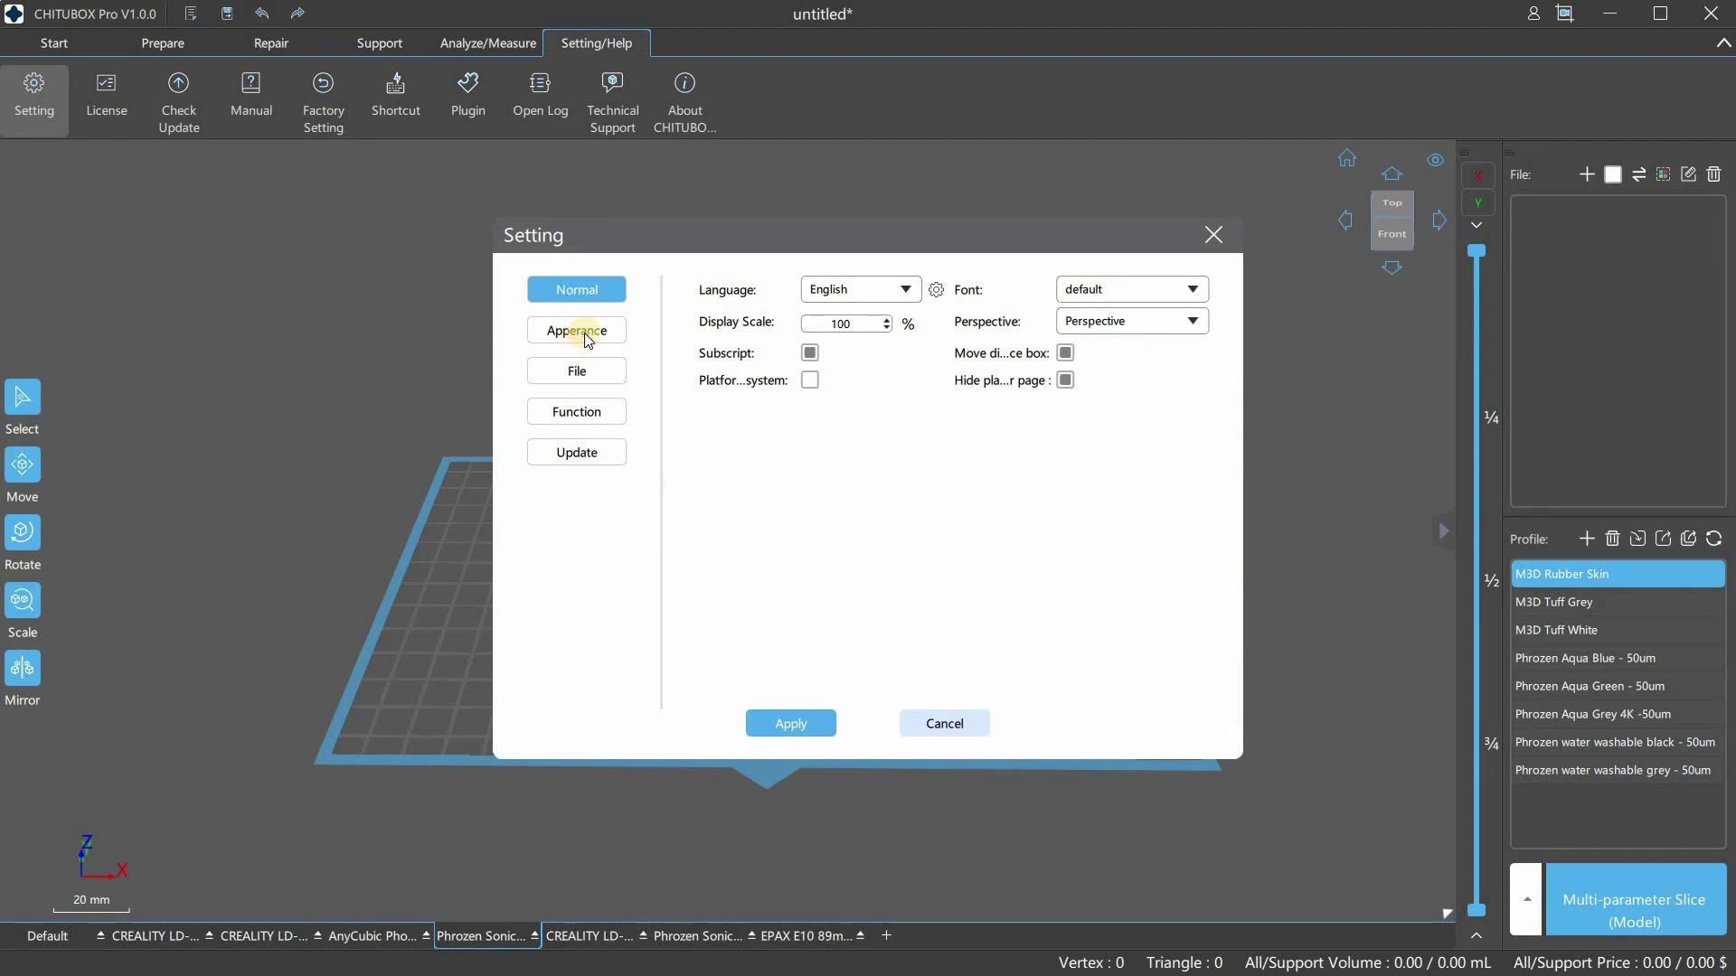
pyautogui.click(588, 340)
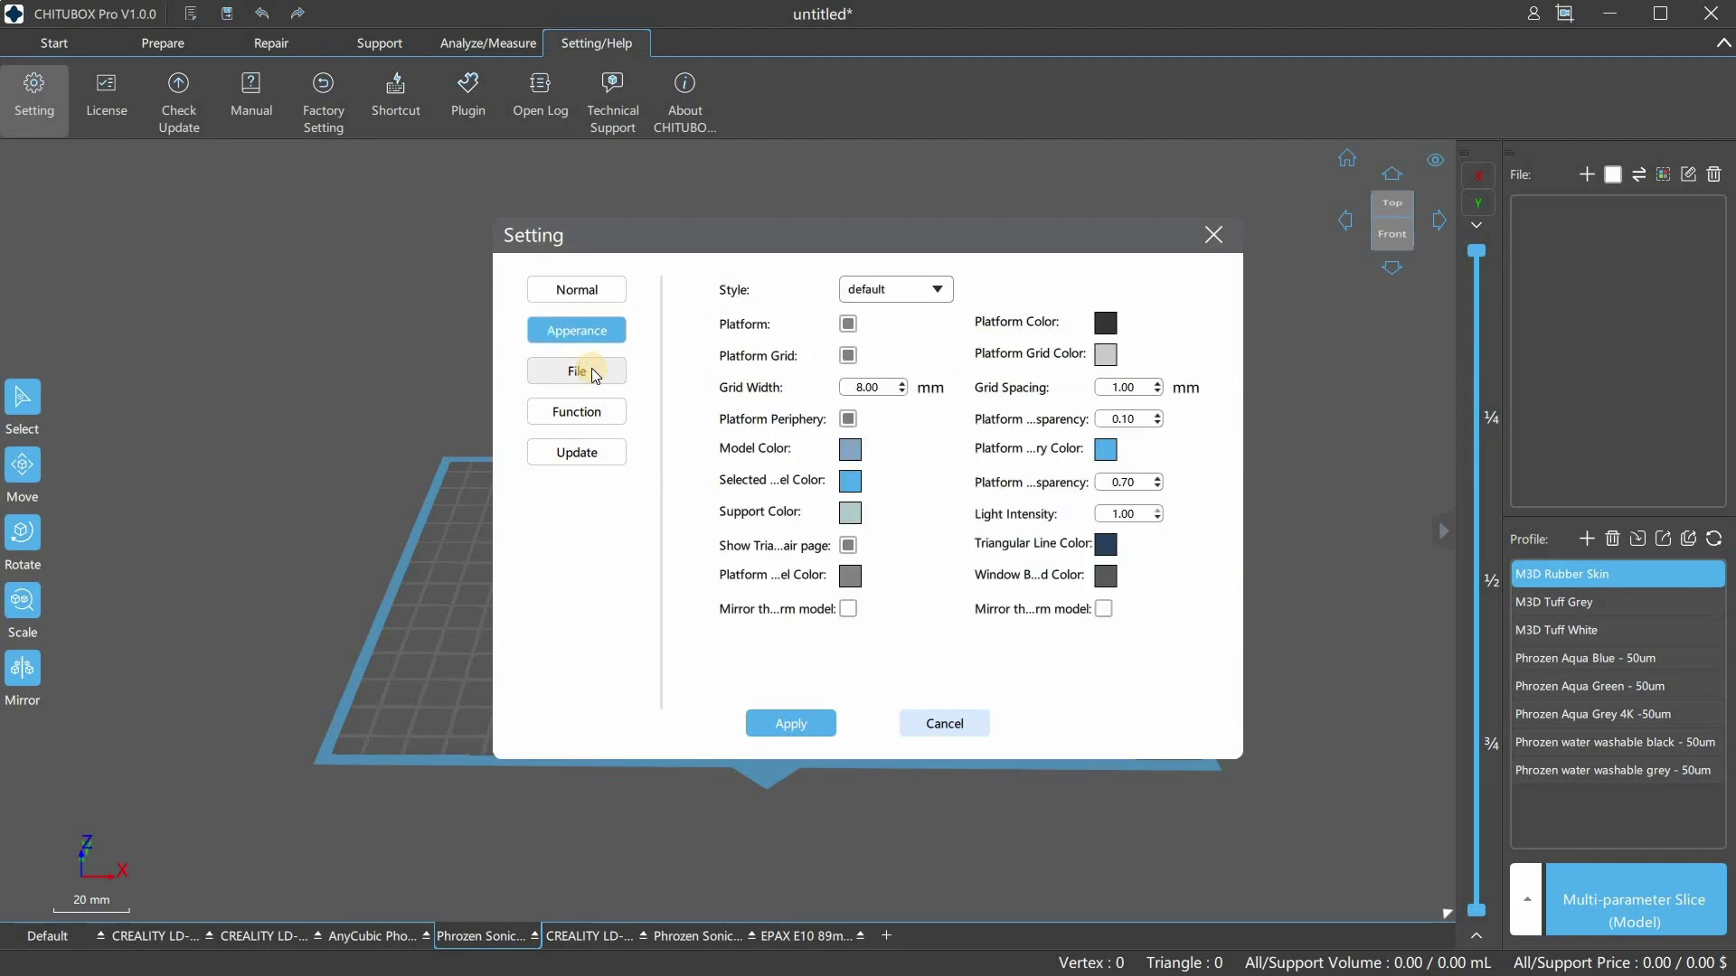
pyautogui.click(587, 372)
pyautogui.click(592, 414)
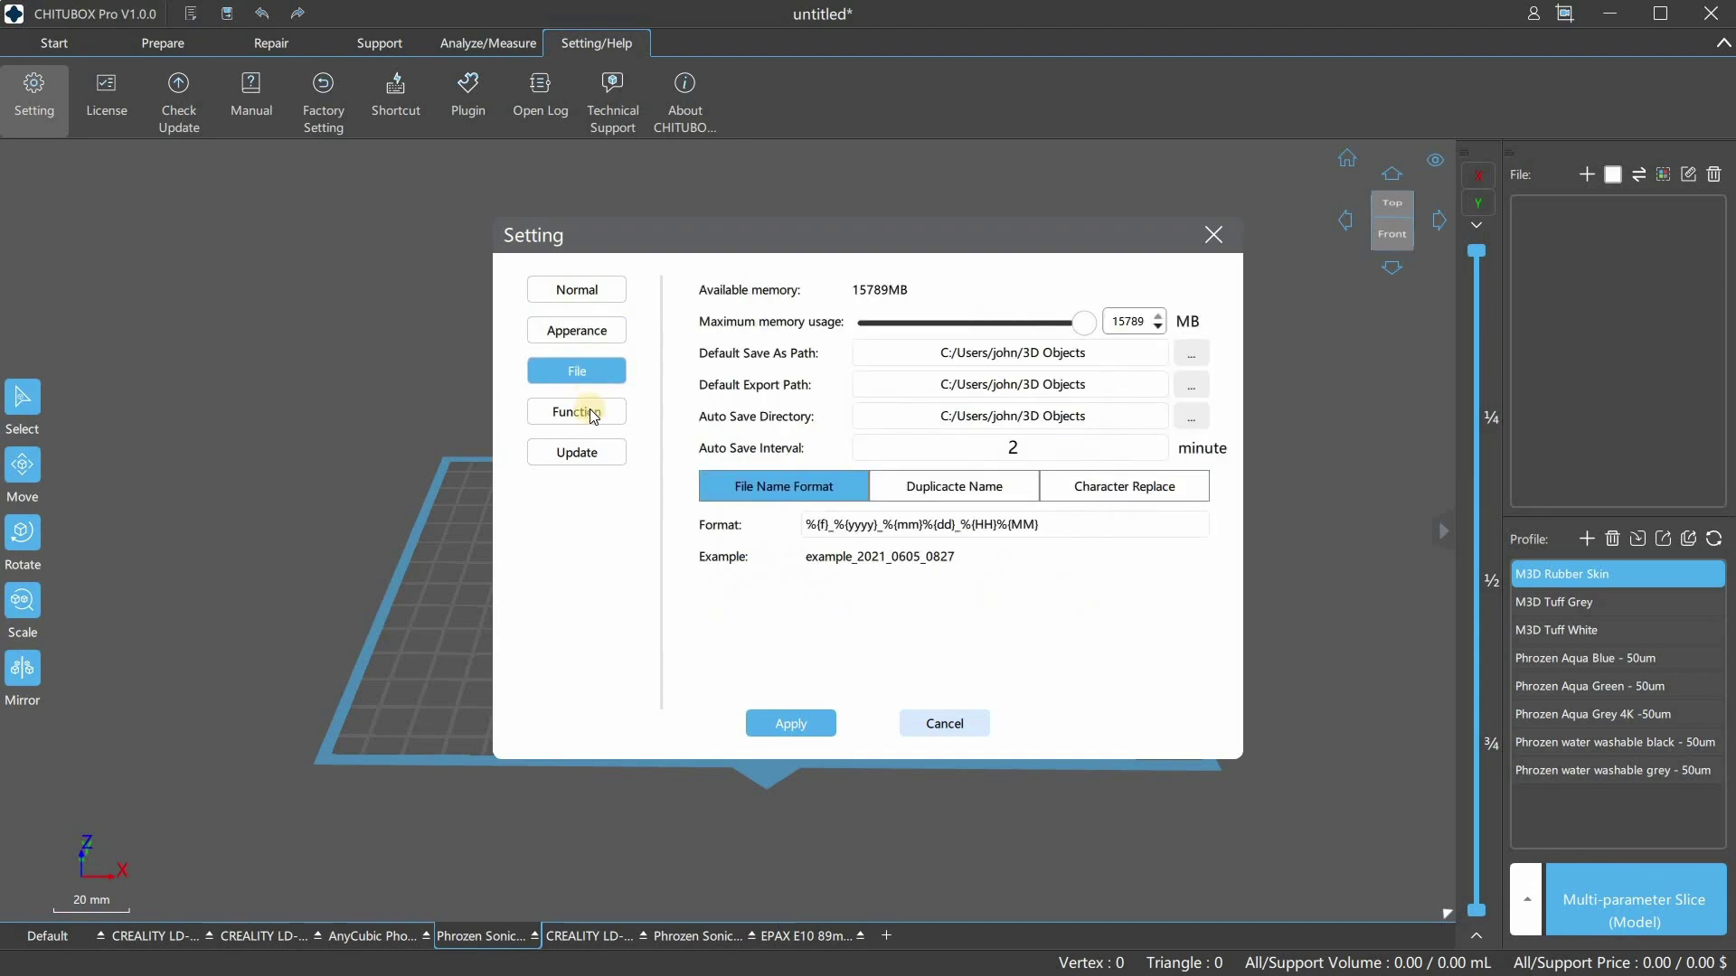
pyautogui.click(579, 453)
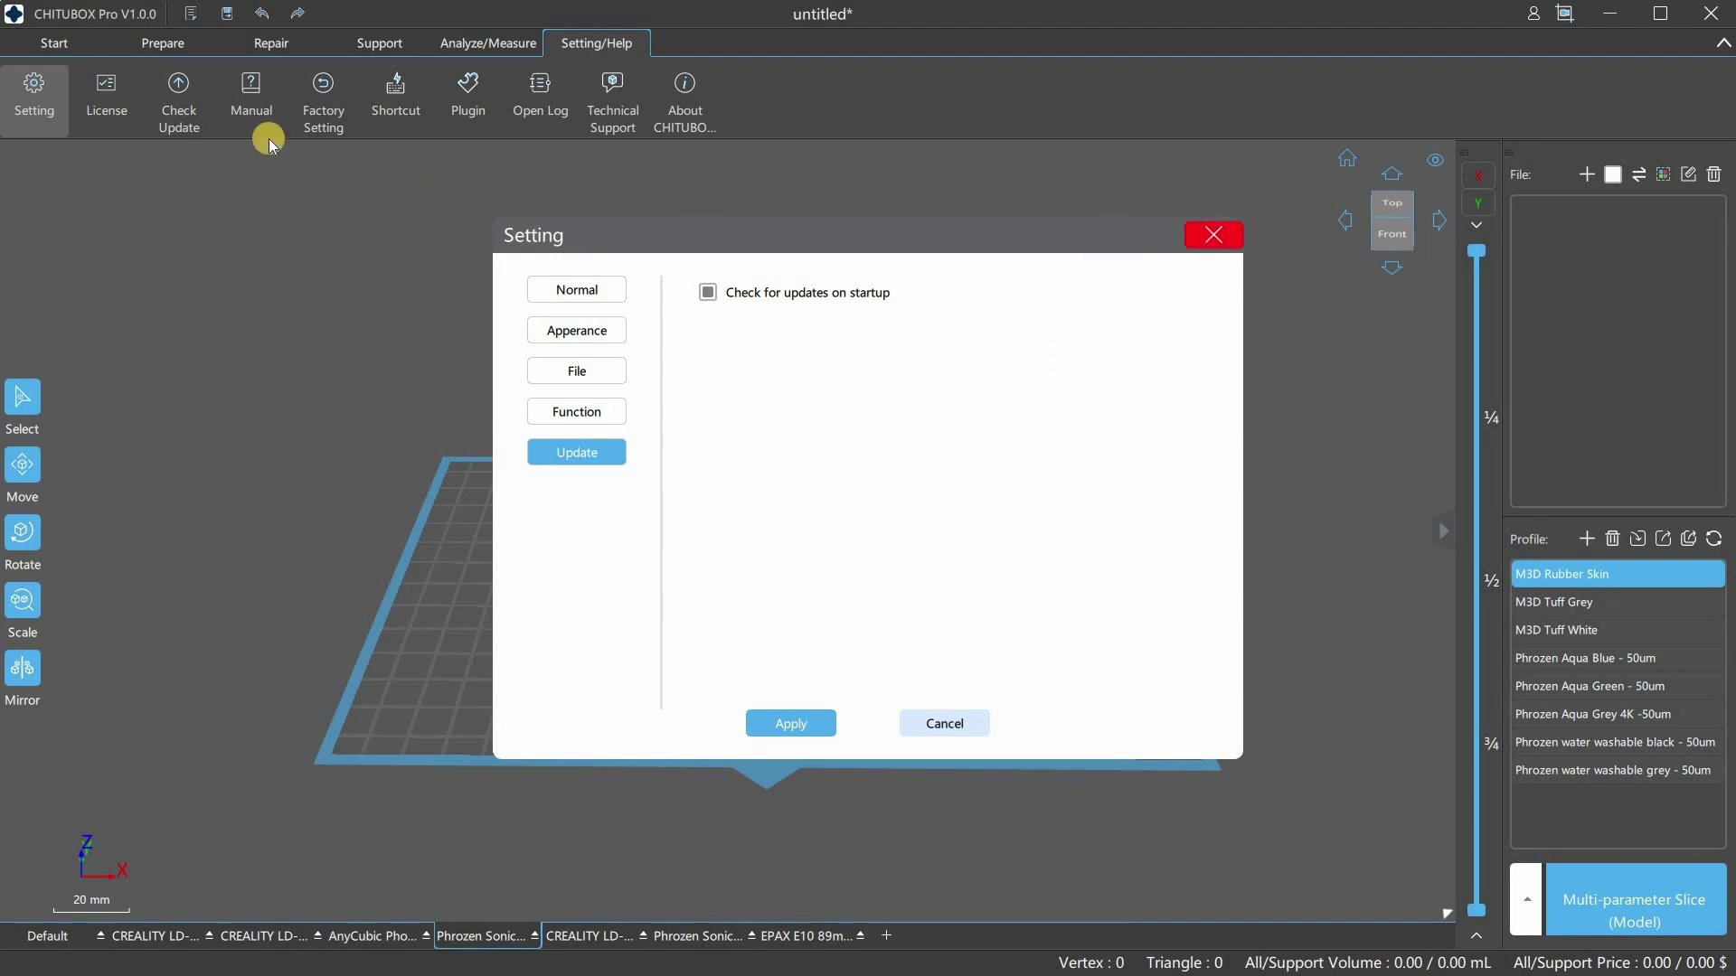
# - View the license information and read the changelog in the update check
pyautogui.click(113, 87)
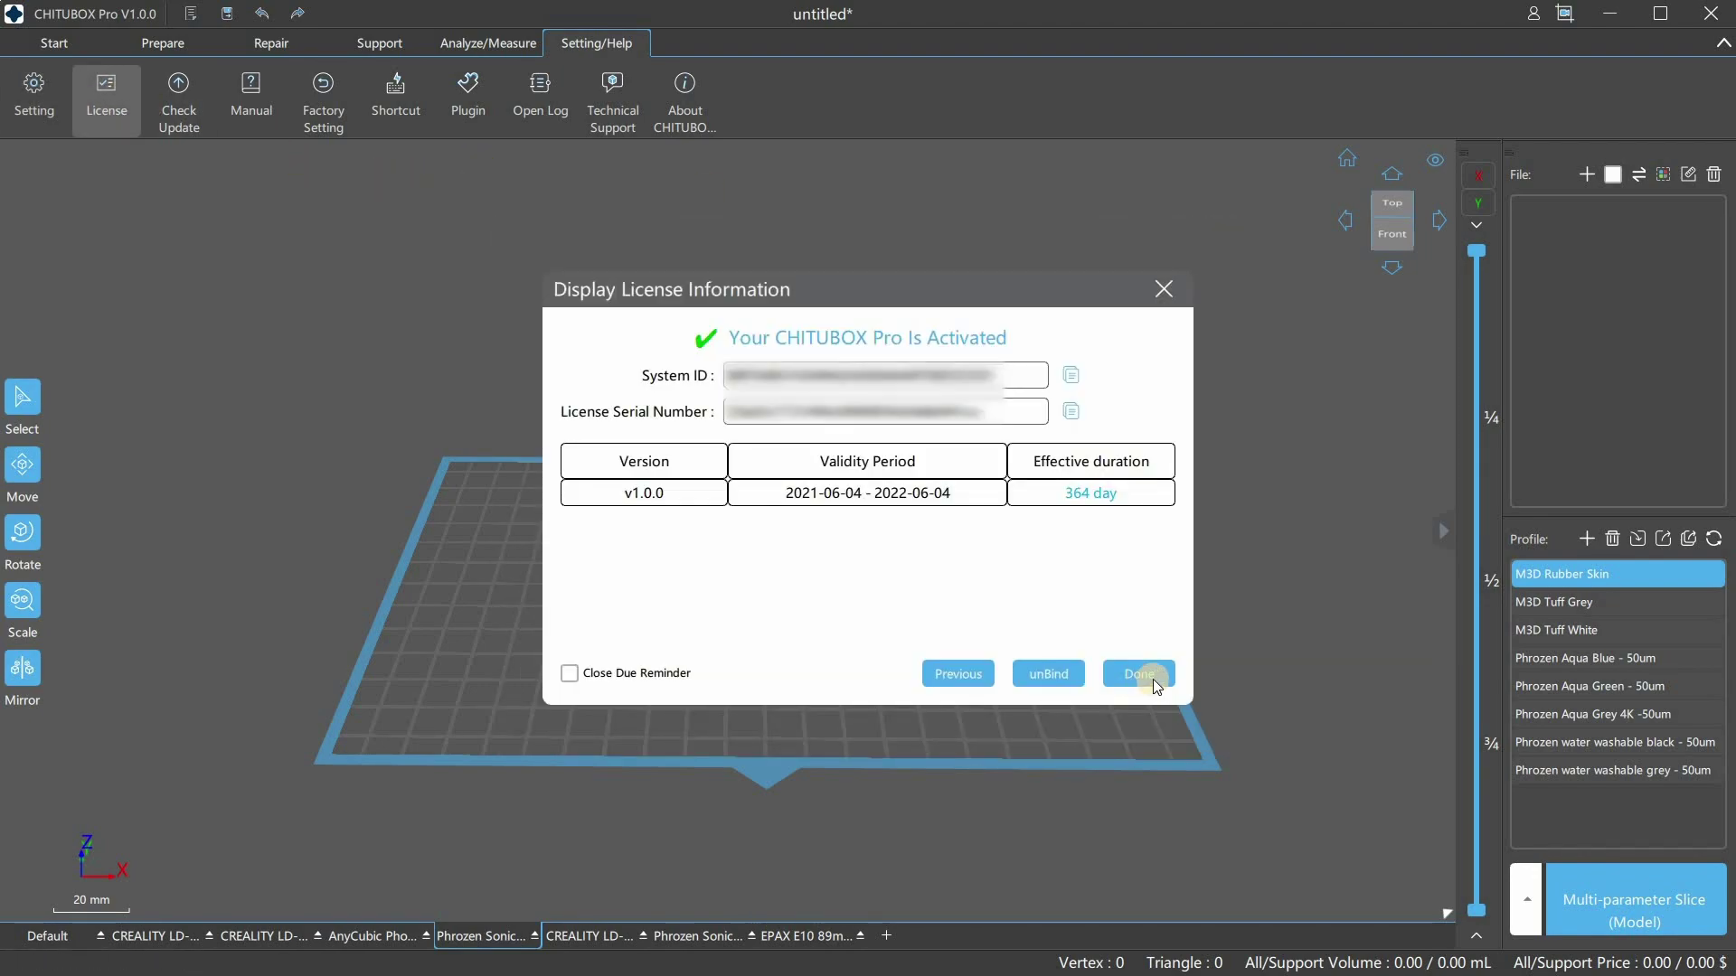
pyautogui.click(1155, 683)
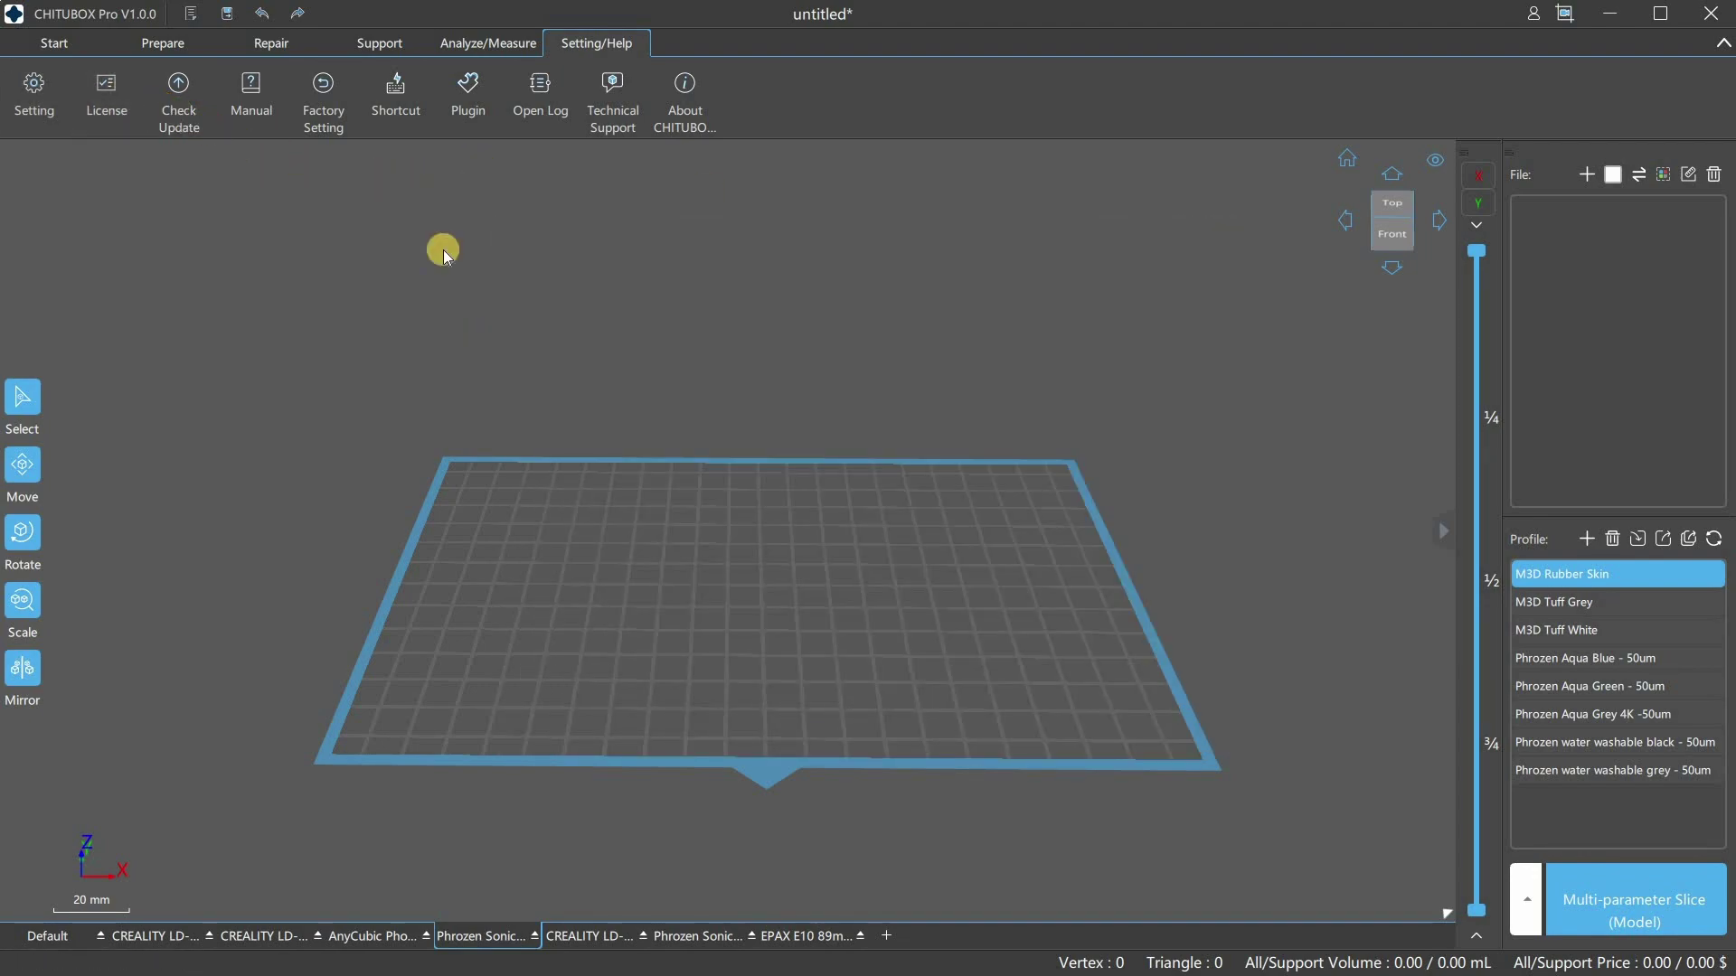
pyautogui.click(178, 90)
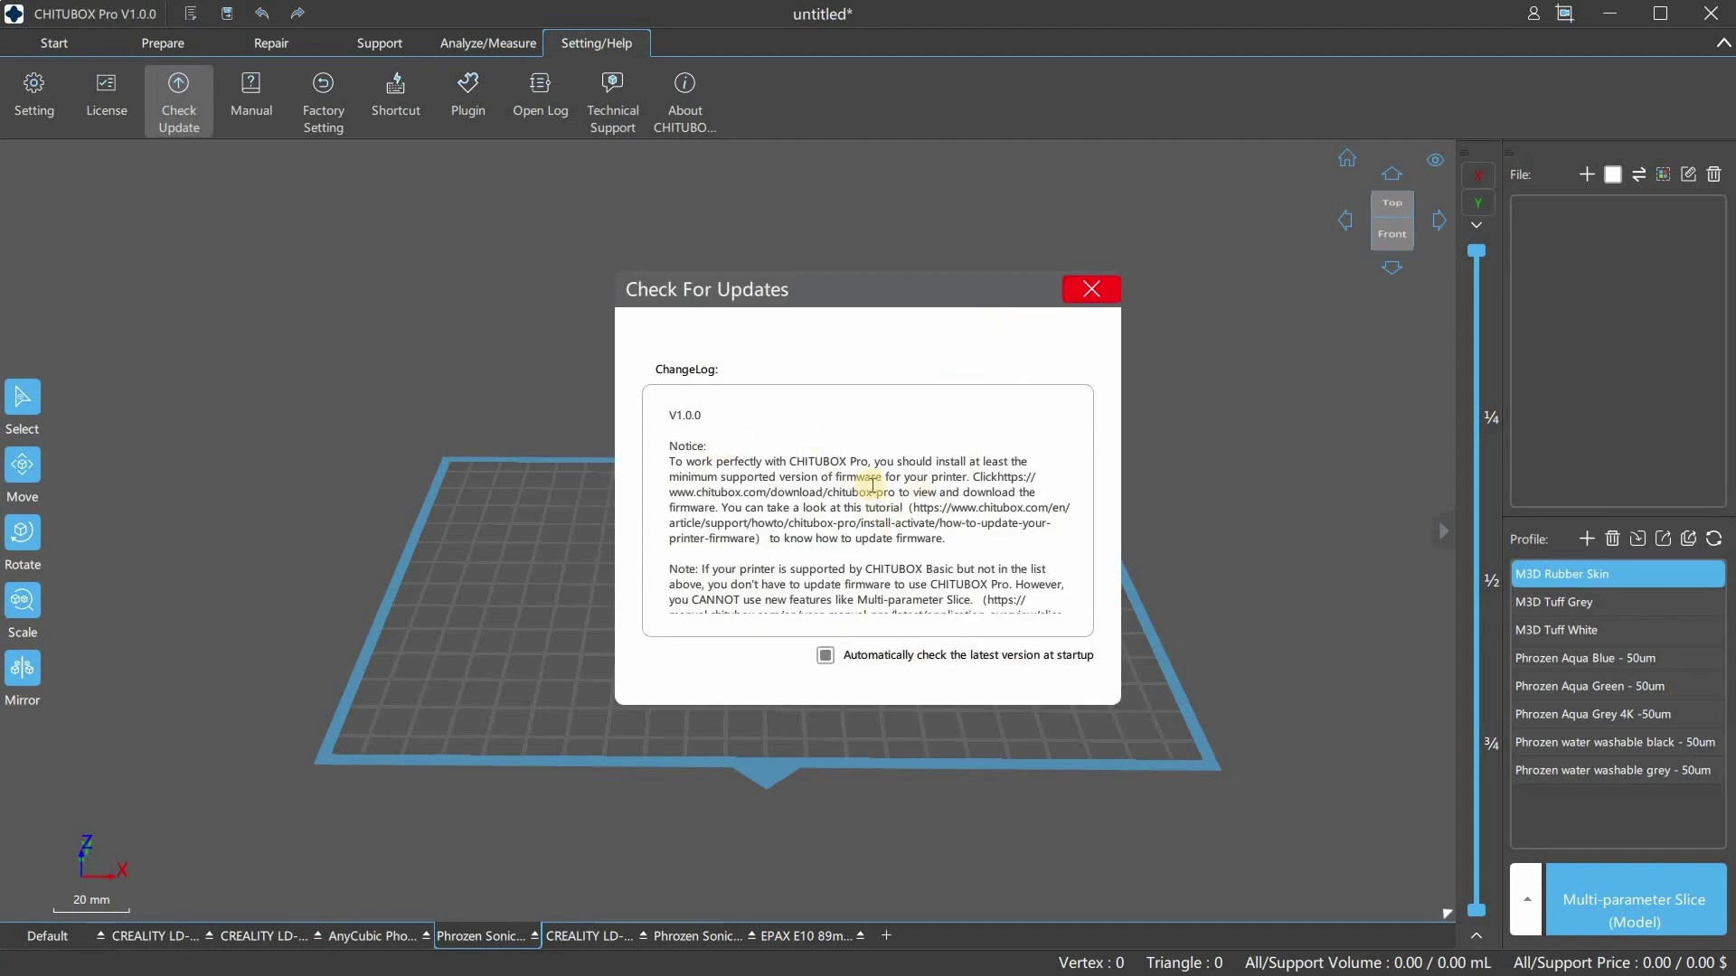
pyautogui.scroll(-1, 872, 485)
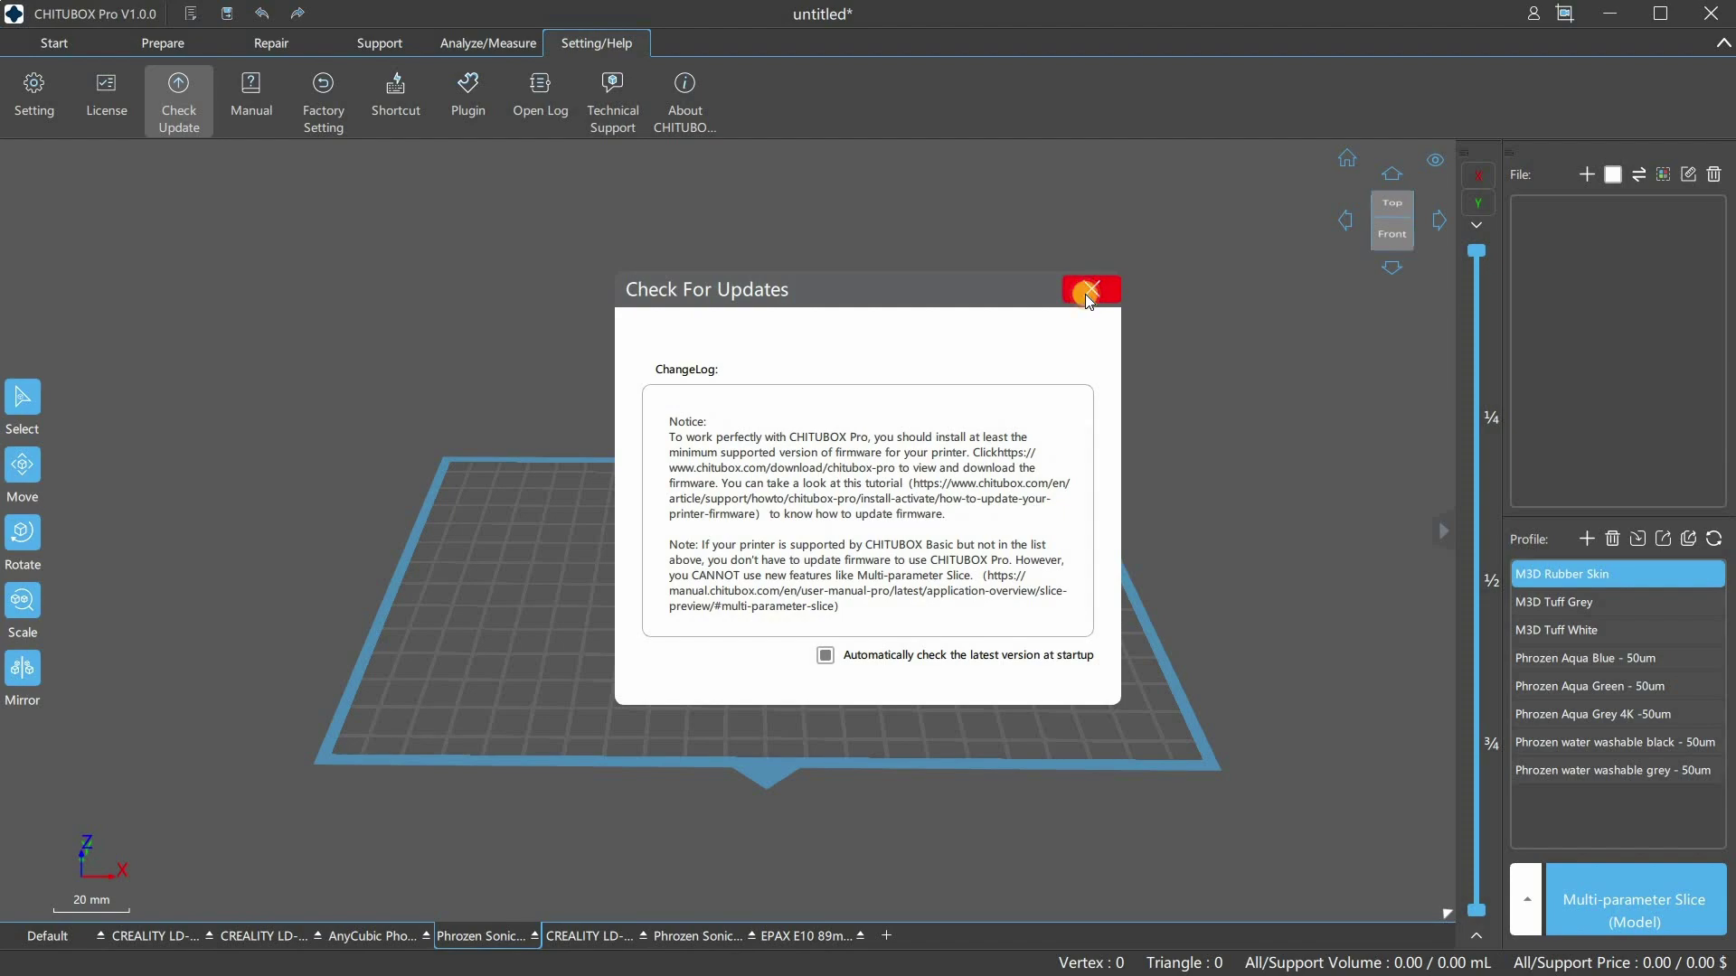
# - Open the online Pro user manual and skim its introduction down to the legal notices
pyautogui.click(244, 108)
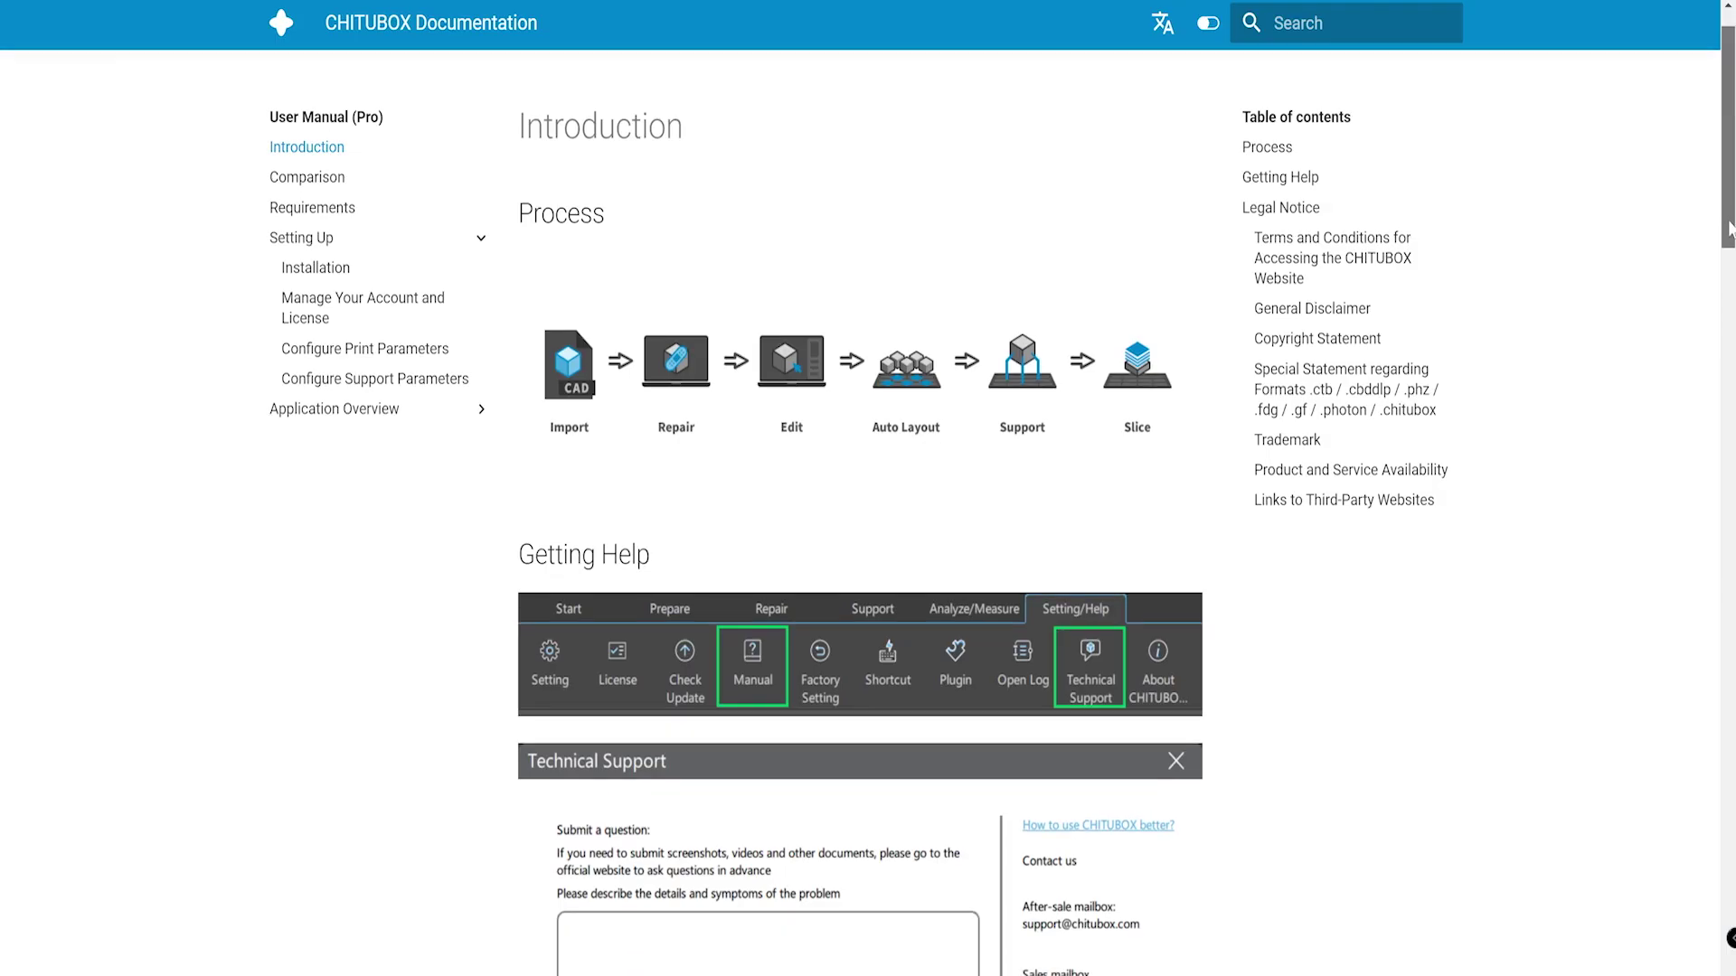
pyautogui.scroll(-2, 1727, 275)
pyautogui.moveTo(1727, 276); pyautogui.dragTo(1693, 657)
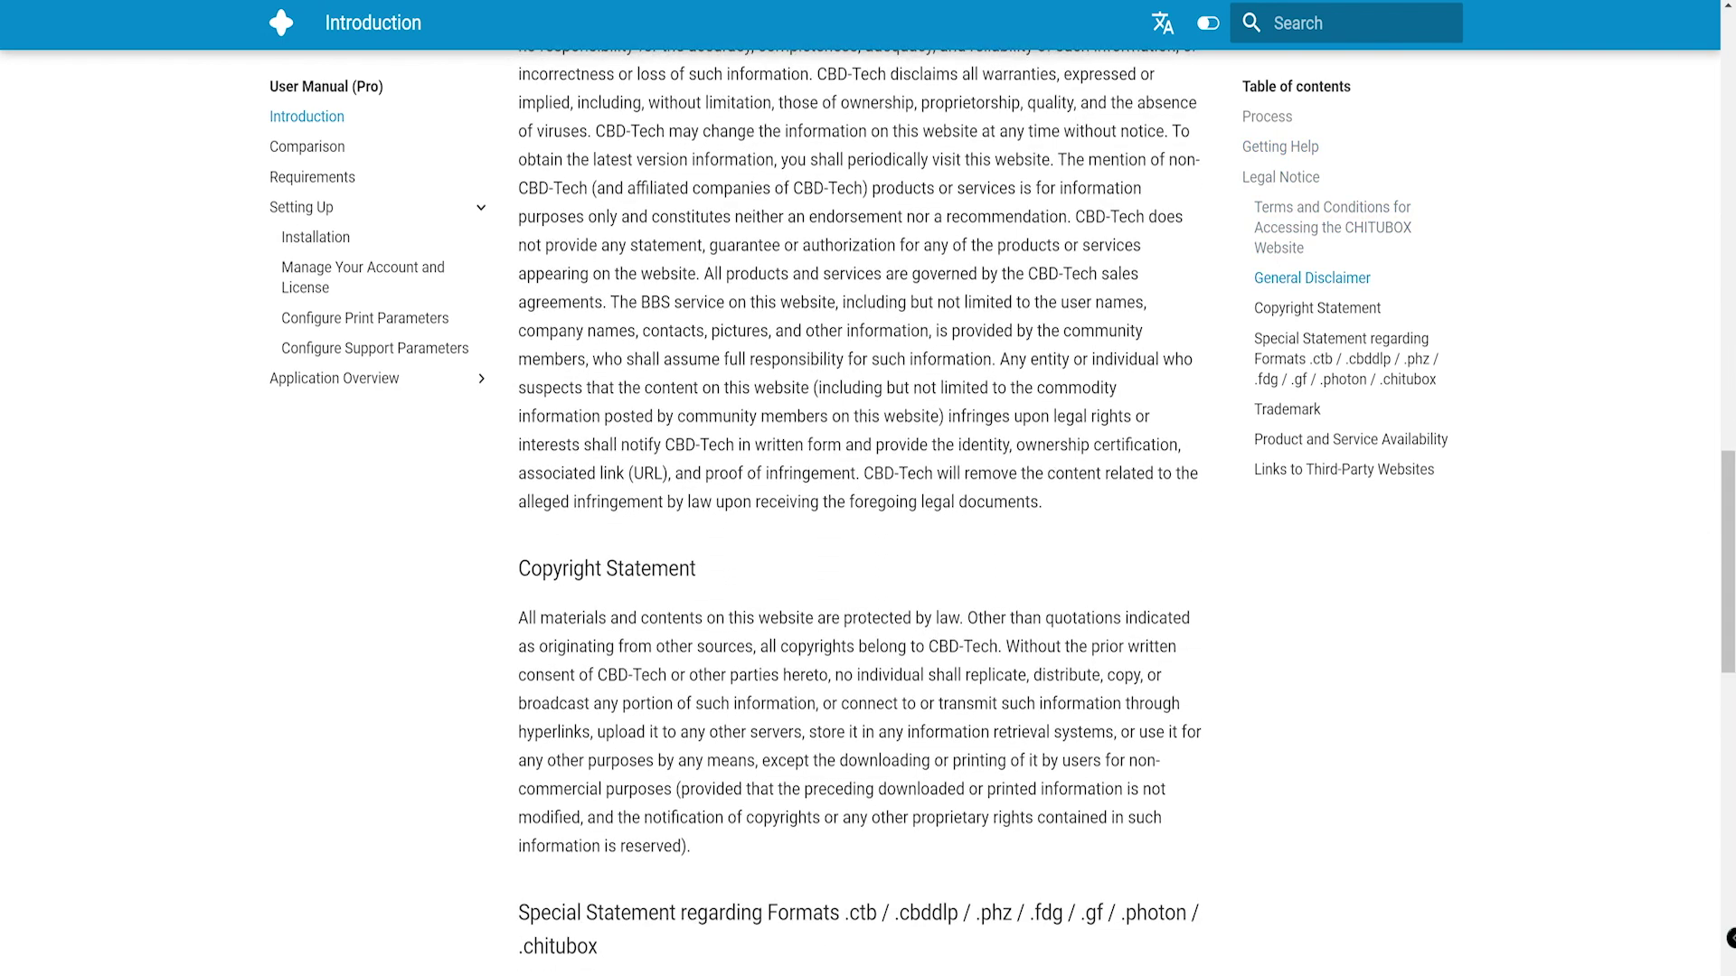
pyautogui.click(376, 251)
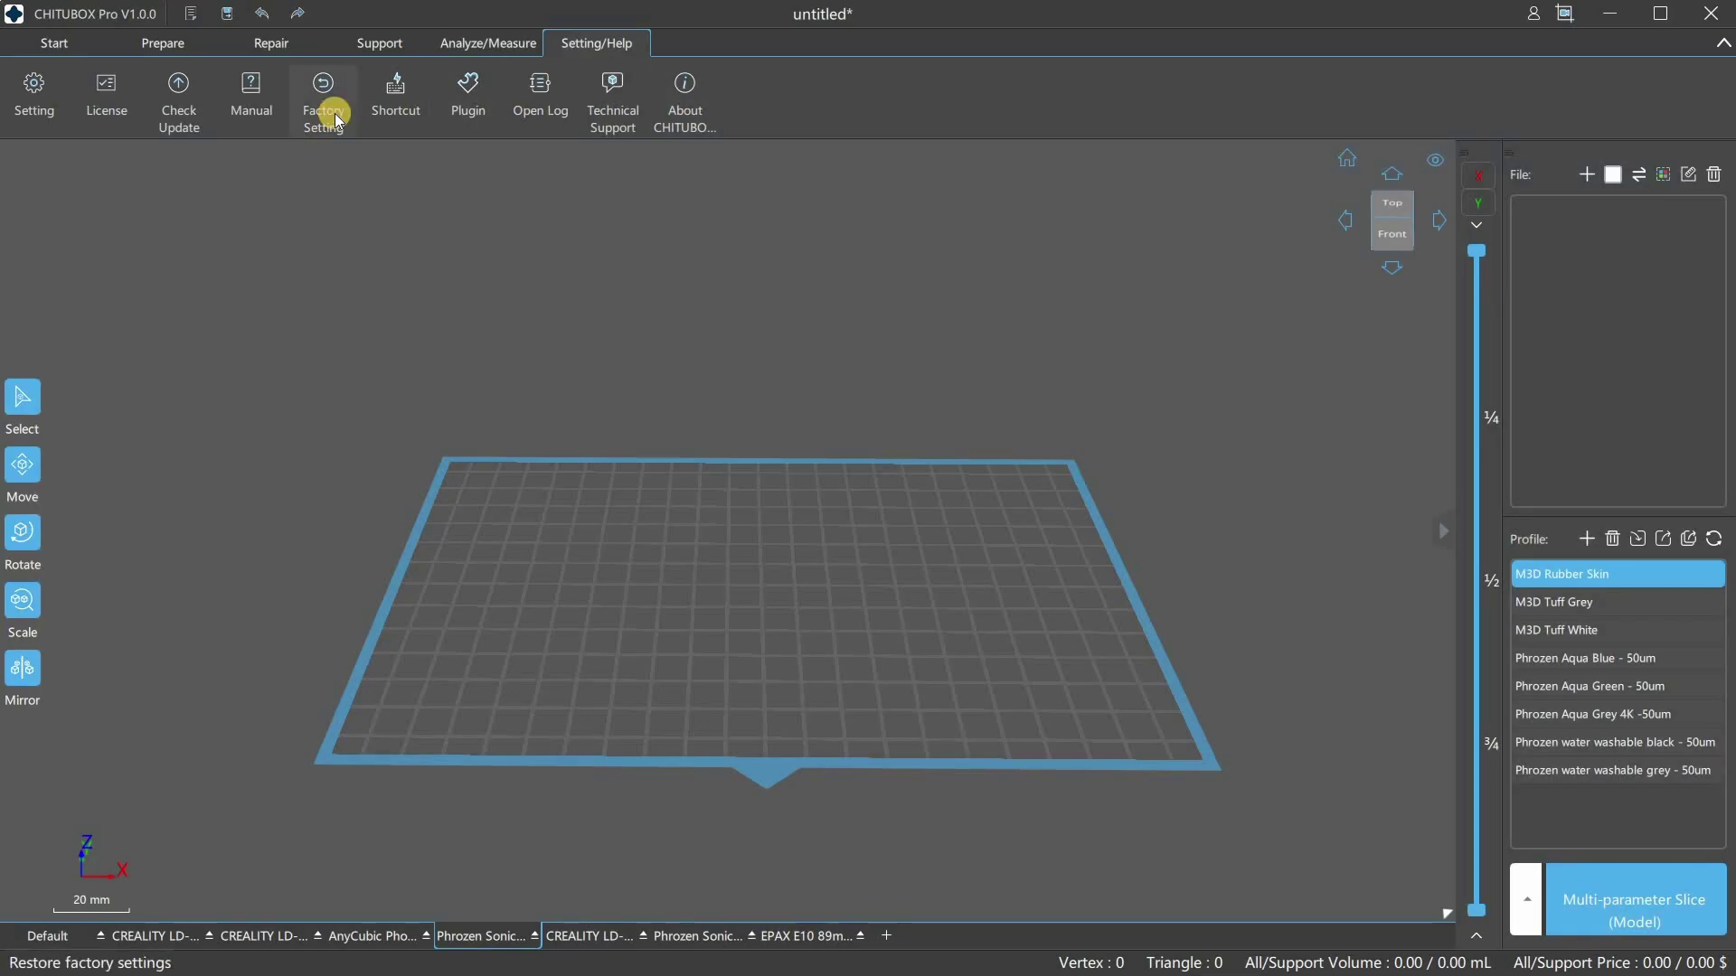
# - Look over the shortcut list, the installed plugins and the About CHITUBOX Pro information without changing anything
pyautogui.click(394, 120)
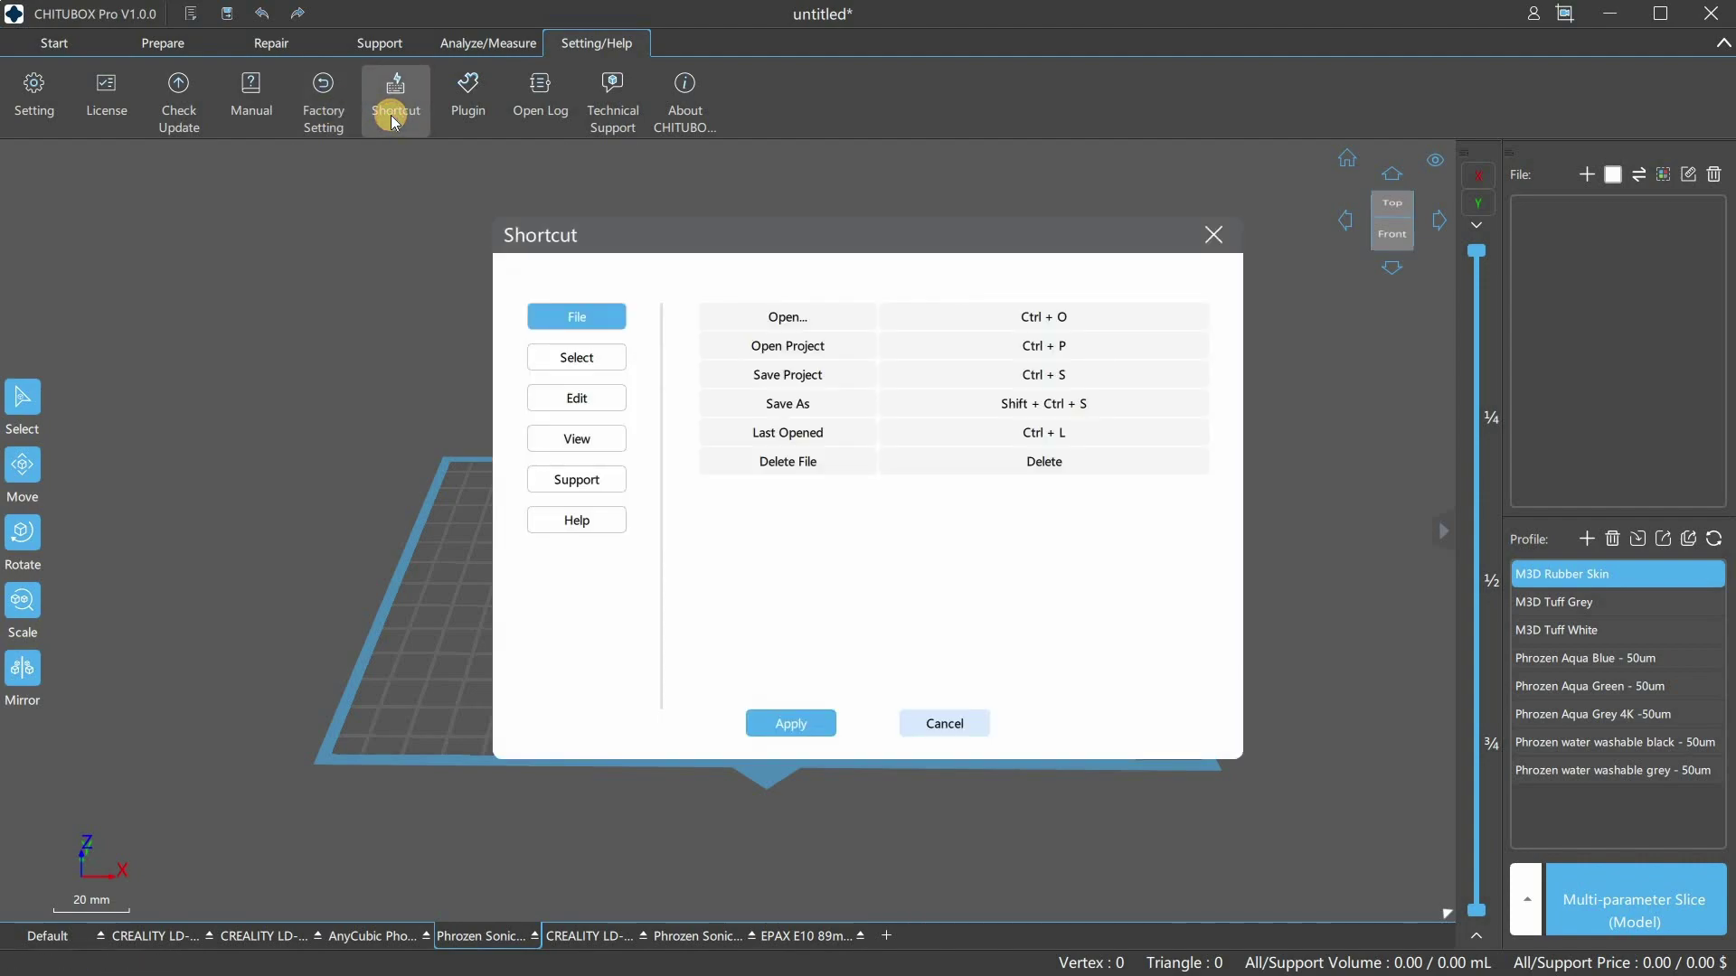
pyautogui.click(480, 107)
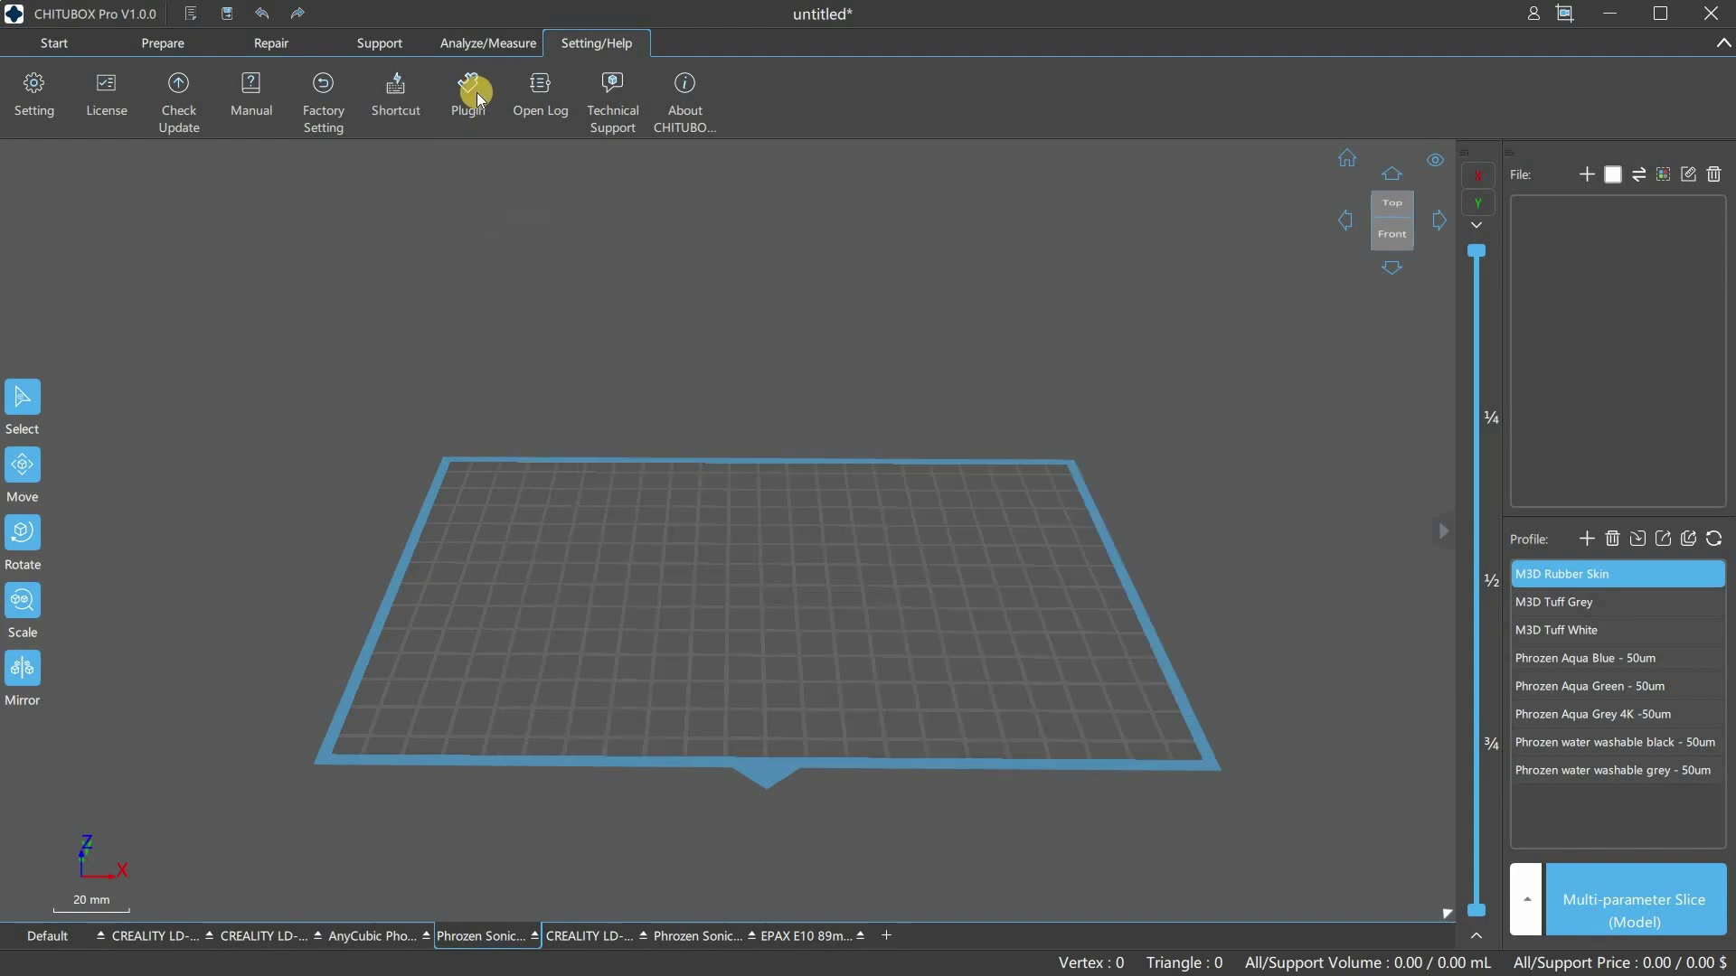
pyautogui.click(480, 99)
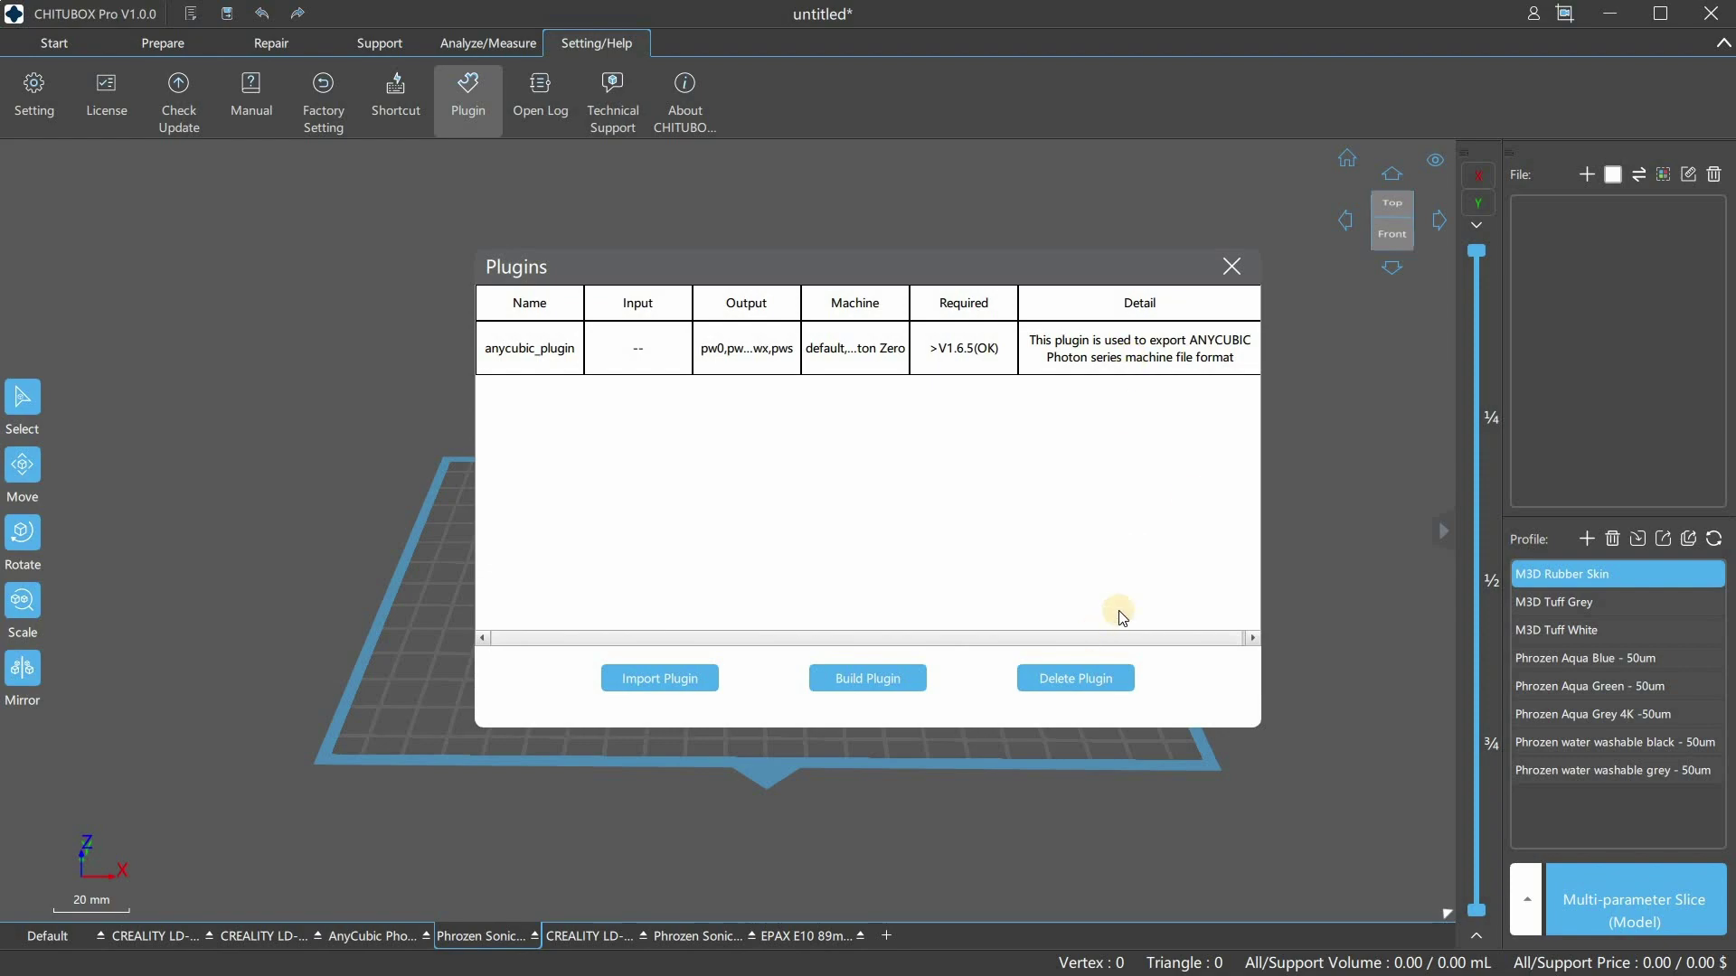
pyautogui.press('Escape')
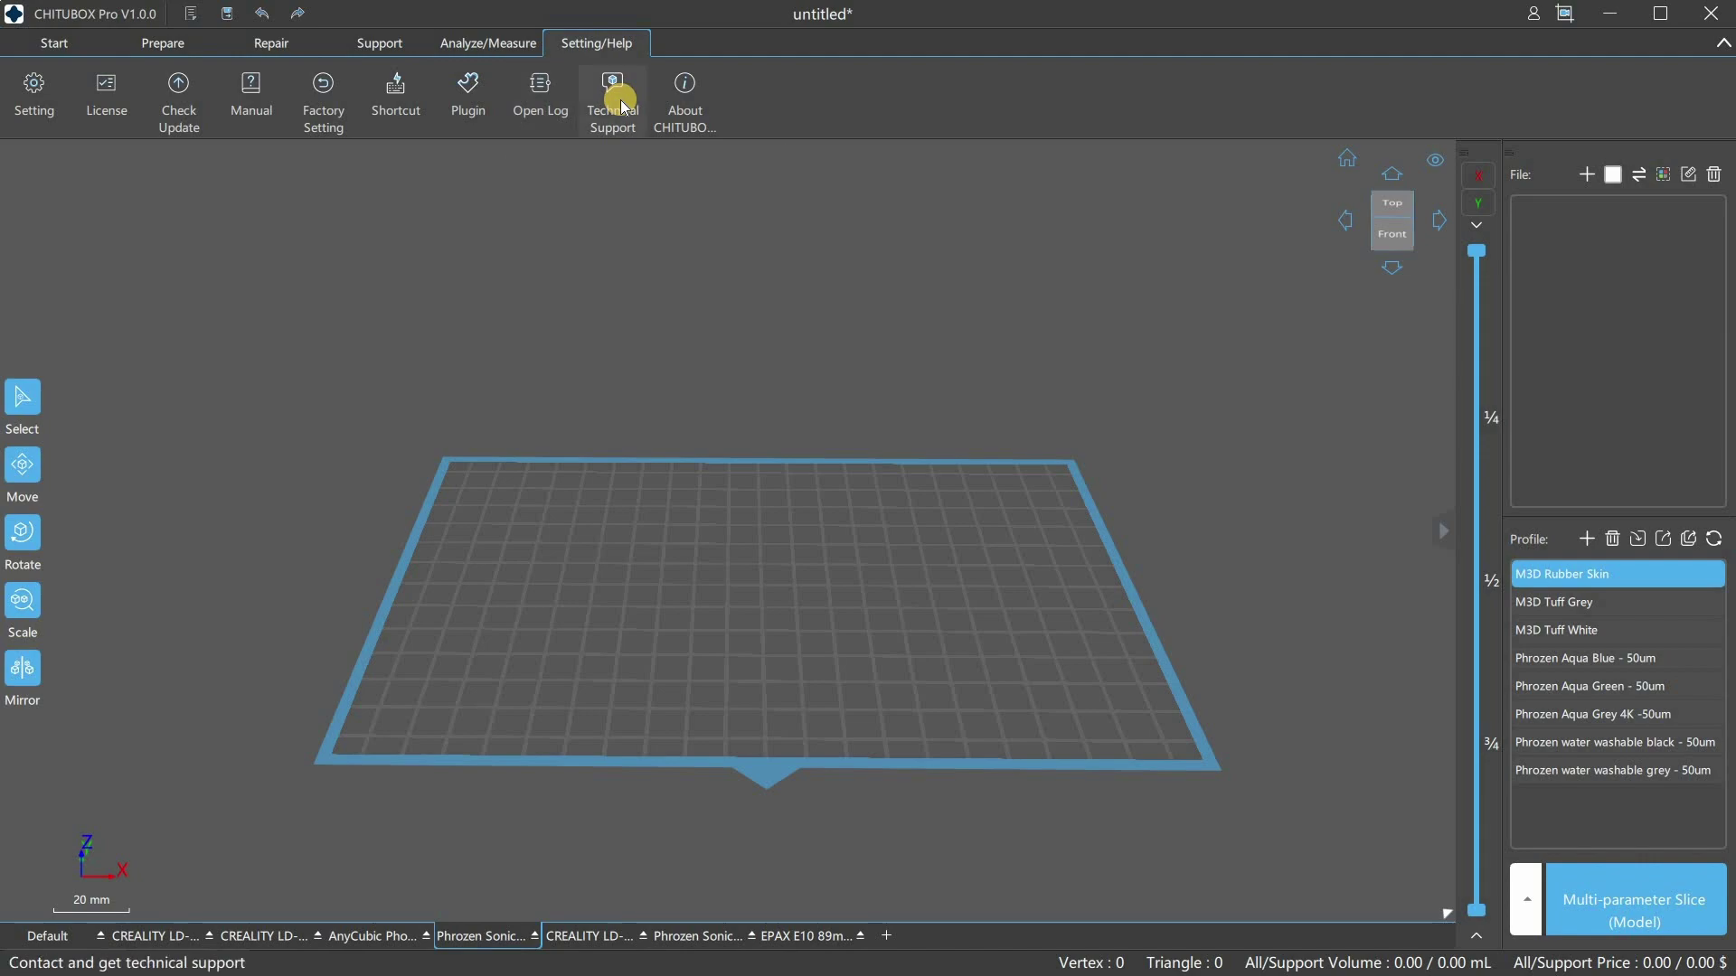
pyautogui.click(694, 116)
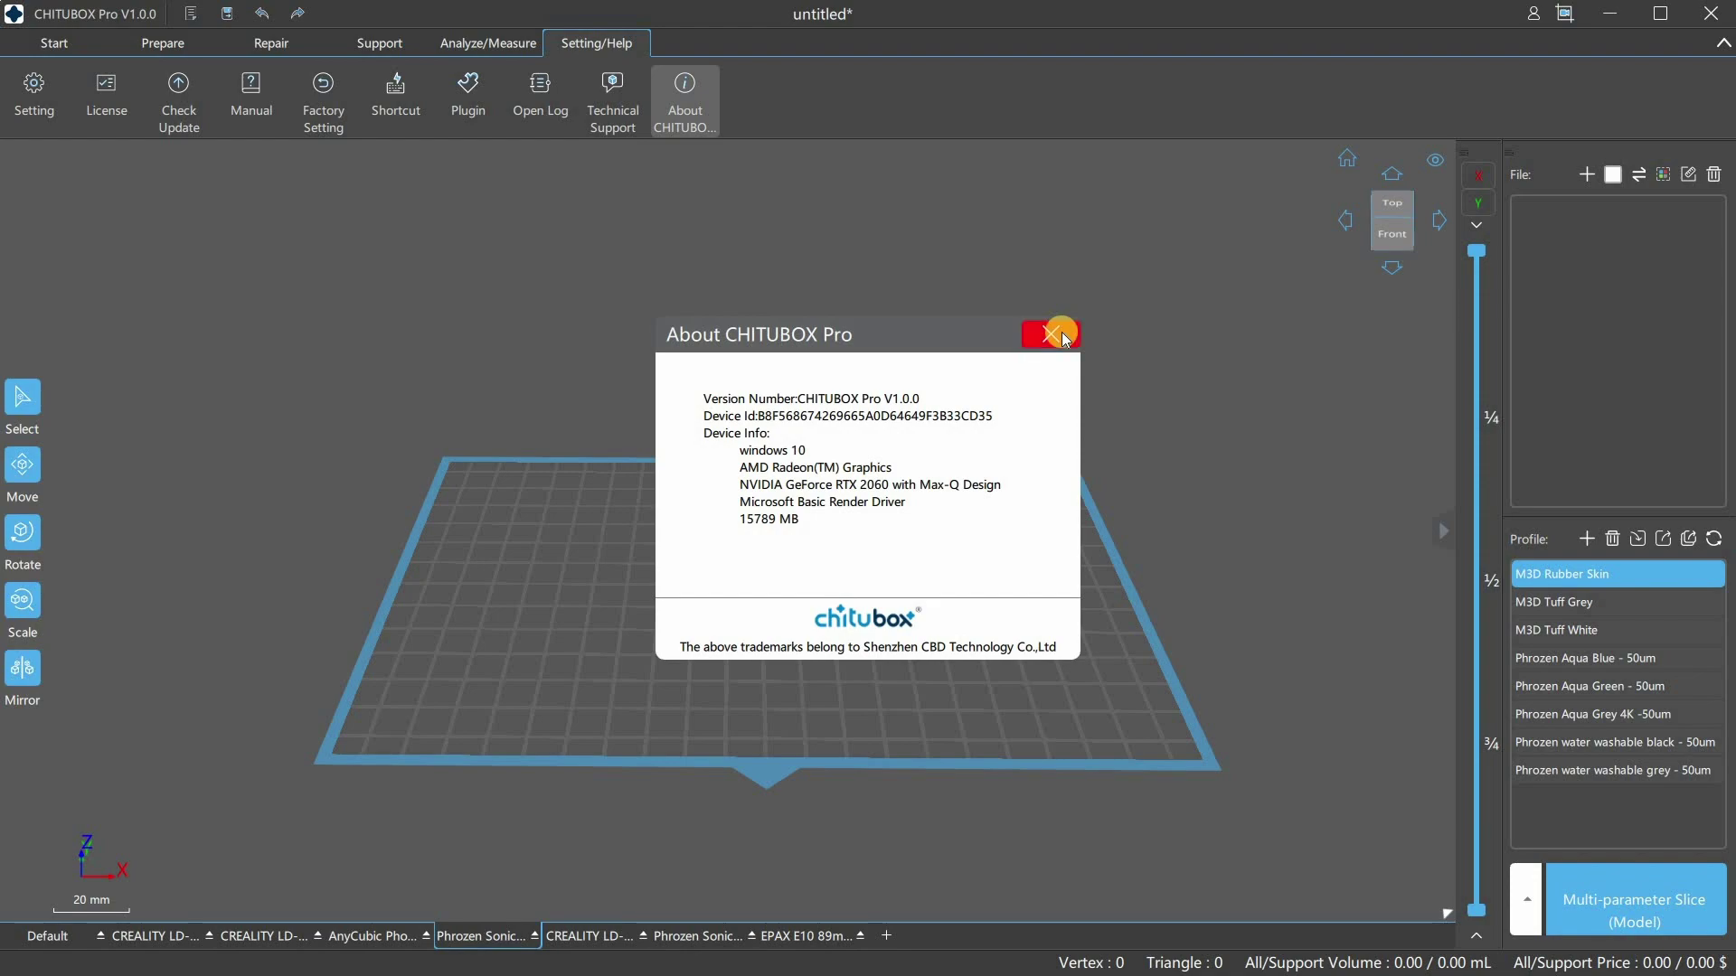
pyautogui.press('Escape')
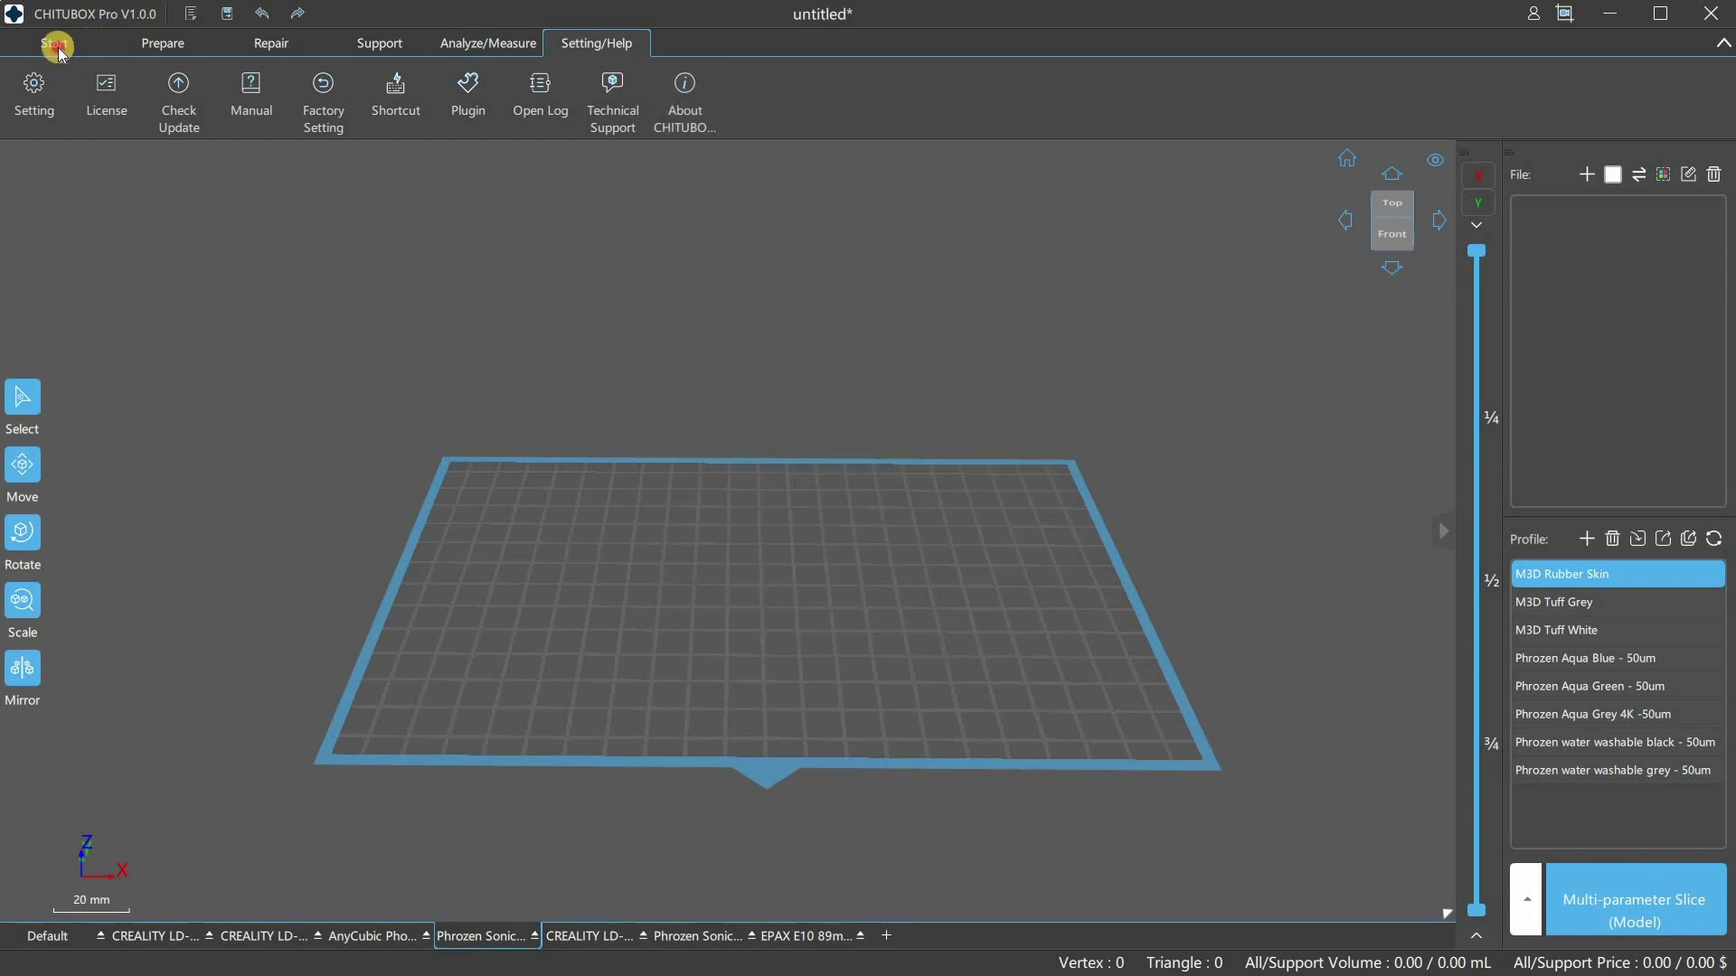
# - Add an ELEGOO SATURN machine from the printer brand list, using the default Profile and a thickness of 0.050 mm
pyautogui.click(56, 44)
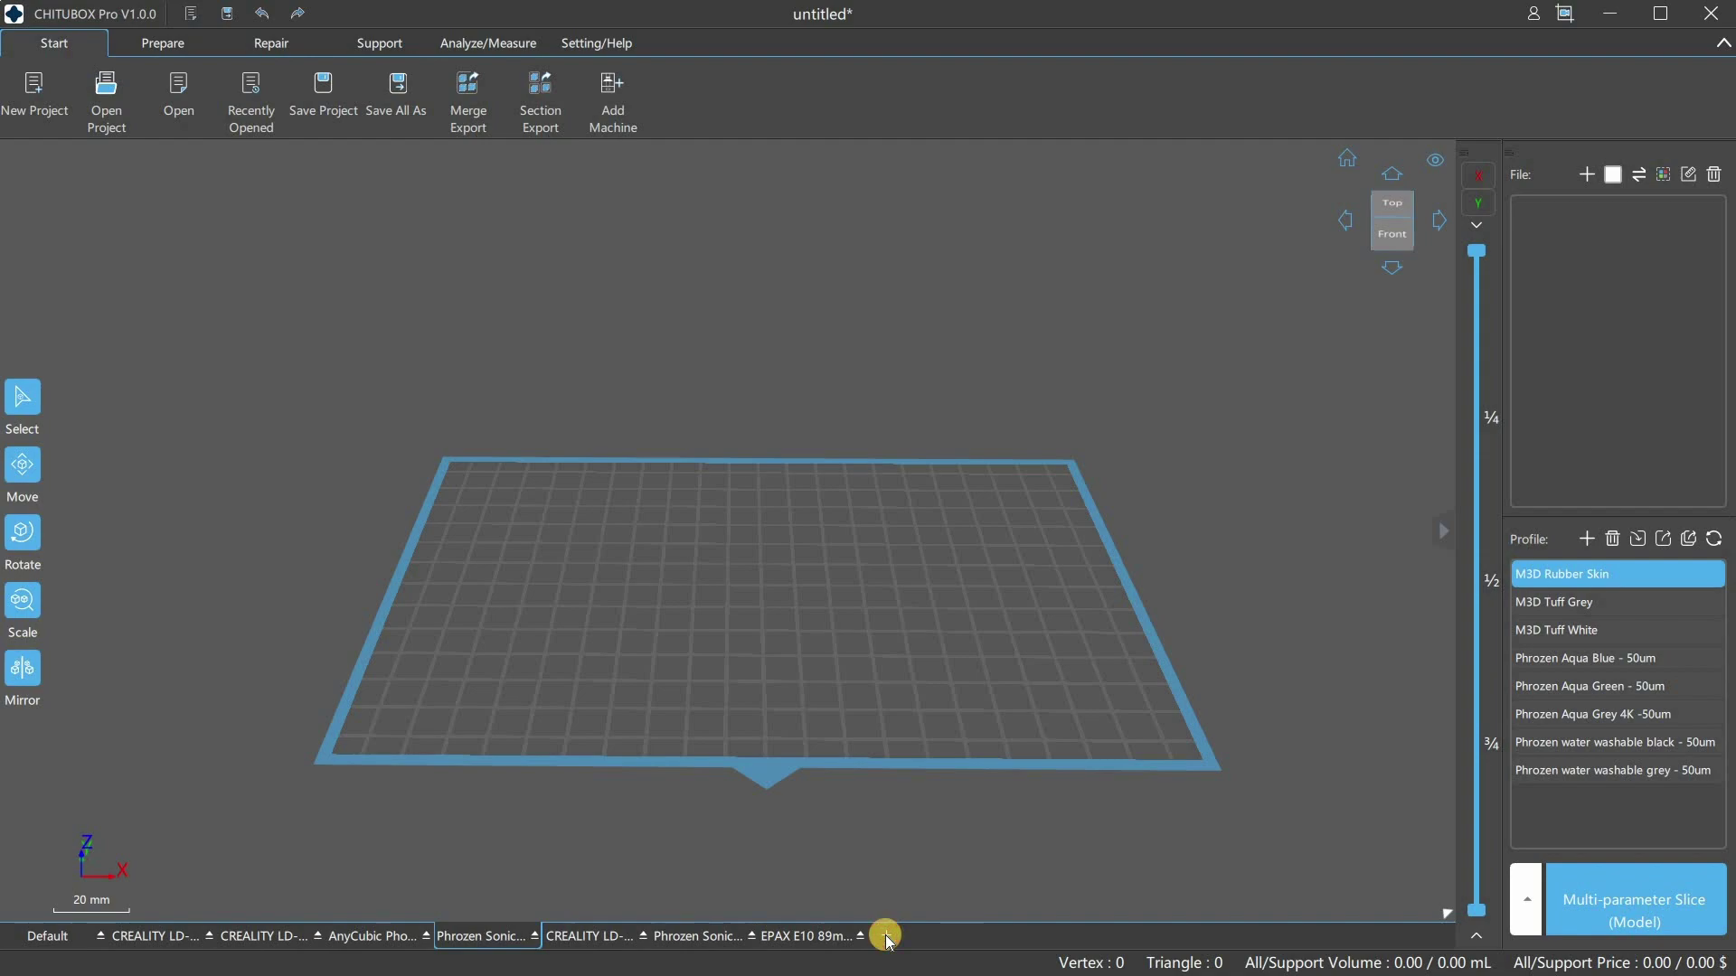
pyautogui.click(885, 937)
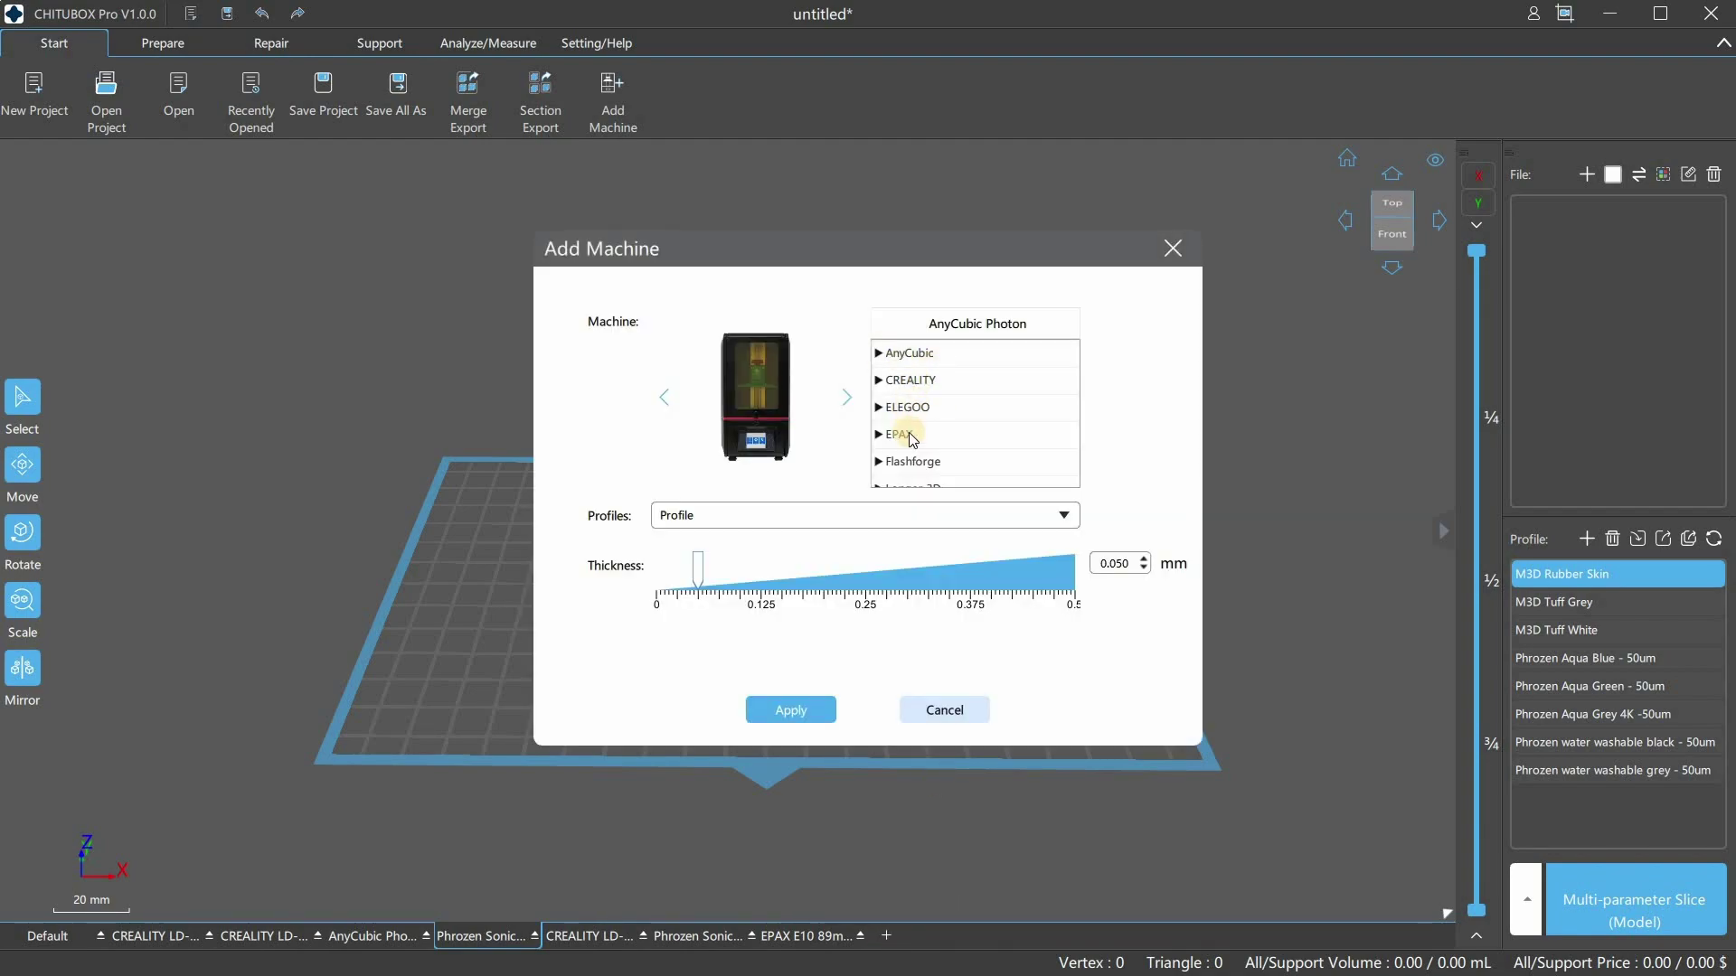
pyautogui.scroll(-3, 948, 462)
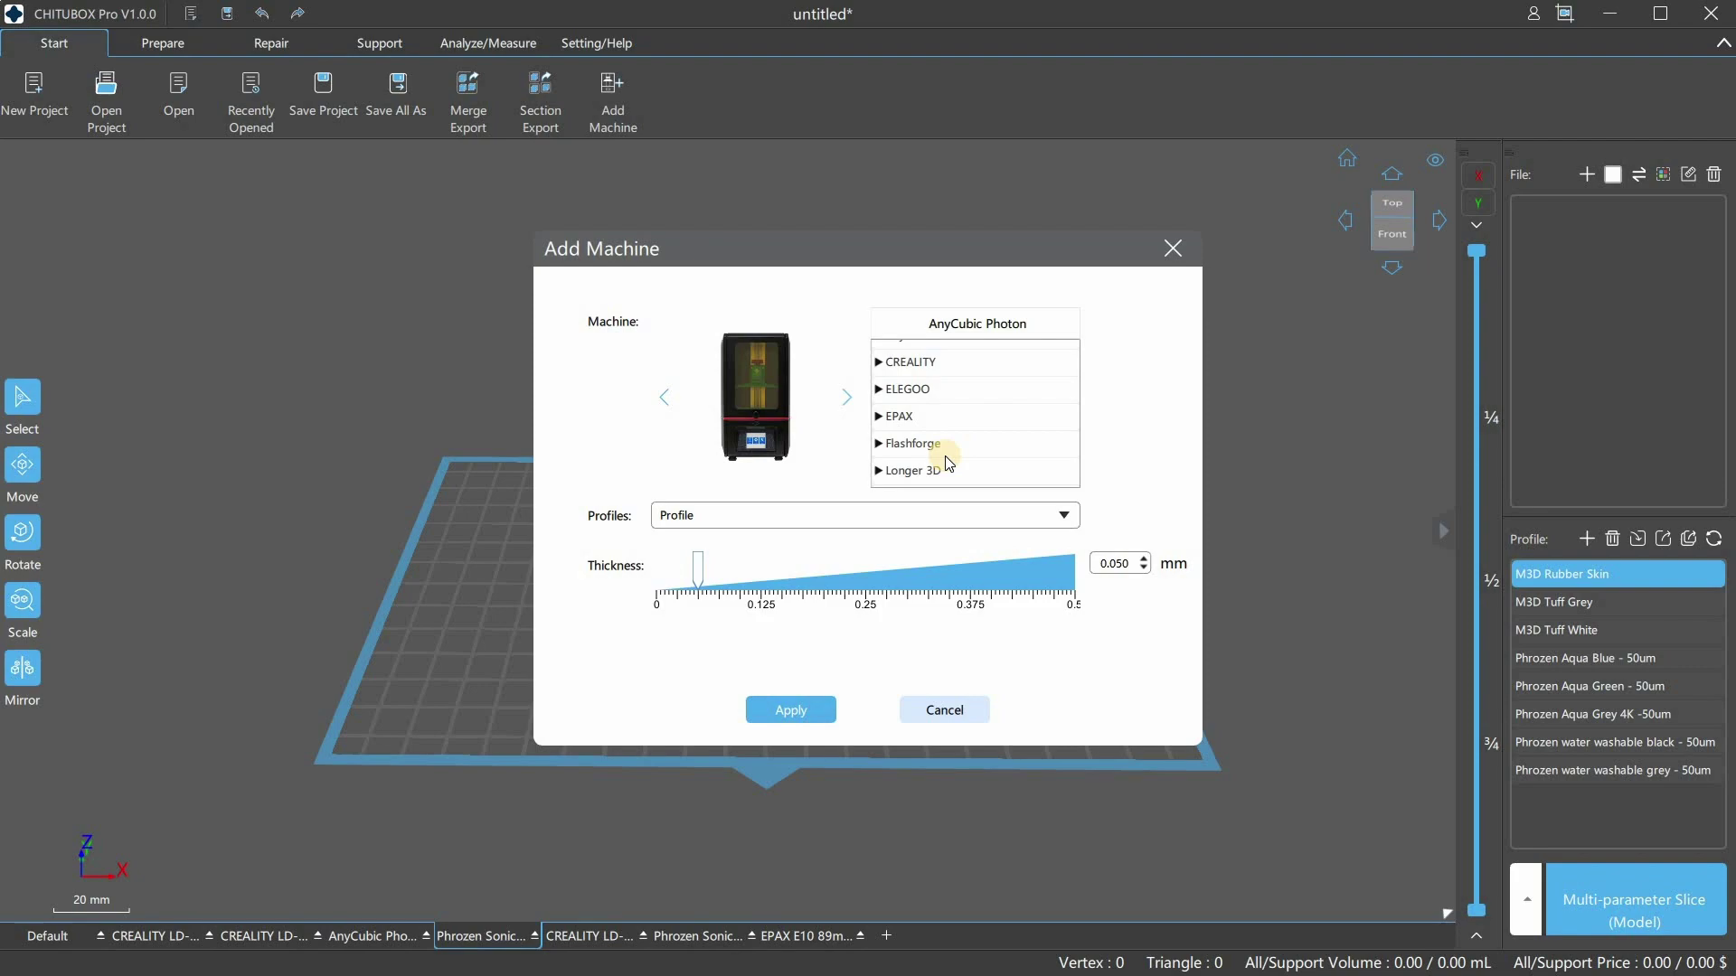
pyautogui.scroll(-3, 946, 460)
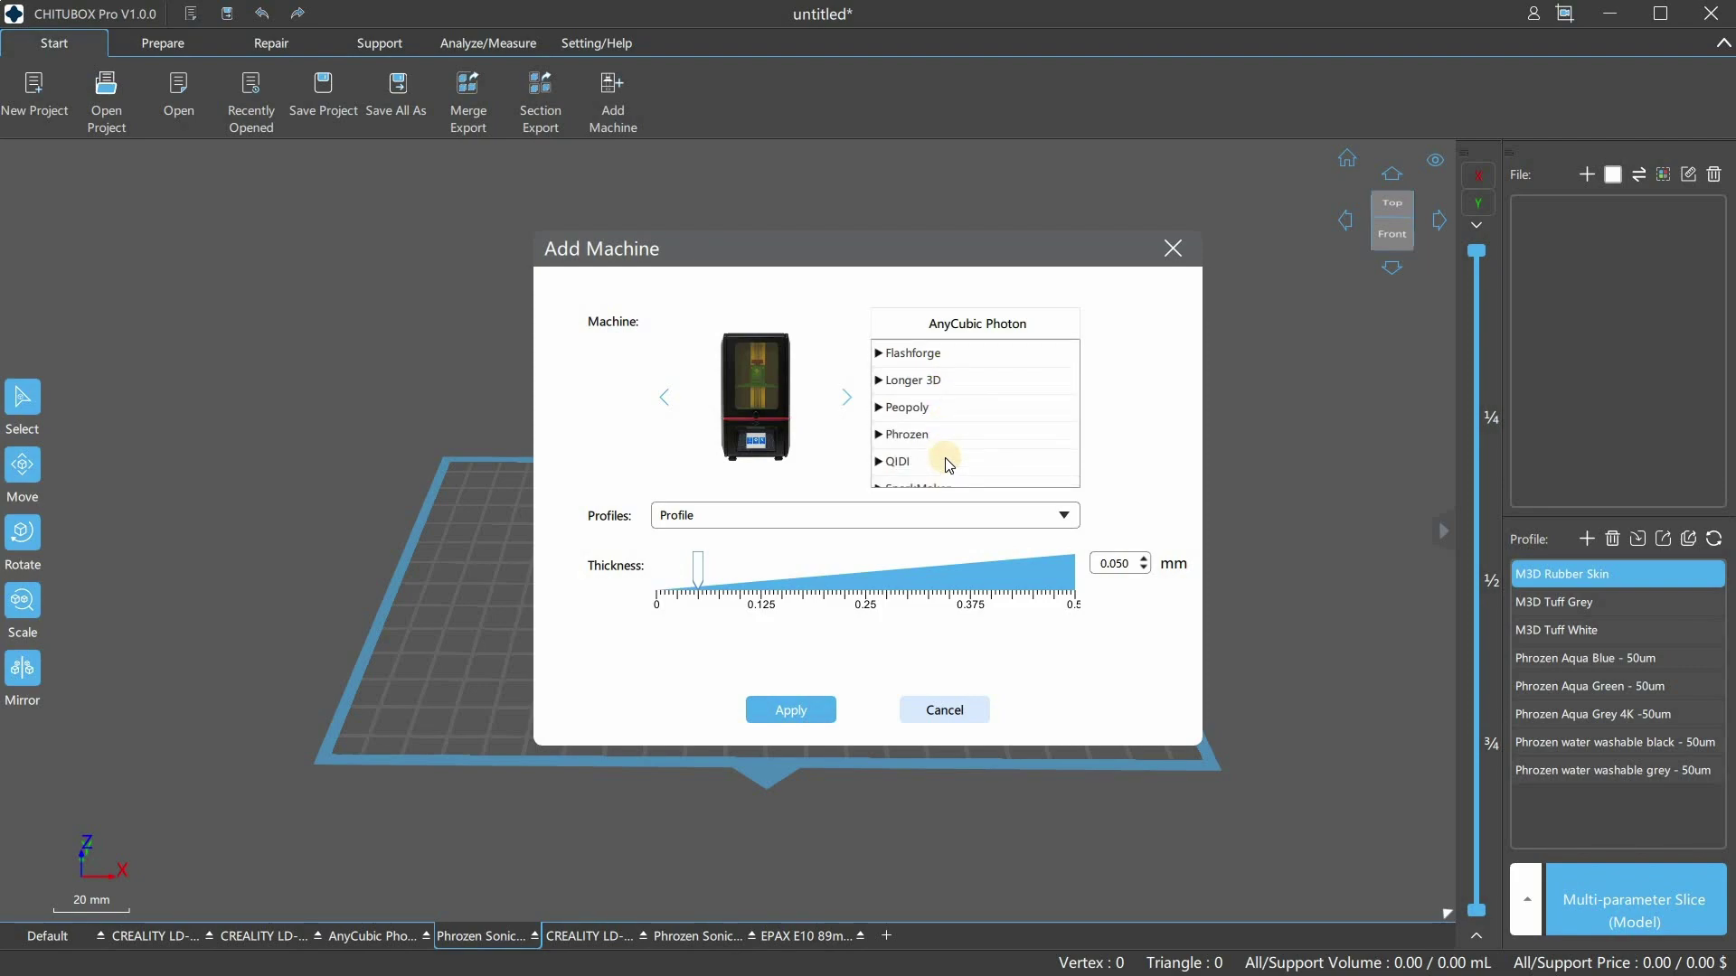
pyautogui.scroll(-3, 948, 468)
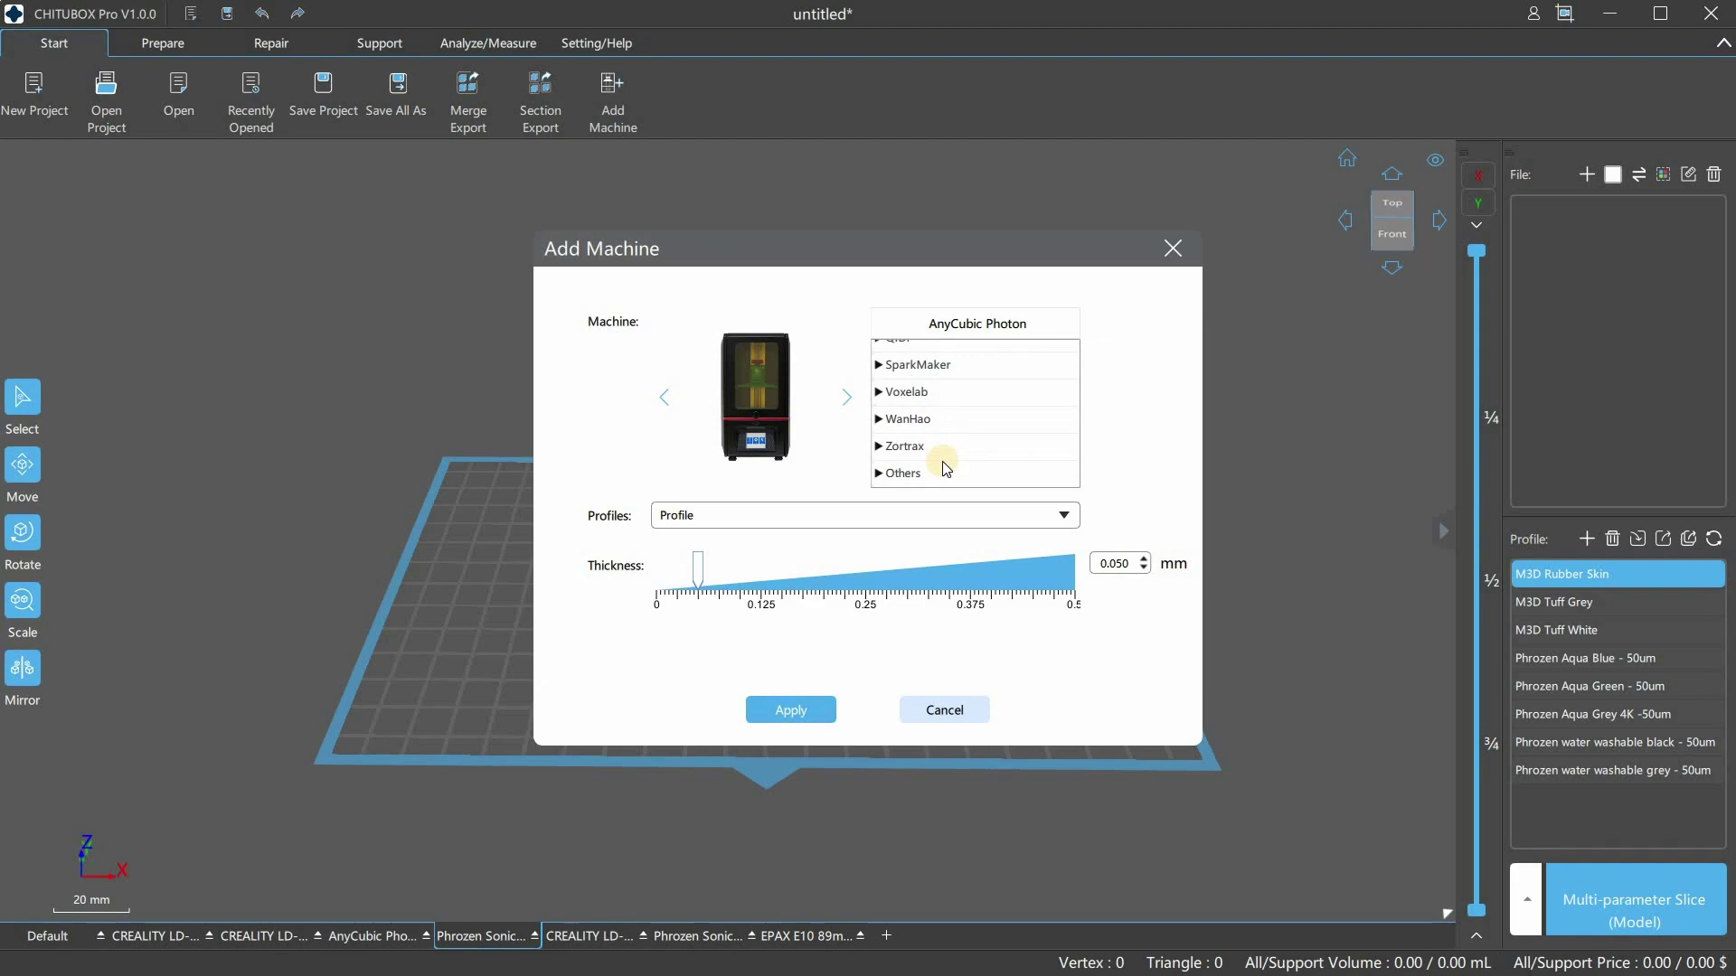
pyautogui.scroll(9, 946, 466)
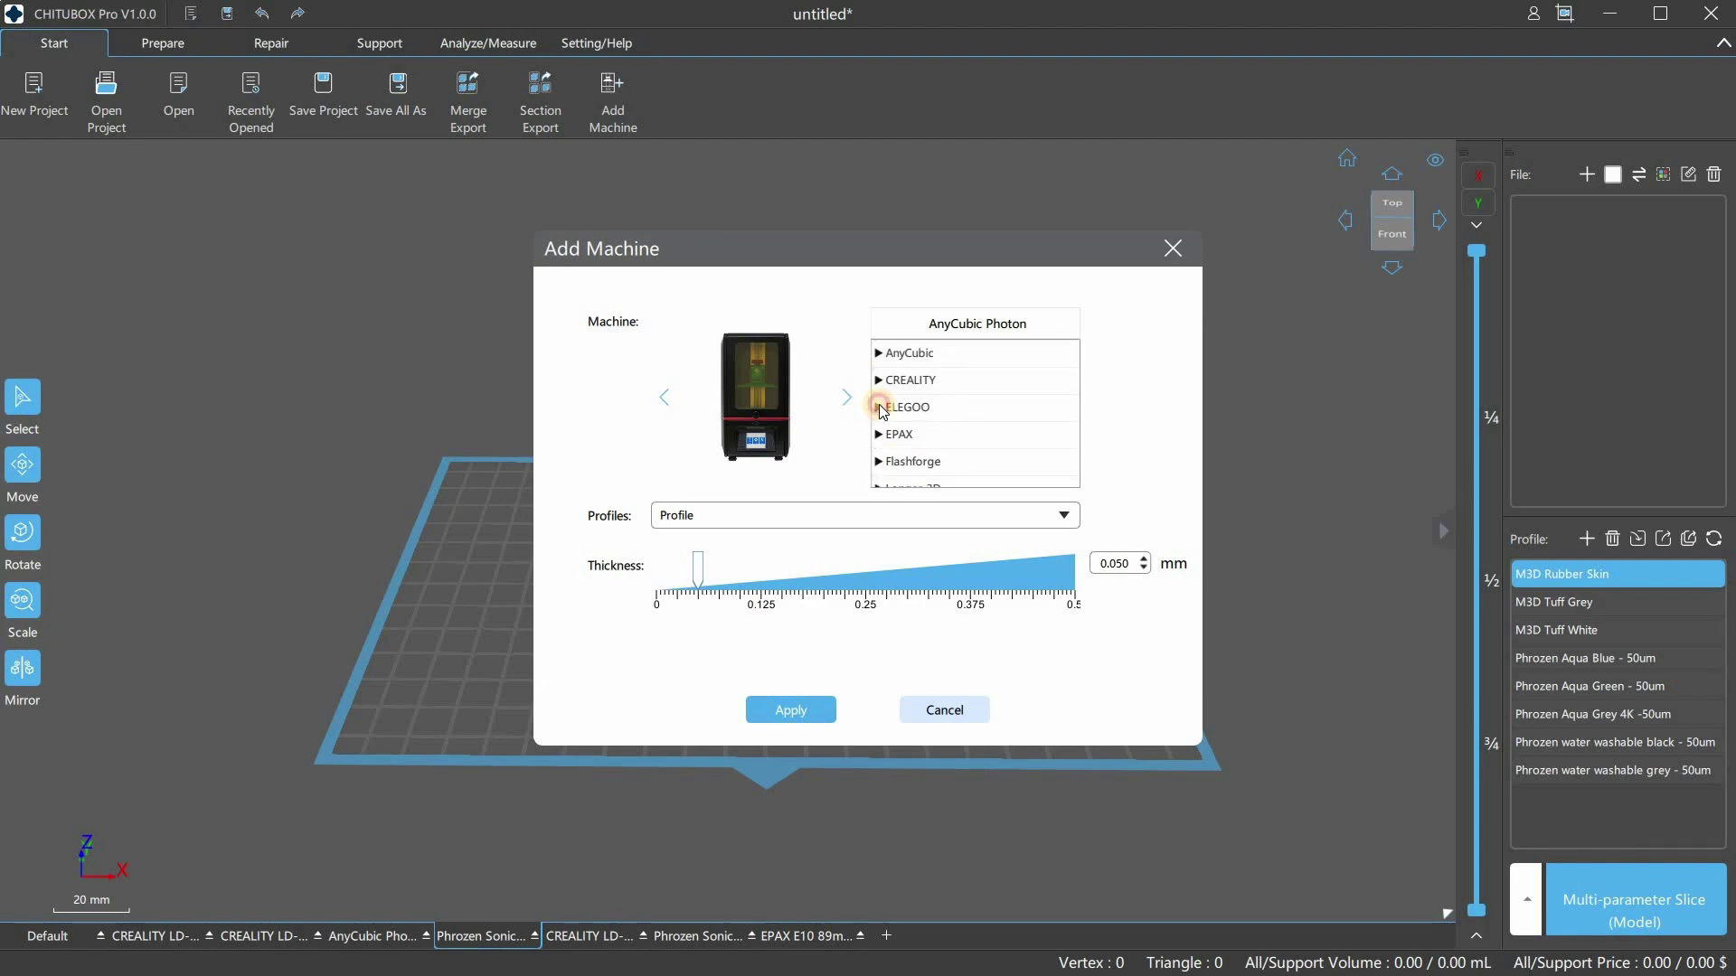
pyautogui.click(881, 407)
pyautogui.scroll(-5, 981, 448)
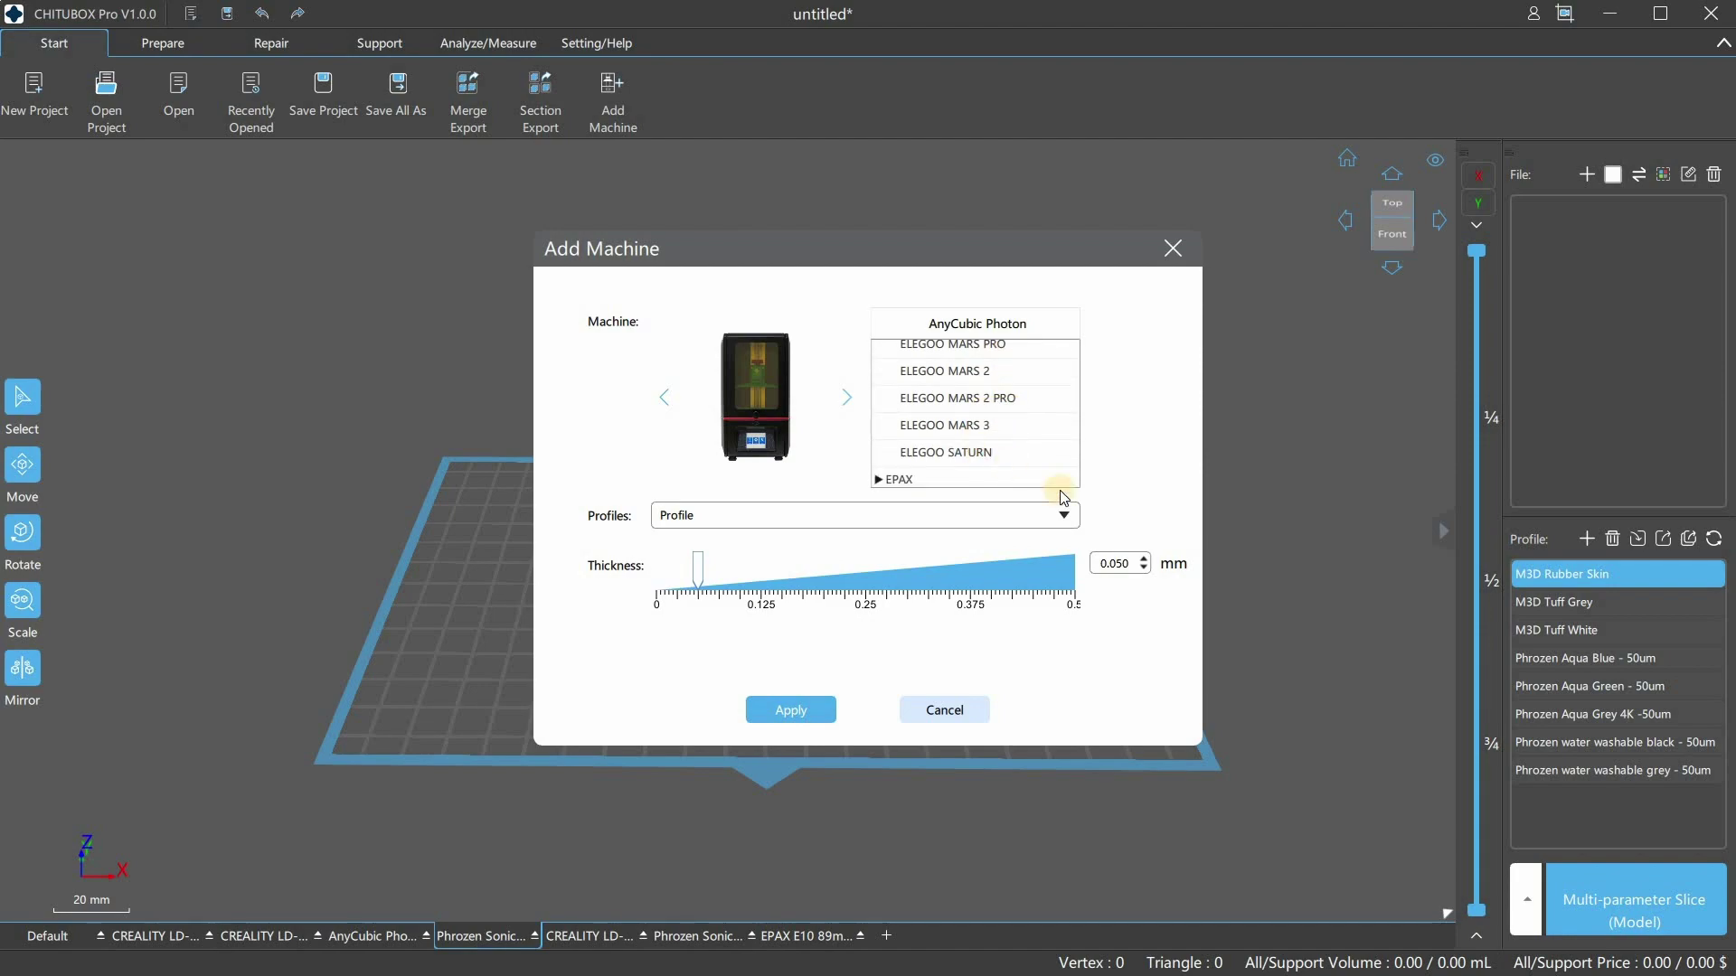
pyautogui.click(1072, 520)
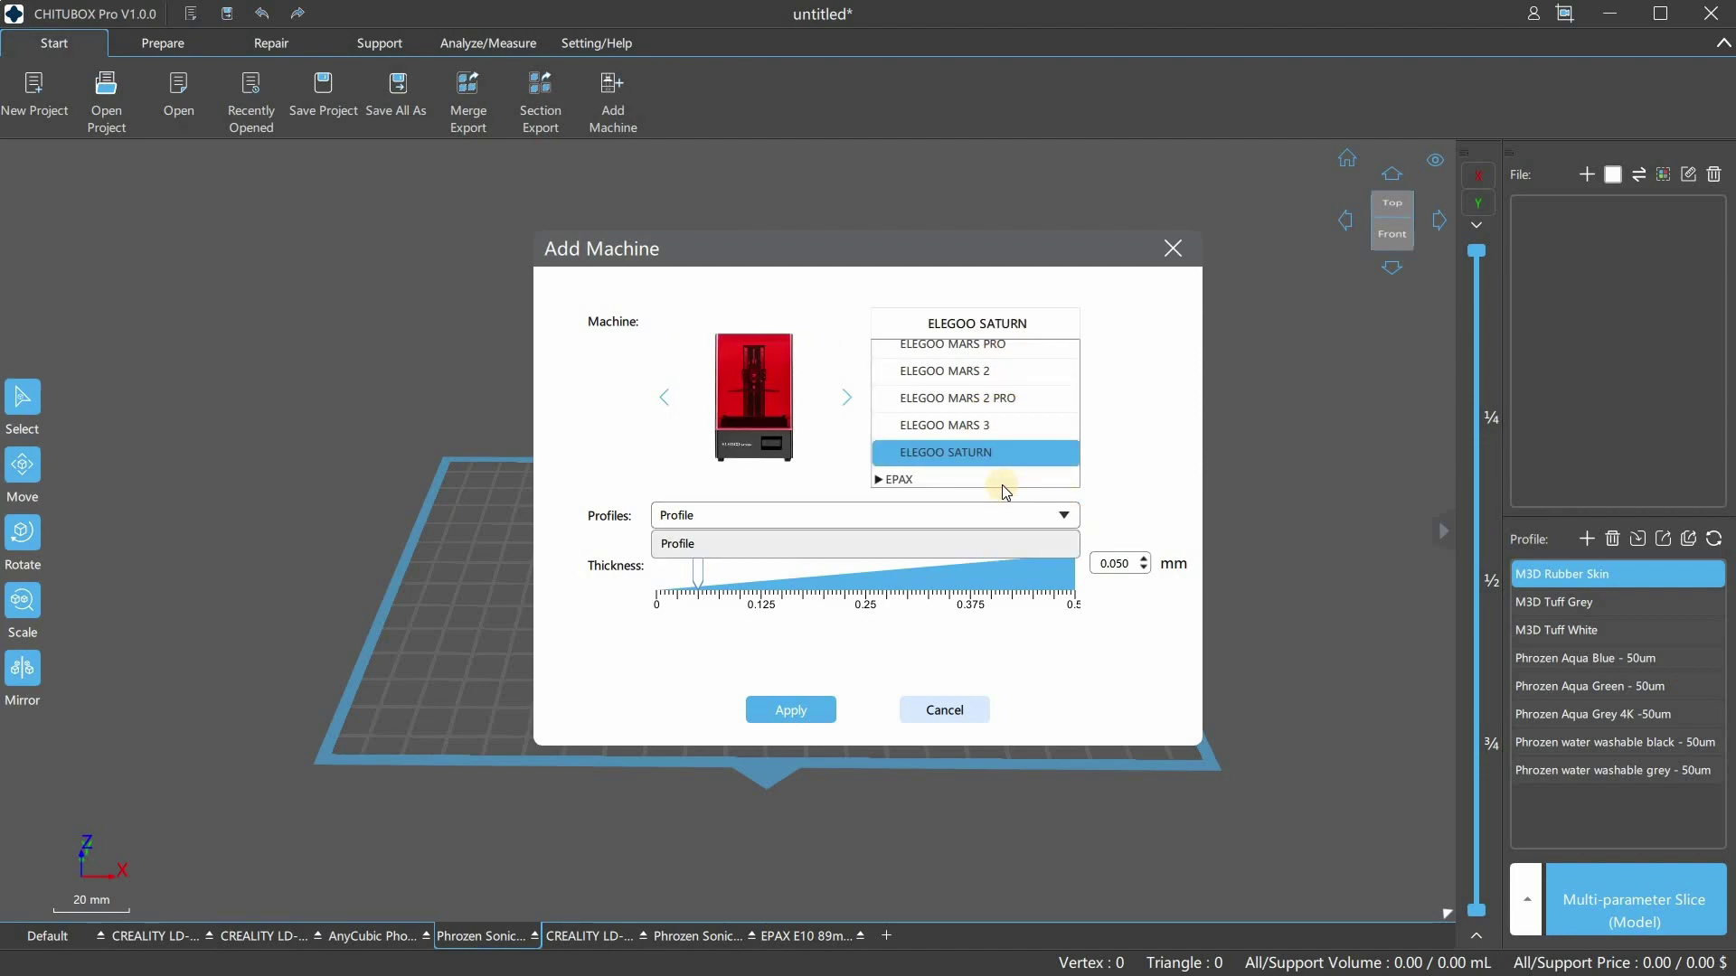
pyautogui.click(727, 577)
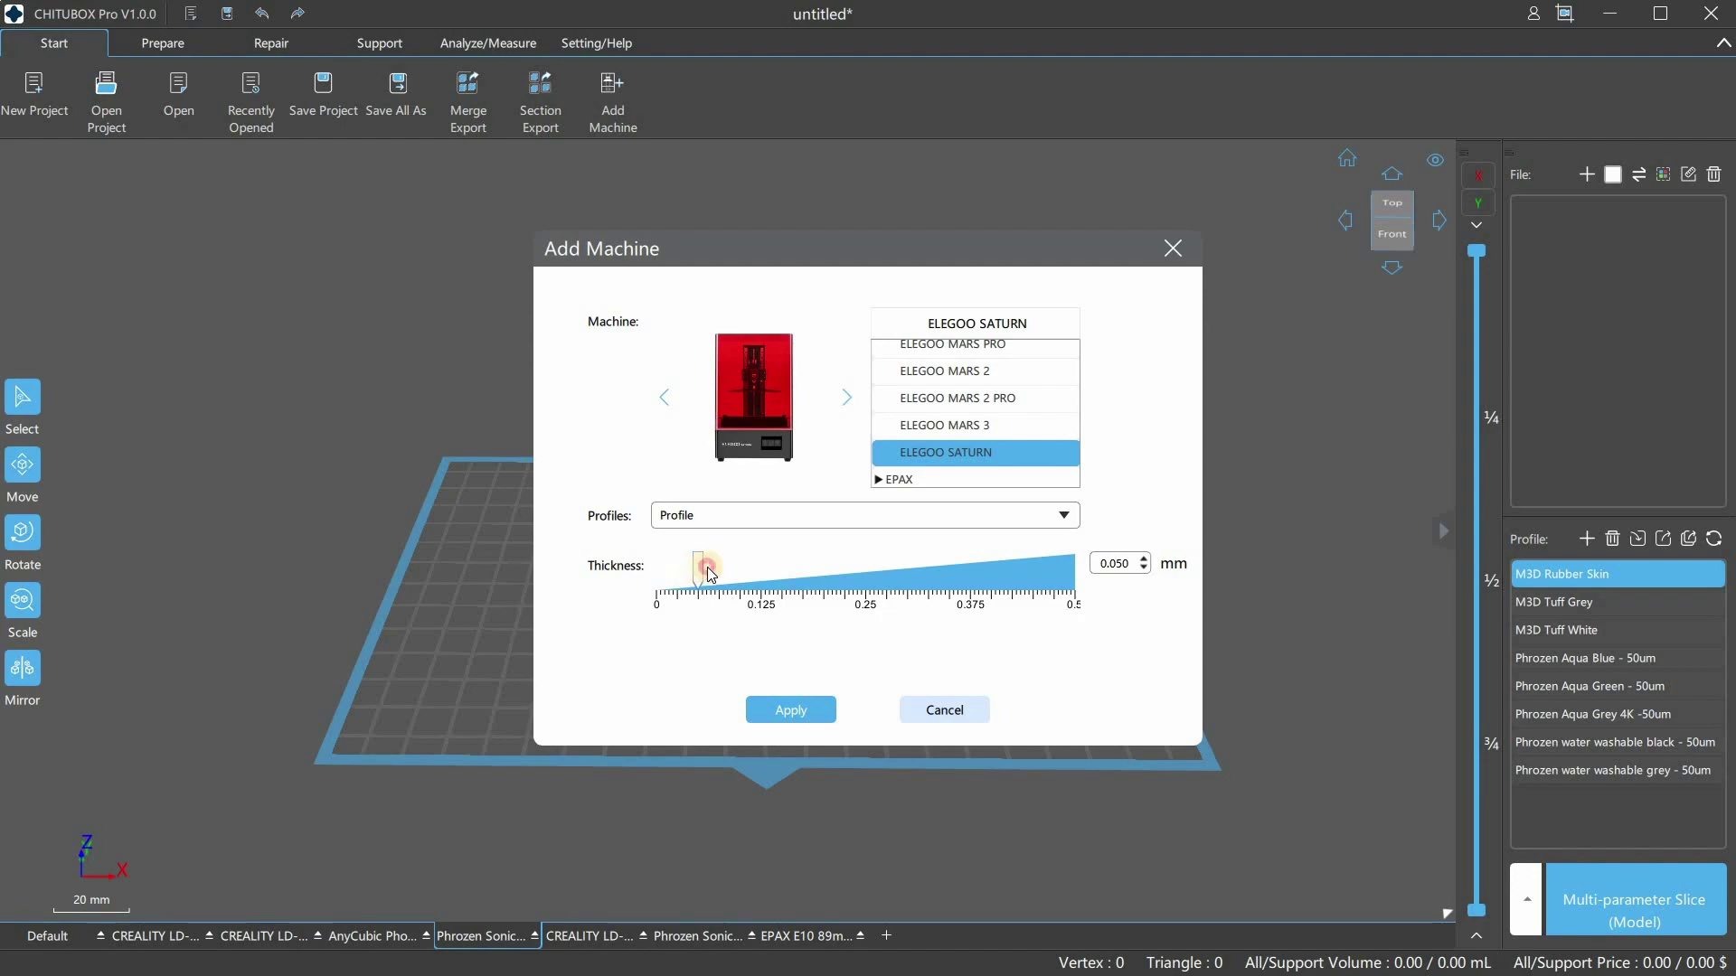
pyautogui.moveTo(758, 567); pyautogui.dragTo(707, 569)
pyautogui.click(807, 712)
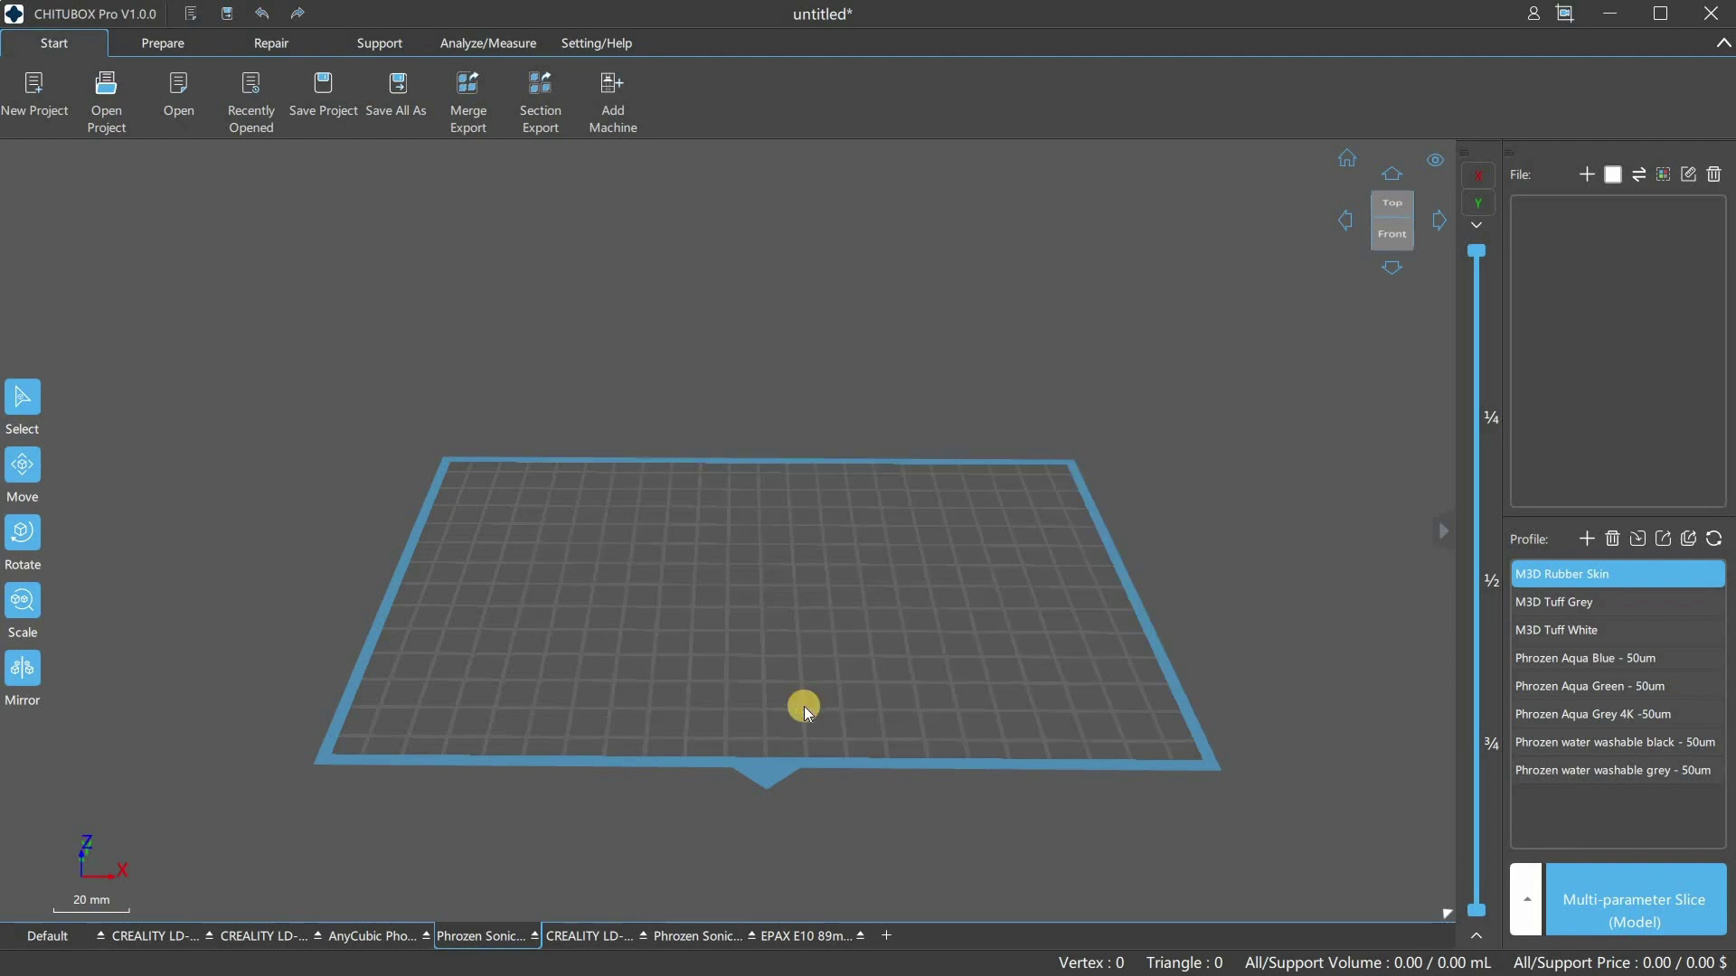
# - Examine the build platforms and resin profiles of the ELEGOO SATURN, EPAX E10, smaller Phrozen Sonic and third CREALITY machines
pyautogui.rightClick(932, 856)
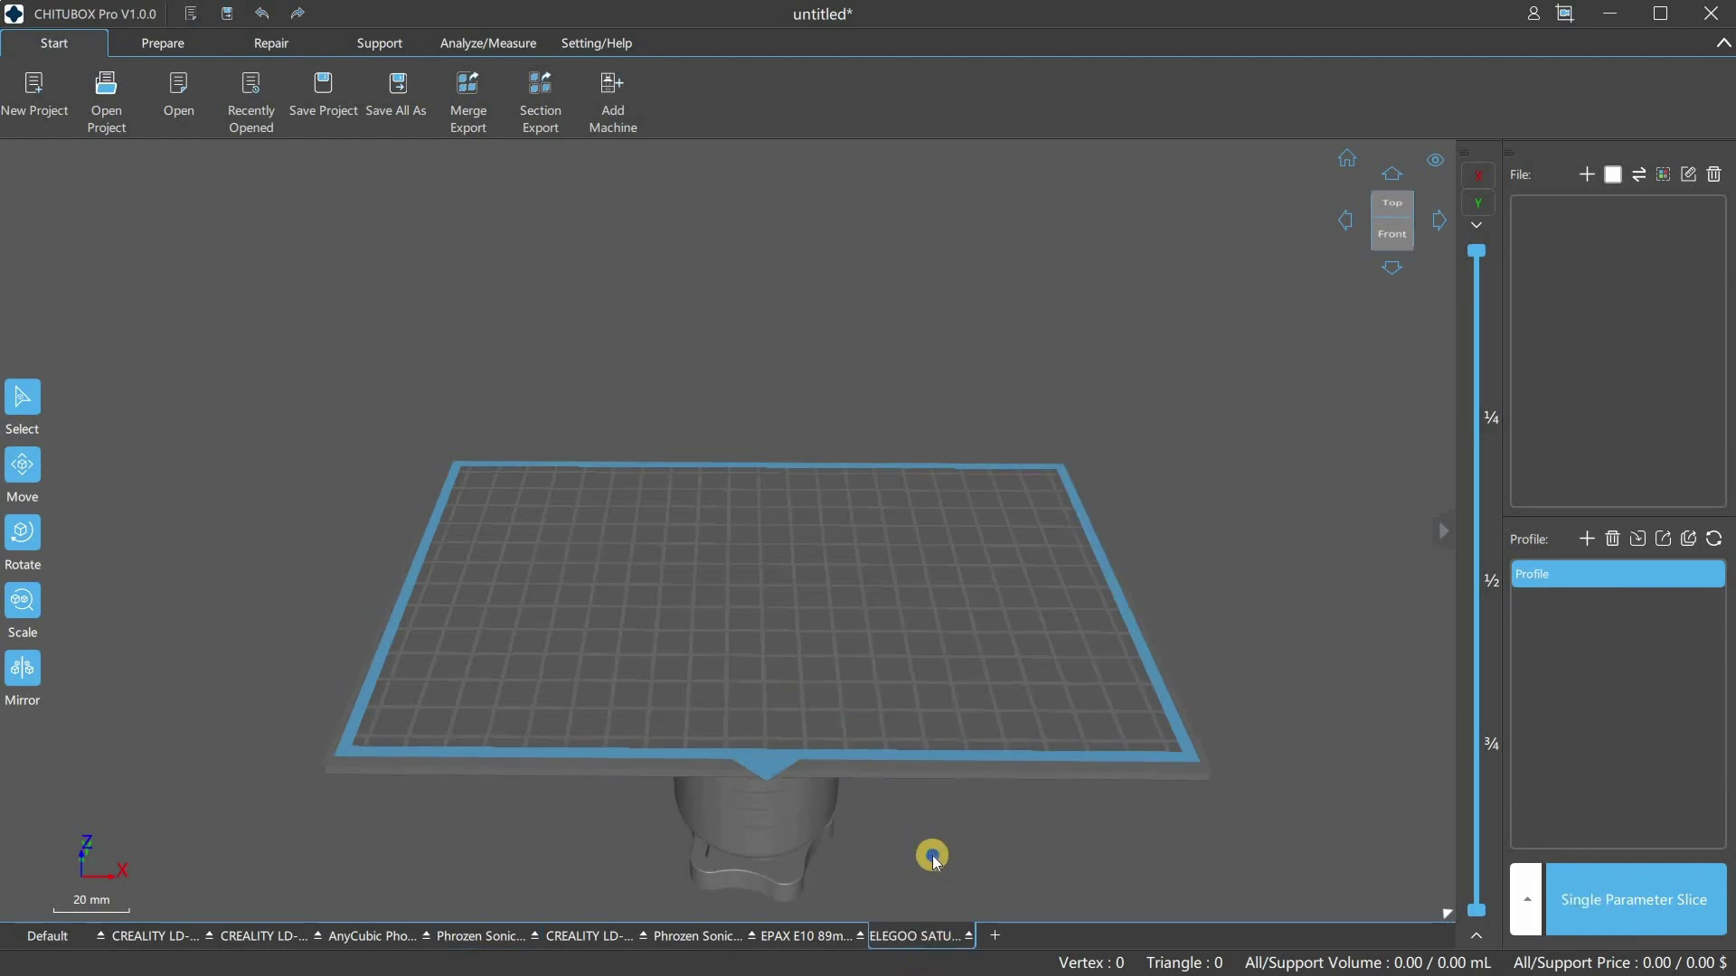
pyautogui.moveTo(936, 838); pyautogui.dragTo(1025, 705)
pyautogui.moveTo(1241, 699); pyautogui.dragTo(1203, 774)
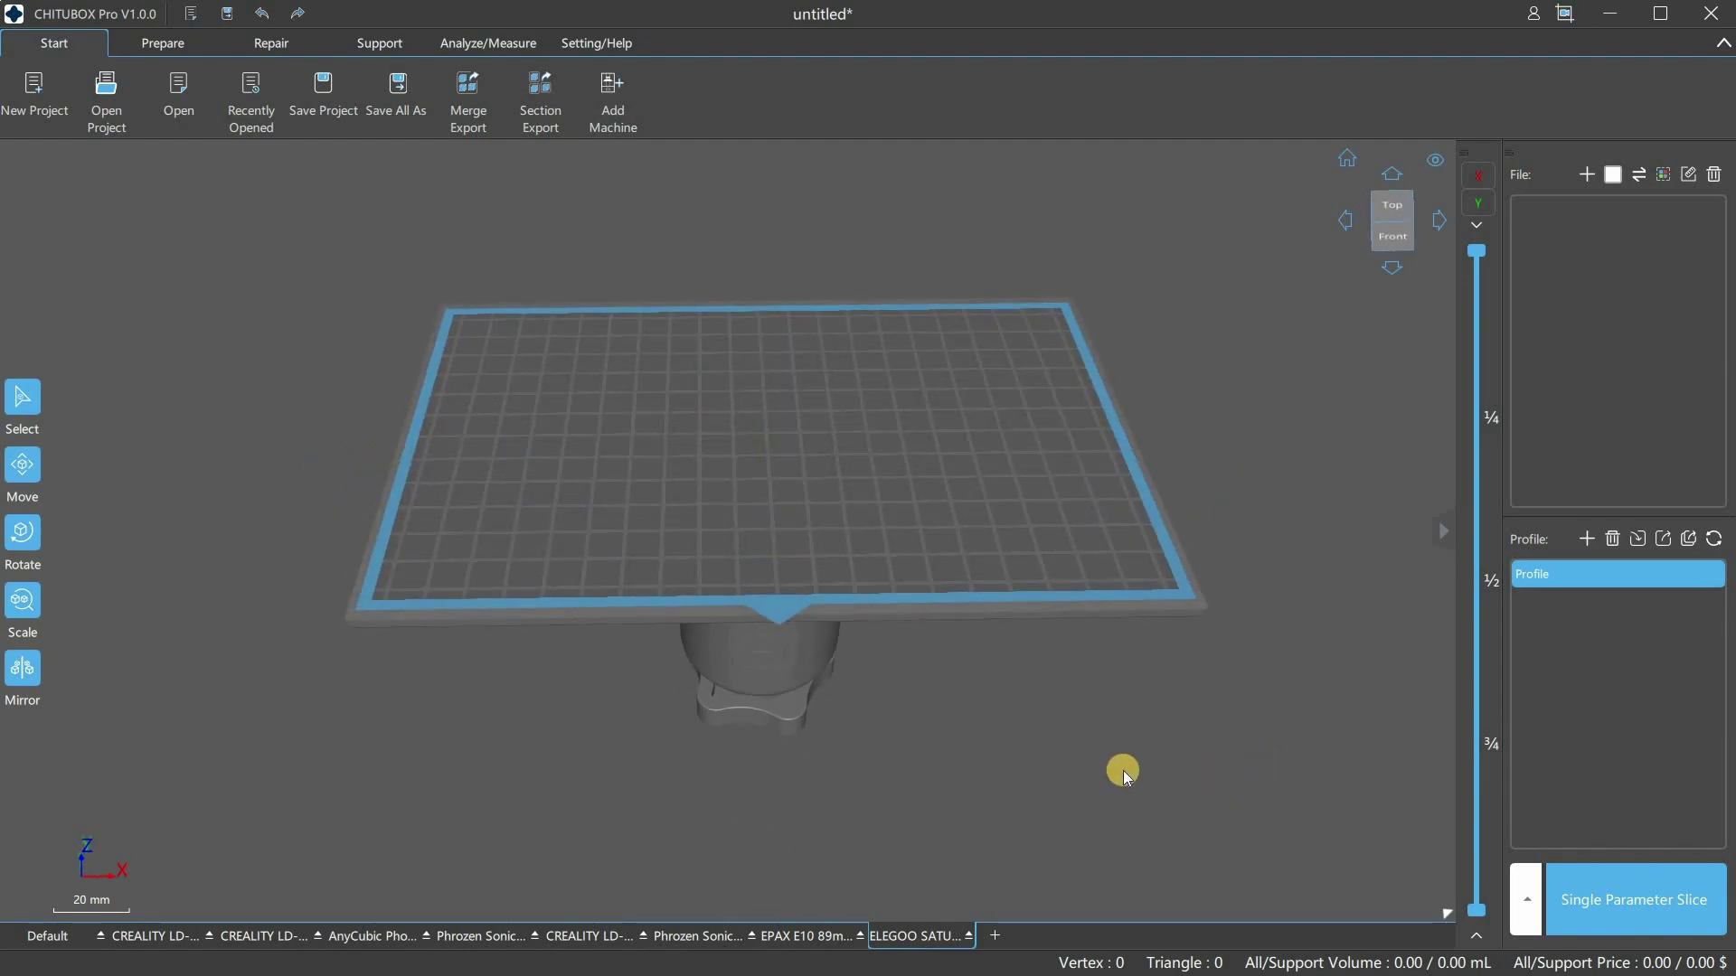
pyautogui.click(995, 796)
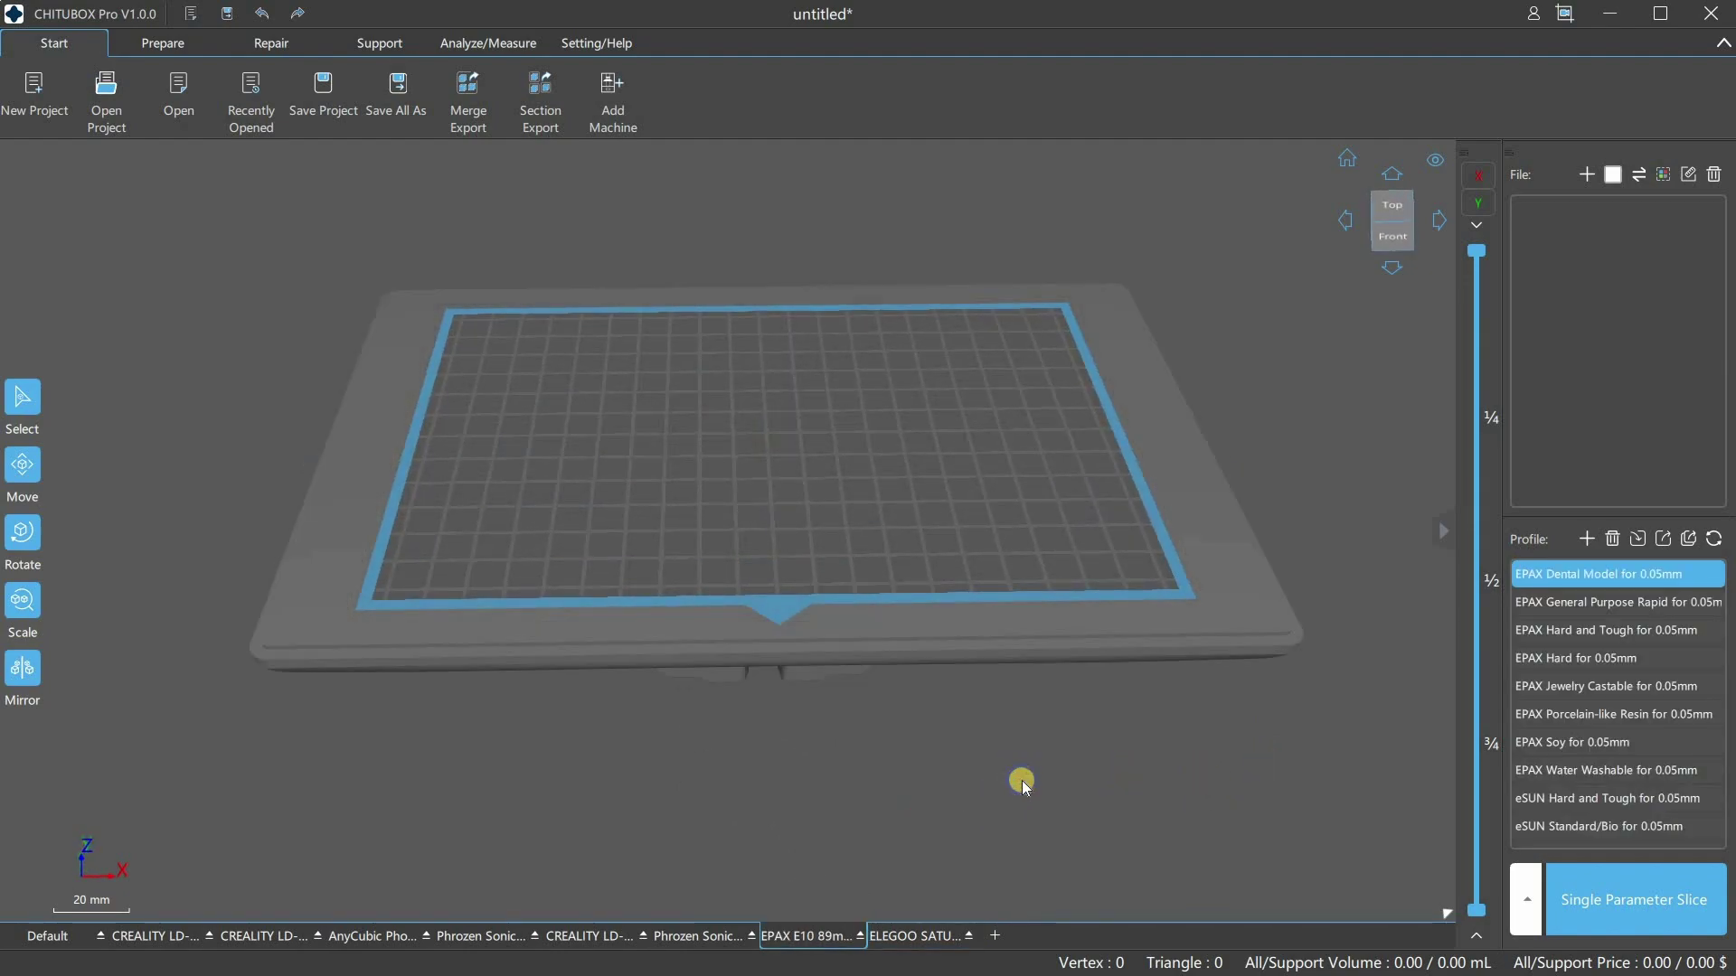
pyautogui.moveTo(1023, 782); pyautogui.dragTo(724, 893, button='right')
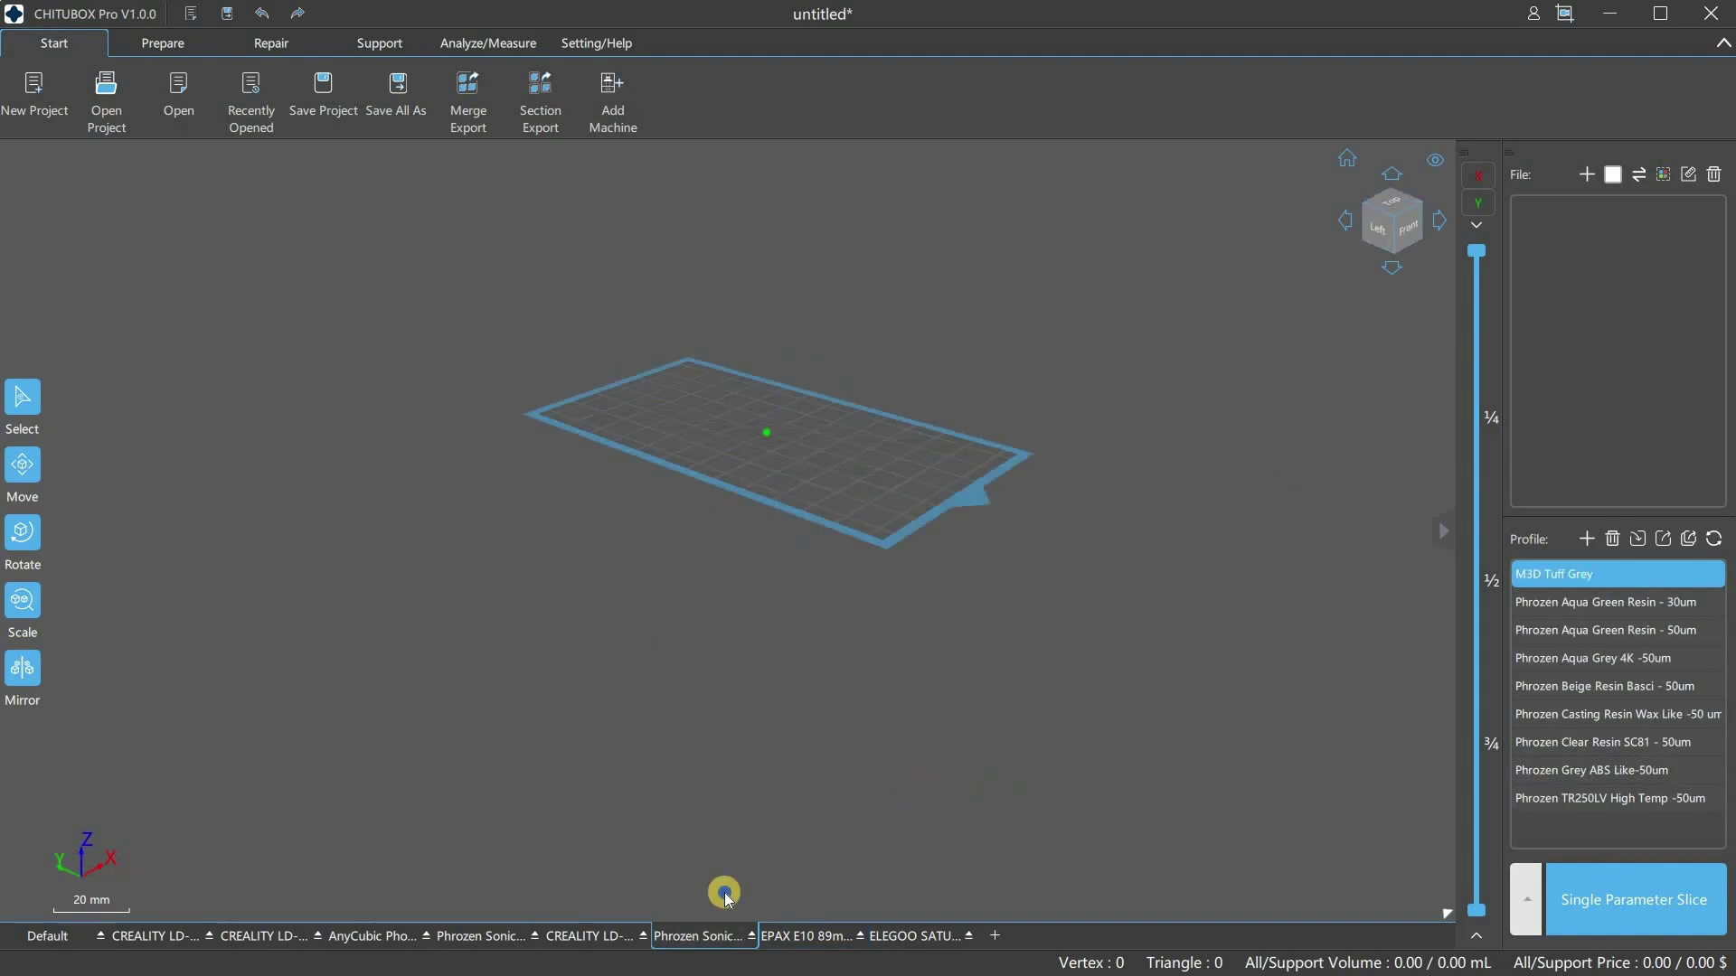
pyautogui.click(597, 937)
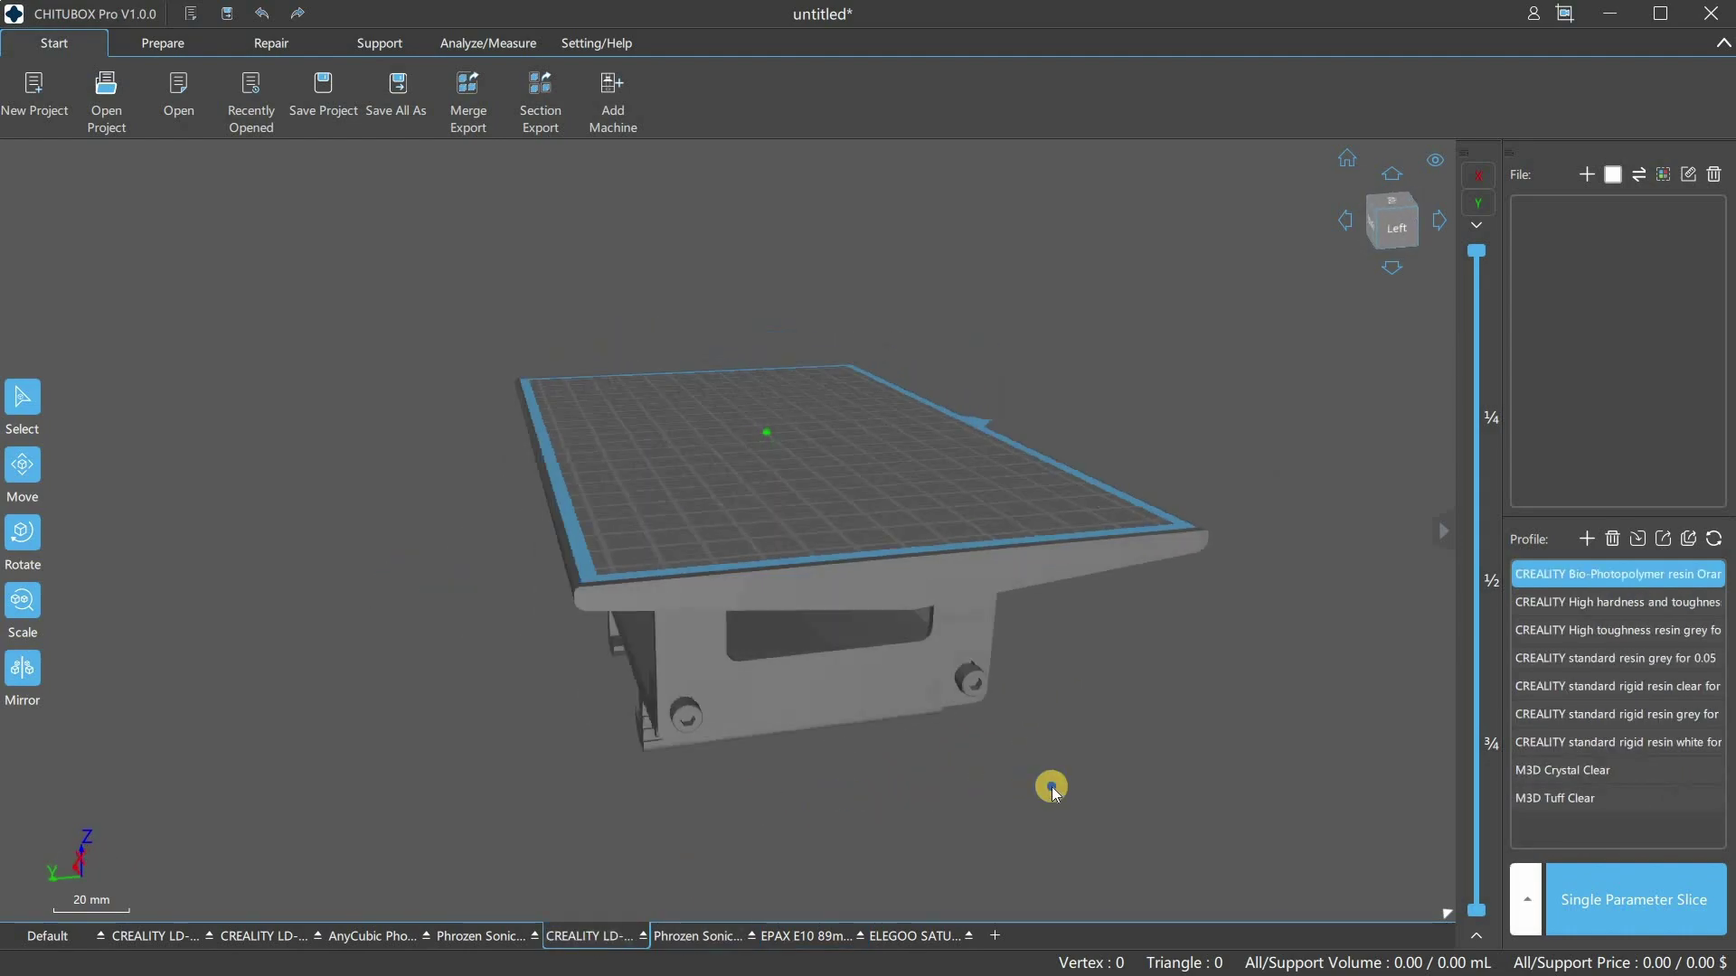
# - Examine the Phrozen Sonic Mighty 4K's machine options and the platforms of the AnyCubic Photon Mono X and the CREALITY machines
pyautogui.click(482, 934)
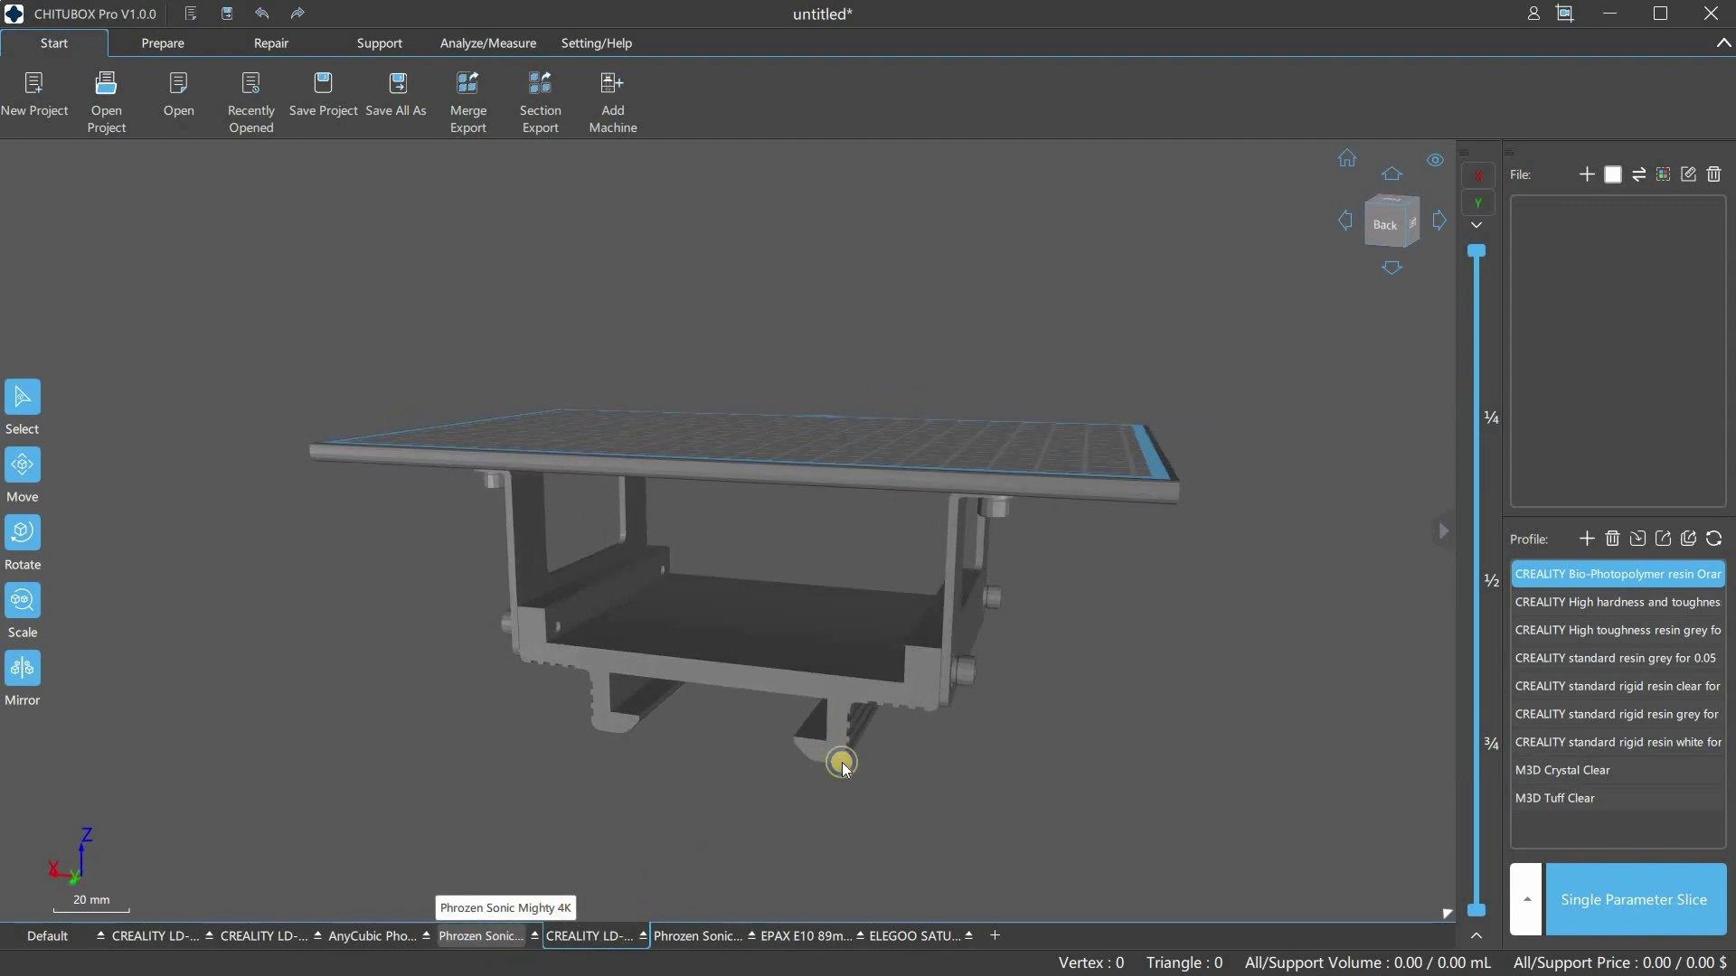
pyautogui.click(534, 939)
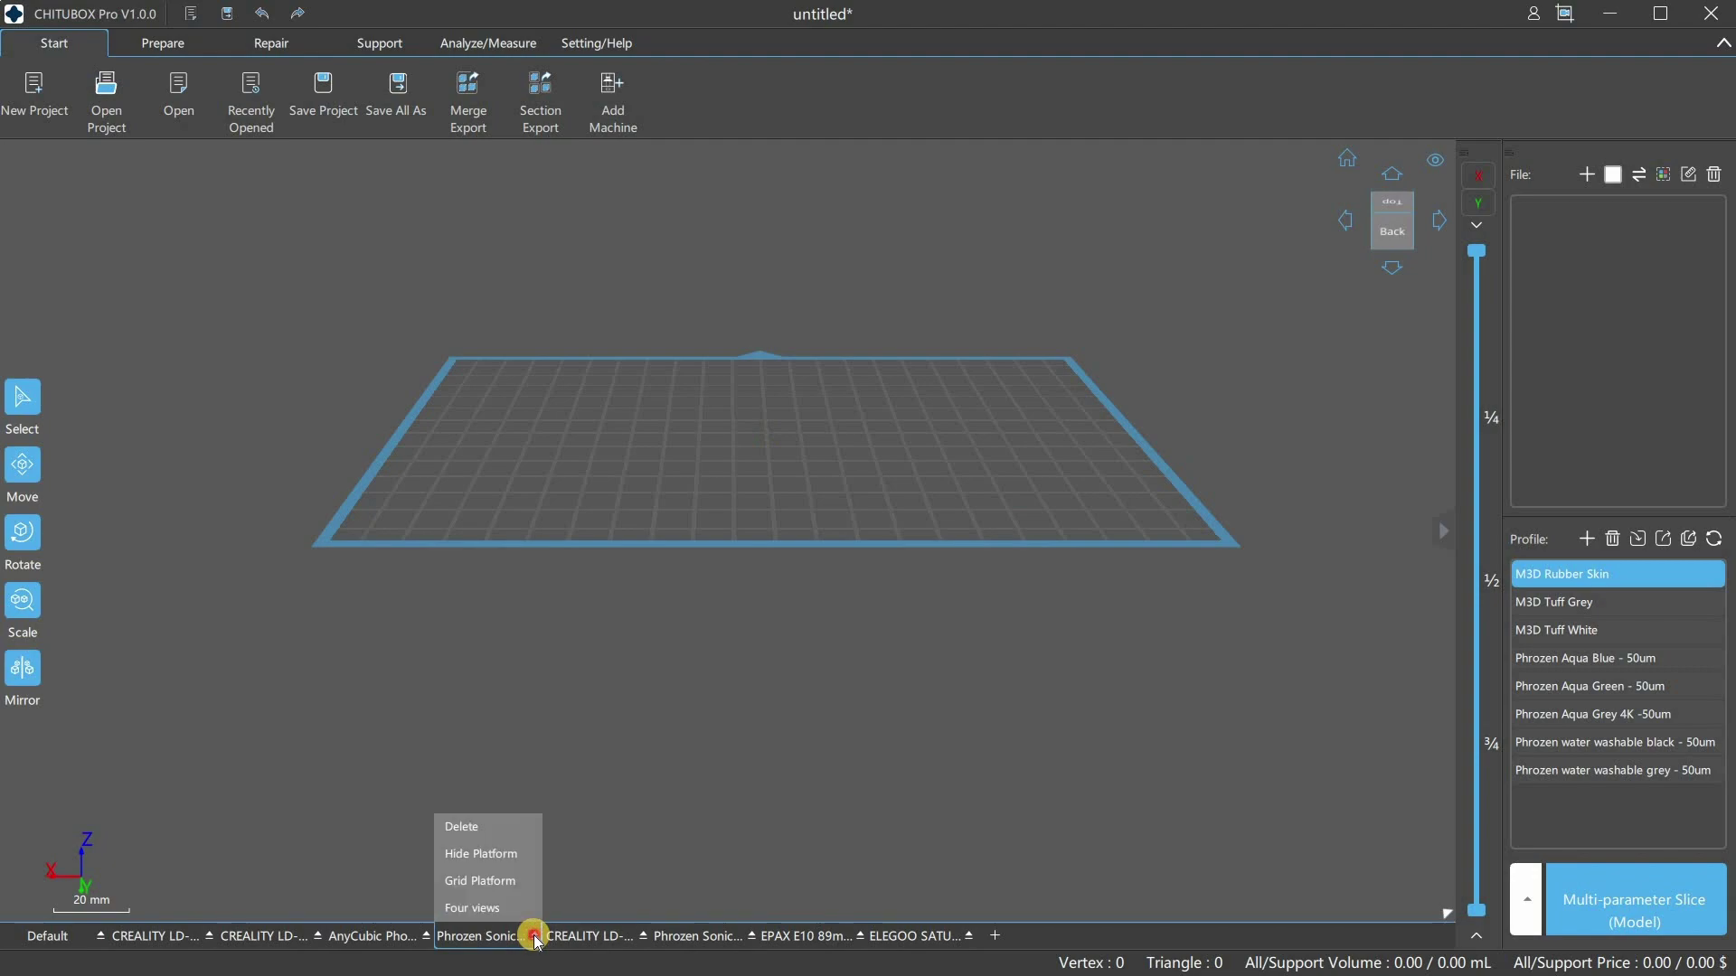
pyautogui.click(390, 939)
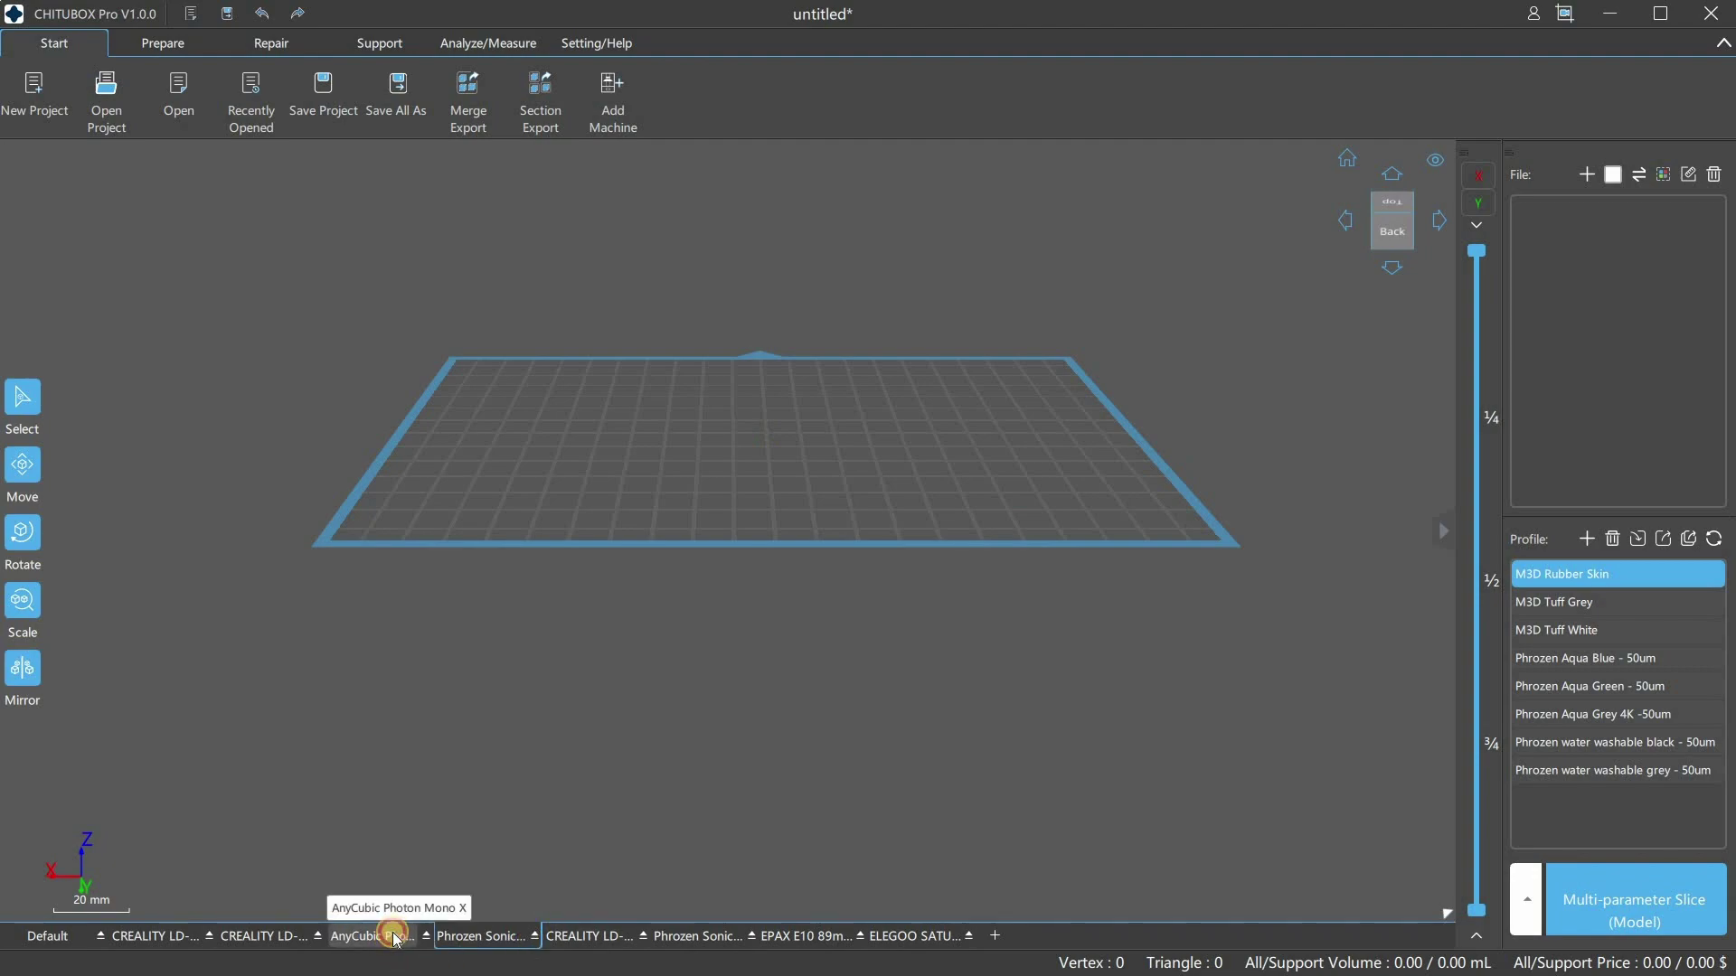
pyautogui.click(389, 936)
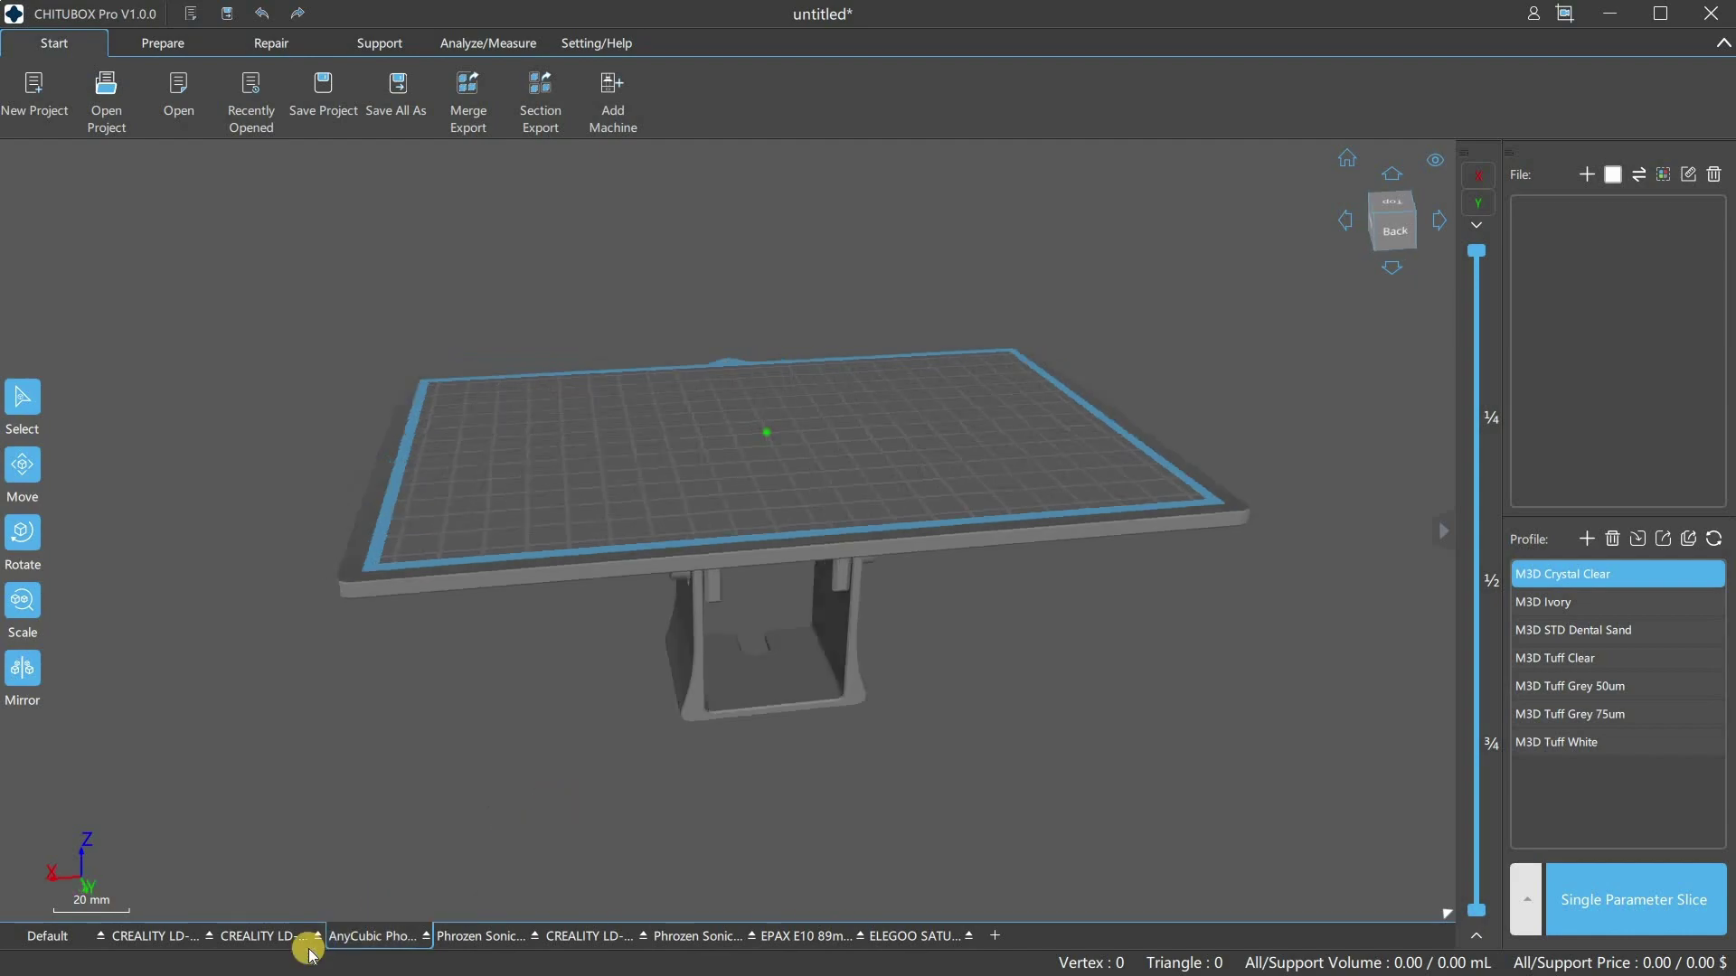
pyautogui.click(269, 936)
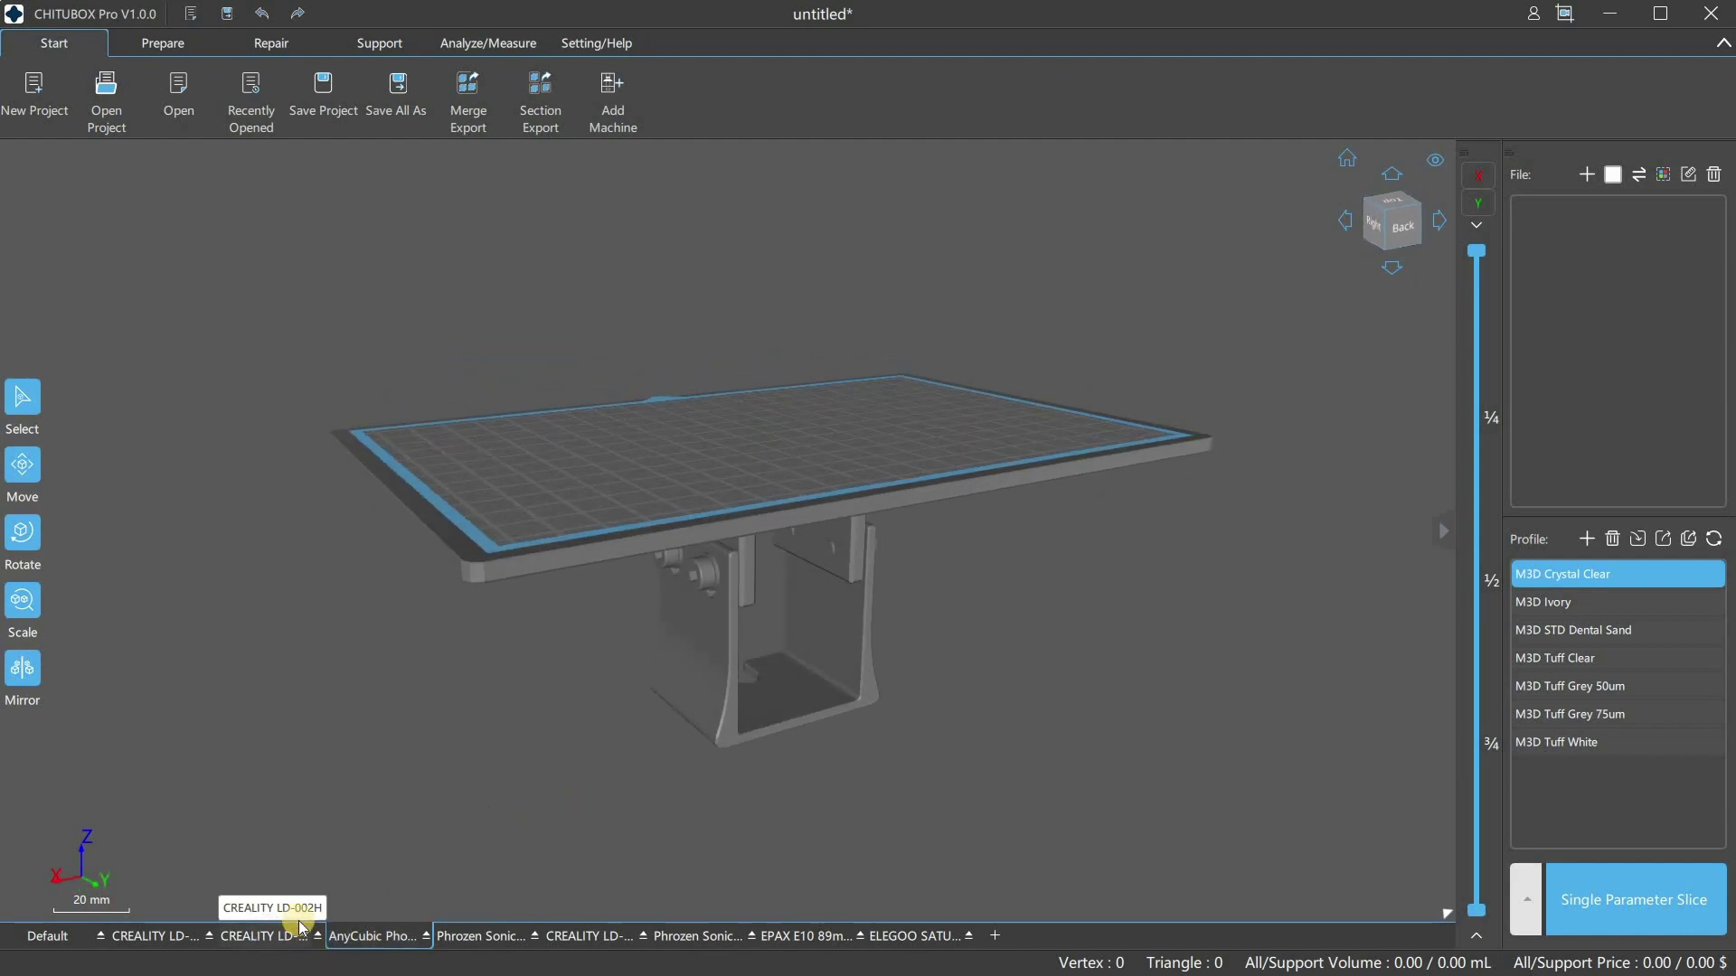
pyautogui.moveTo(647, 776); pyautogui.dragTo(942, 773, button='right')
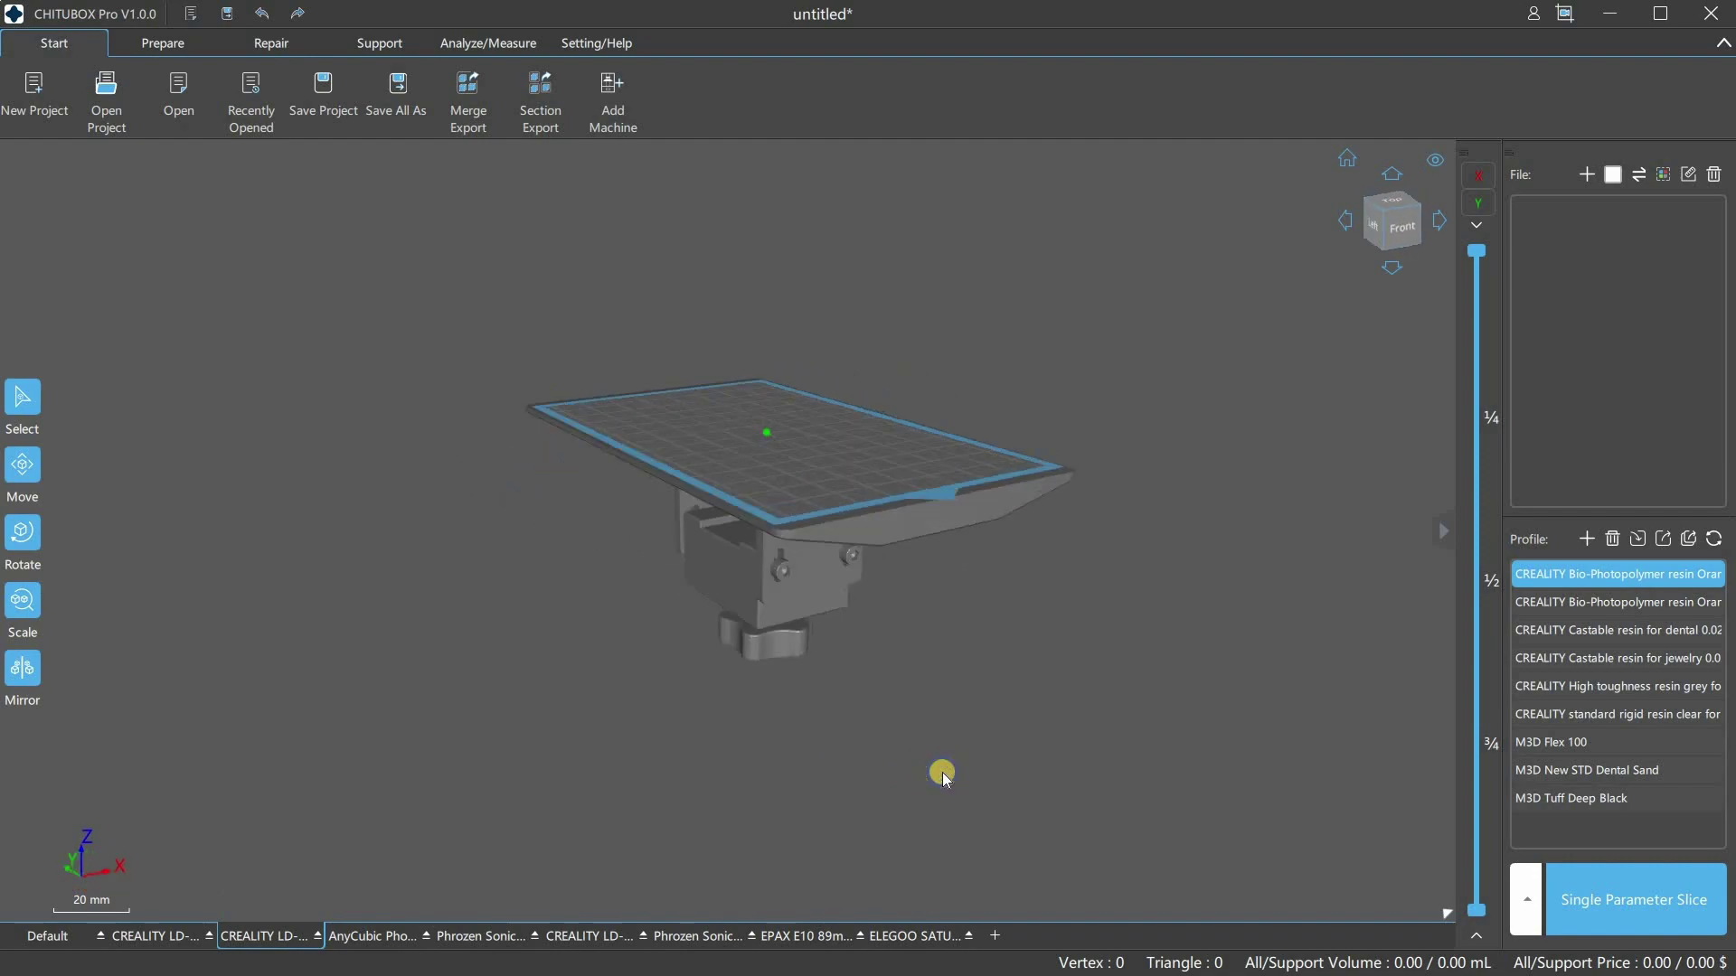
pyautogui.click(148, 937)
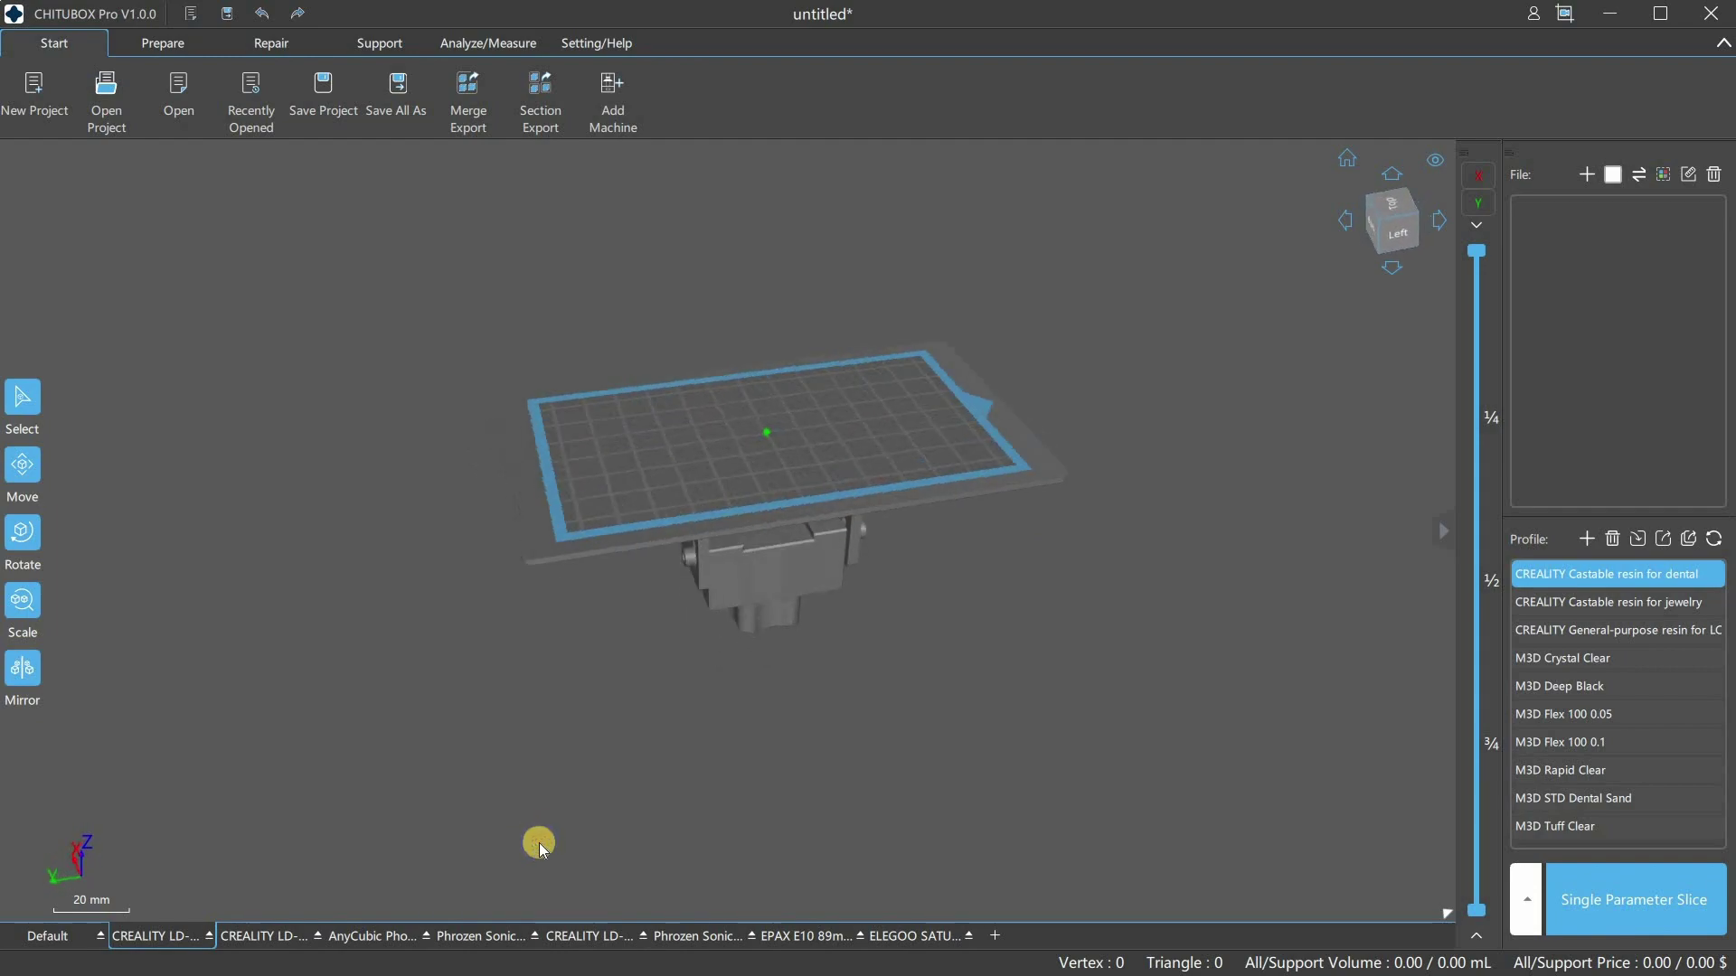
pyautogui.click(589, 937)
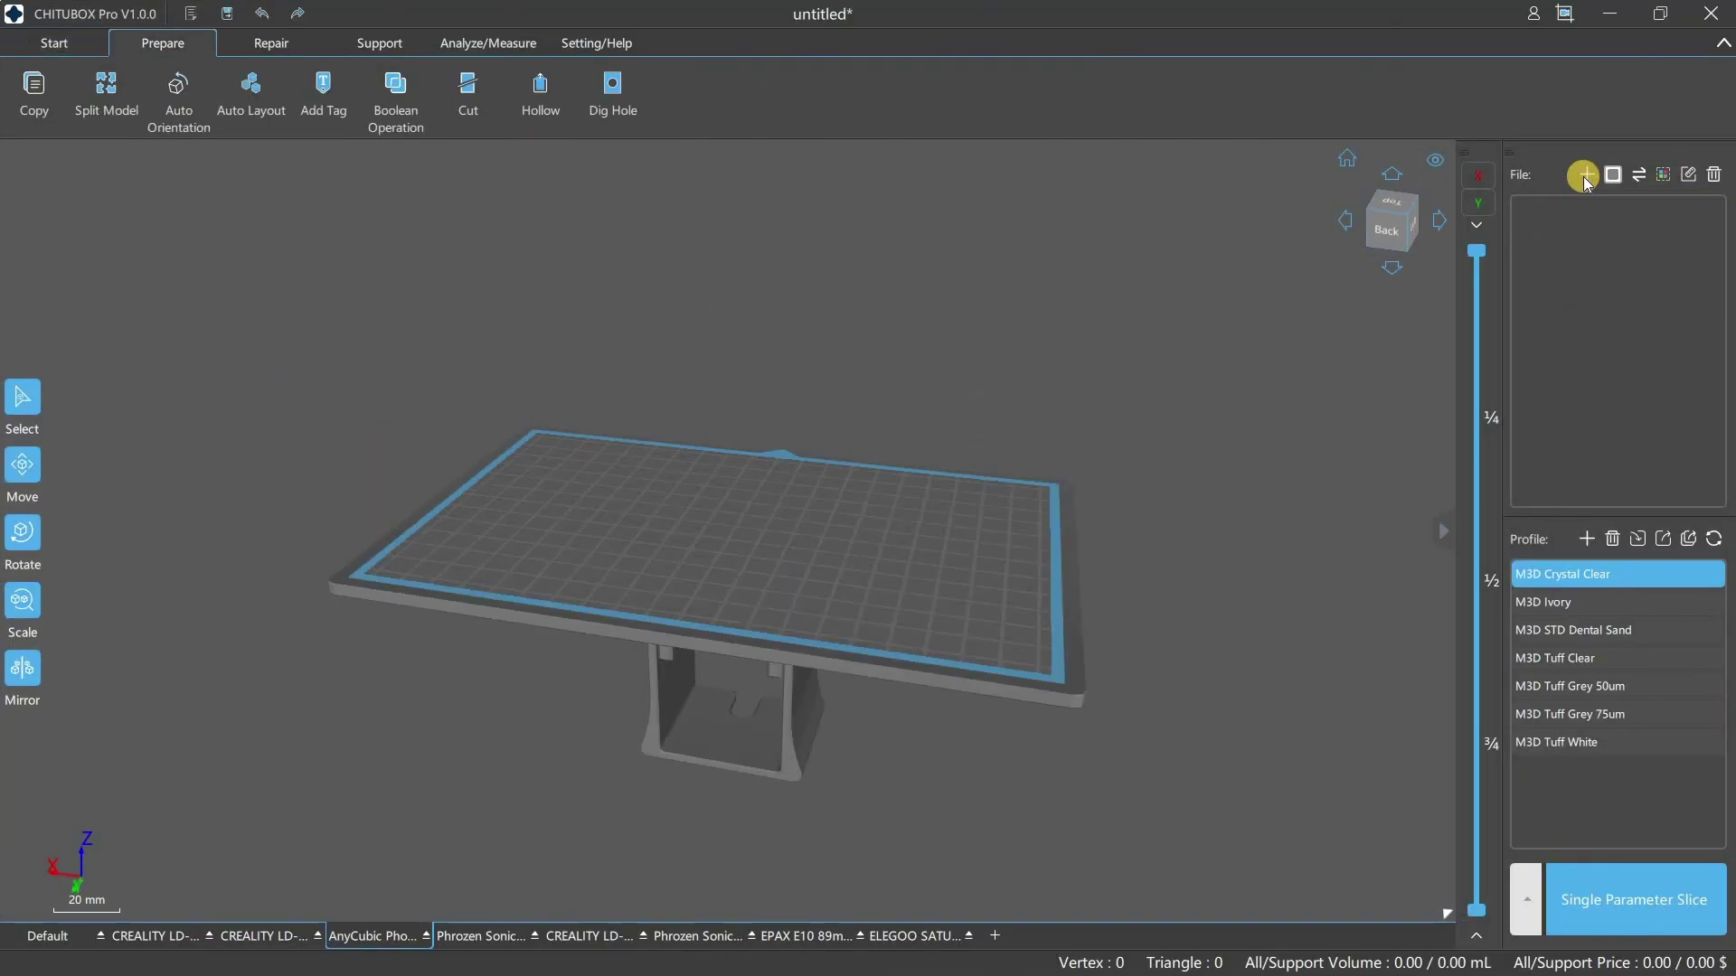
# - Examine the file formats available for model import, from mesh and slicer files through CAD formats such as IGES, Parasolid, Rhino and STEP
pyautogui.hotkey('ctrl', 'o')
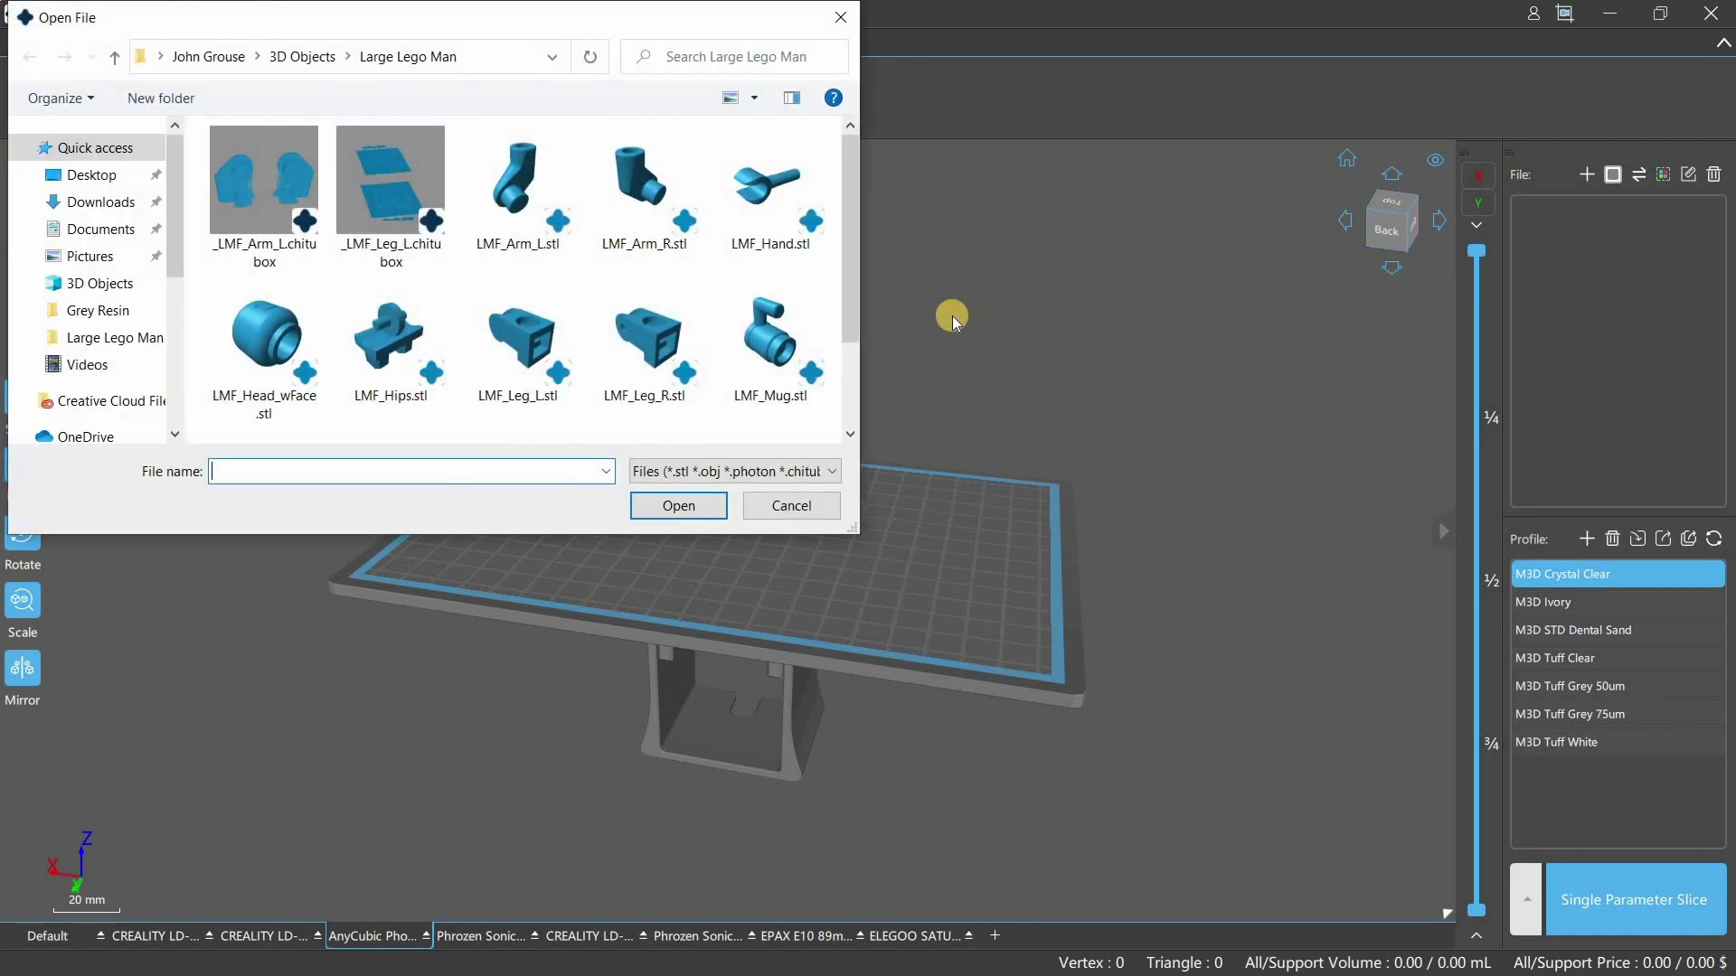
pyautogui.scroll(-3, 858, 371)
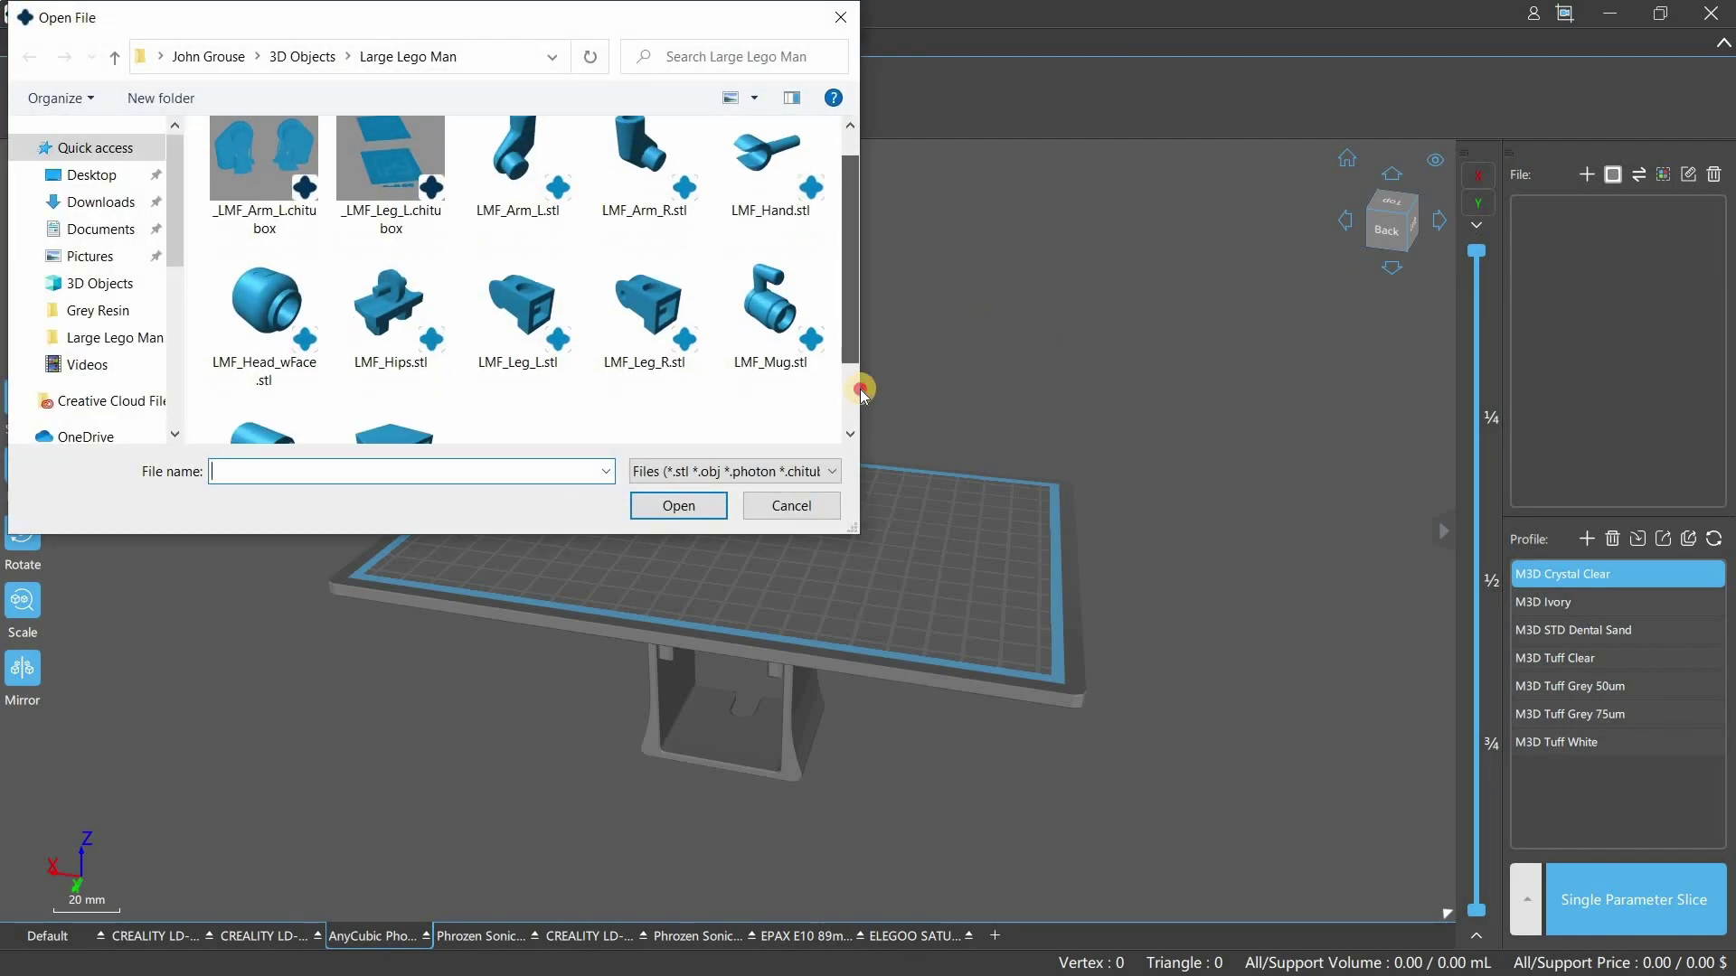
pyautogui.scroll(3, 858, 418)
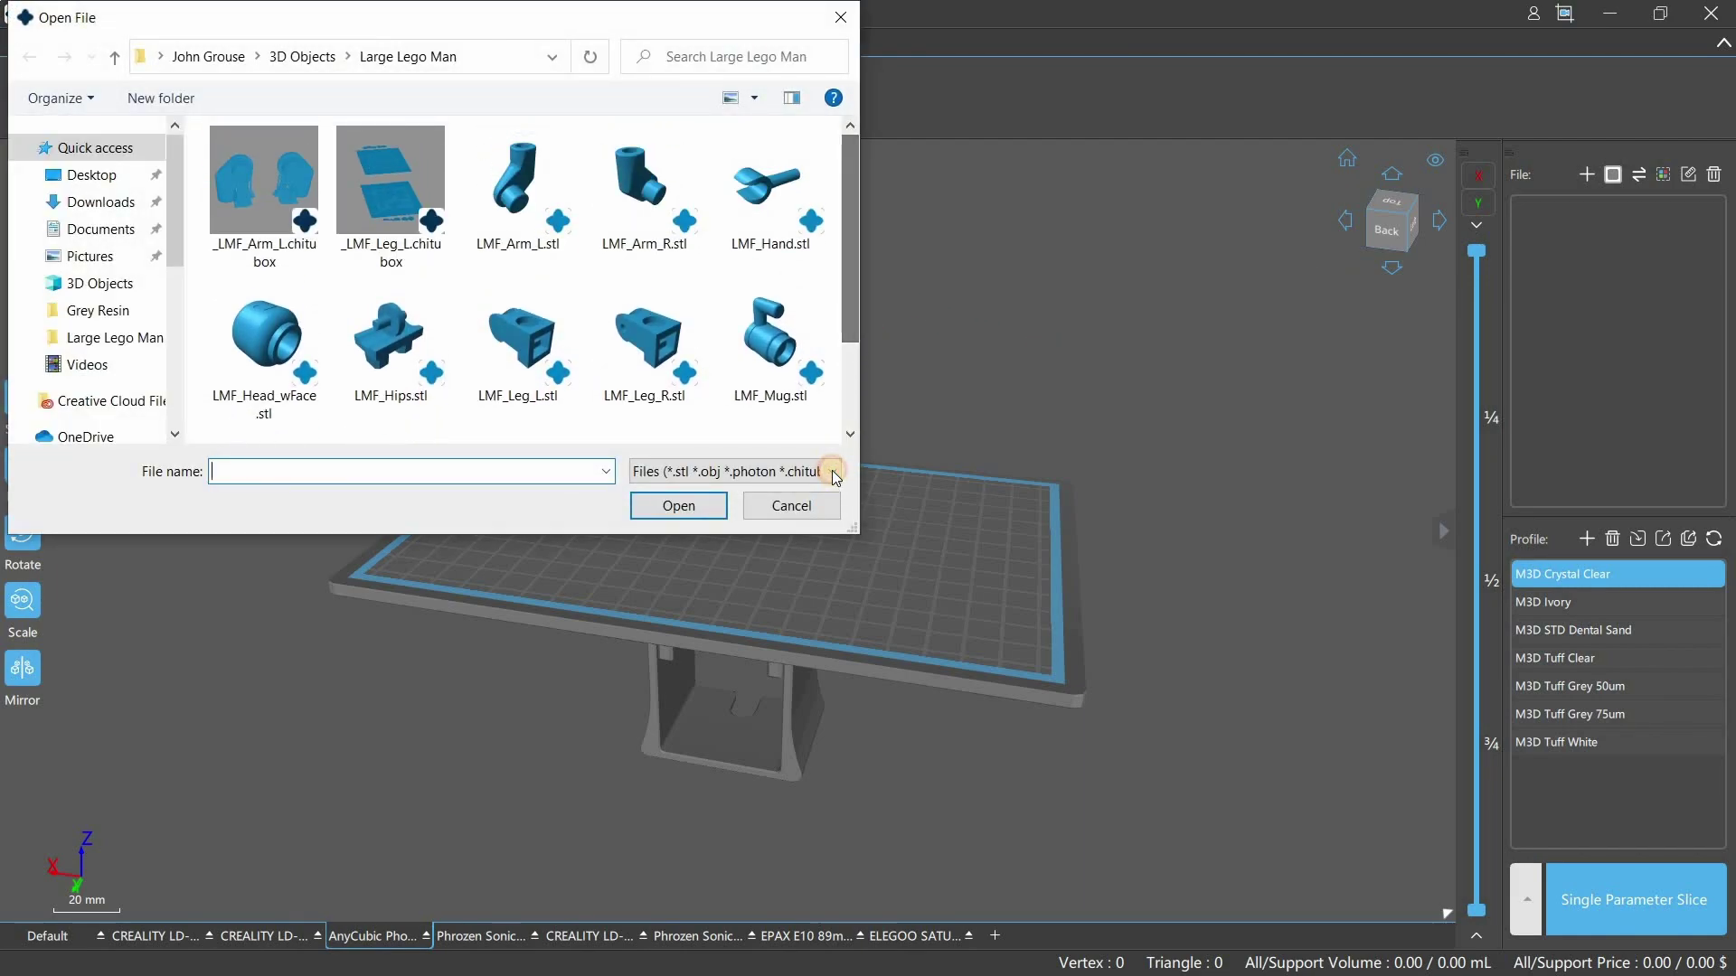
pyautogui.click(818, 471)
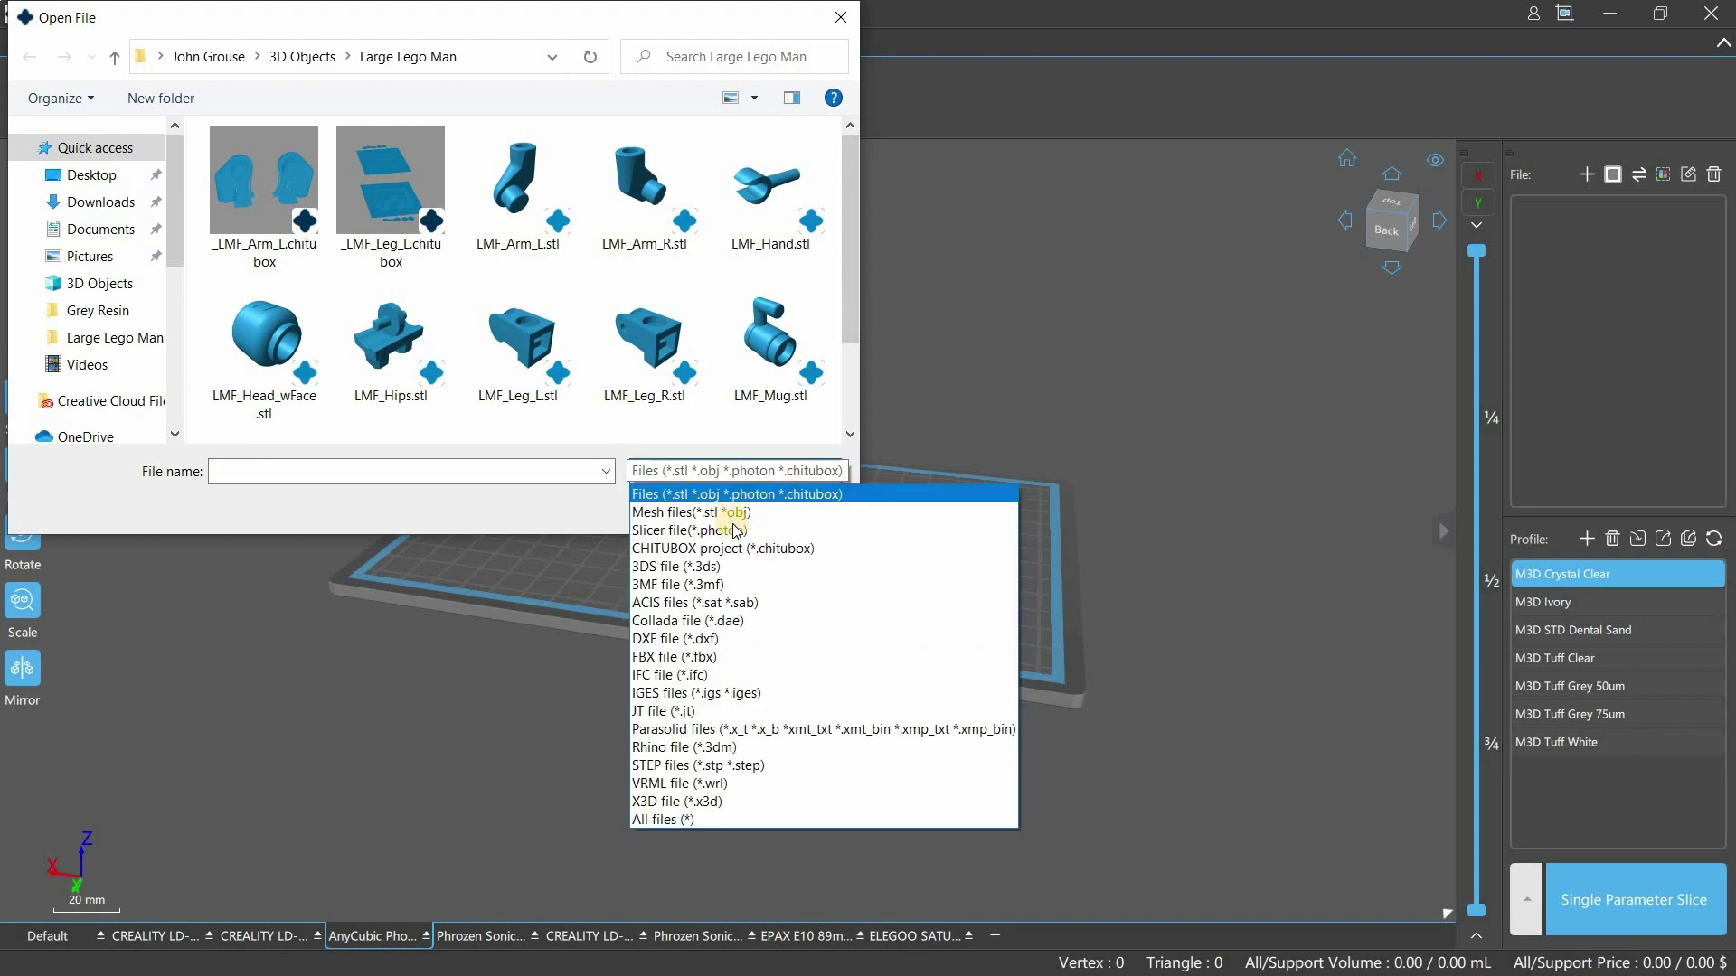
pyautogui.press('Down')
pyautogui.press('Down')
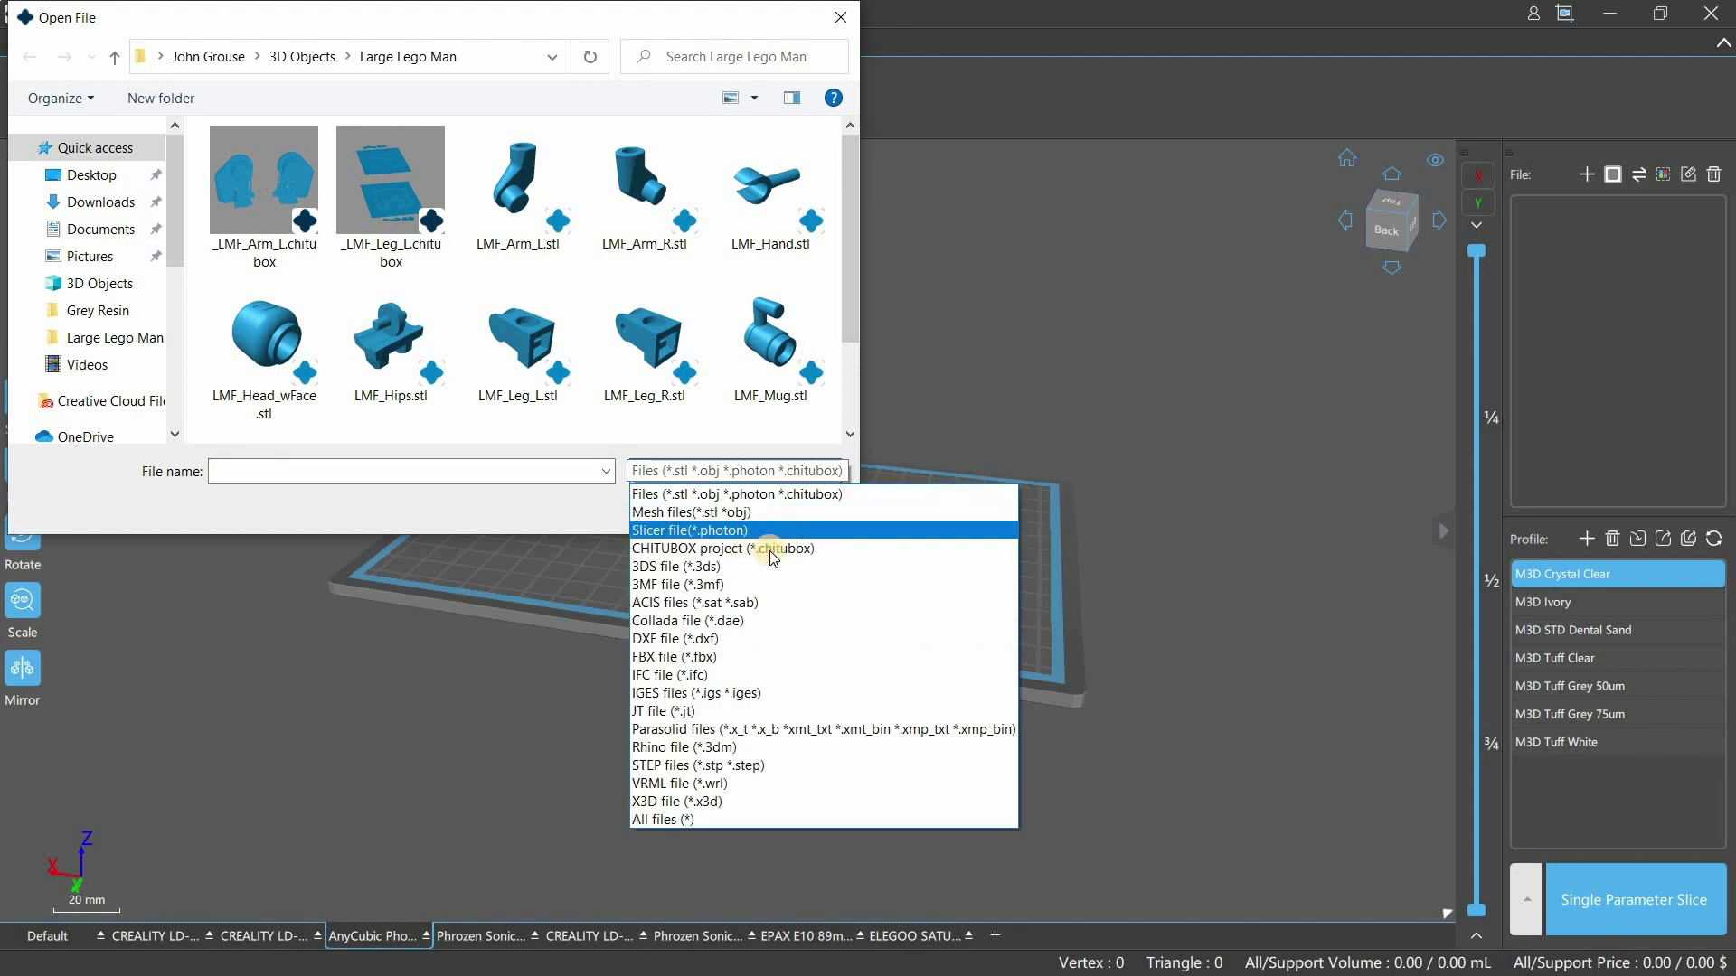
pyautogui.press('Down')
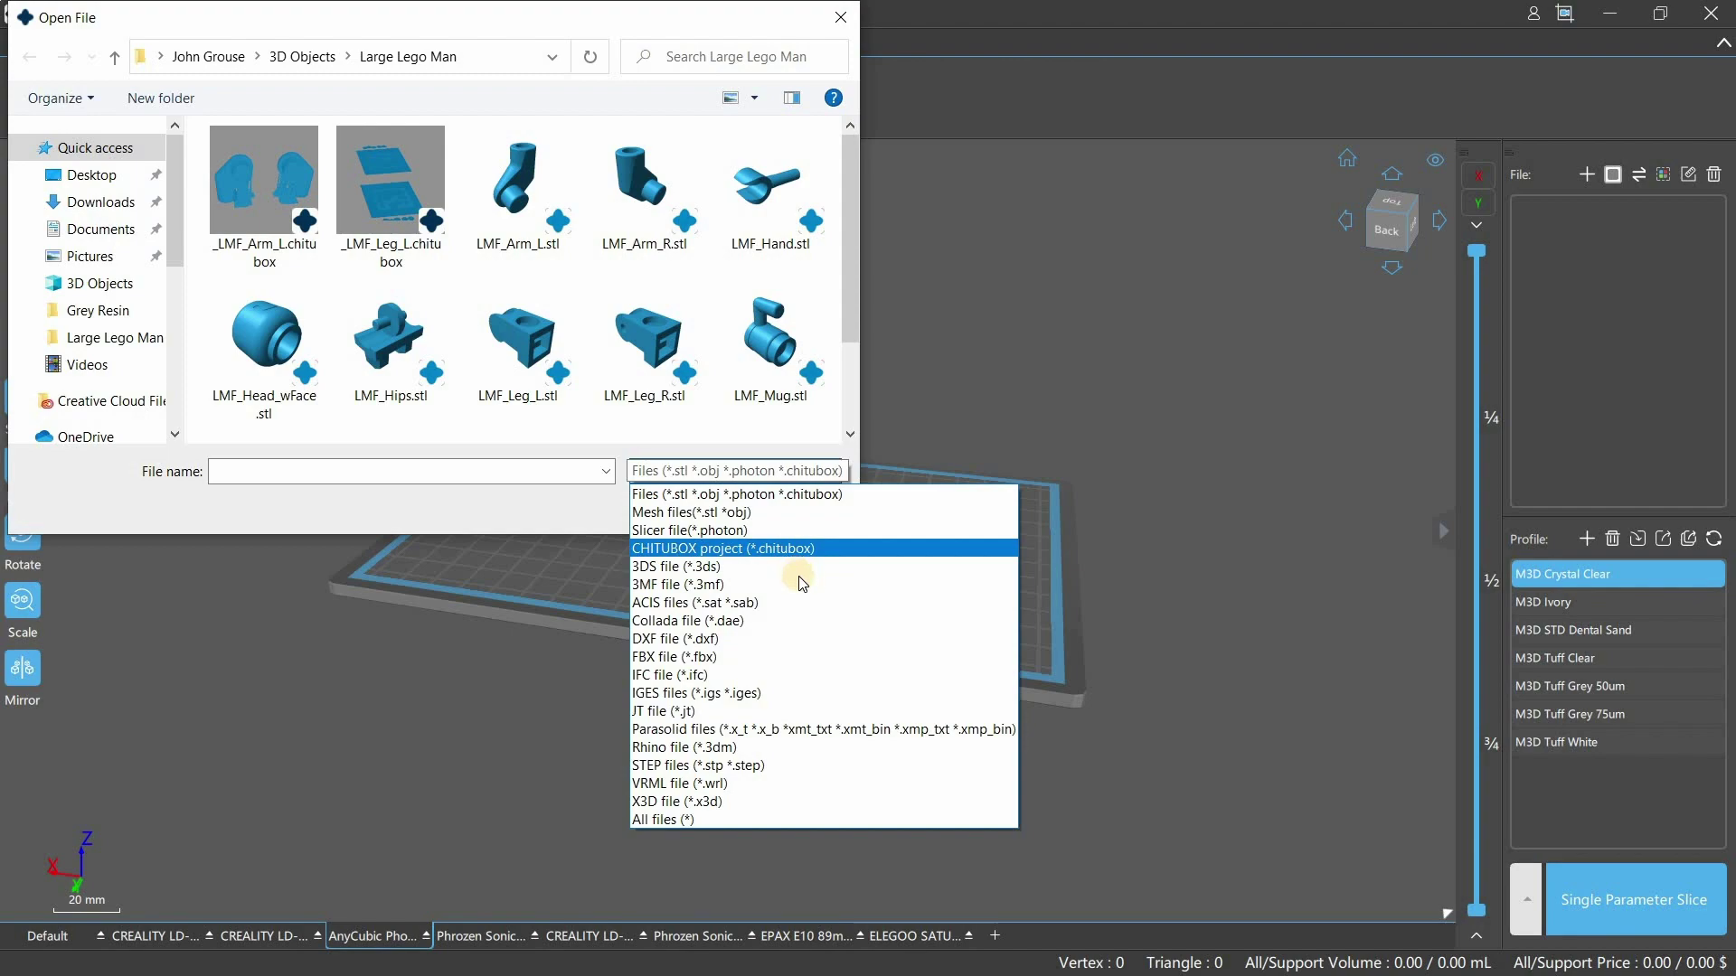
pyautogui.press('Down')
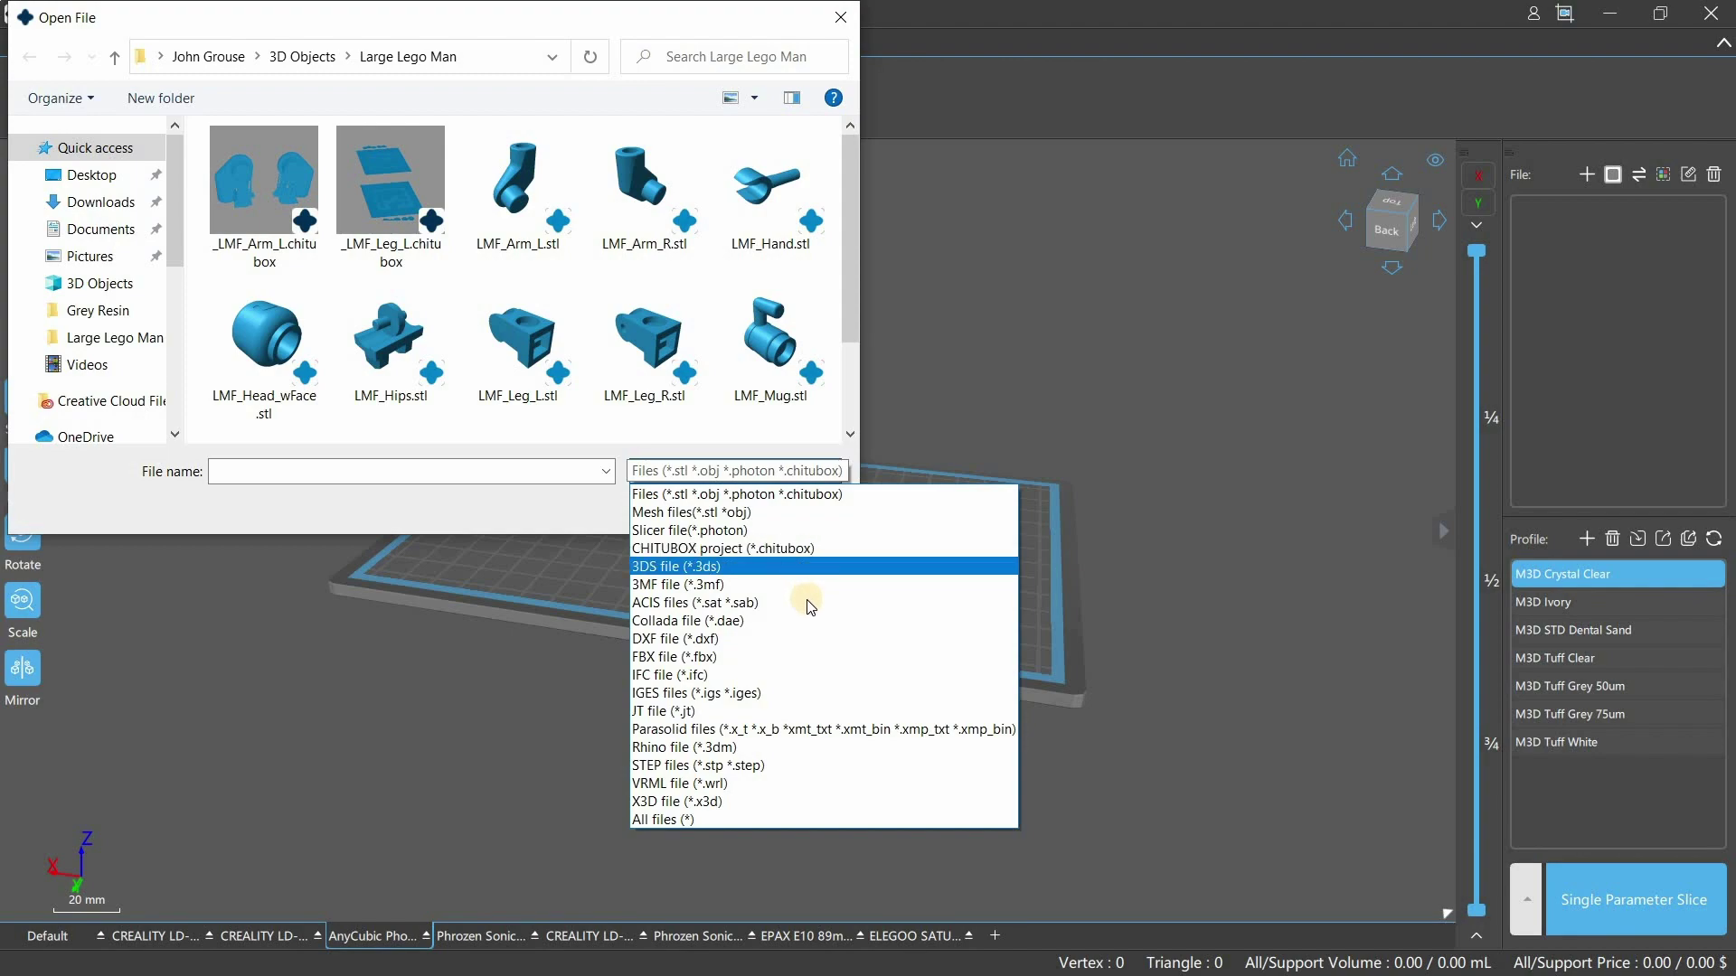
pyautogui.press('Down')
pyautogui.press('Down')
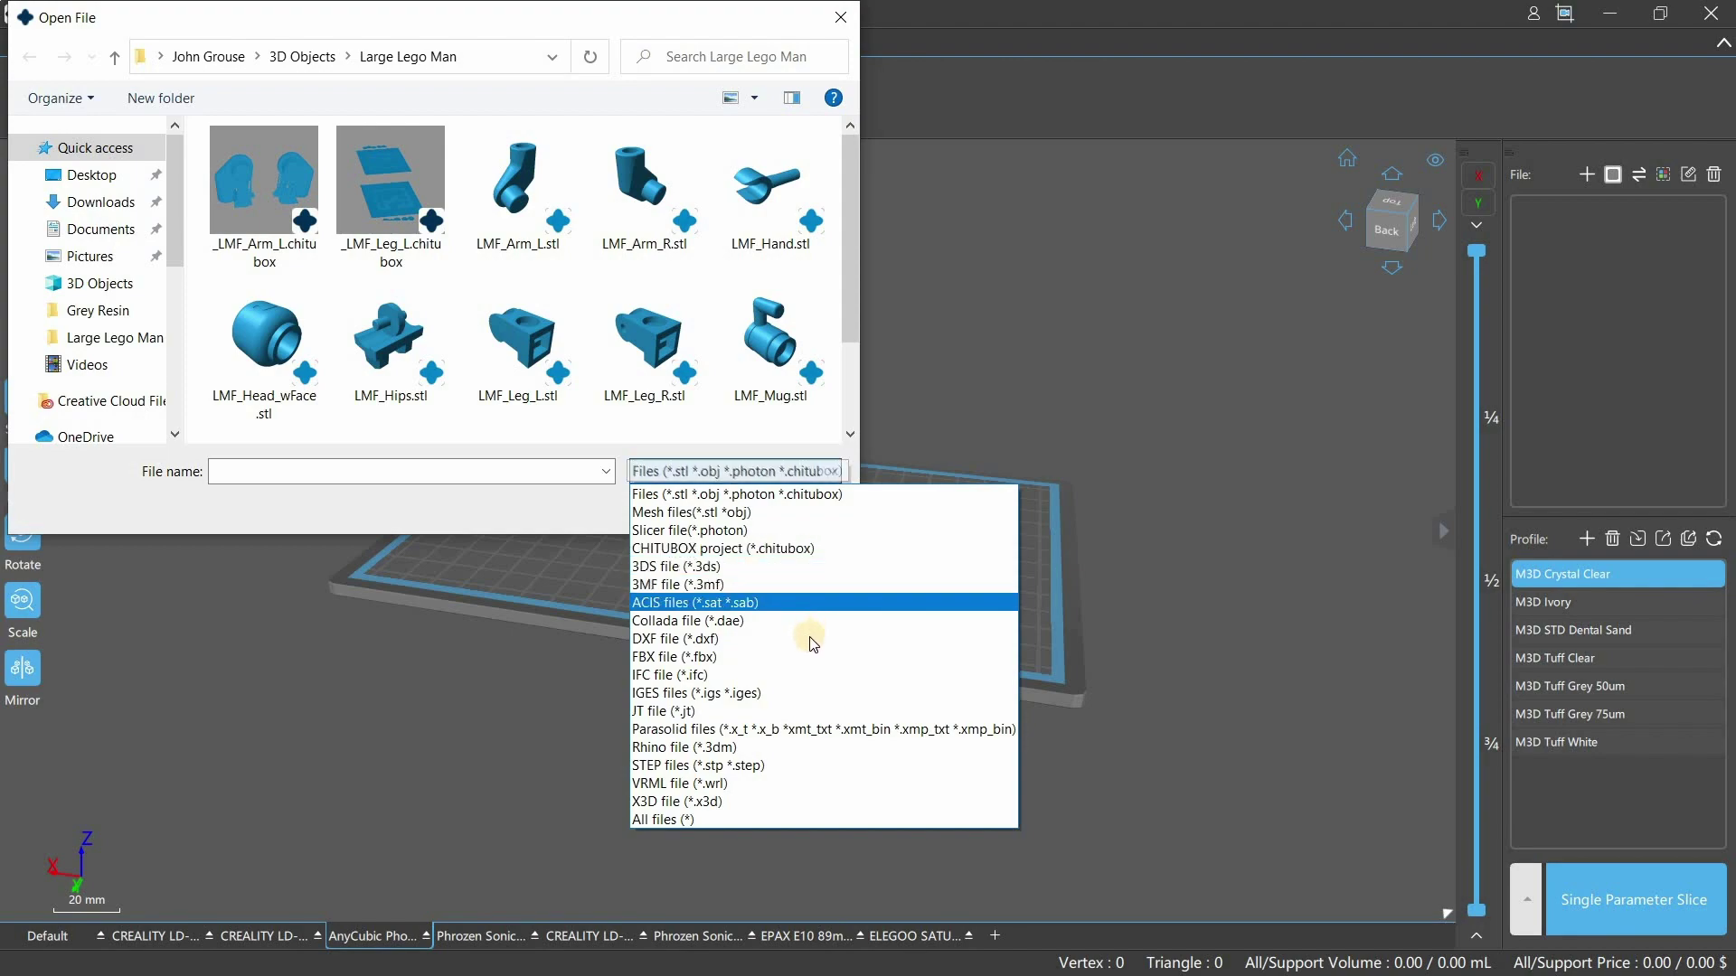
pyautogui.press('Down')
pyautogui.press('Down')
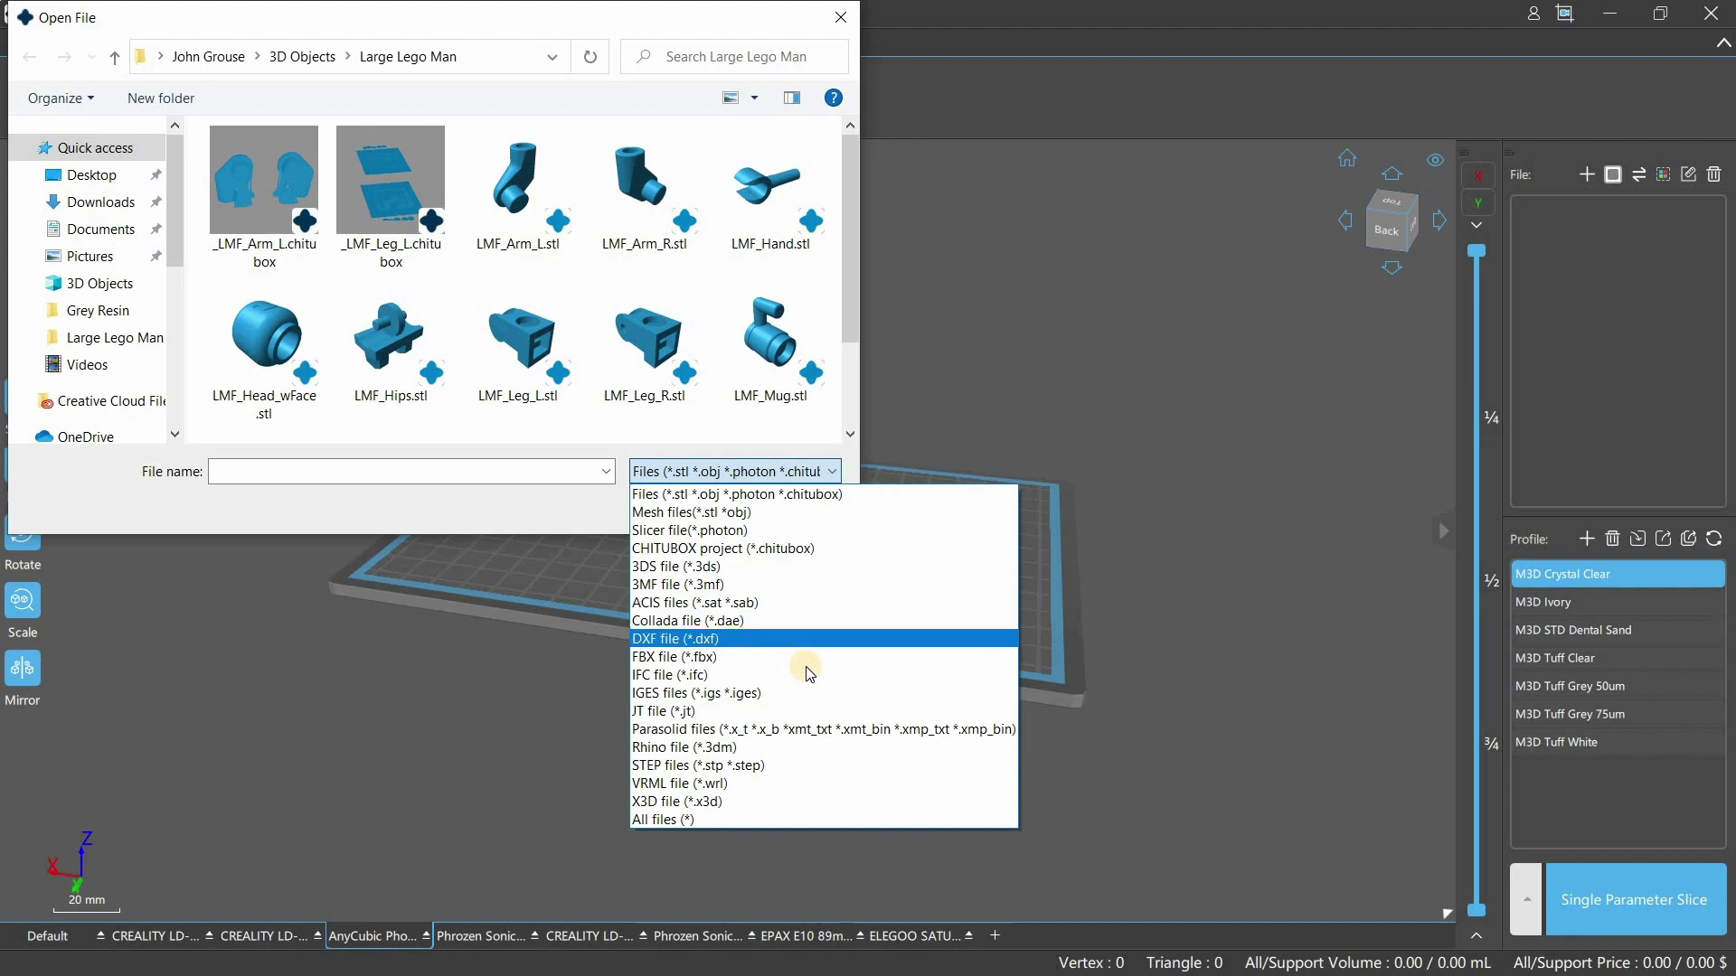
pyautogui.press('Down')
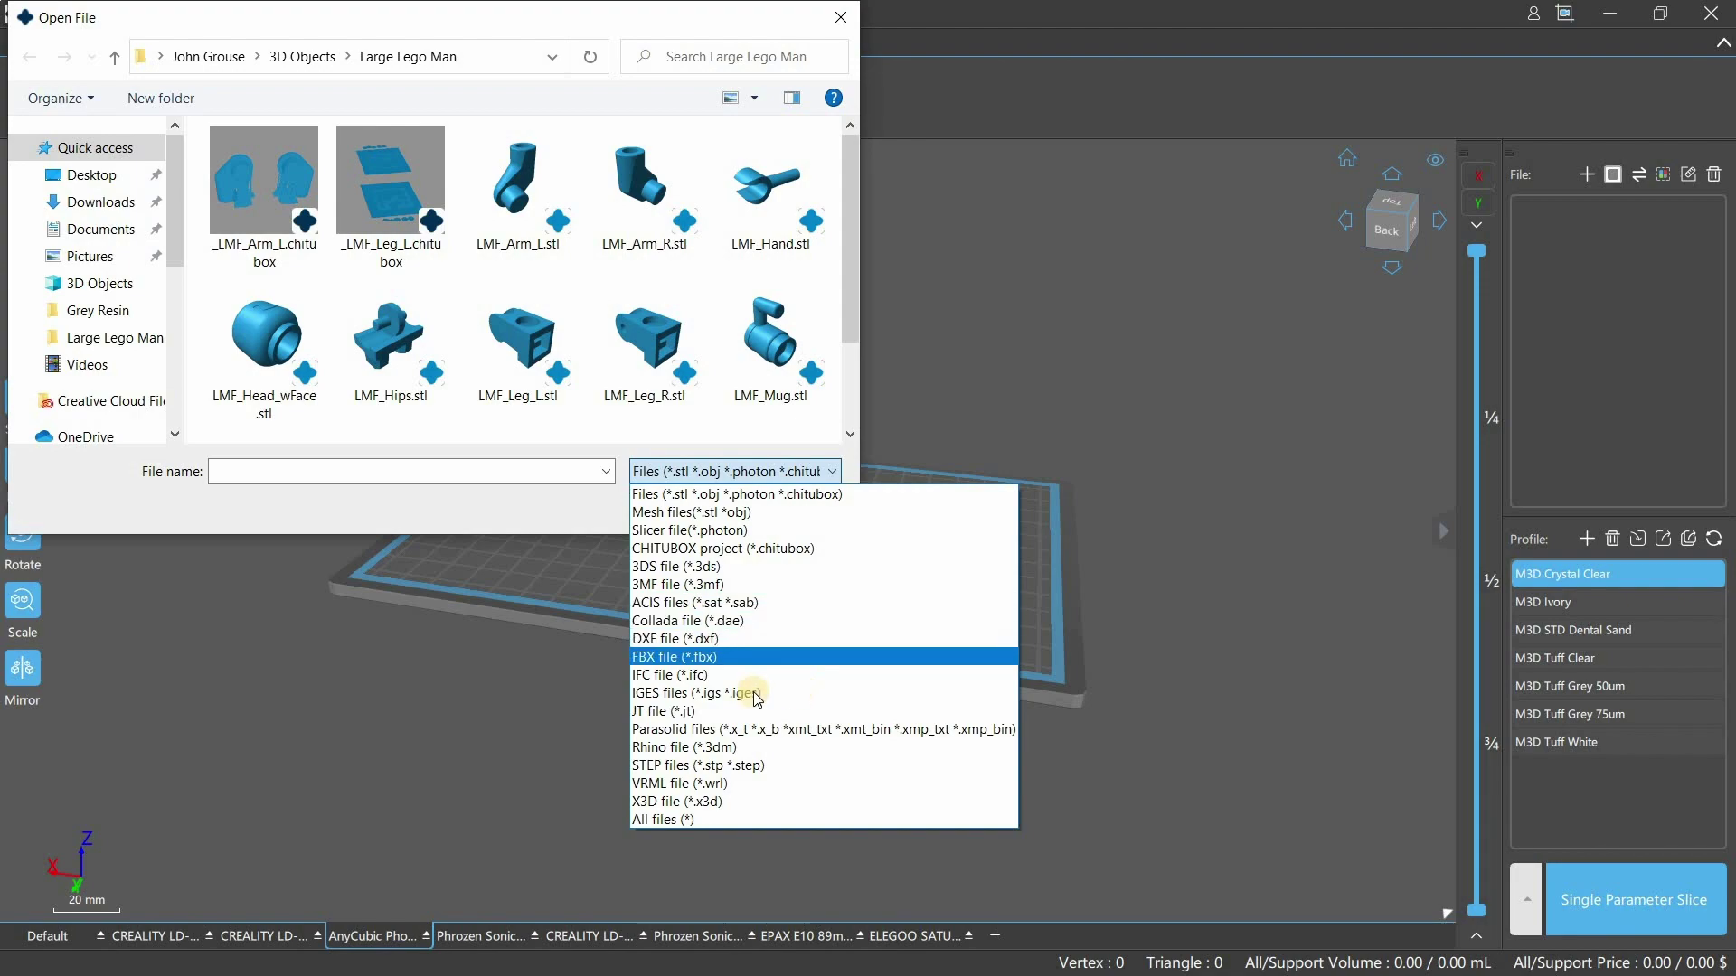
pyautogui.press('Down')
pyautogui.press('Down')
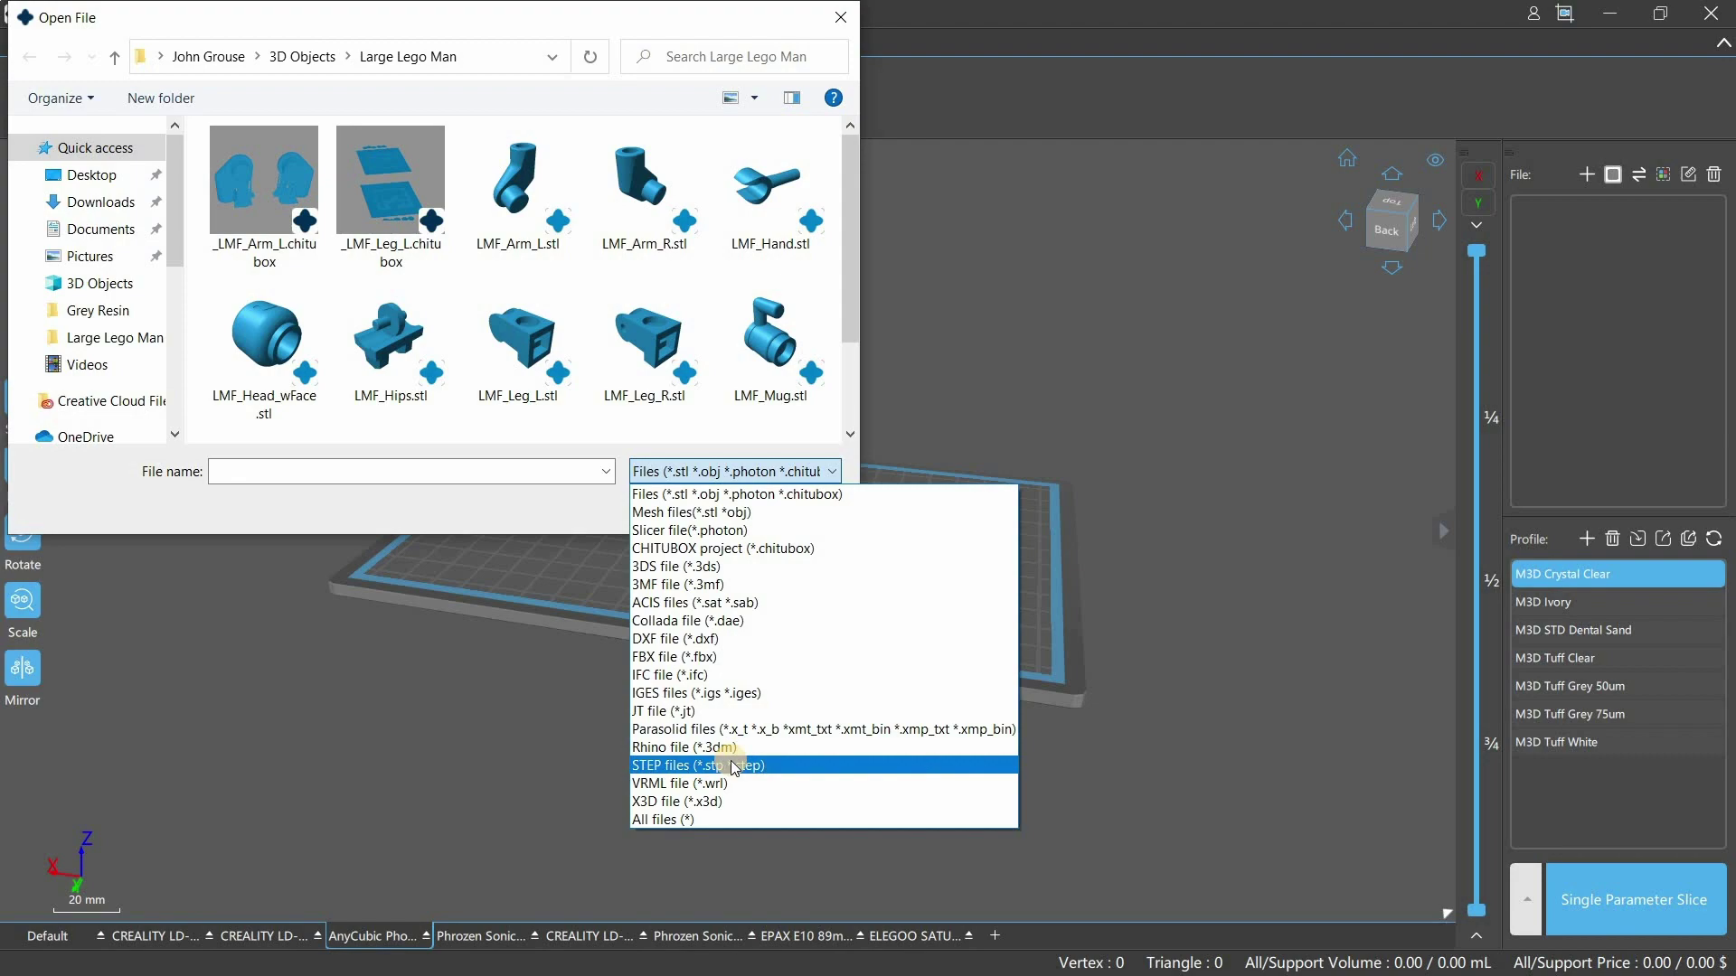
# - Import MGN12 LINEAR GUIDE SUBASSEMBLY, 12H.STEP with all file types listed and the import precision control set to Fine
pyautogui.click(689, 819)
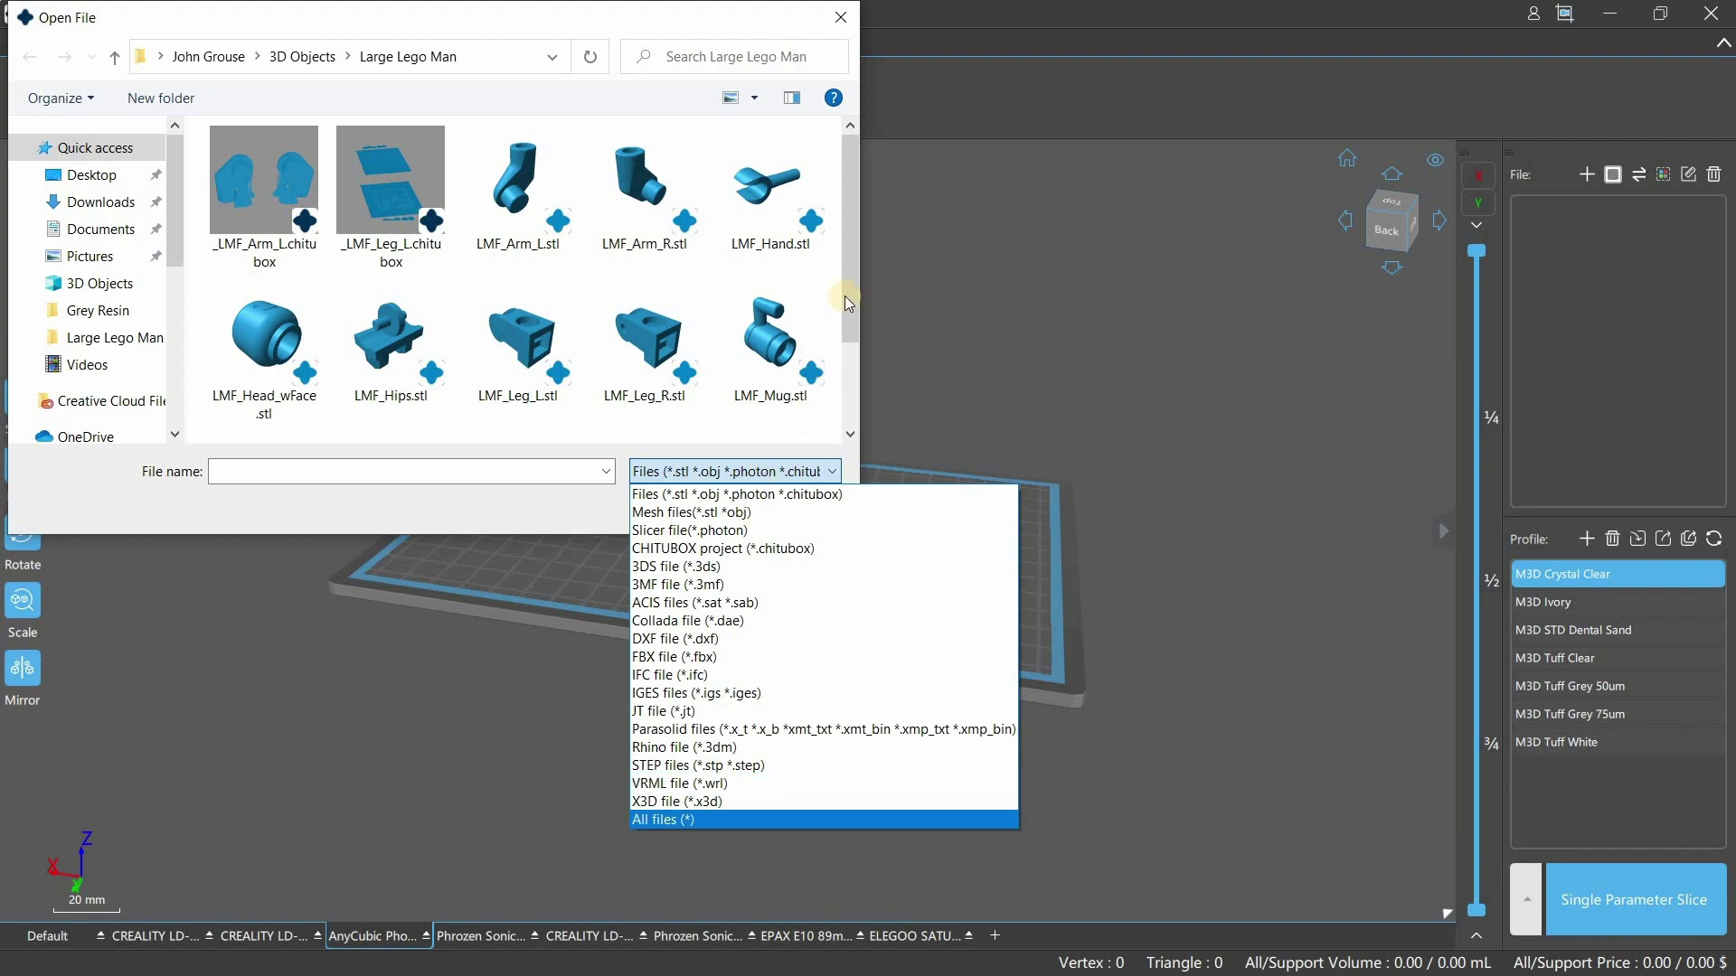
pyautogui.moveTo(843, 287); pyautogui.dragTo(844, 423)
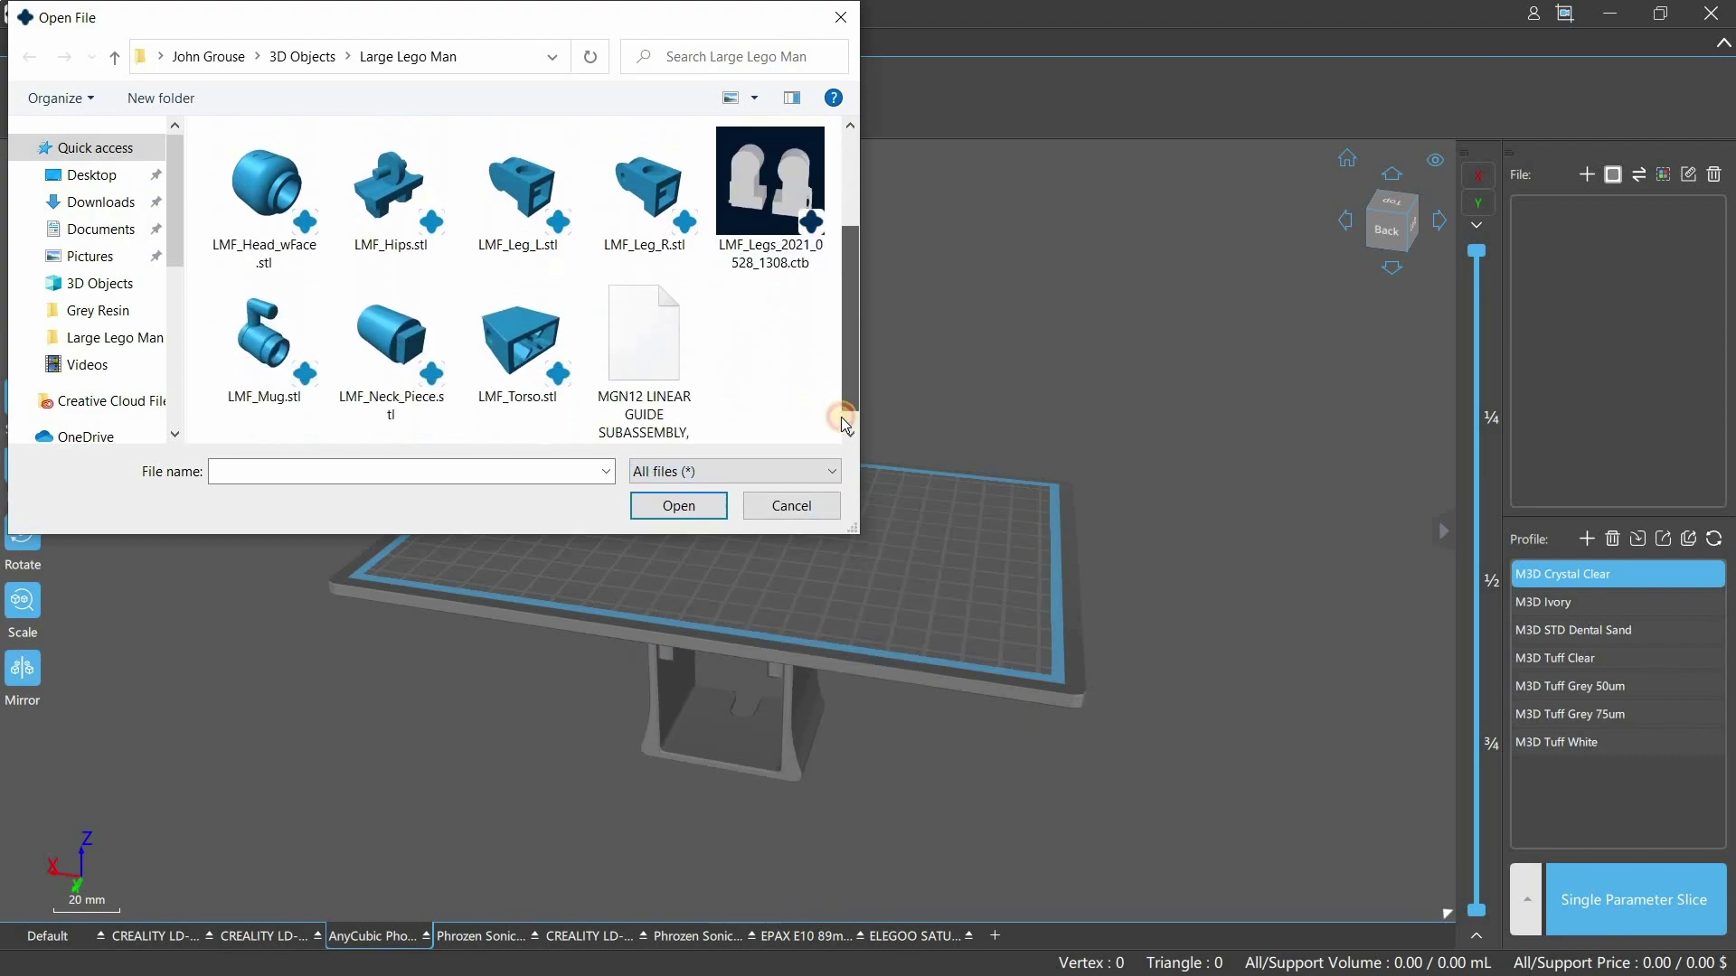
pyautogui.click(860, 223)
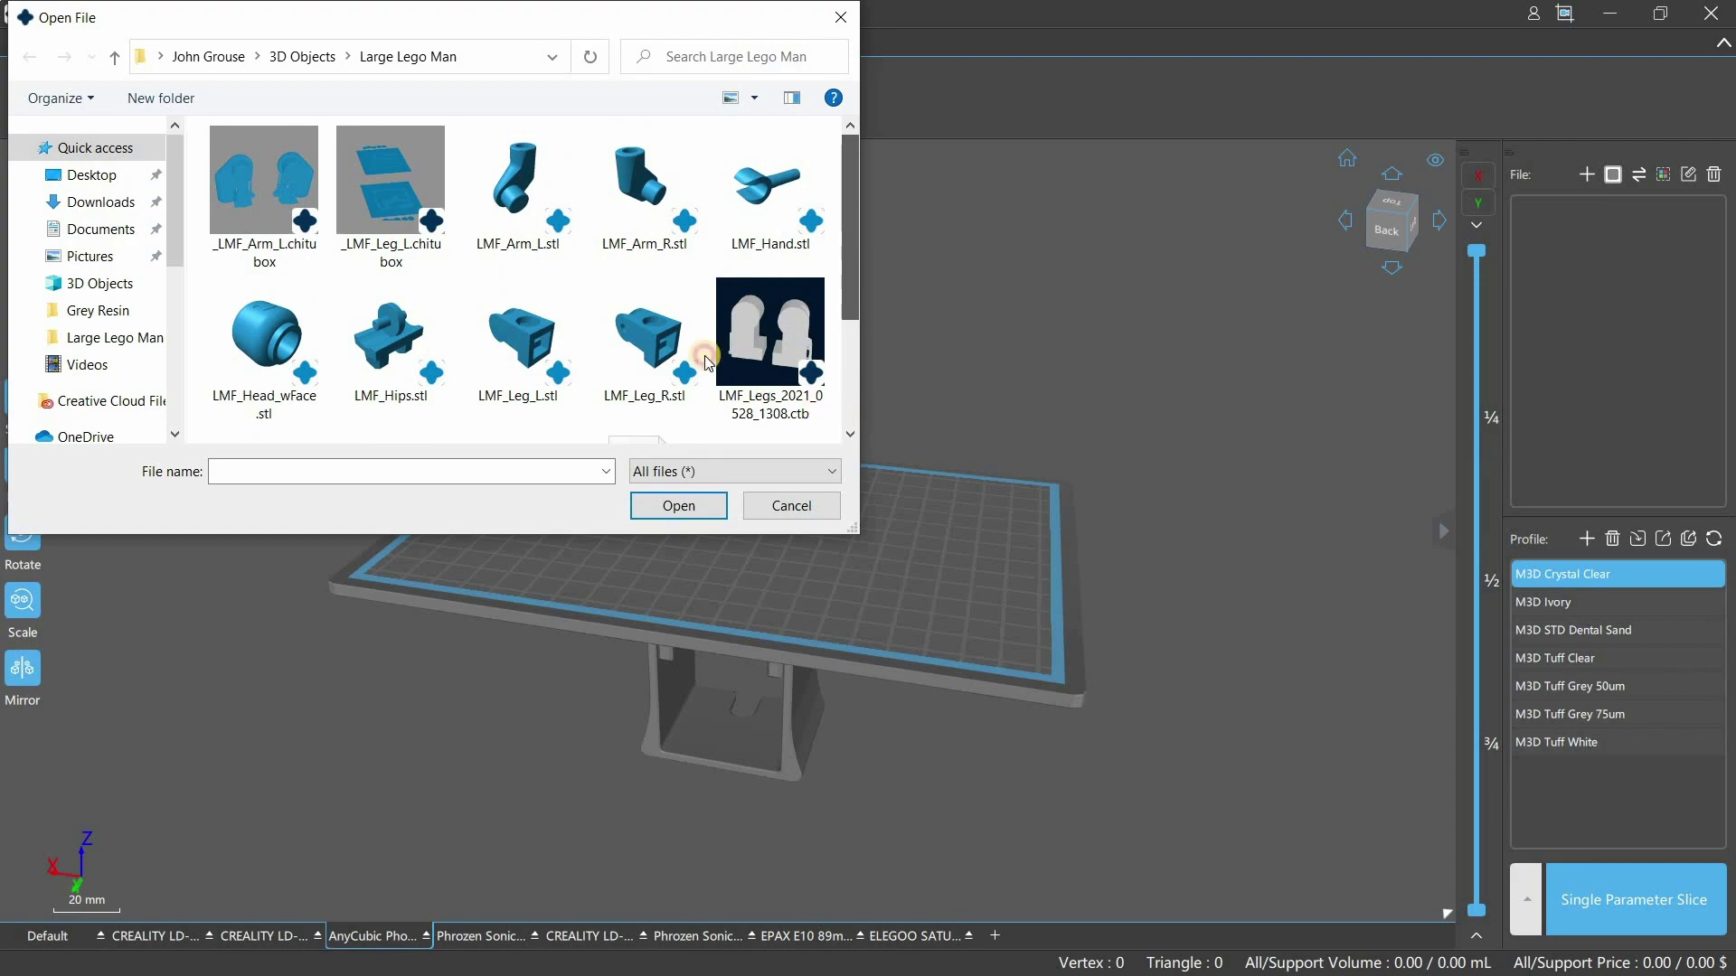
pyautogui.scroll(-2, 705, 357)
pyautogui.click(644, 352)
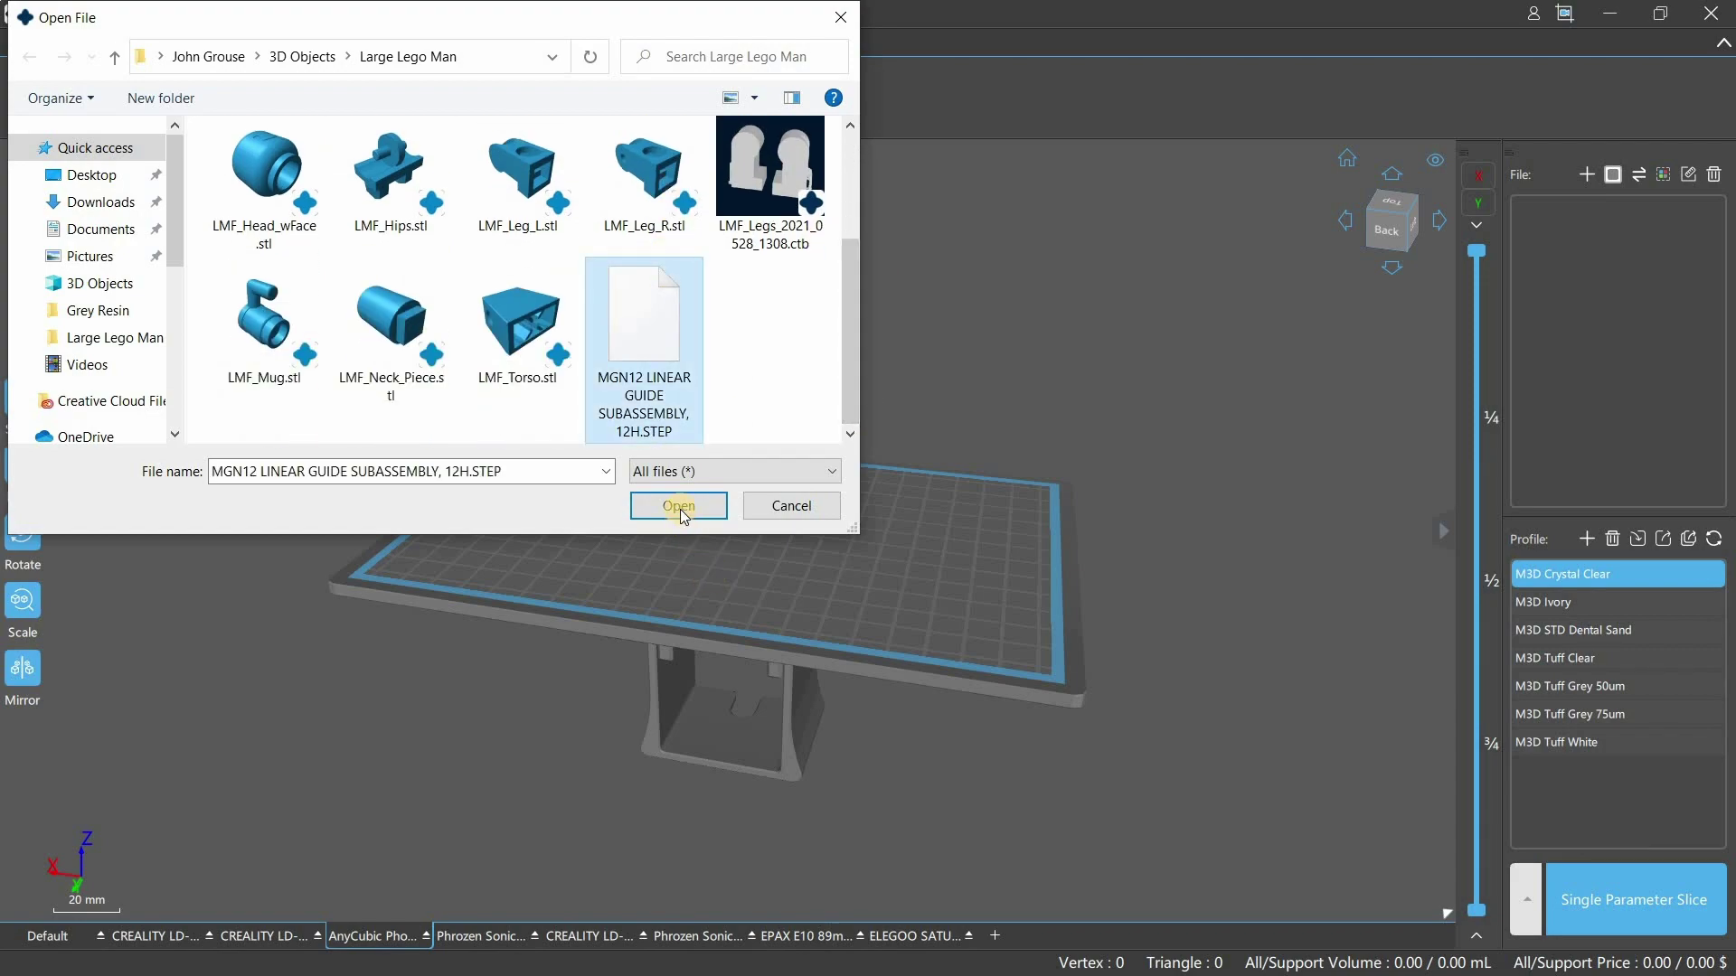
pyautogui.click(683, 513)
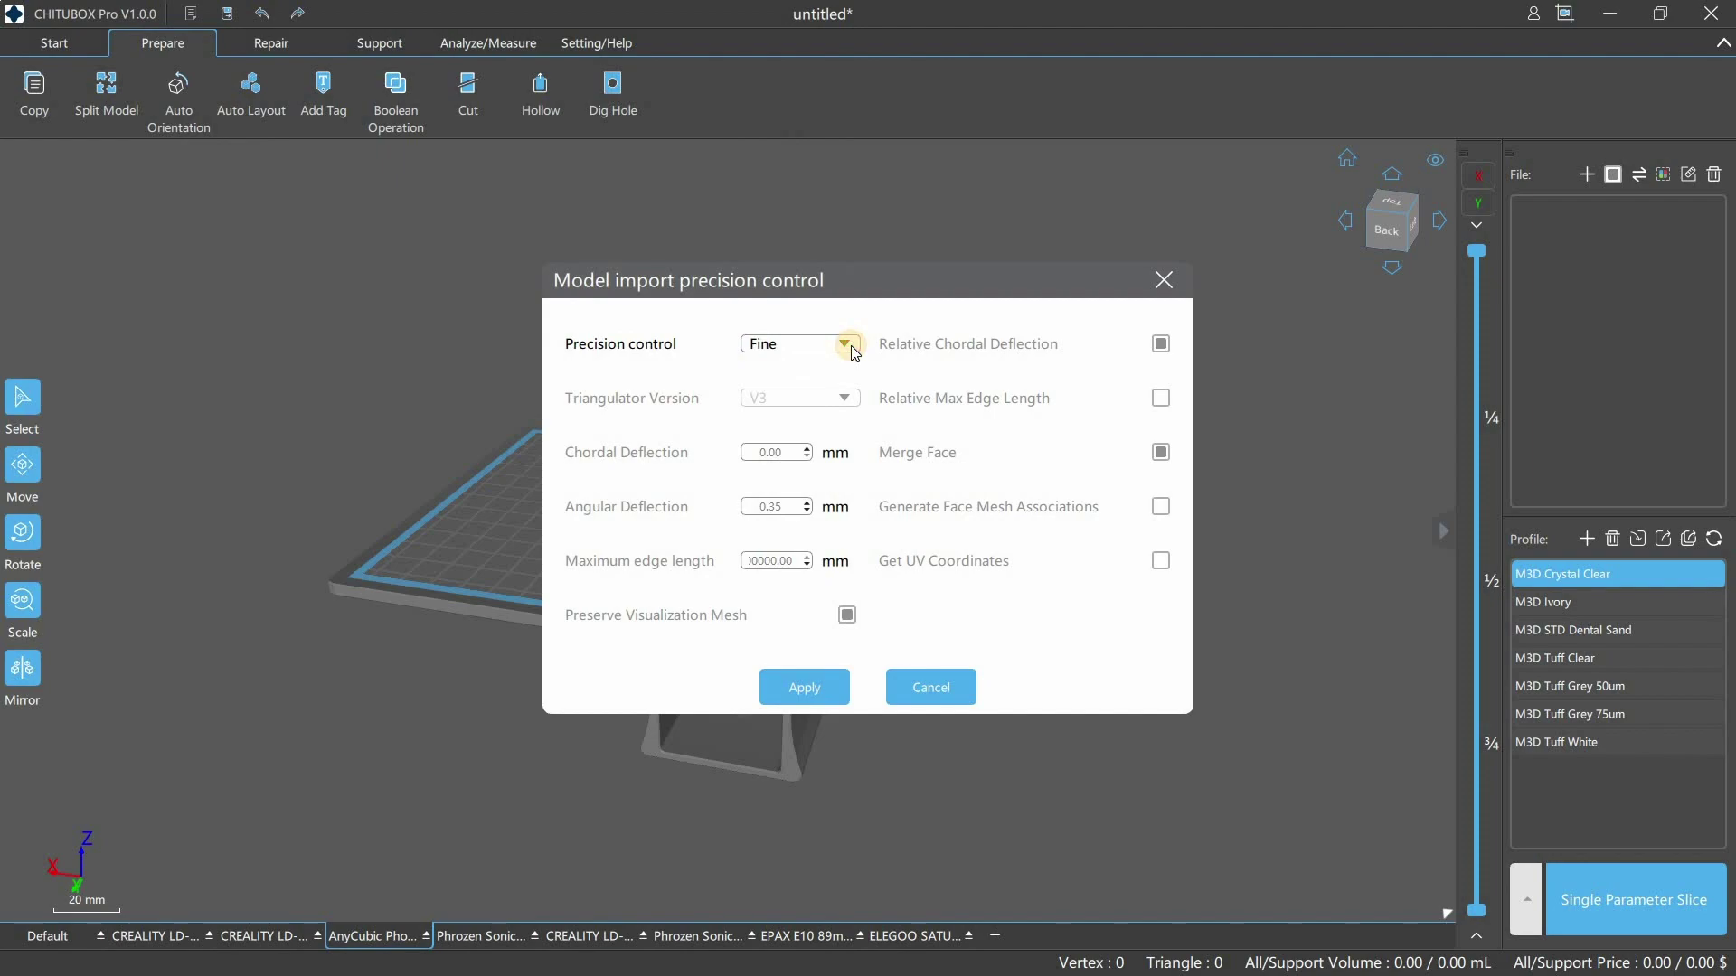
pyautogui.click(845, 344)
pyautogui.click(852, 349)
pyautogui.click(794, 687)
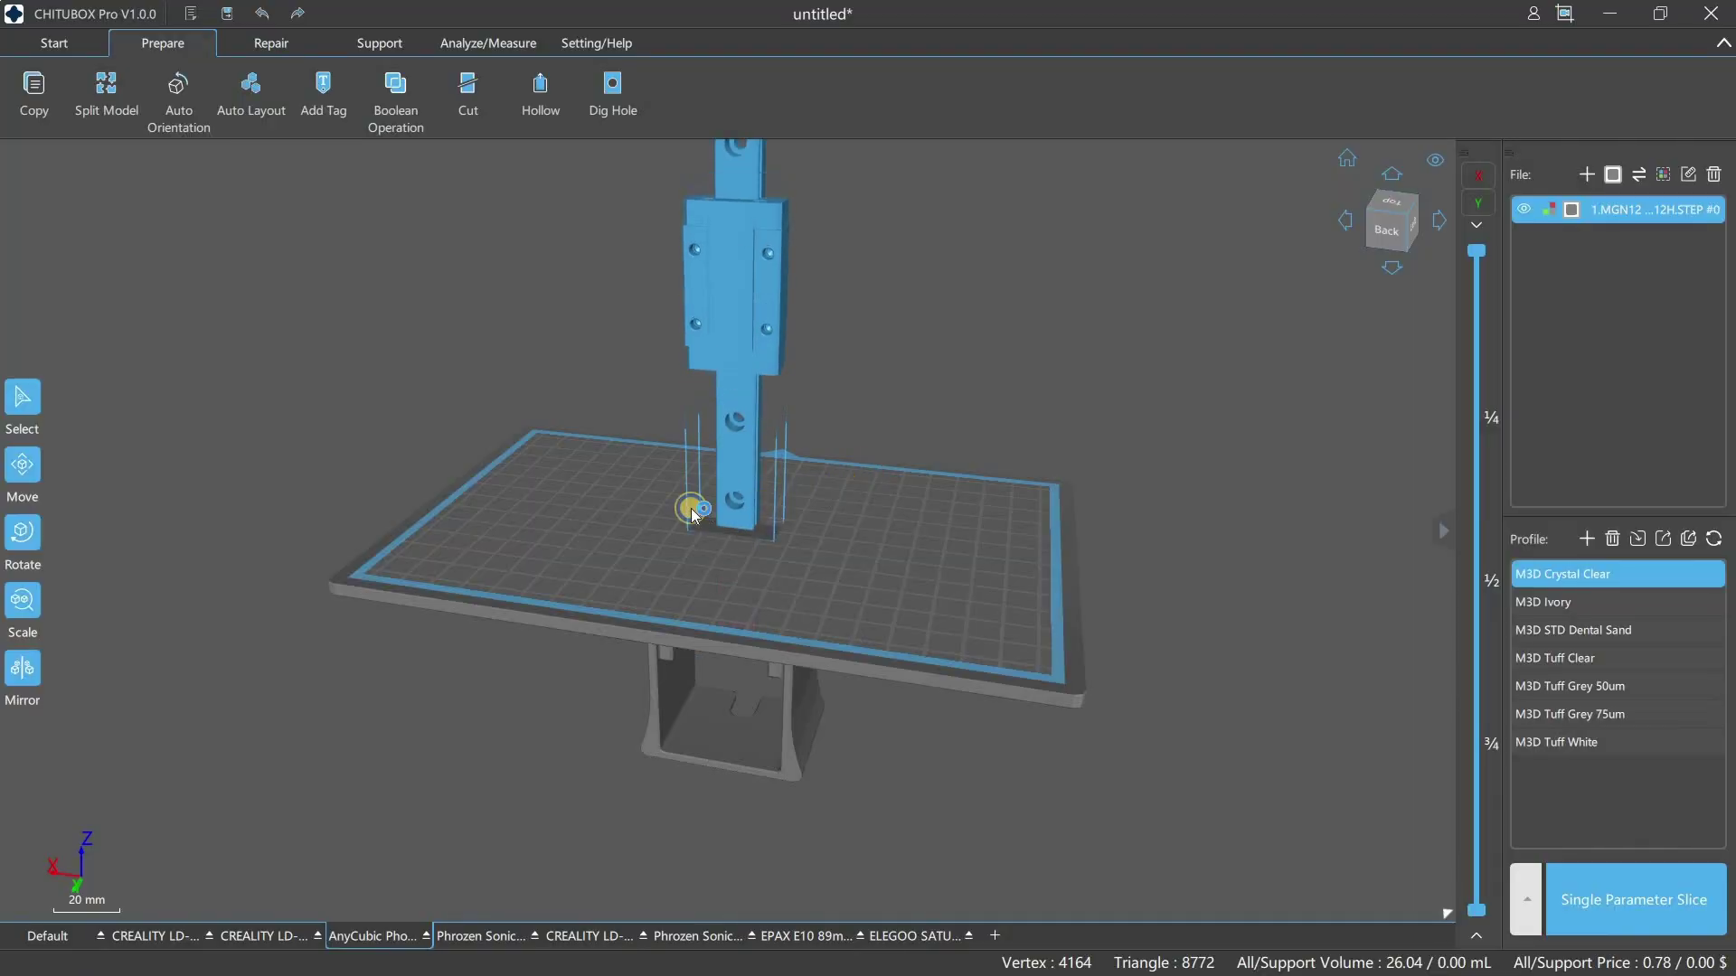
# - Split the linear guide model into its separate parts without keeping the original model
pyautogui.moveTo(621, 507); pyautogui.dragTo(569, 503, button='right')
pyautogui.moveTo(569, 508); pyautogui.dragTo(723, 434)
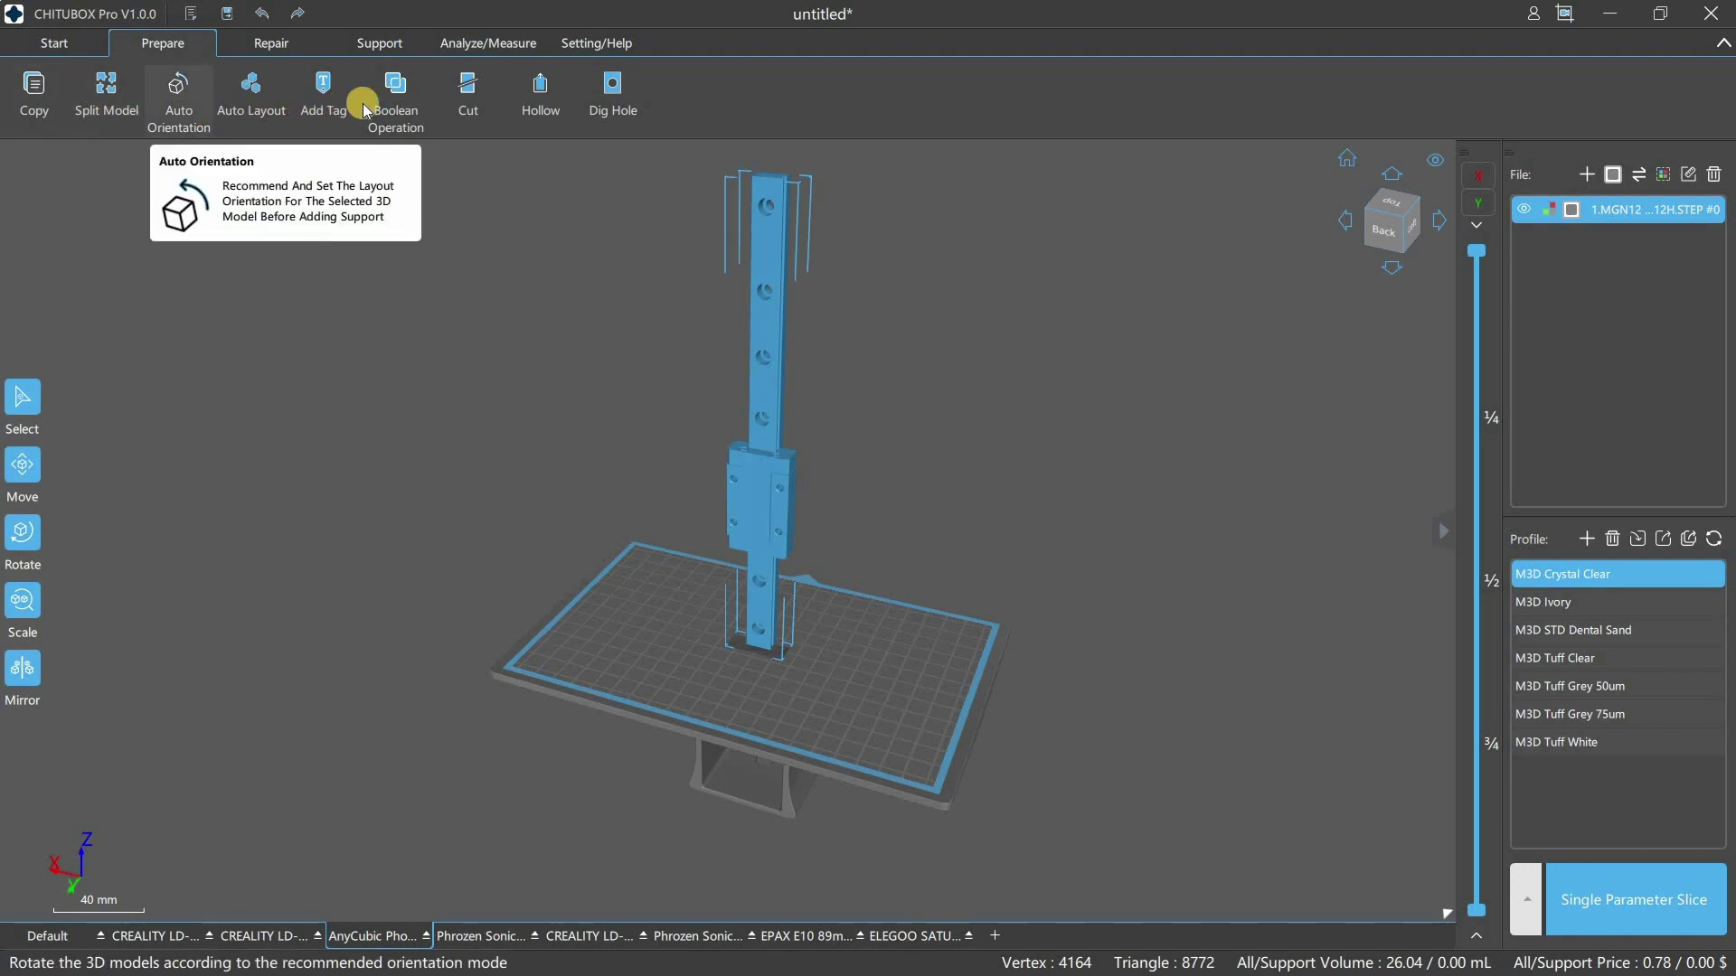
pyautogui.click(105, 97)
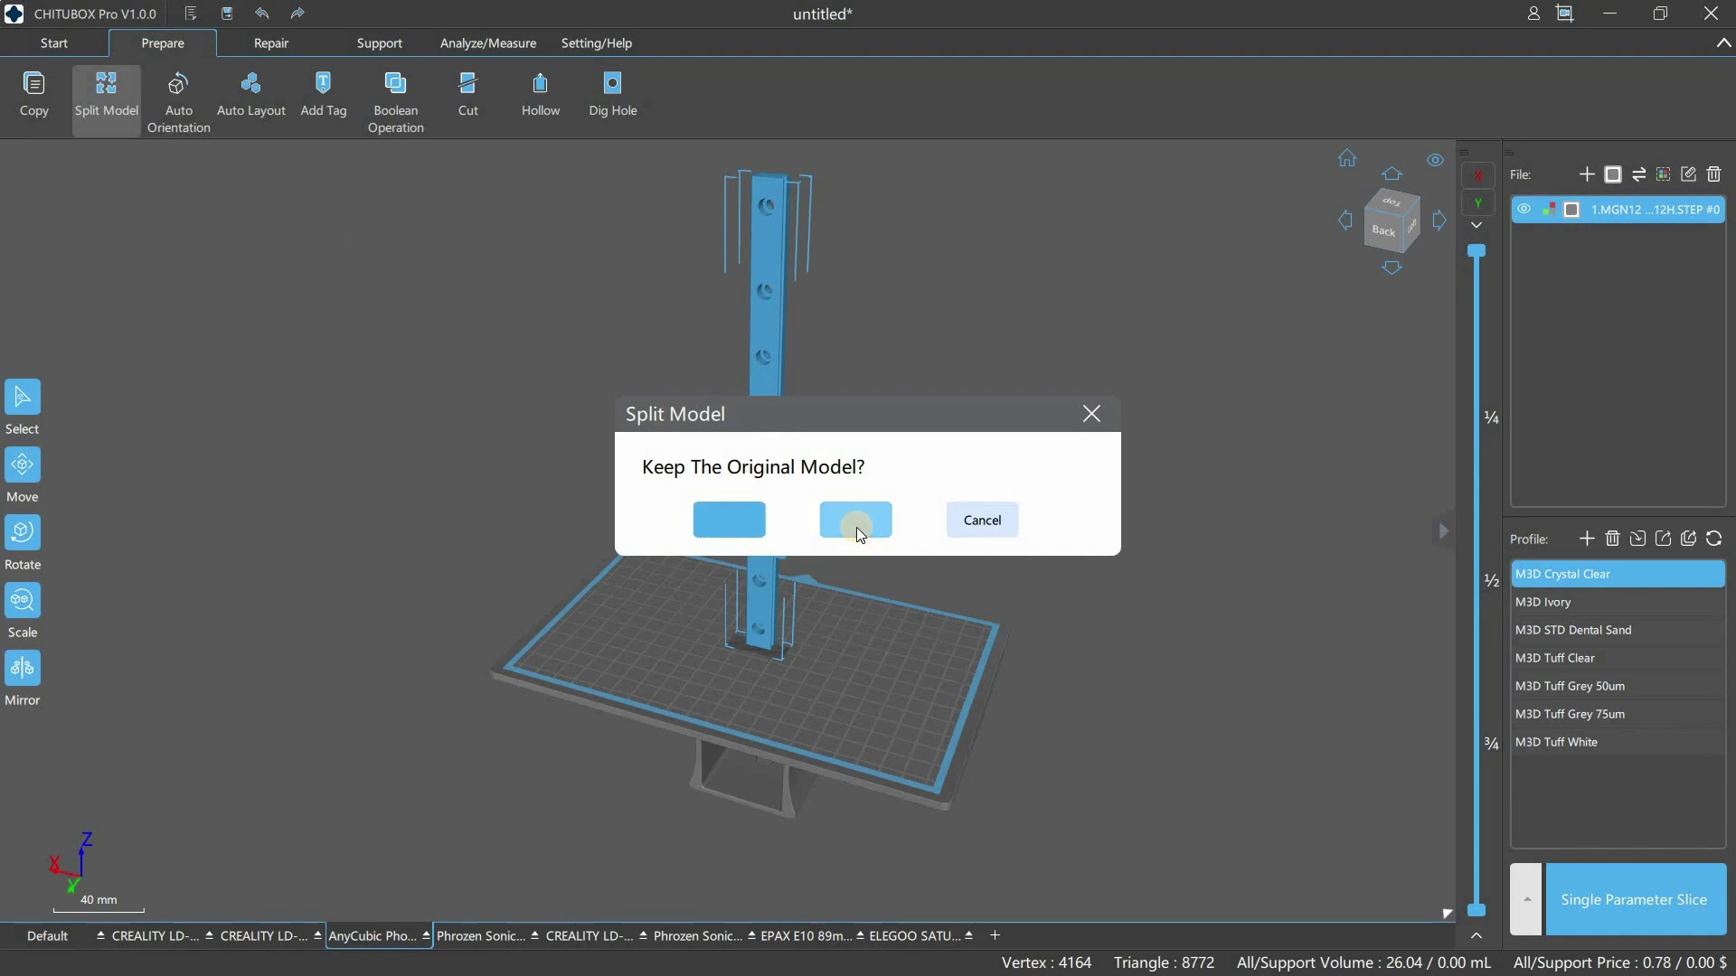
pyautogui.click(856, 528)
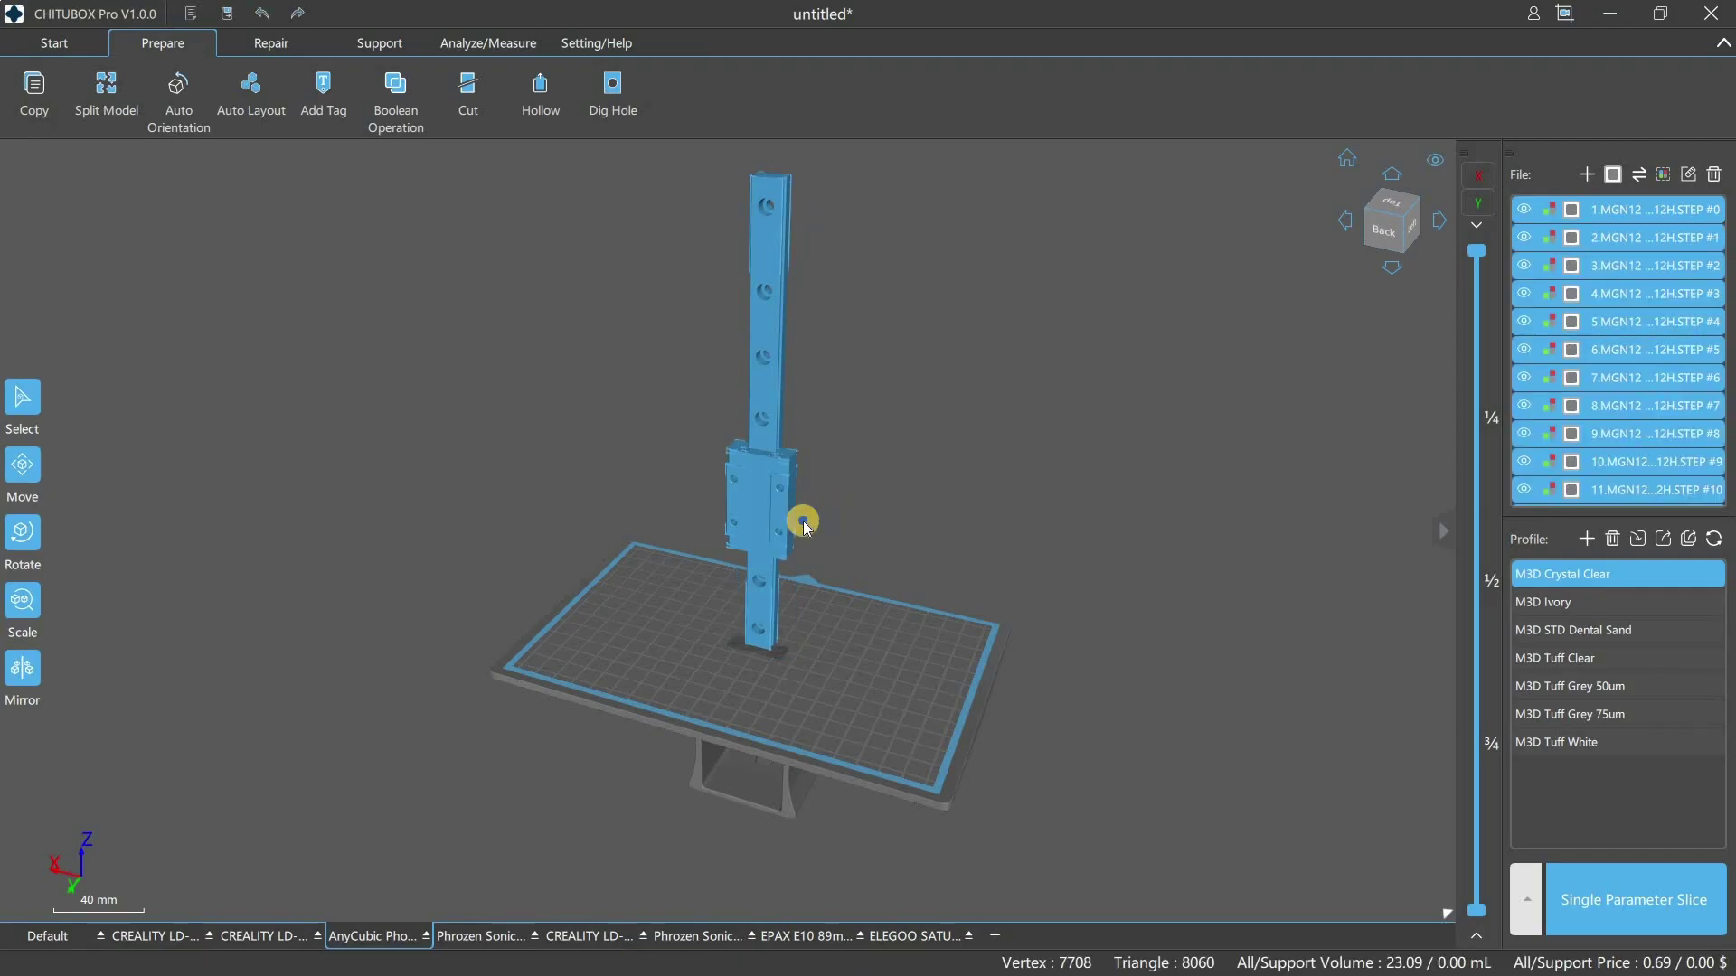
# - Deselect all the parts, then select only the carriage block and move it along the Y axis away from the rail
pyautogui.moveTo(698, 513); pyautogui.dragTo(1646, 217, button='right')
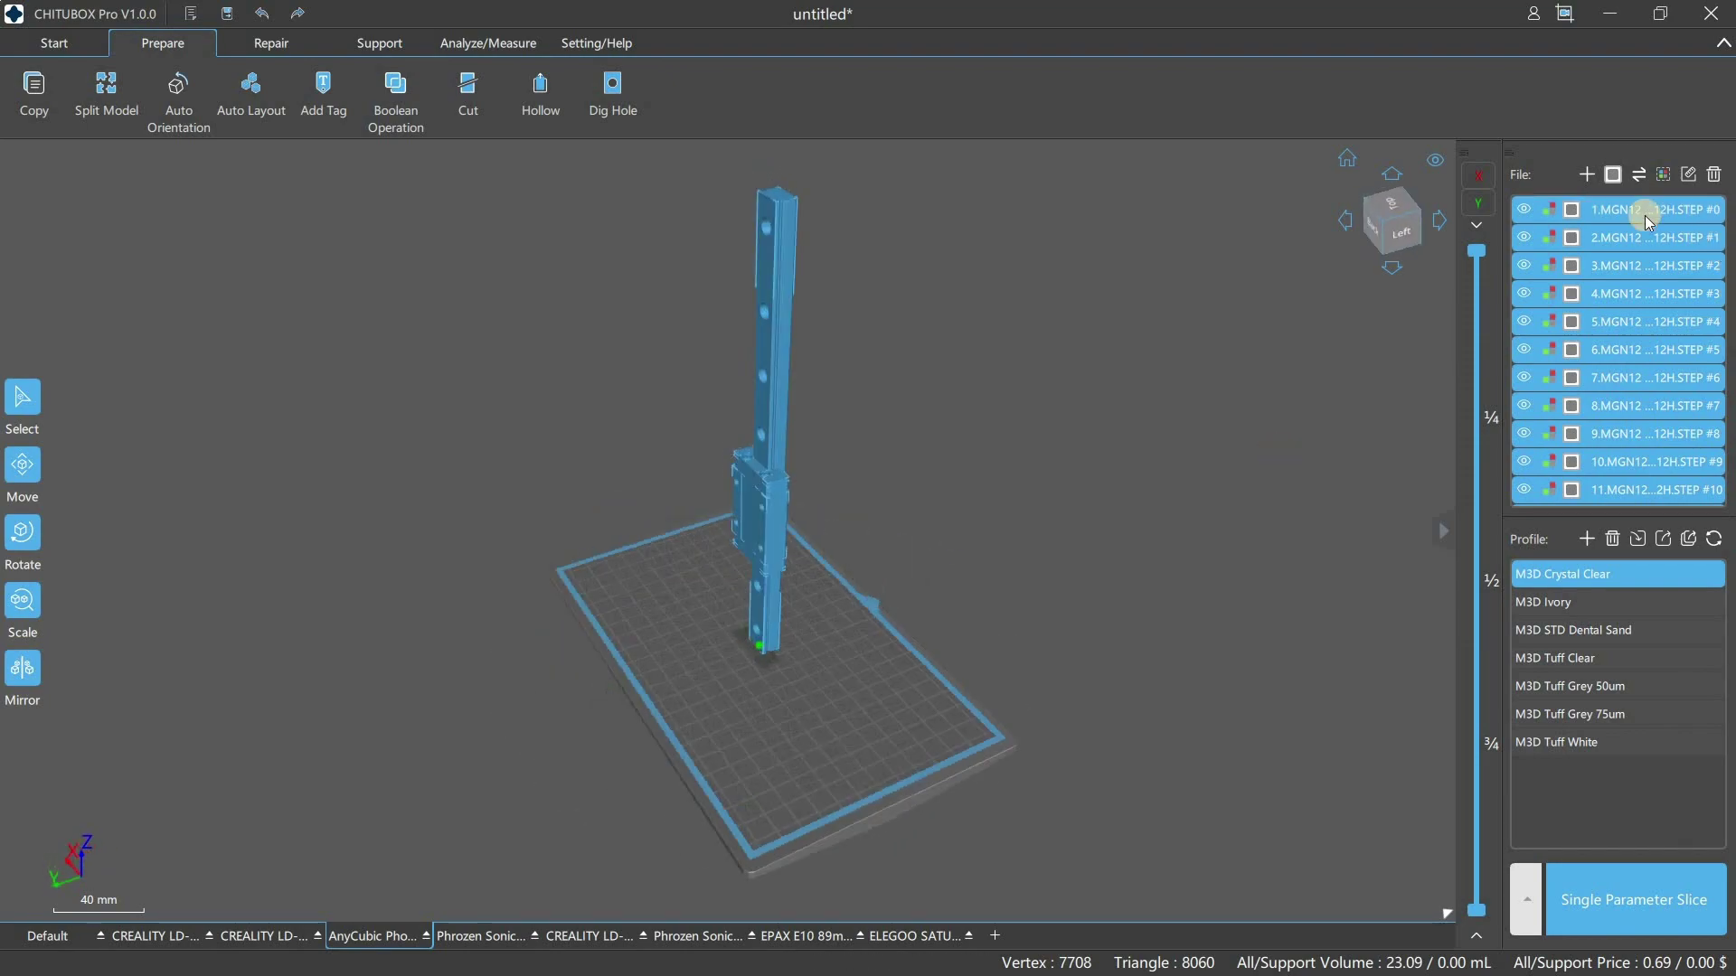
pyautogui.click(1613, 174)
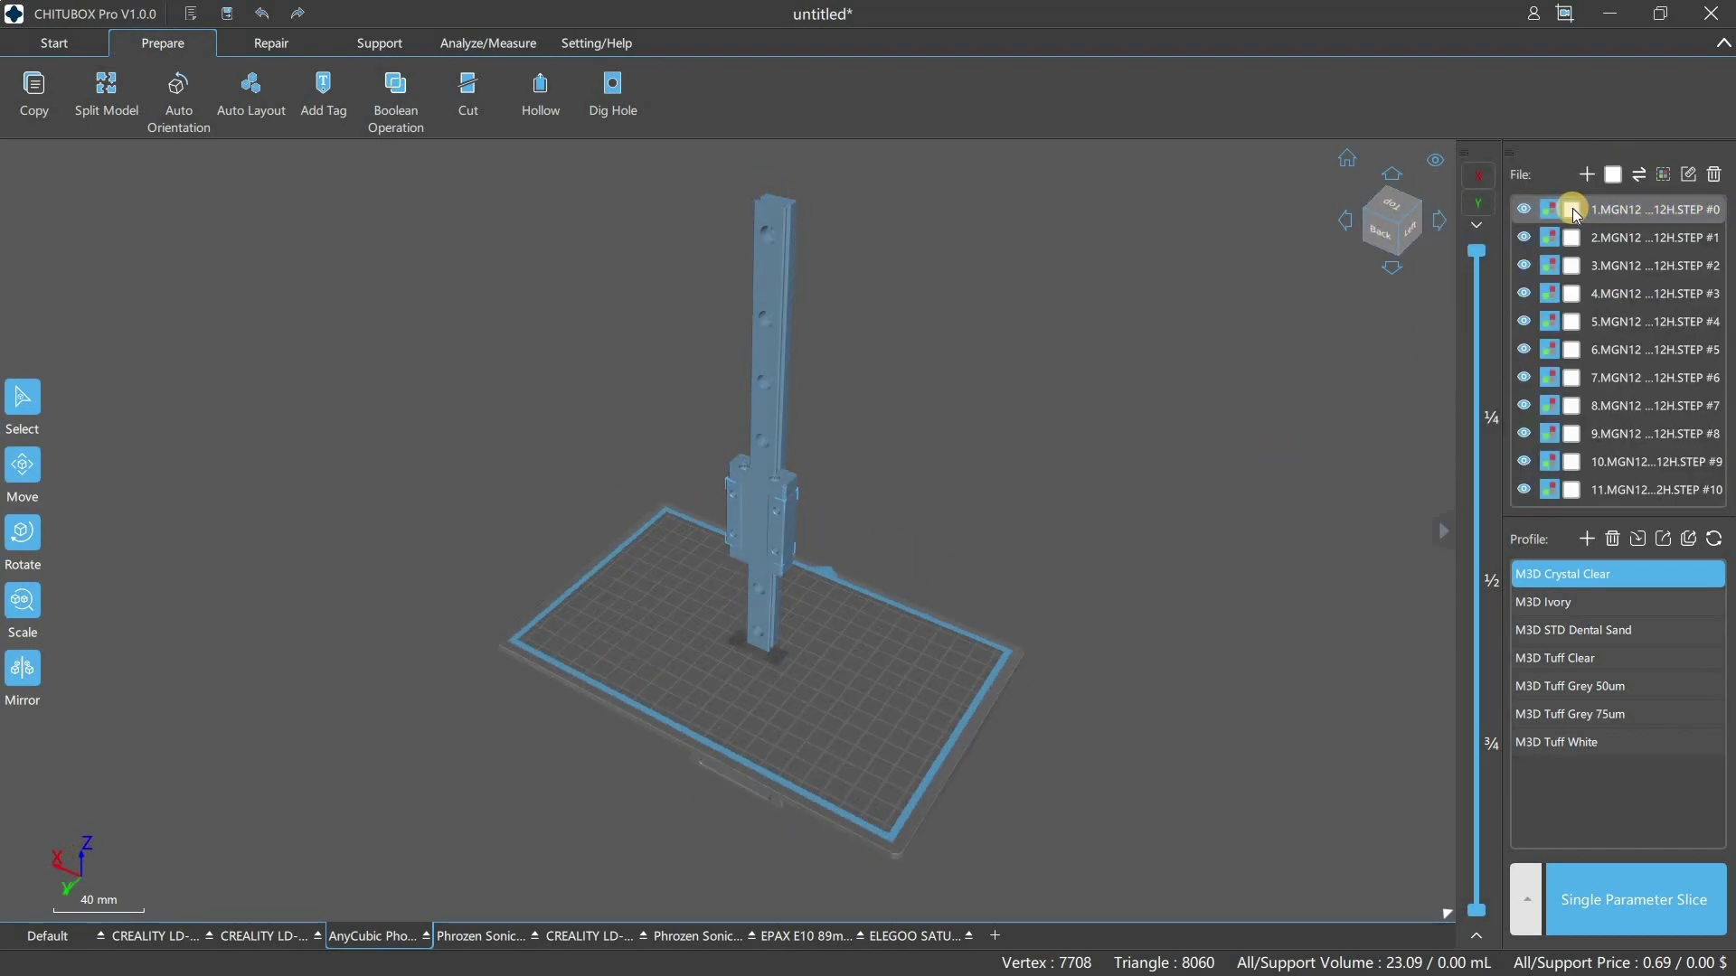
pyautogui.click(758, 530)
pyautogui.click(23, 464)
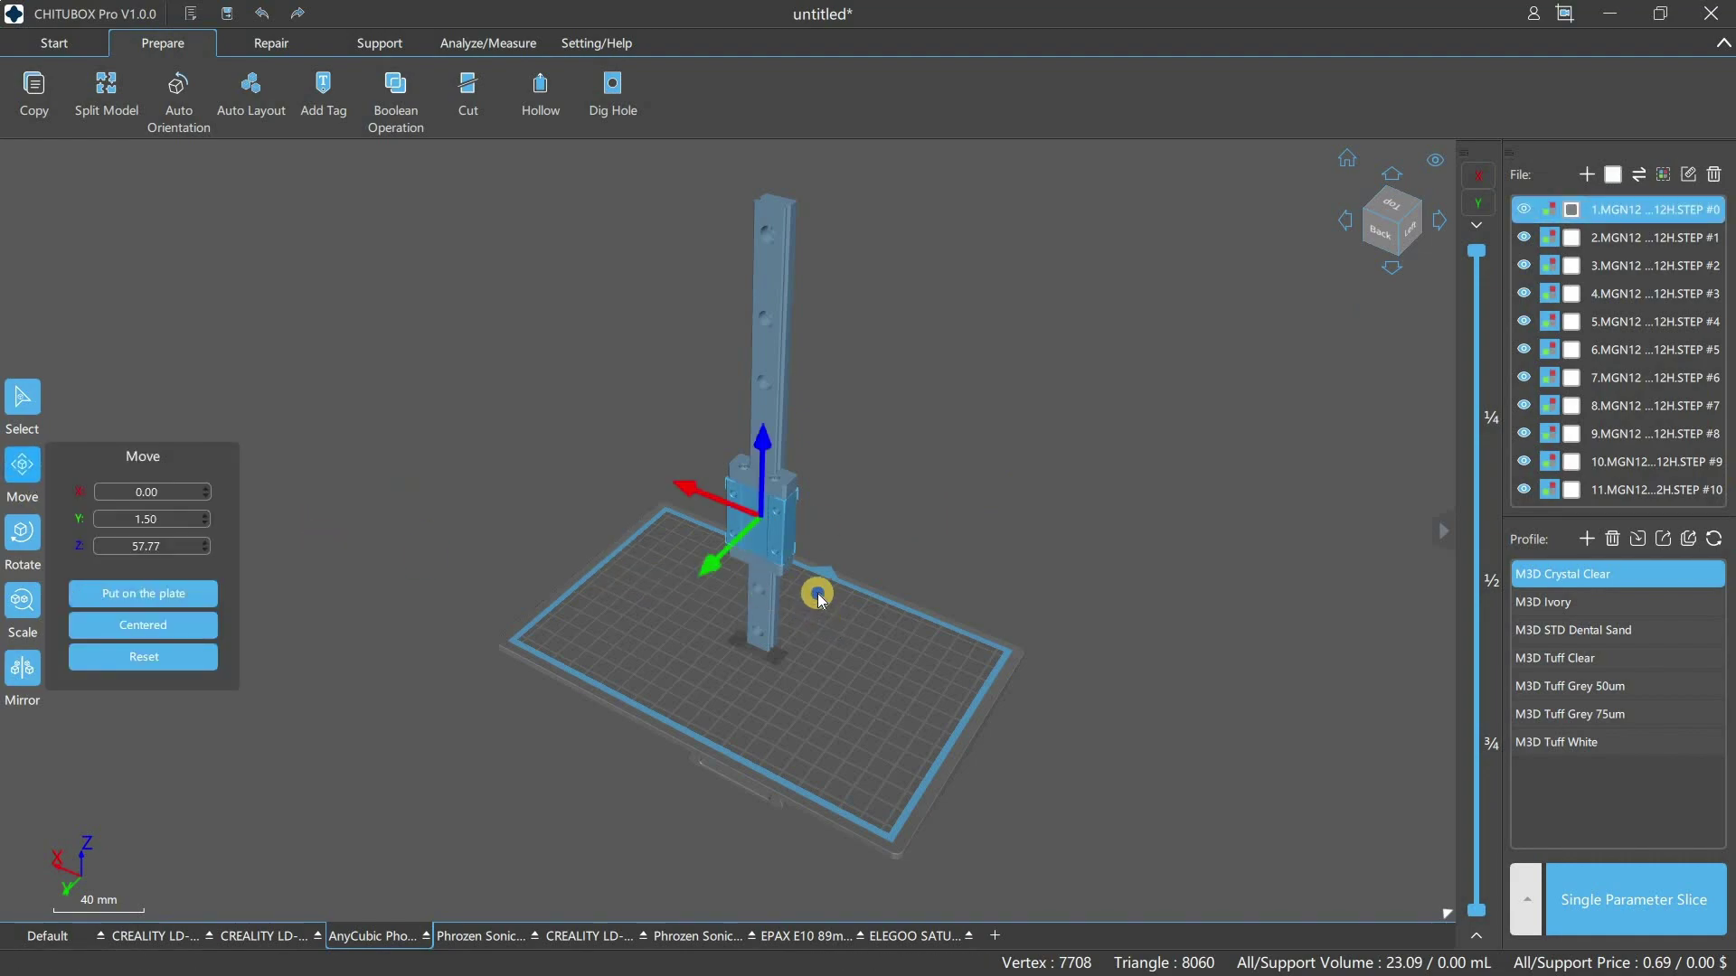
pyautogui.moveTo(818, 593); pyautogui.dragTo(754, 494, button='right')
pyautogui.click(36, 472)
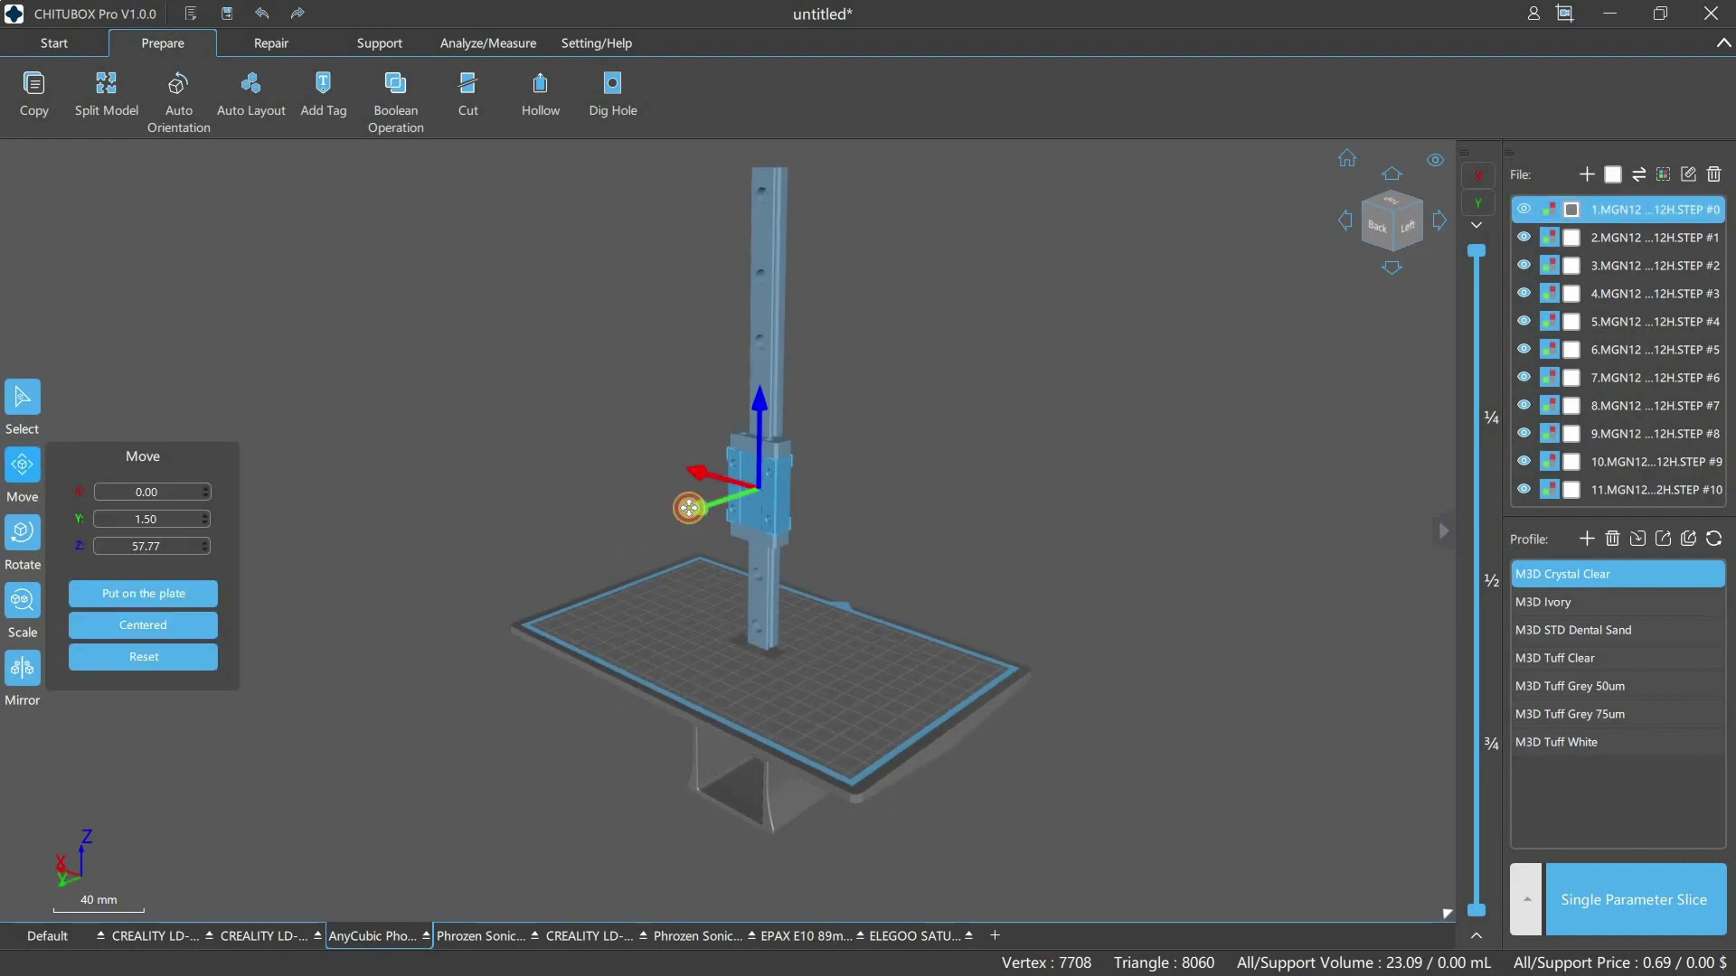
pyautogui.moveTo(688, 508); pyautogui.dragTo(583, 542)
pyautogui.moveTo(466, 579); pyautogui.dragTo(579, 541, button='right')
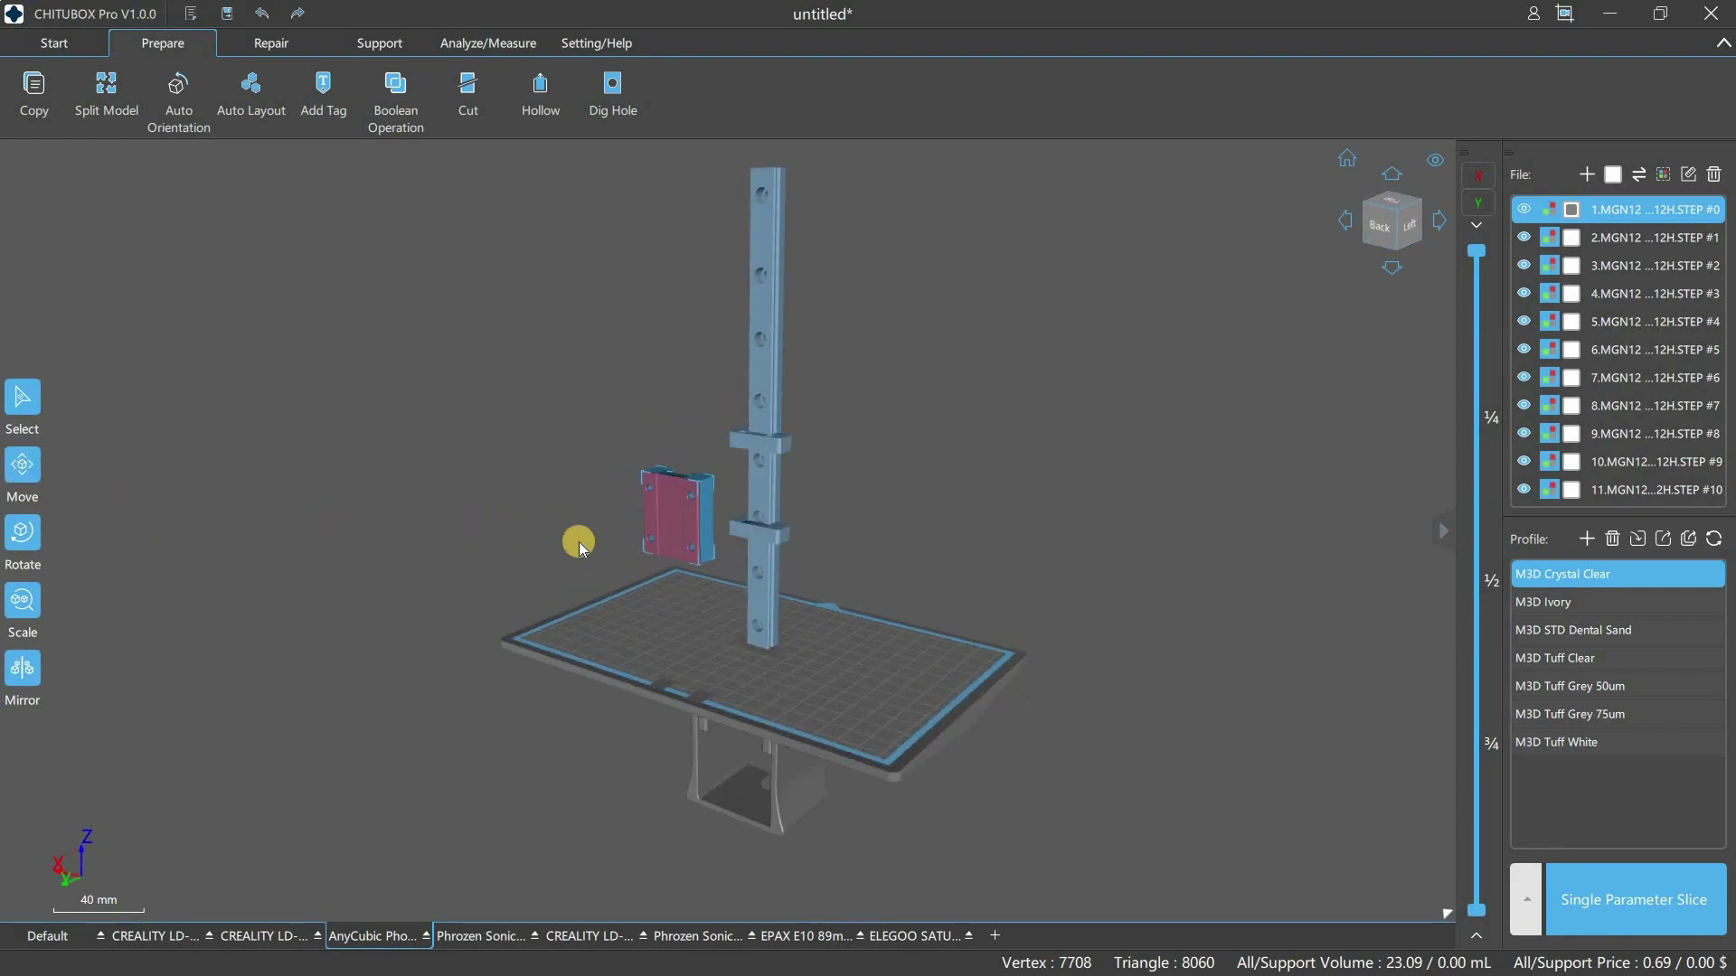
pyautogui.click(646, 534)
pyautogui.hotkey('ctrl', 'z')
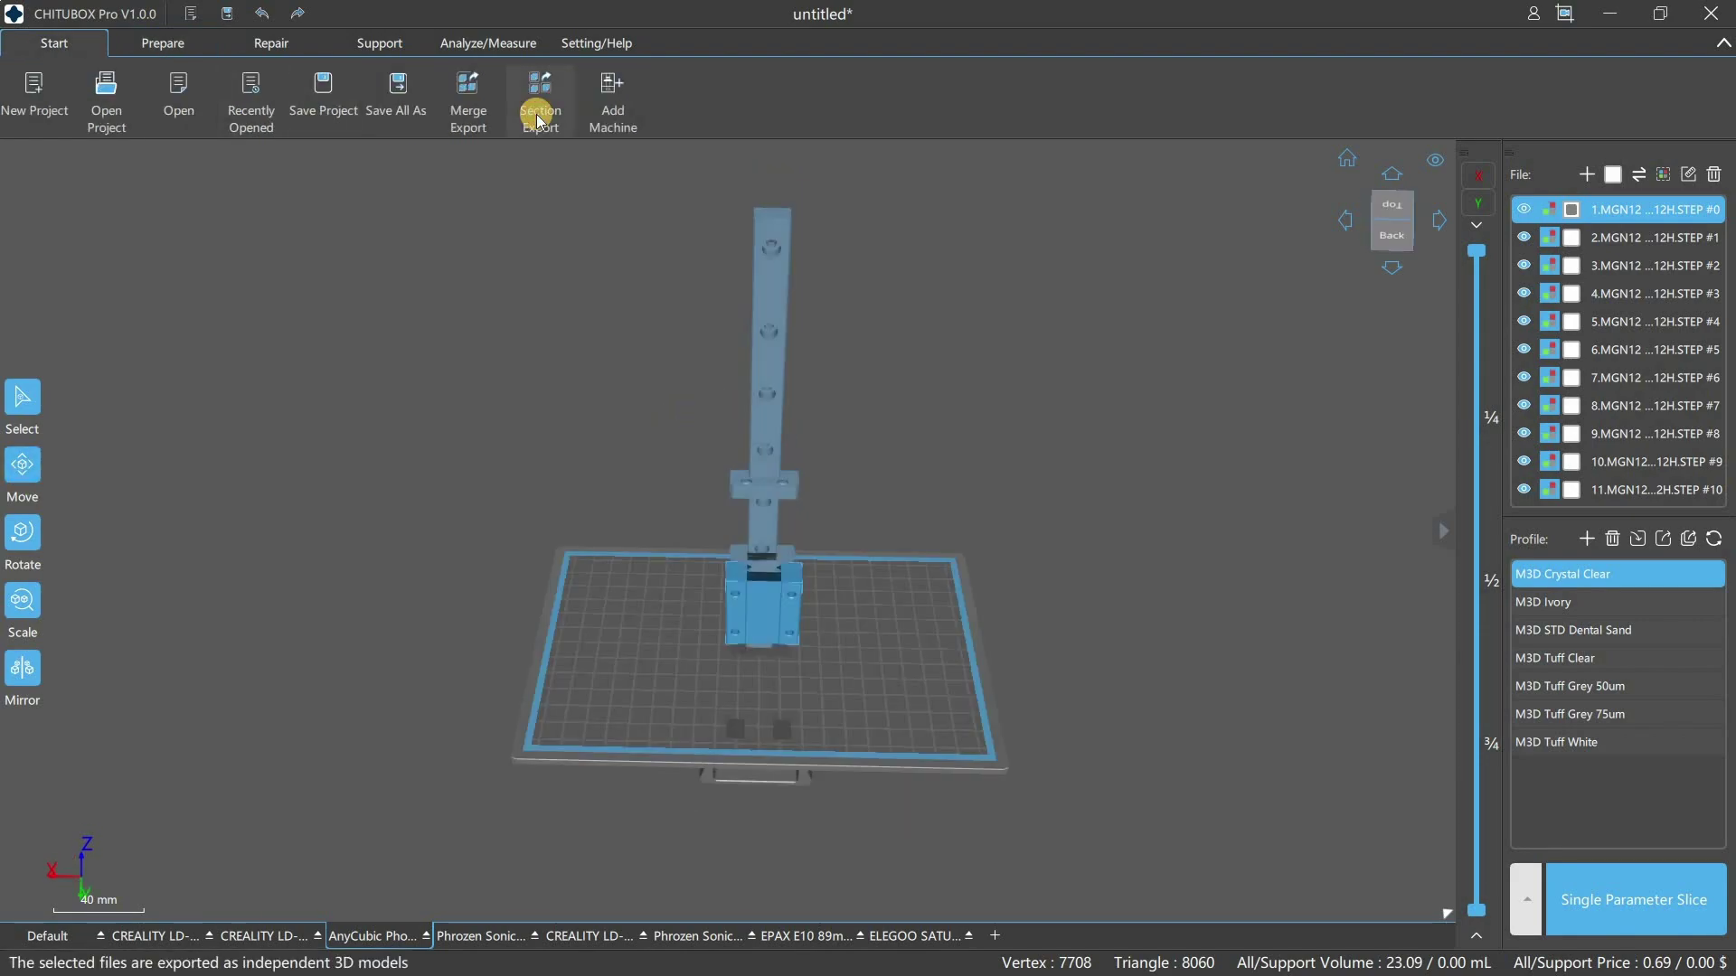
# - Look at the Section Export dialog for the selected carriage block and close it without saving an STL file
pyautogui.click(539, 120)
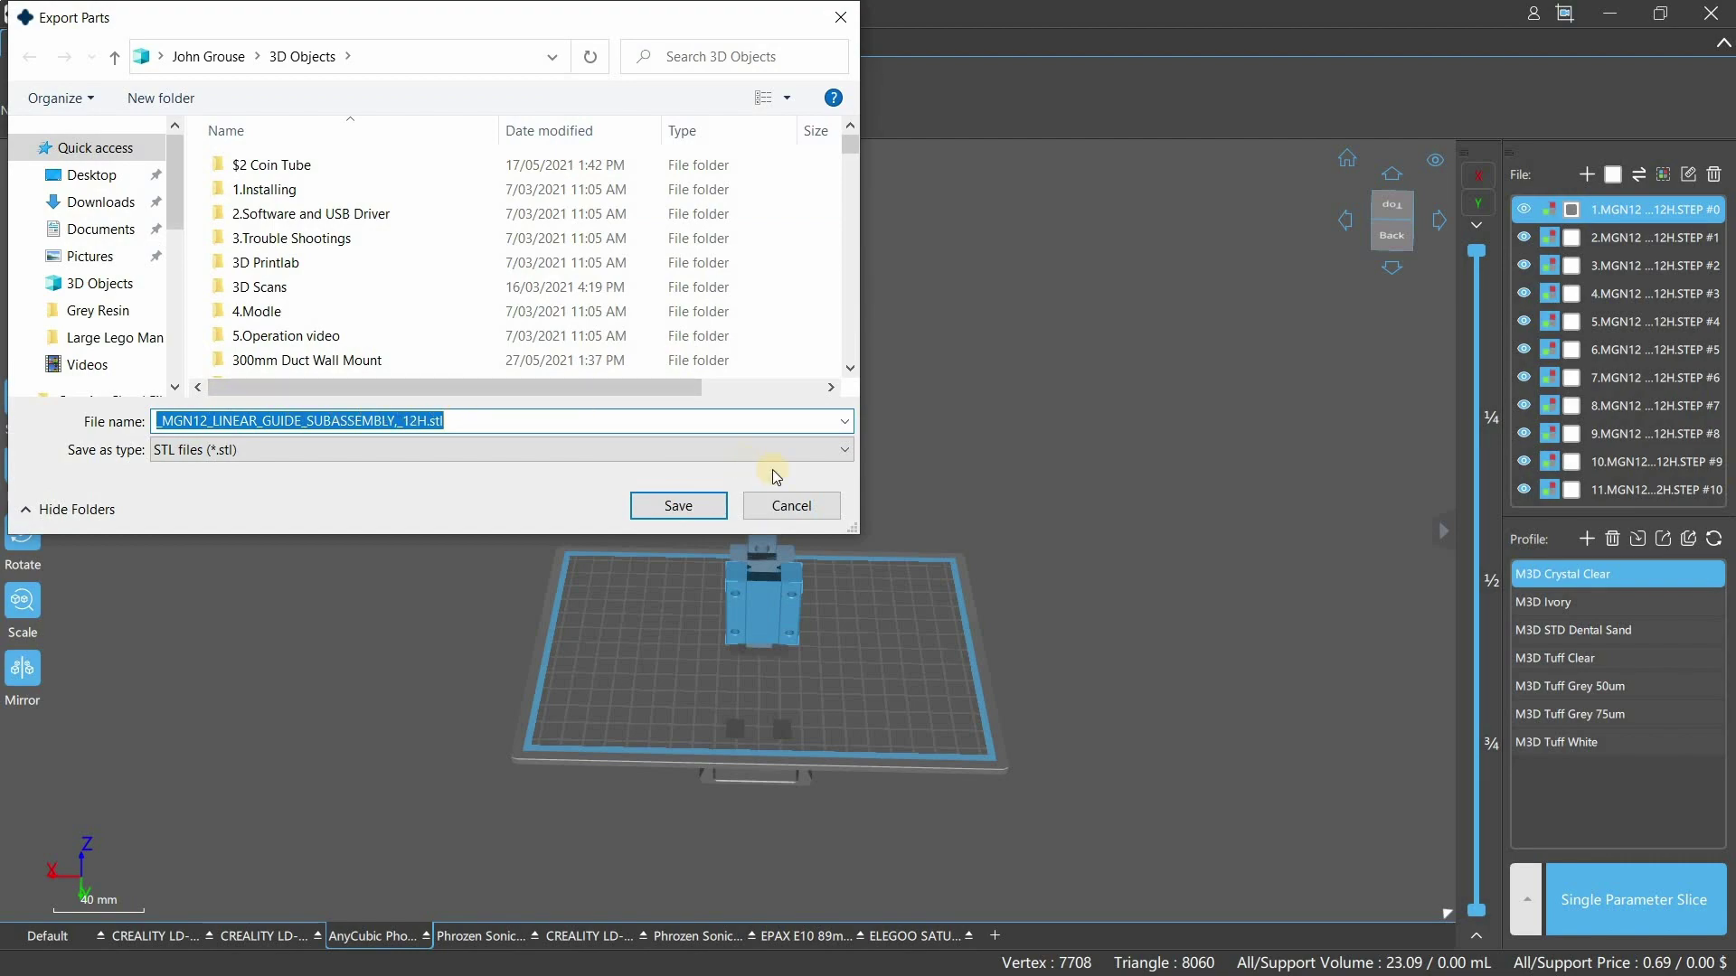
pyautogui.click(940, 621)
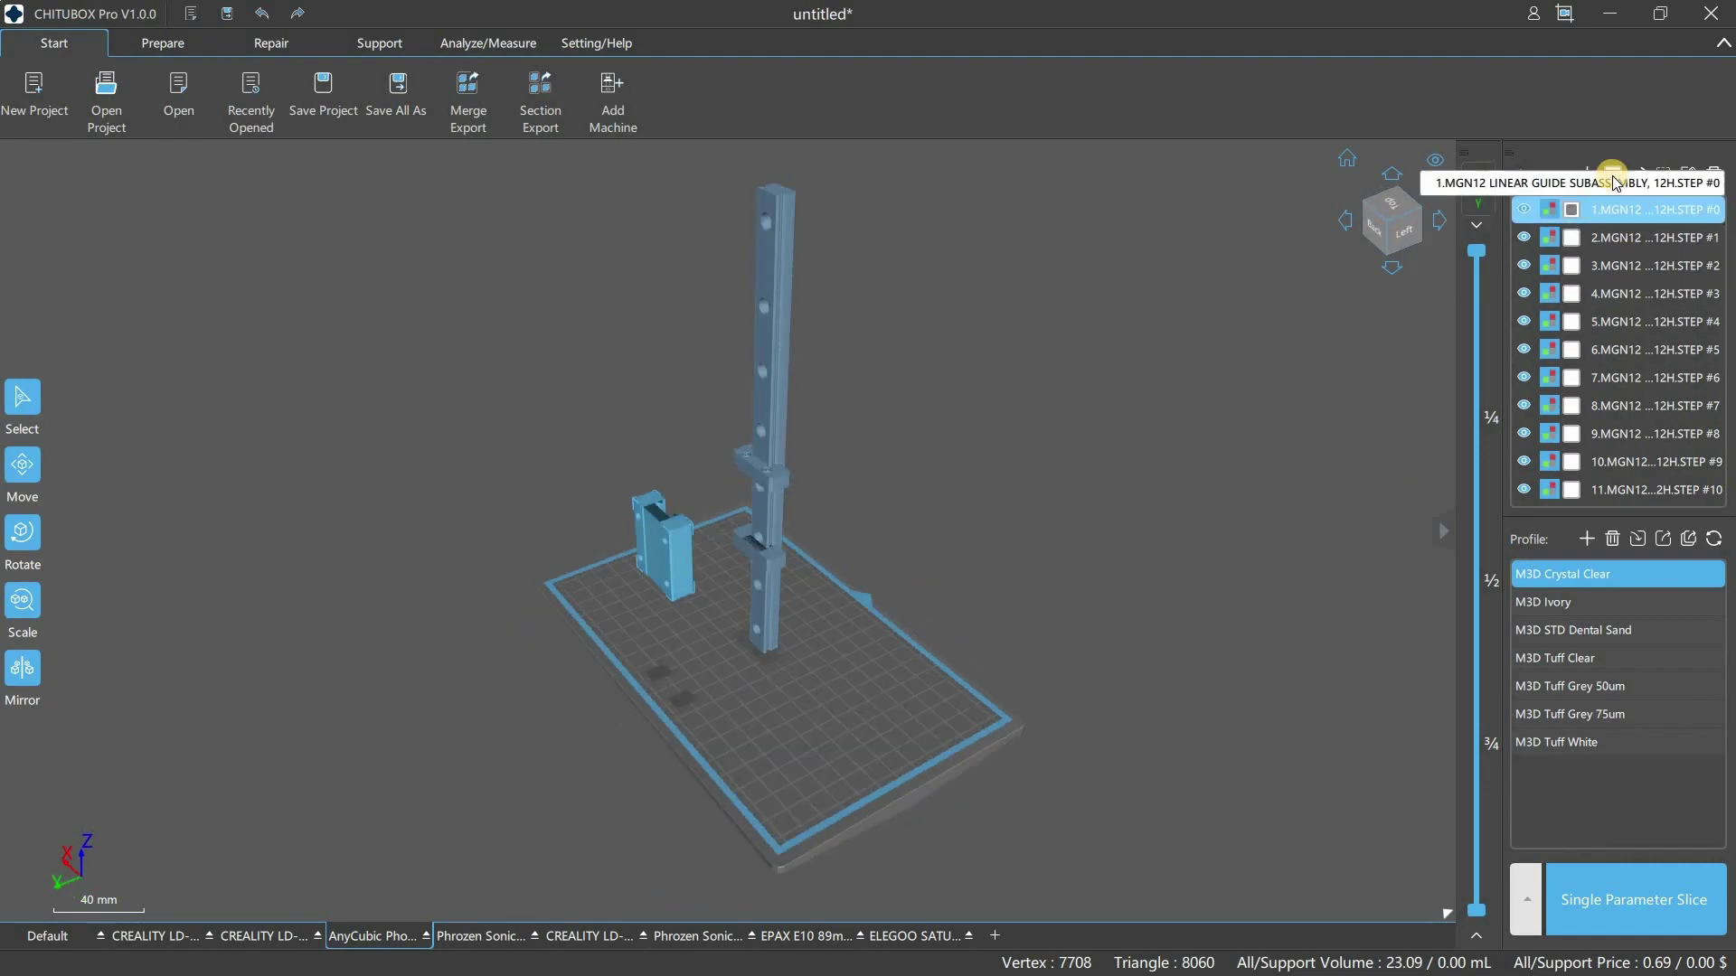
# - Select all the linear guide parts and delete them from the build plate
pyautogui.hotkey('ctrl', 'a')
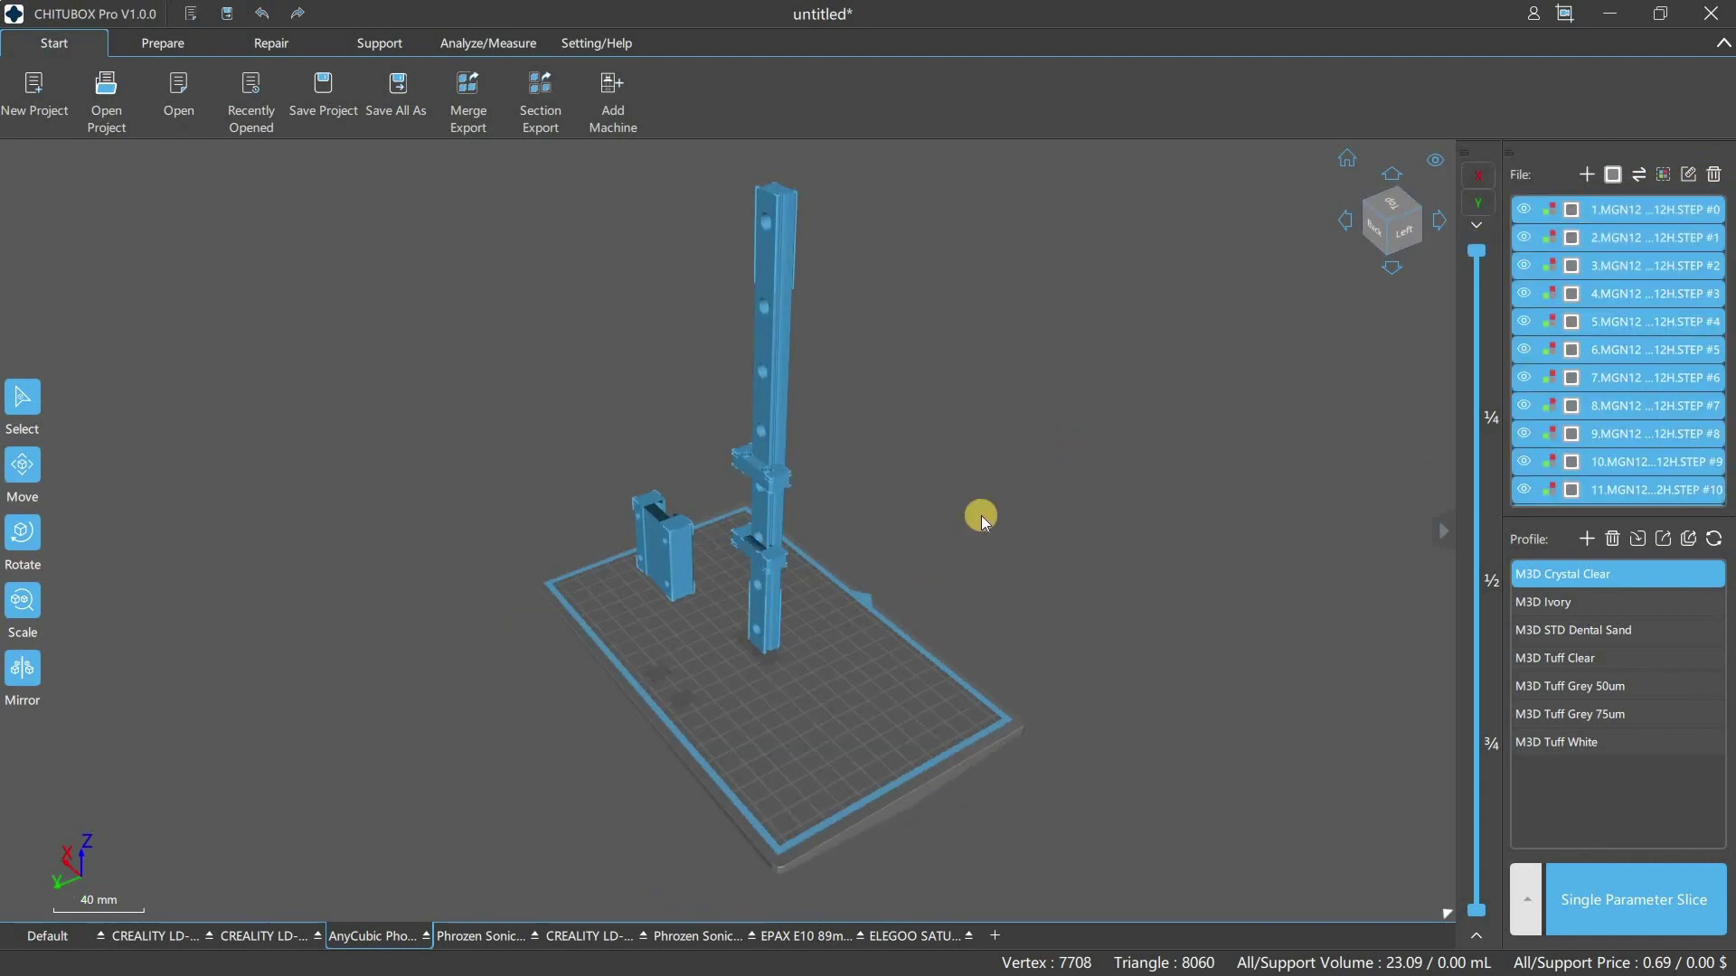
pyautogui.press('Delete')
pyautogui.moveTo(865, 562); pyautogui.dragTo(959, 534)
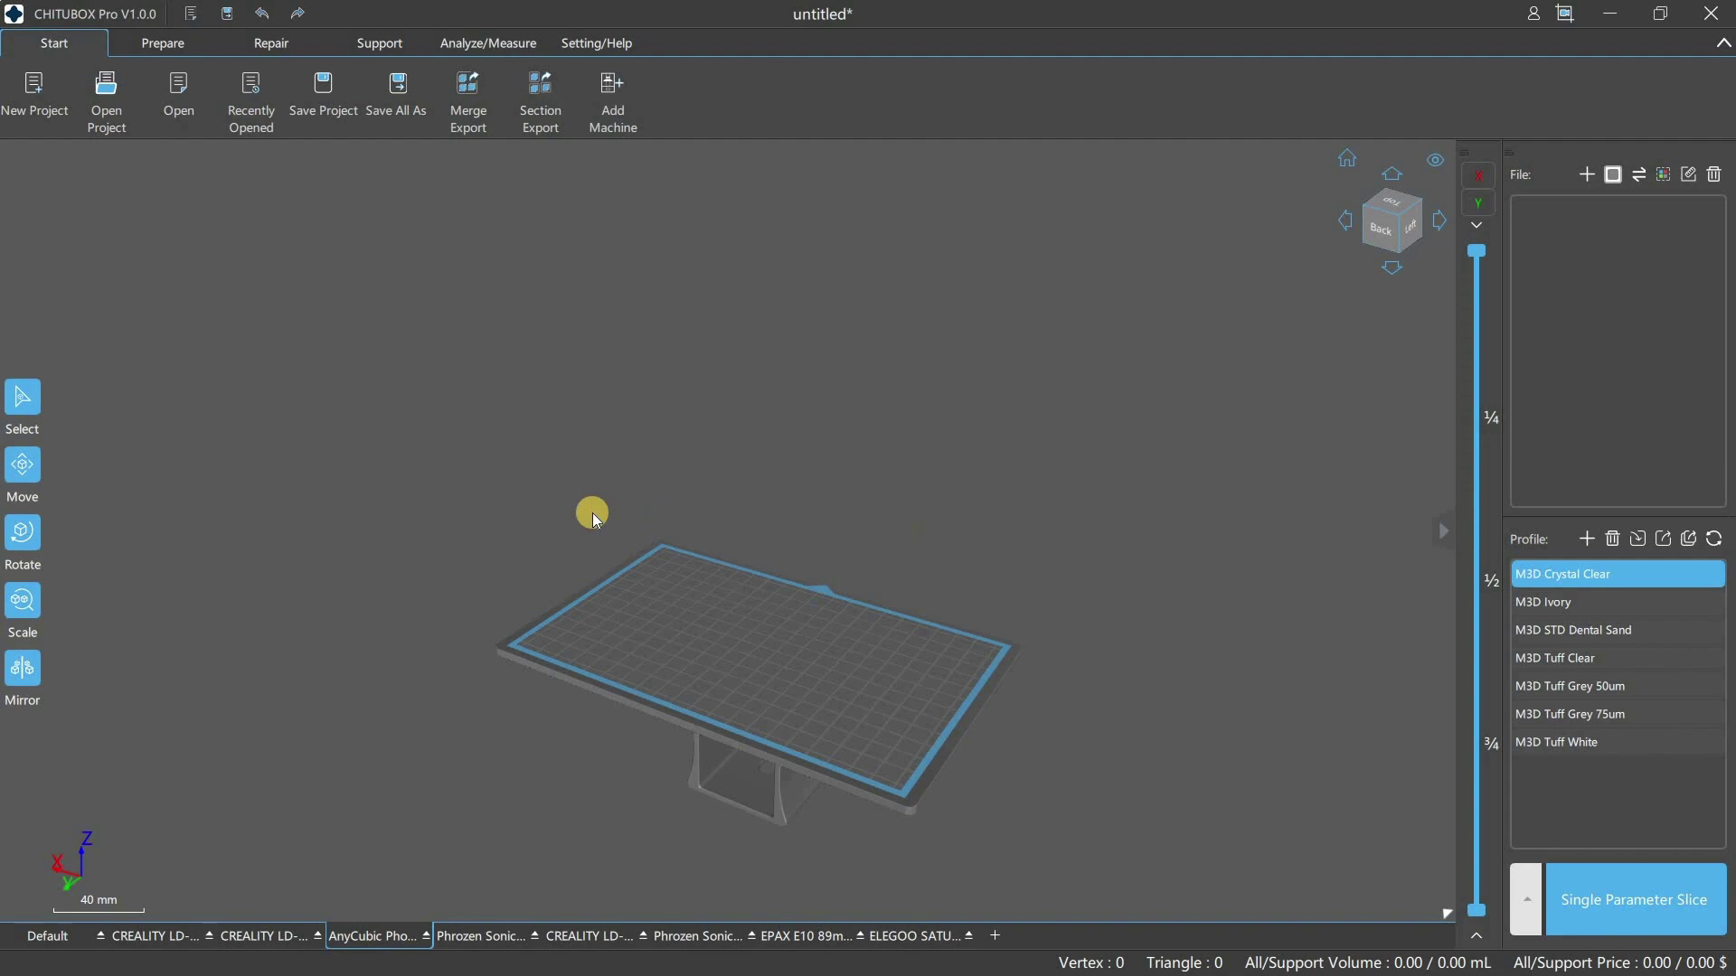
# - Import the LMF_Hand.stl model from the Large Lego Man folder onto the build plate
pyautogui.click(1582, 174)
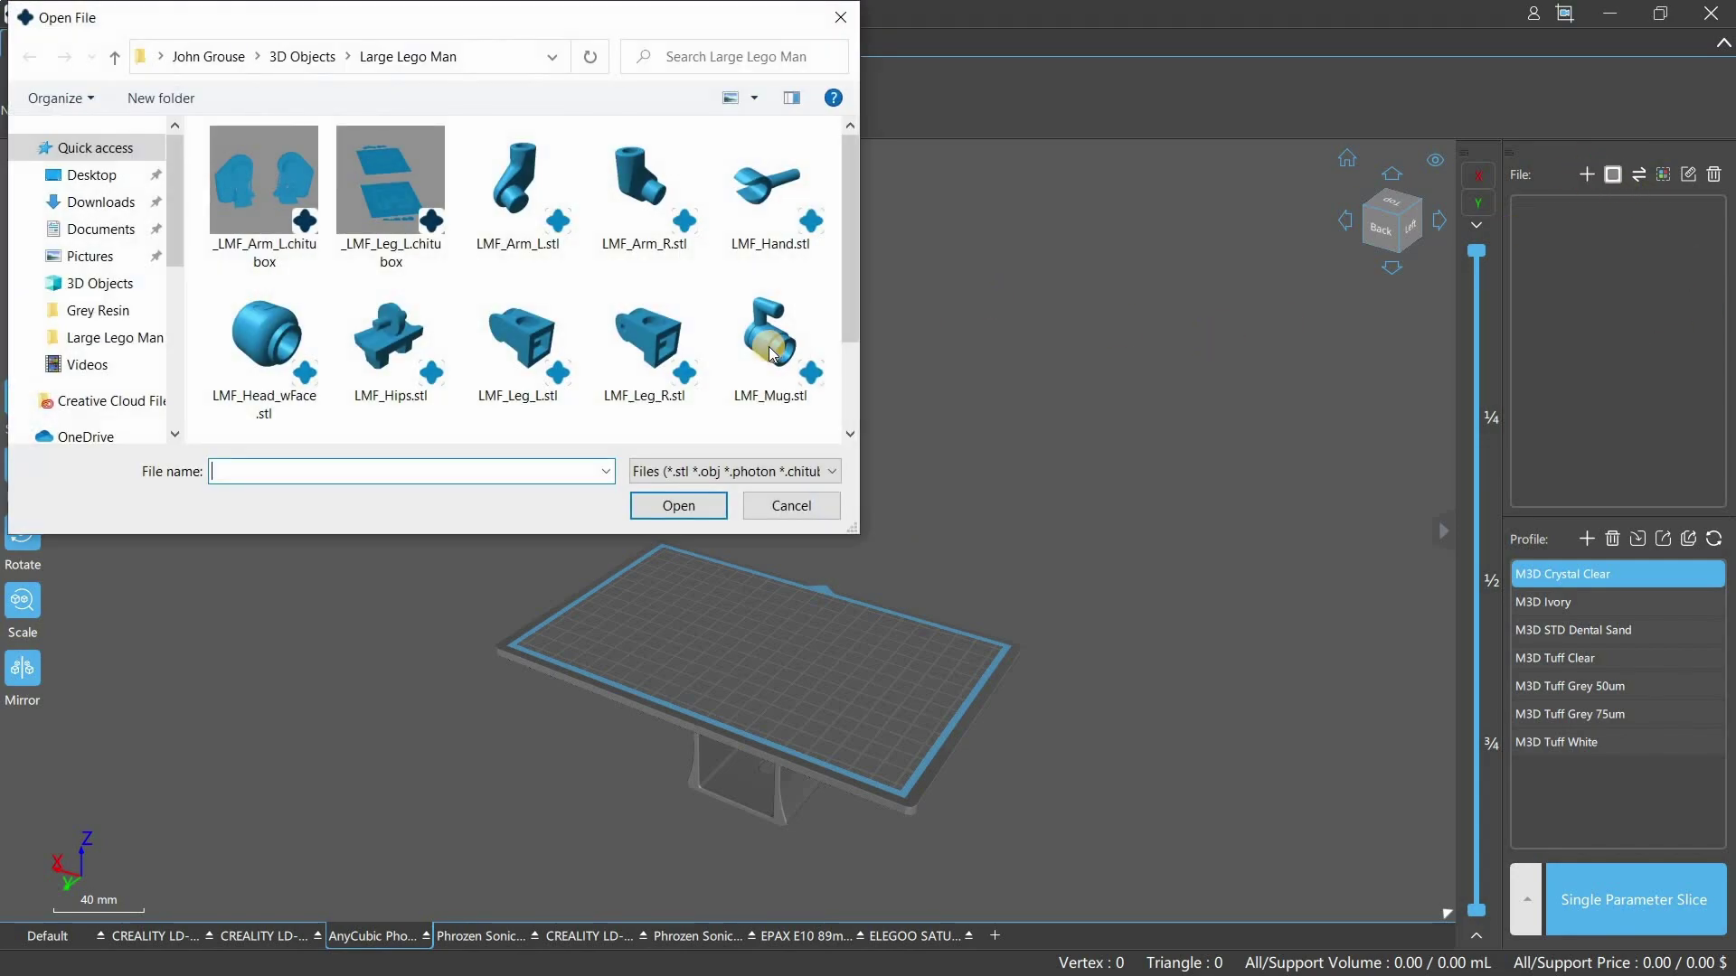
pyautogui.click(773, 353)
pyautogui.click(778, 194)
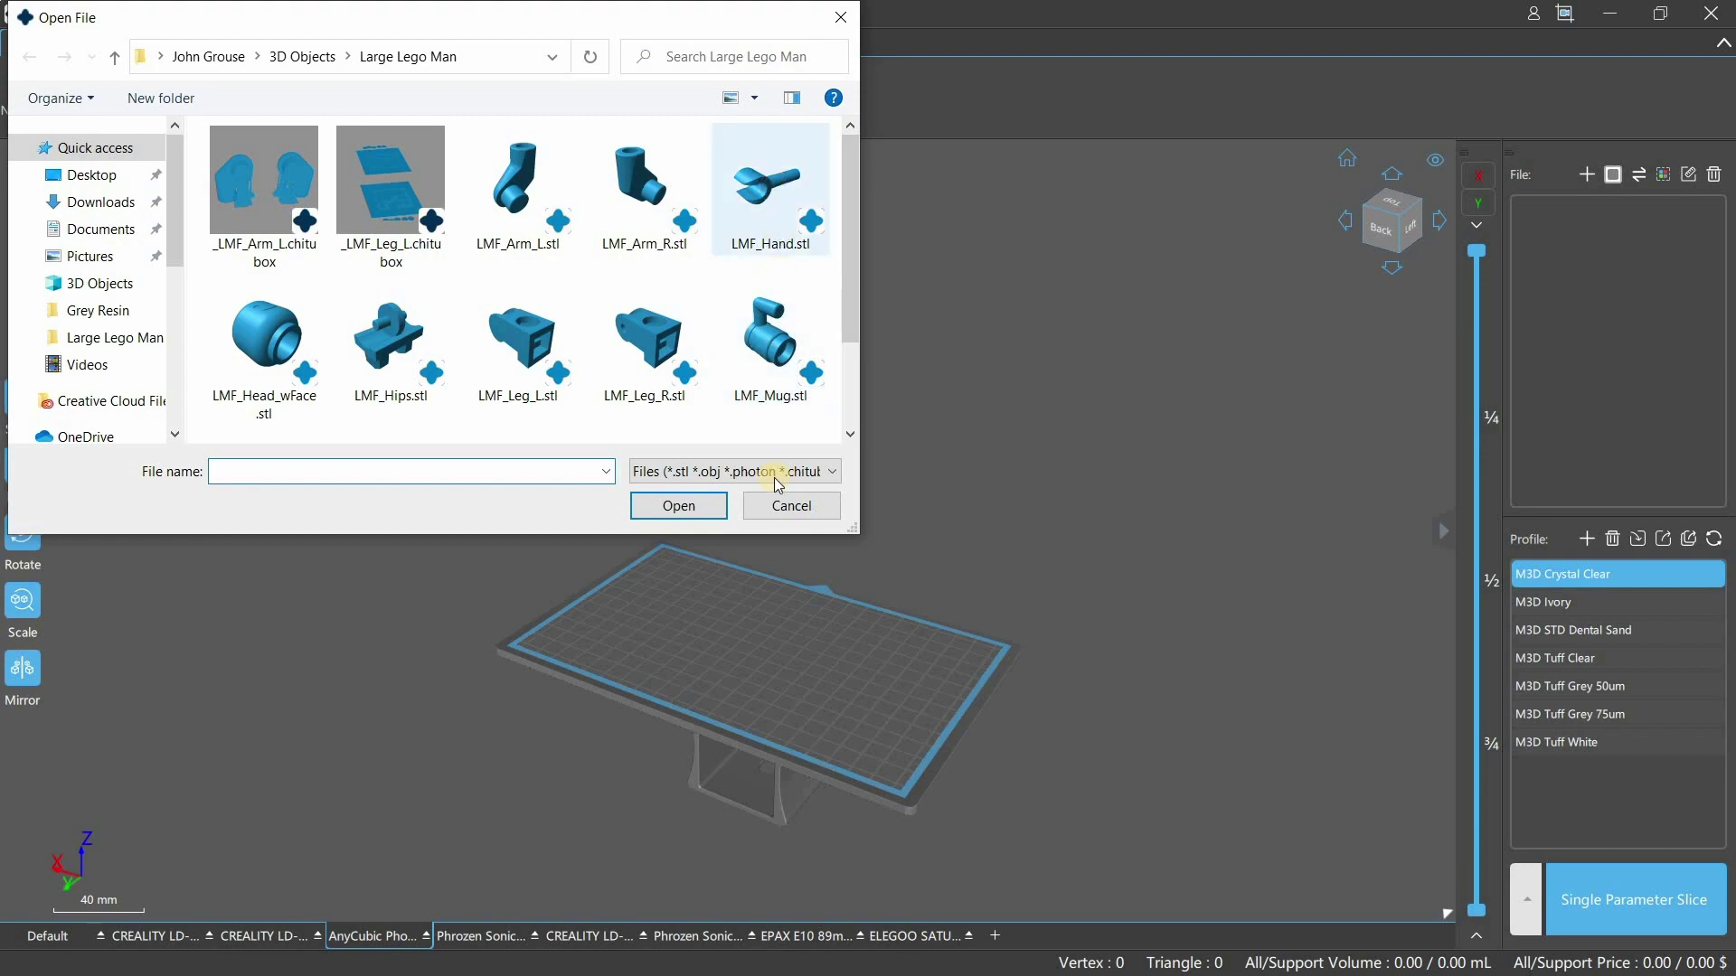
pyautogui.click(707, 506)
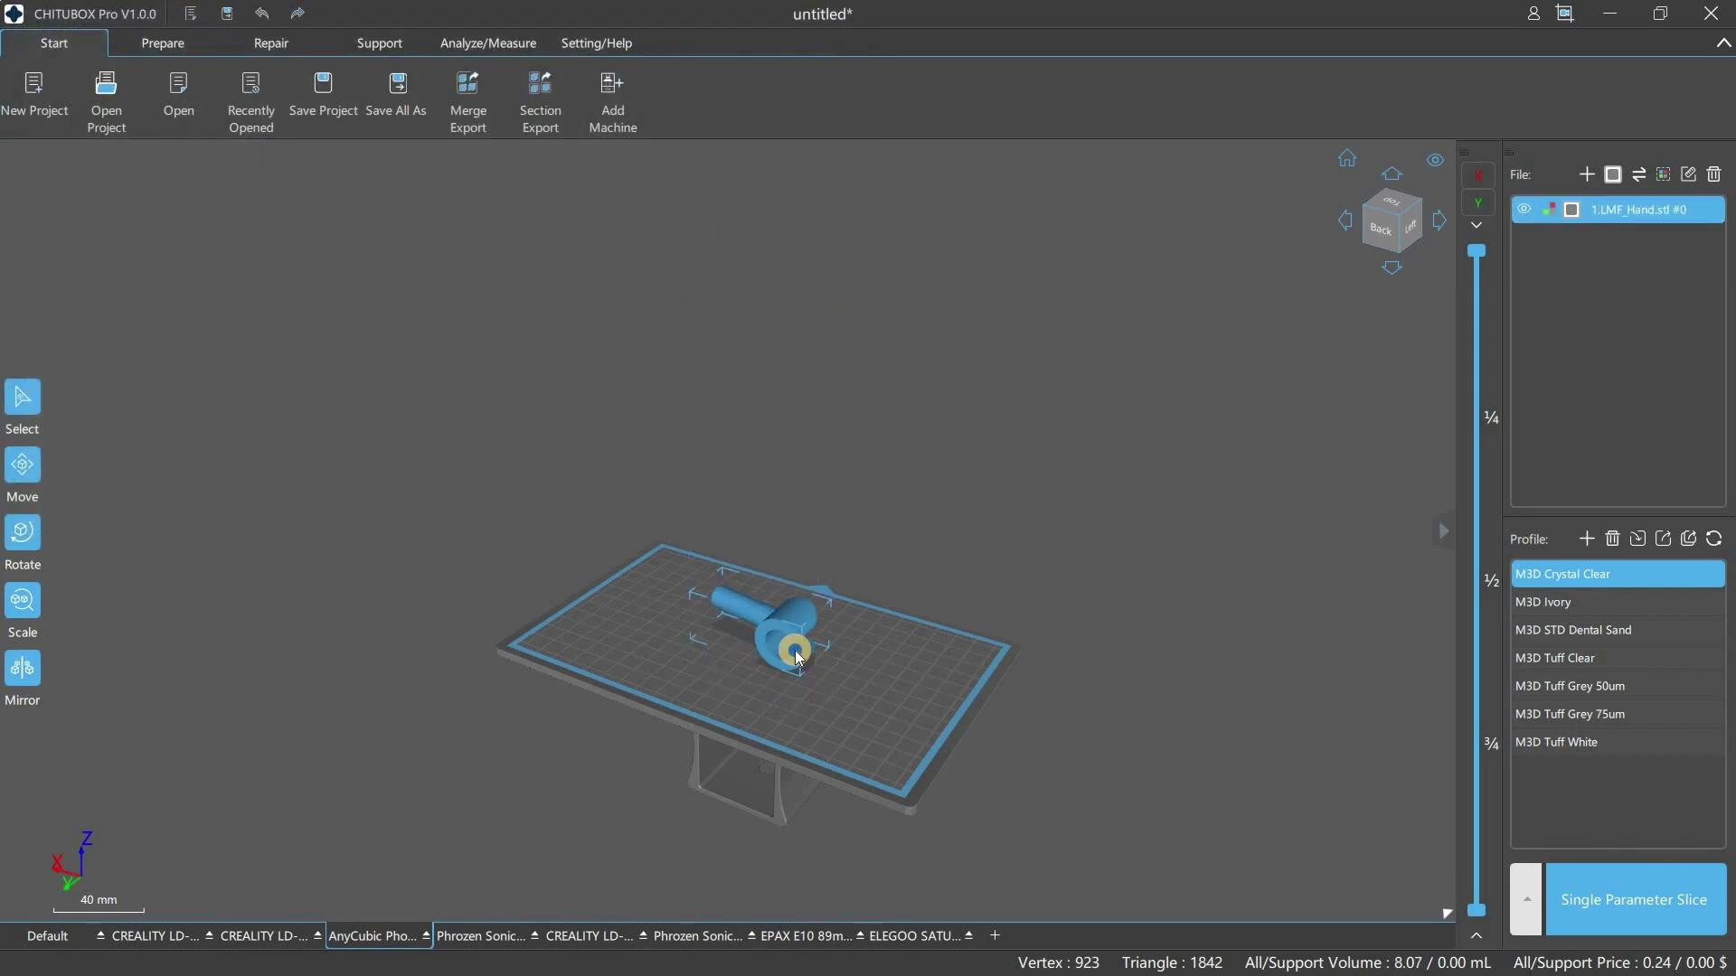
# - Stand the hand model upright on the flat end of its rod using the Rotate tool's Flatten by face option
pyautogui.moveTo(731, 642)
pyautogui.mouseDown(button='right')
pyautogui.moveTo(543, 662)
pyautogui.moveTo(826, 721)
pyautogui.moveTo(922, 720)
pyautogui.moveTo(761, 642)
pyautogui.moveTo(913, 678)
pyautogui.mouseUp(button='right')
pyautogui.scroll(3, 761, 642)
pyautogui.scroll(3, 797, 691)
pyautogui.click(23, 536)
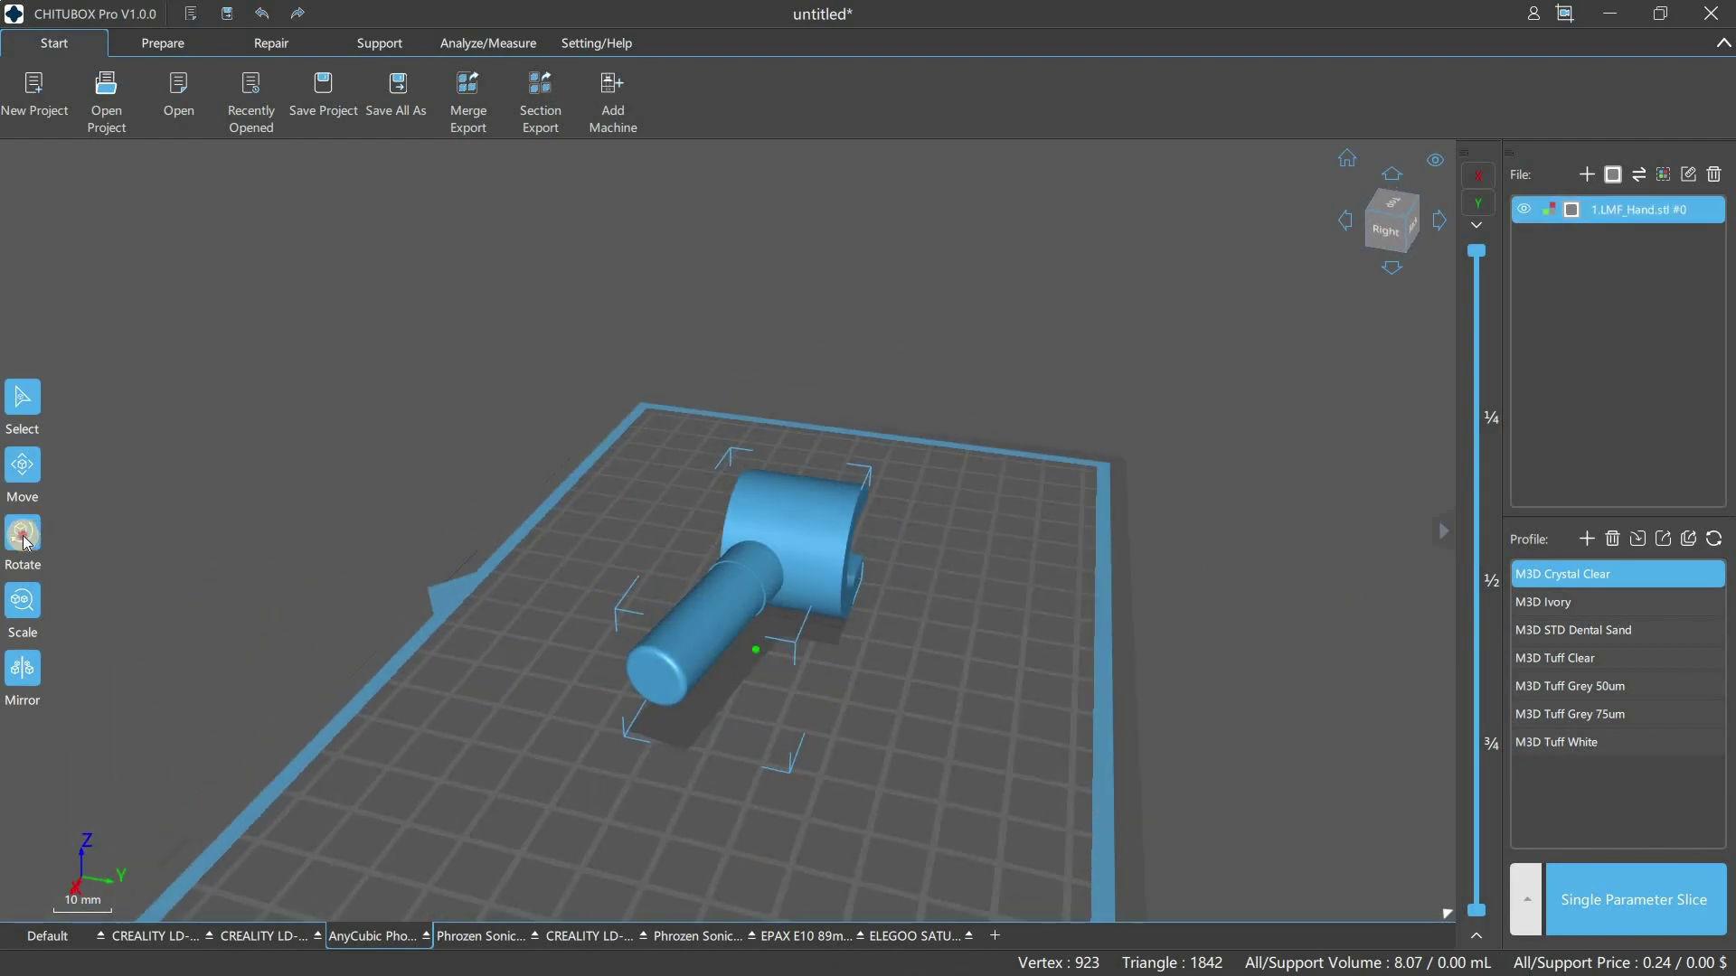
pyautogui.click(24, 538)
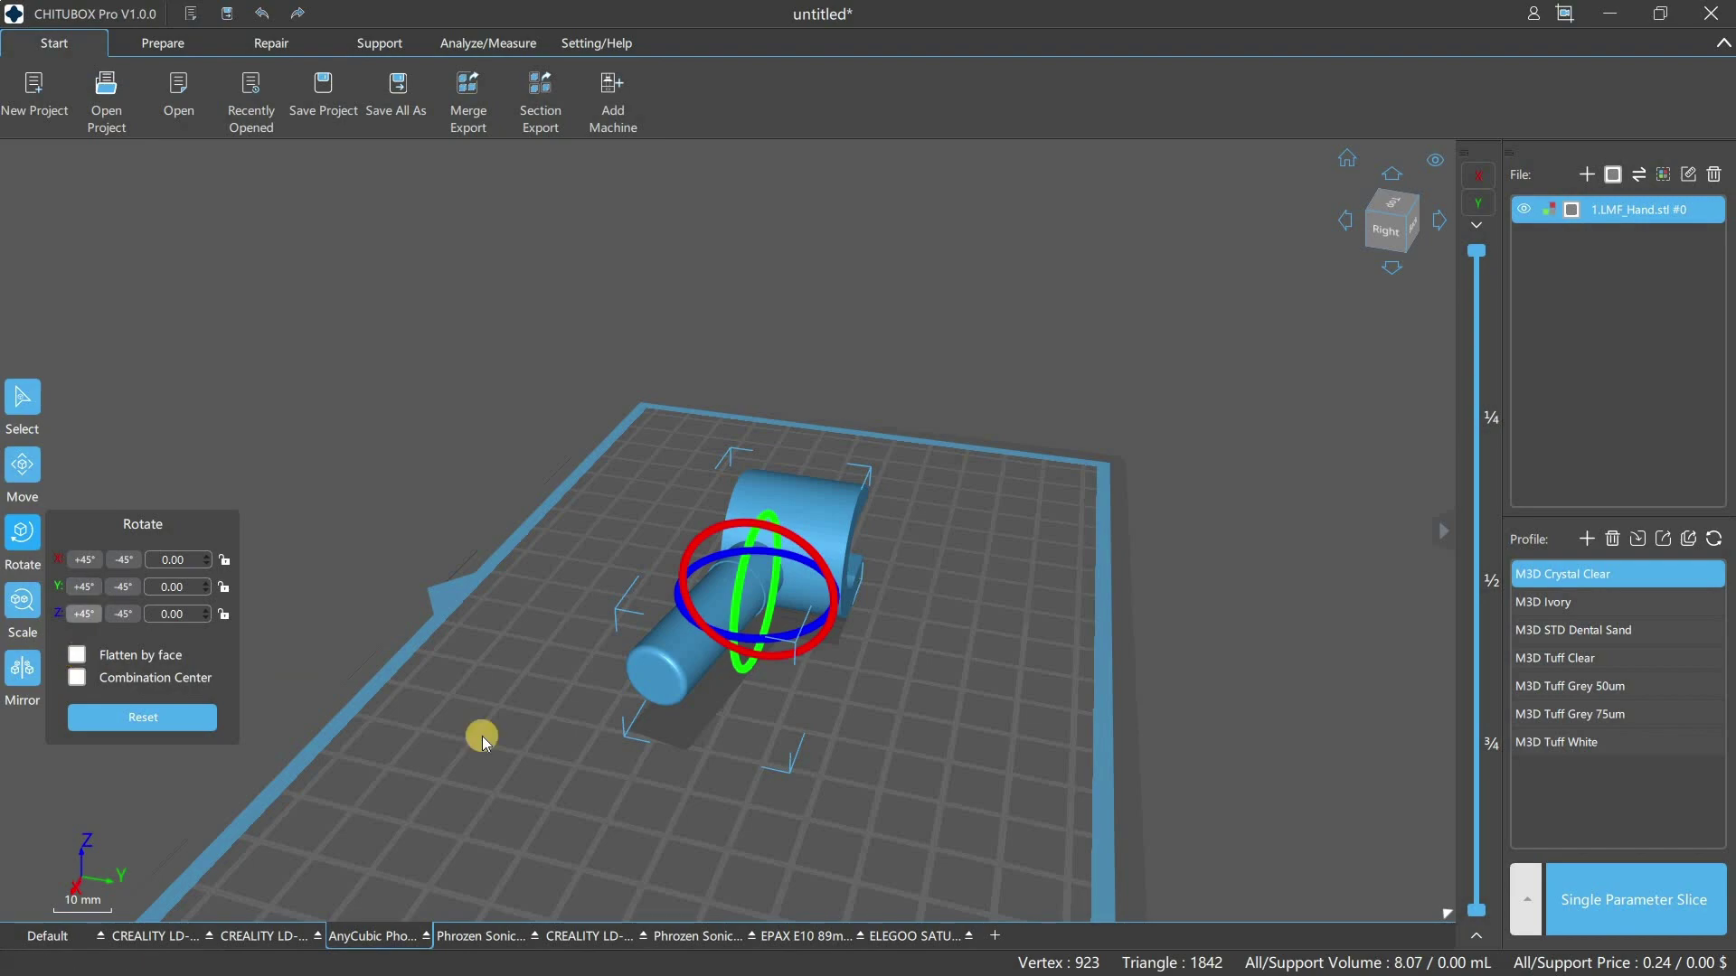
pyautogui.press('f')
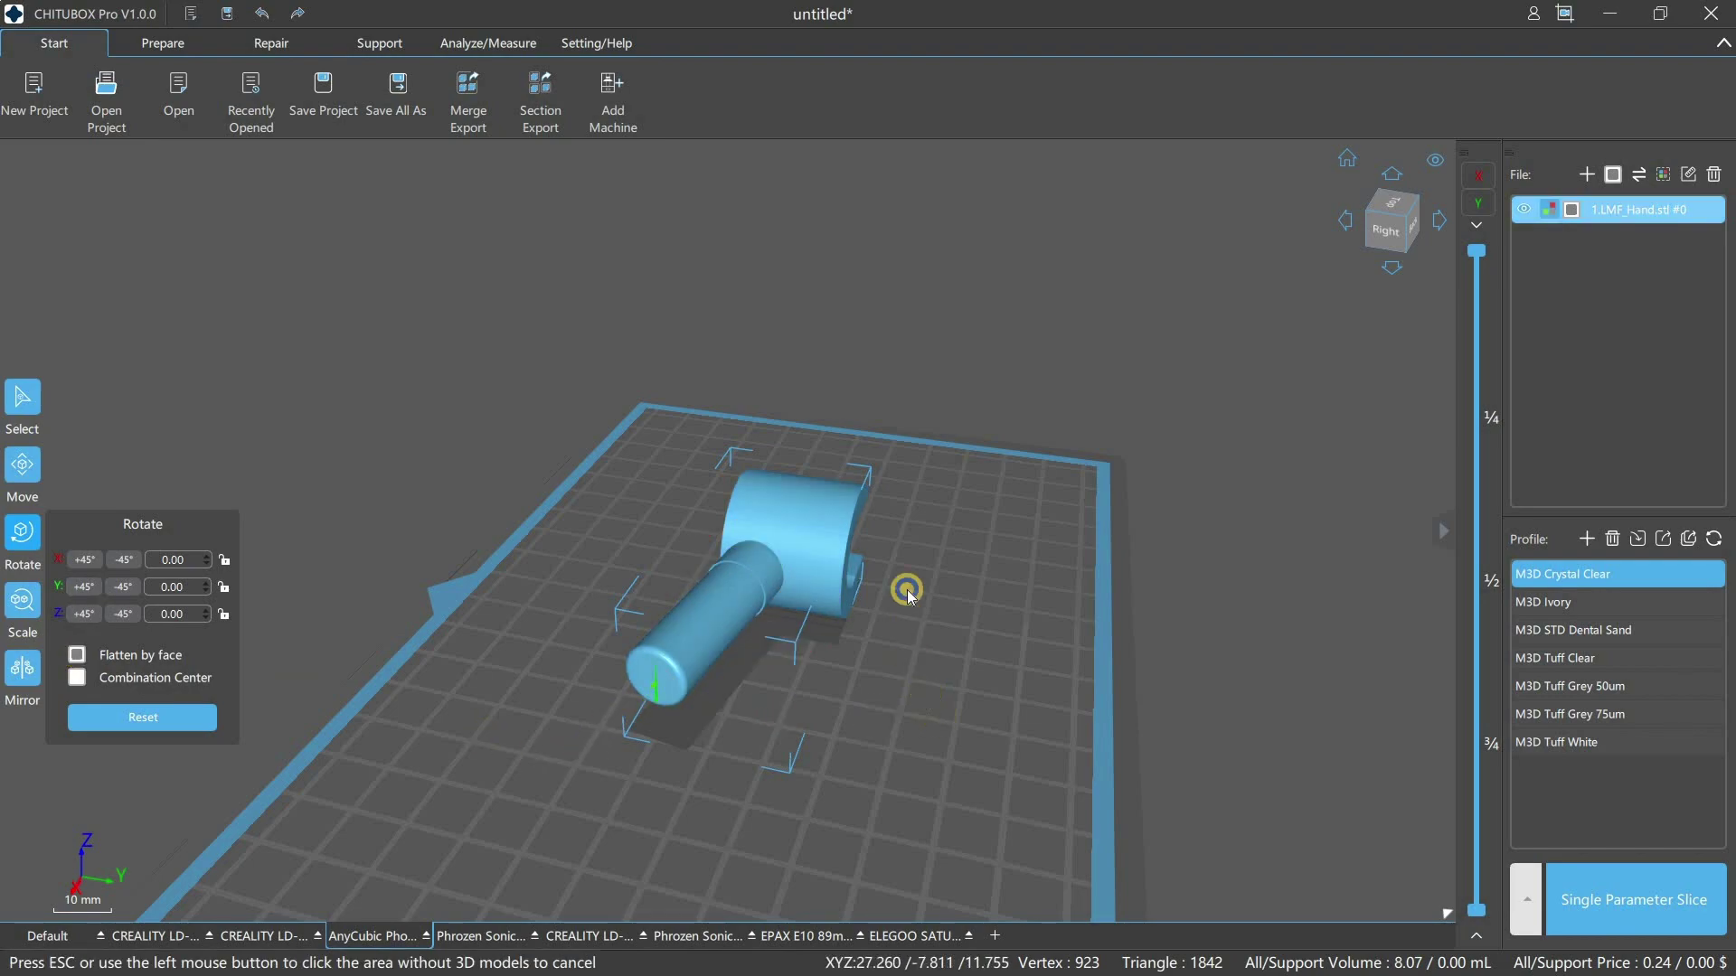
pyautogui.click(903, 549)
pyautogui.moveTo(903, 549); pyautogui.dragTo(248, 68, button='right')
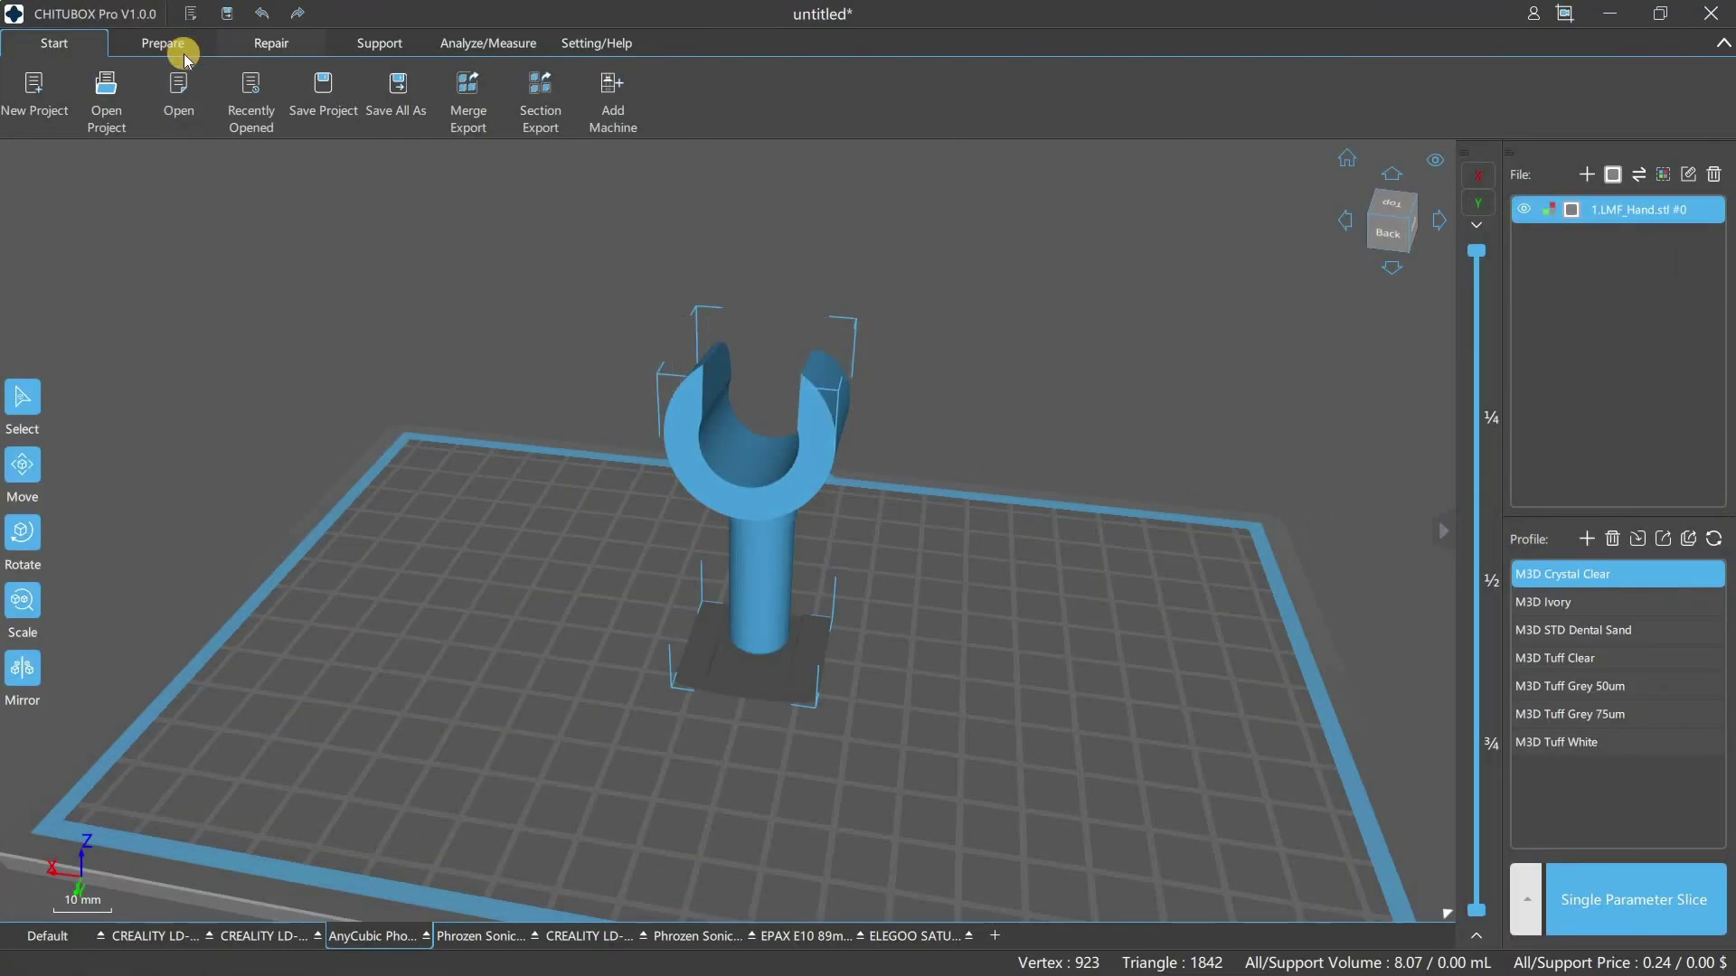
# - Run Auto Orientation on the hand model to apply the recommended print orientation
pyautogui.click(180, 44)
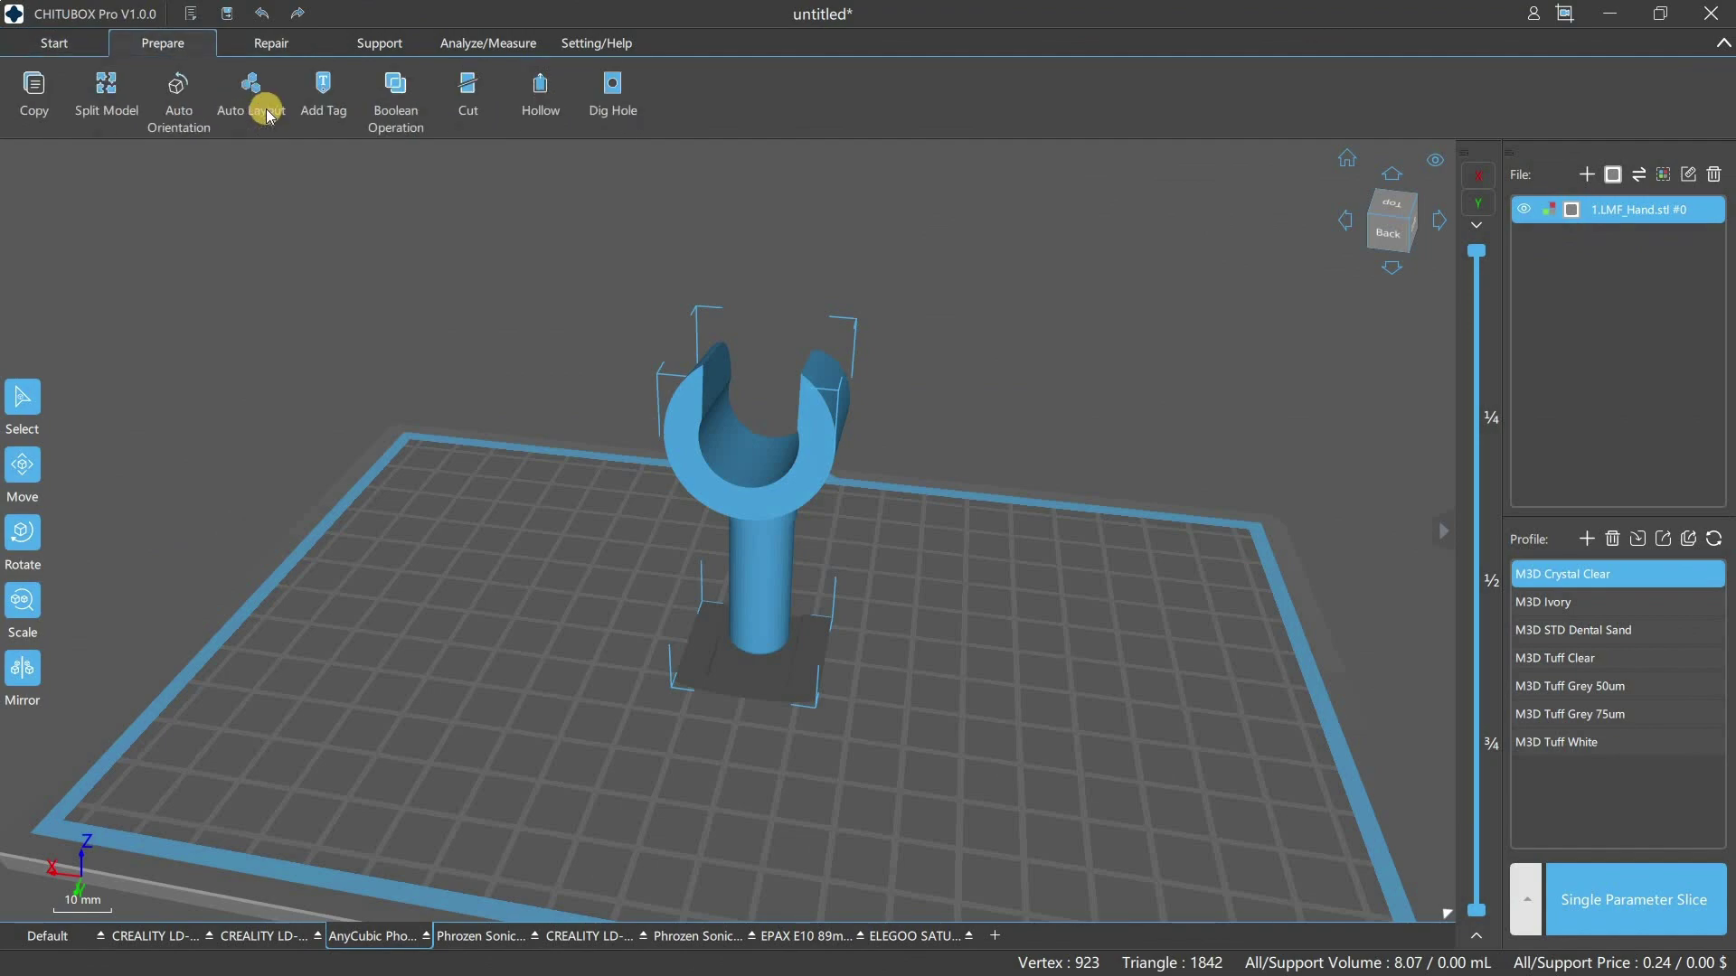
pyautogui.click(180, 118)
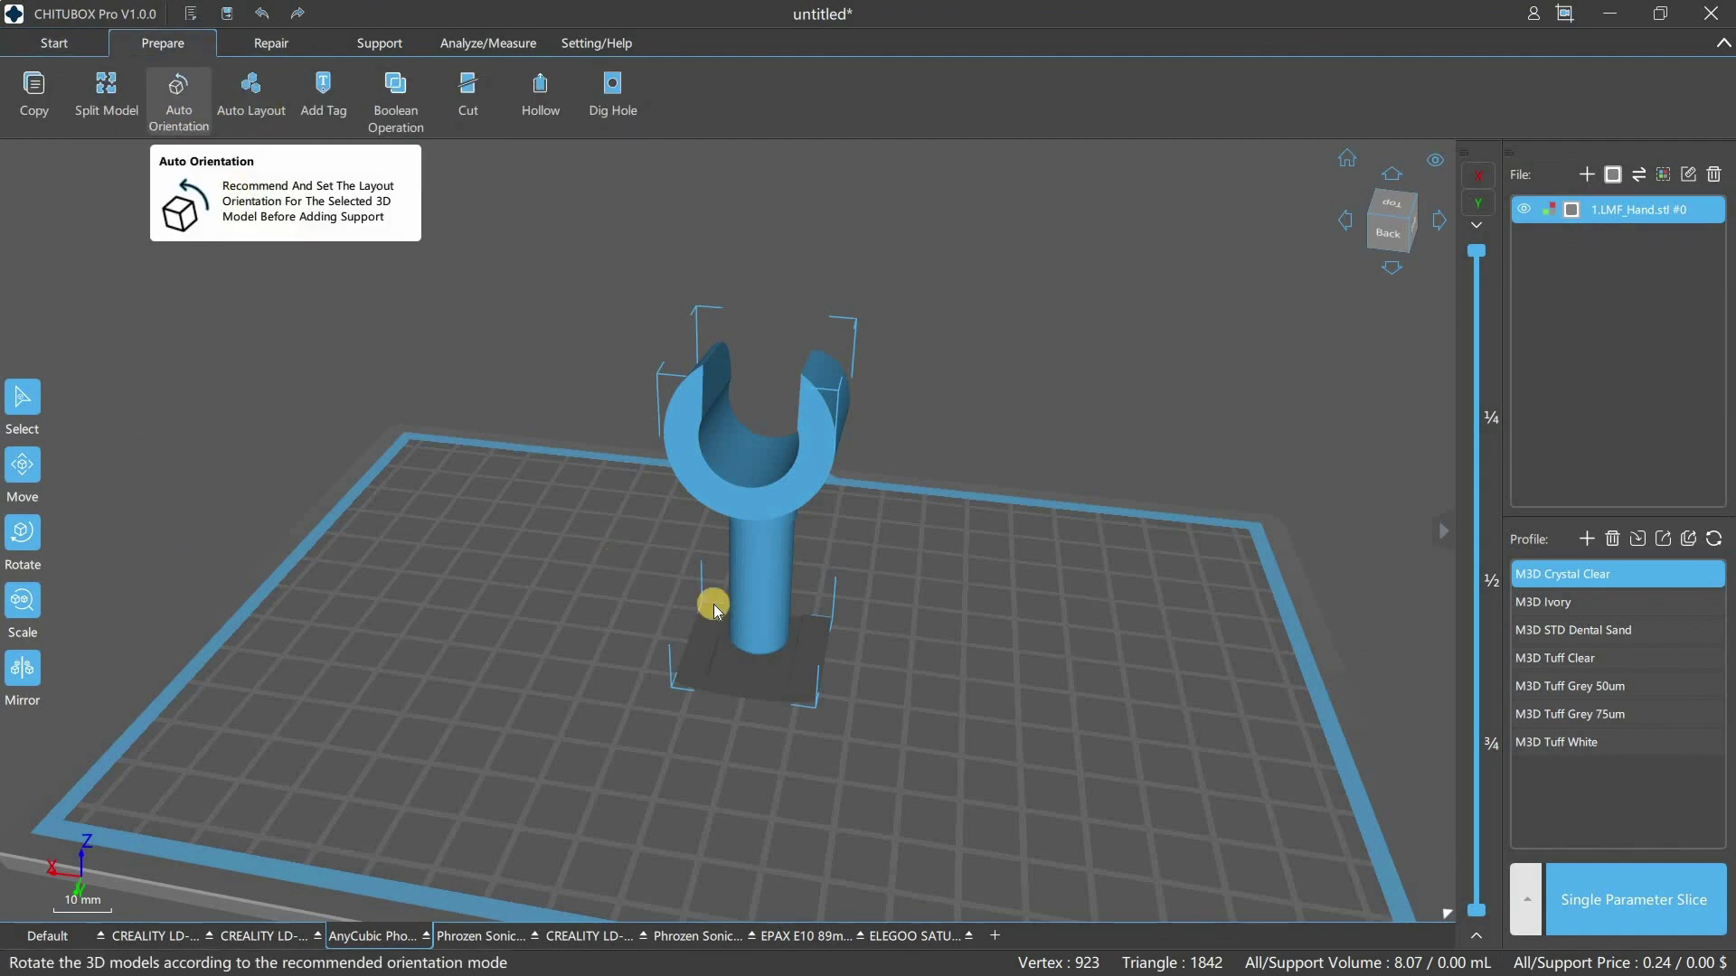
pyautogui.moveTo(805, 515); pyautogui.dragTo(931, 633, button='right')
pyautogui.click(172, 94)
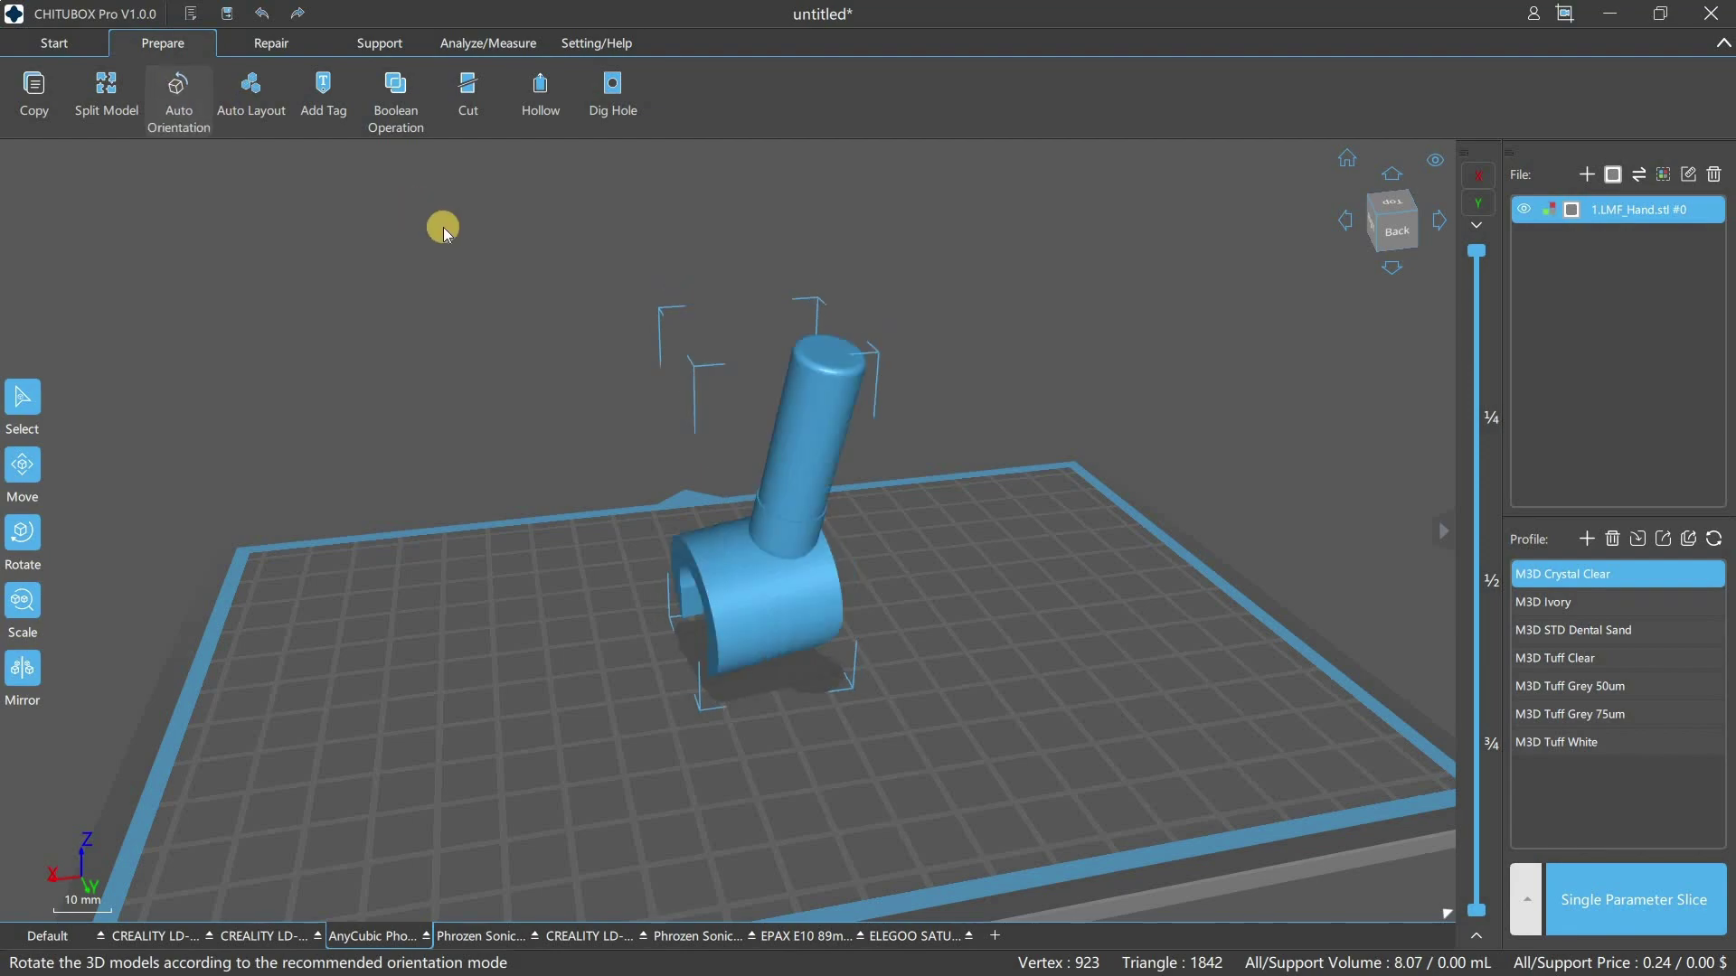
pyautogui.moveTo(1022, 506); pyautogui.dragTo(198, 112, button='right')
# - Rotate the hand model freehand and run Auto Orientation on it again, repeating this twice
pyautogui.press('r')
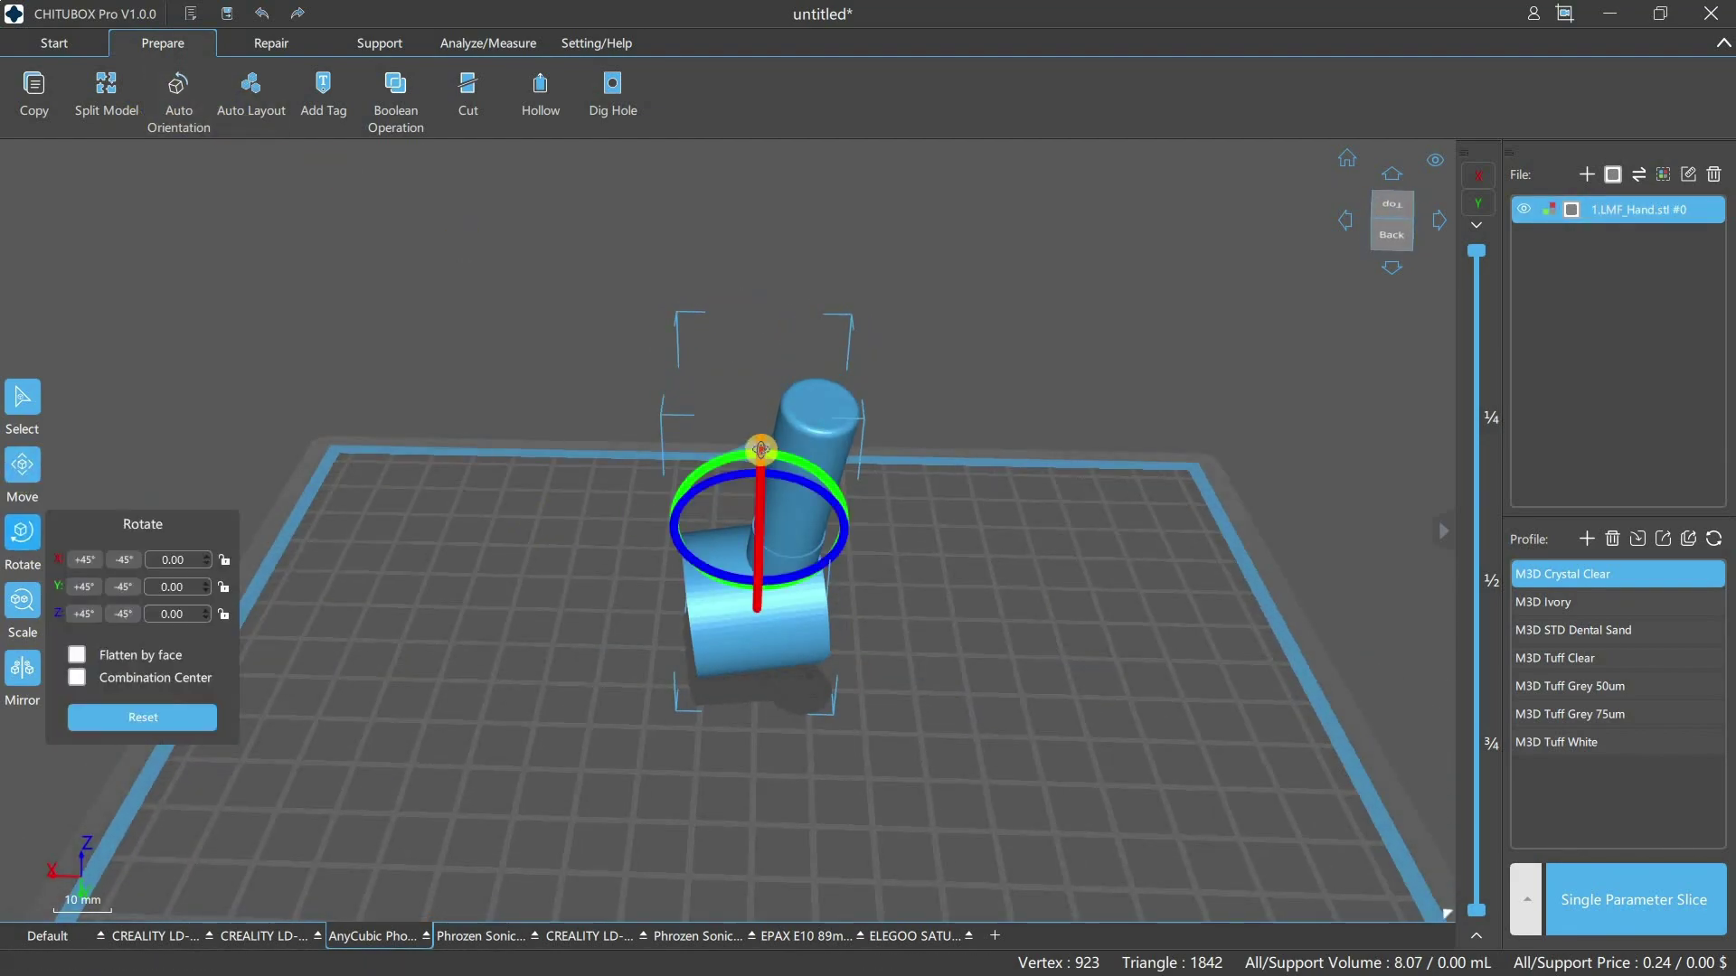
pyautogui.click(185, 107)
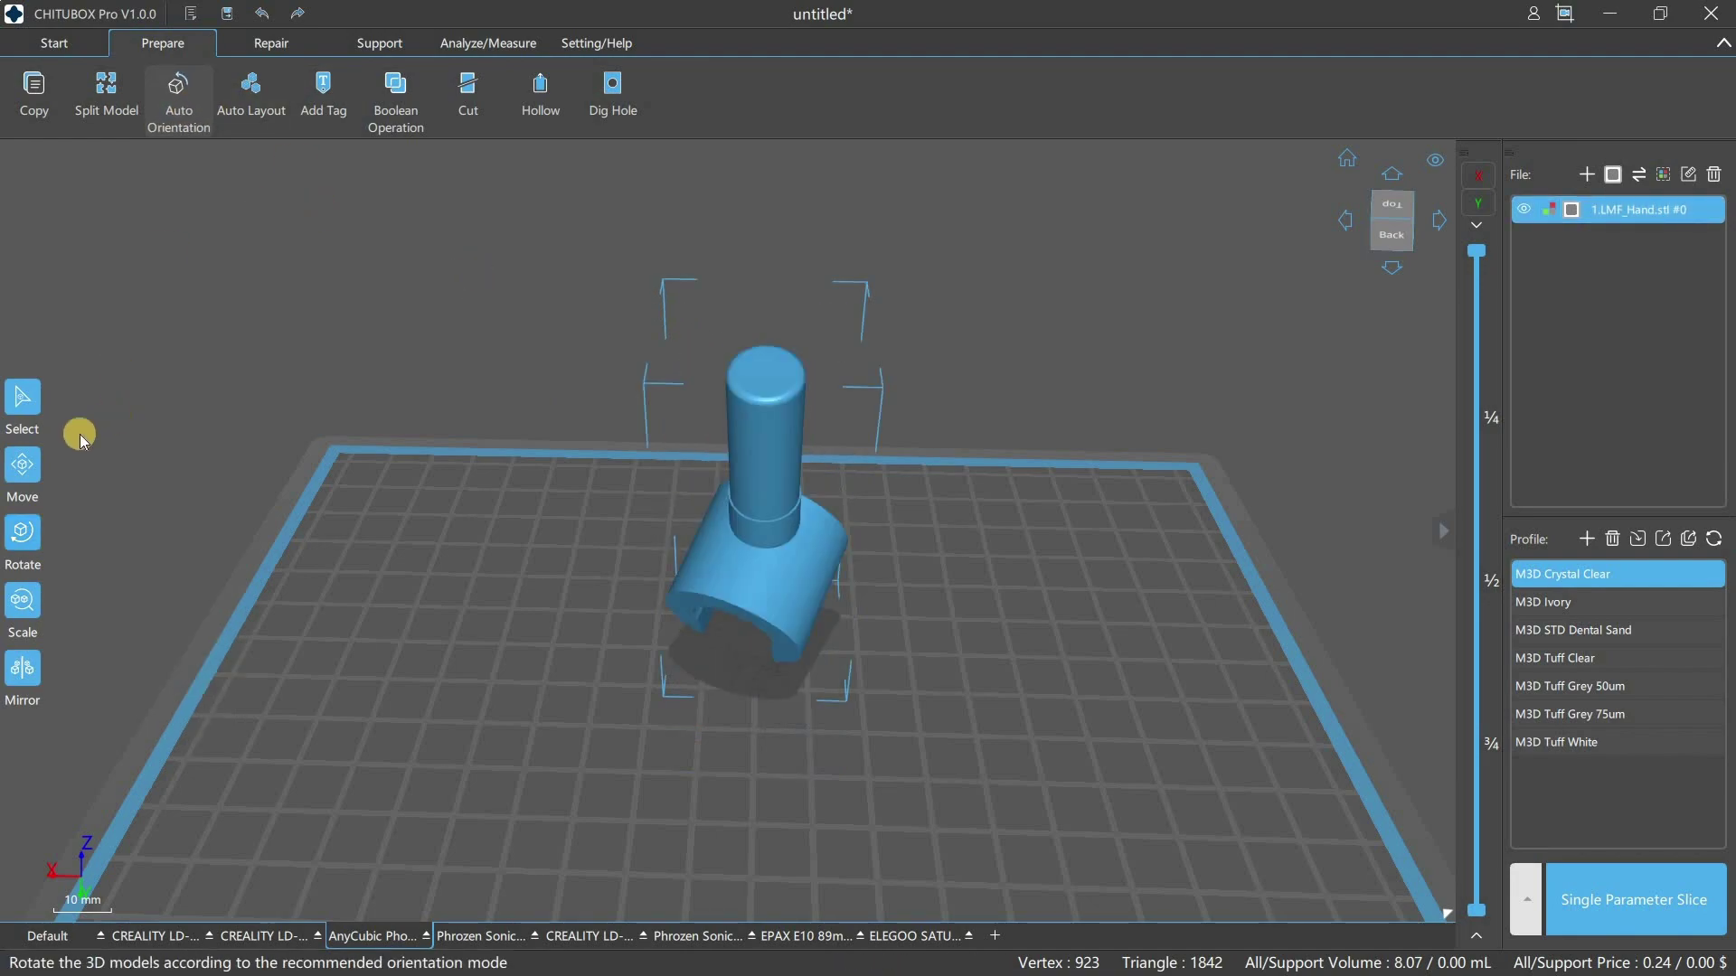
pyautogui.click(16, 535)
pyautogui.click(106, 664)
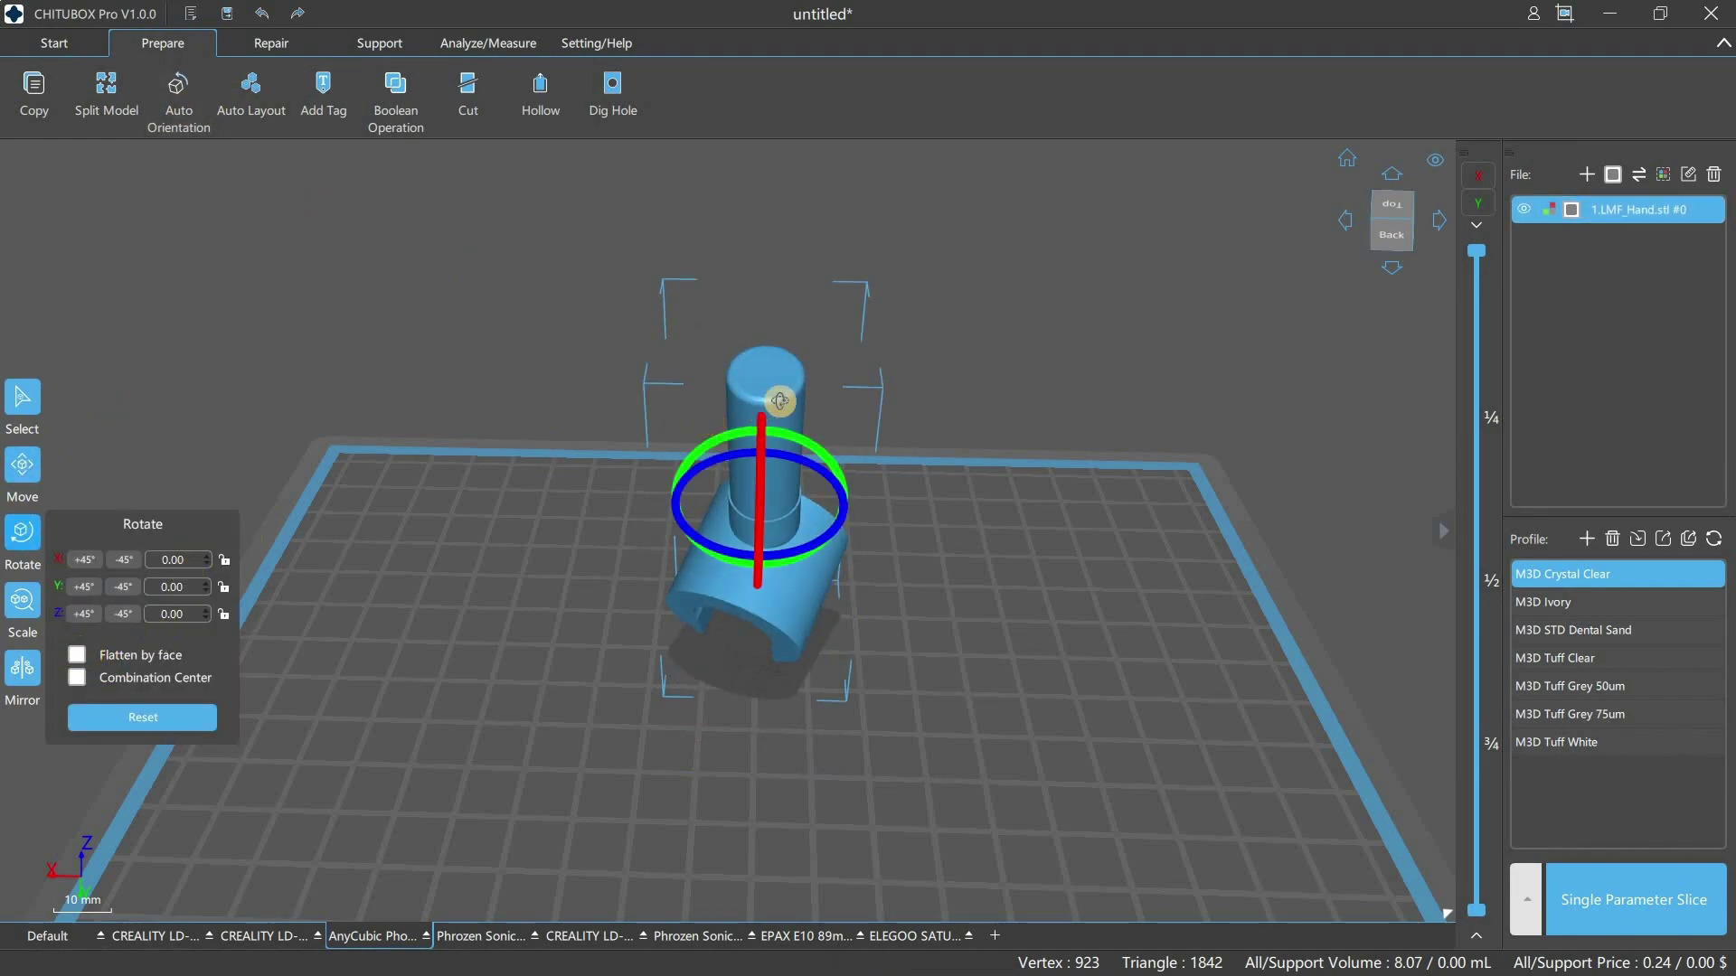
pyautogui.click(765, 378)
pyautogui.click(184, 90)
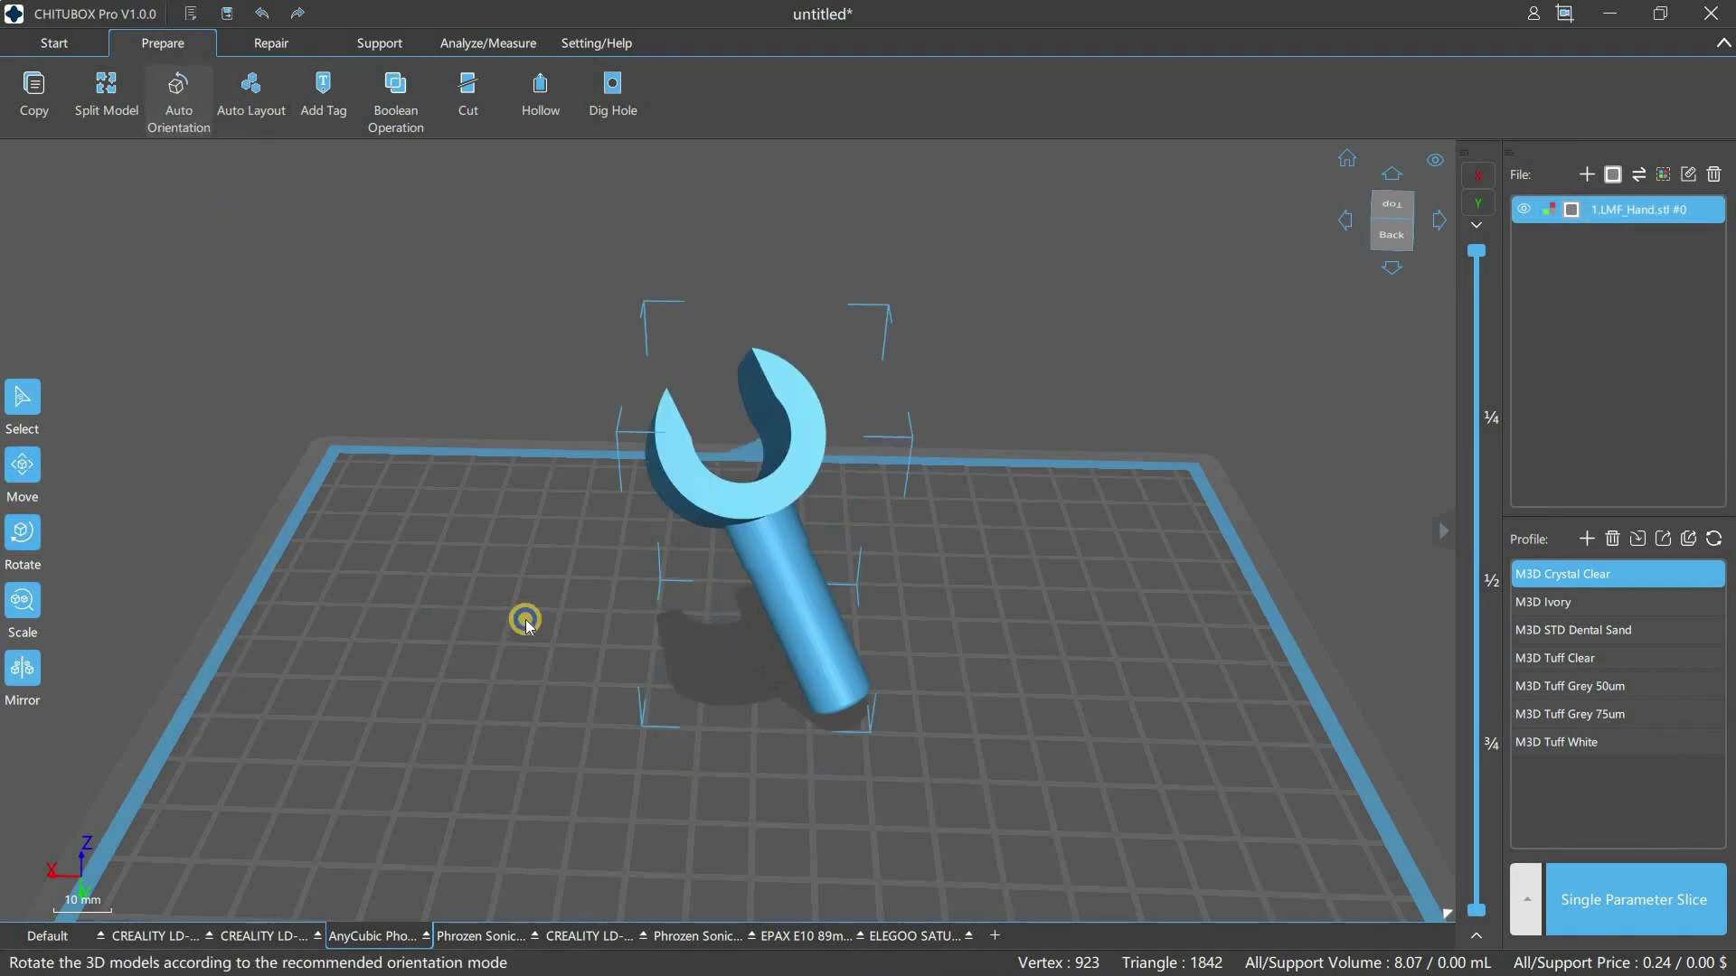
pyautogui.moveTo(523, 620); pyautogui.dragTo(328, 159)
# - Auto-layout the hand model by outline with platform placement, a 24 mm edge margin and the Minimal Area arrangement
pyautogui.click(242, 94)
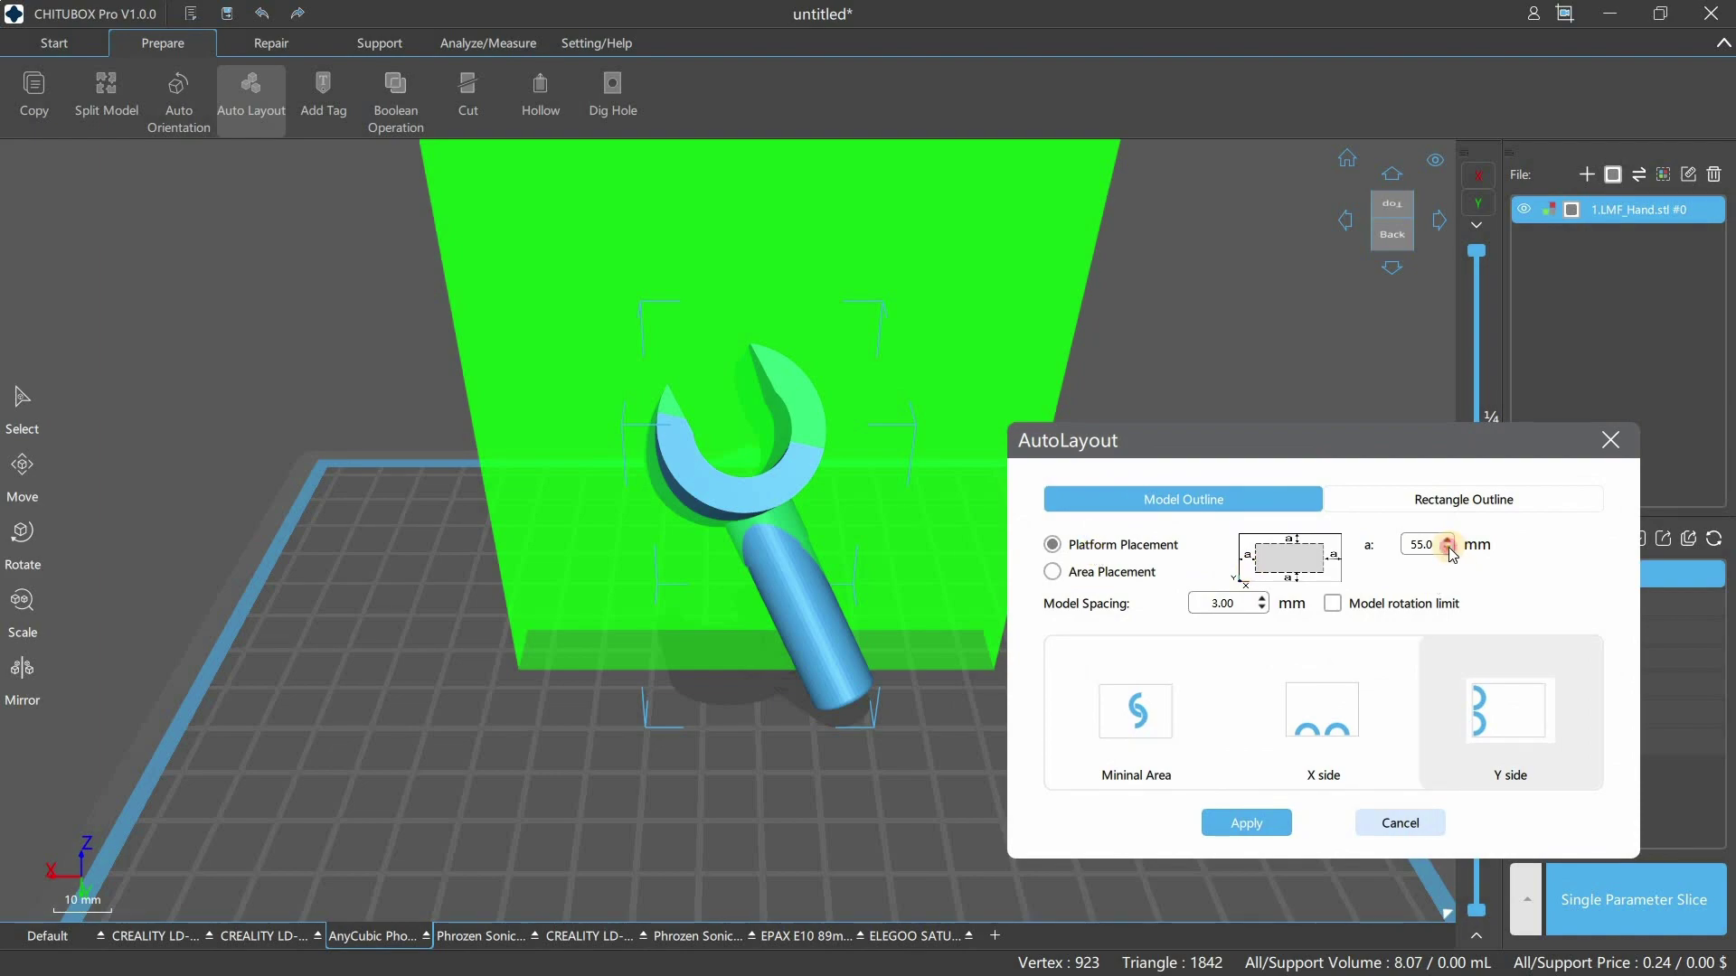
pyautogui.click(1448, 547)
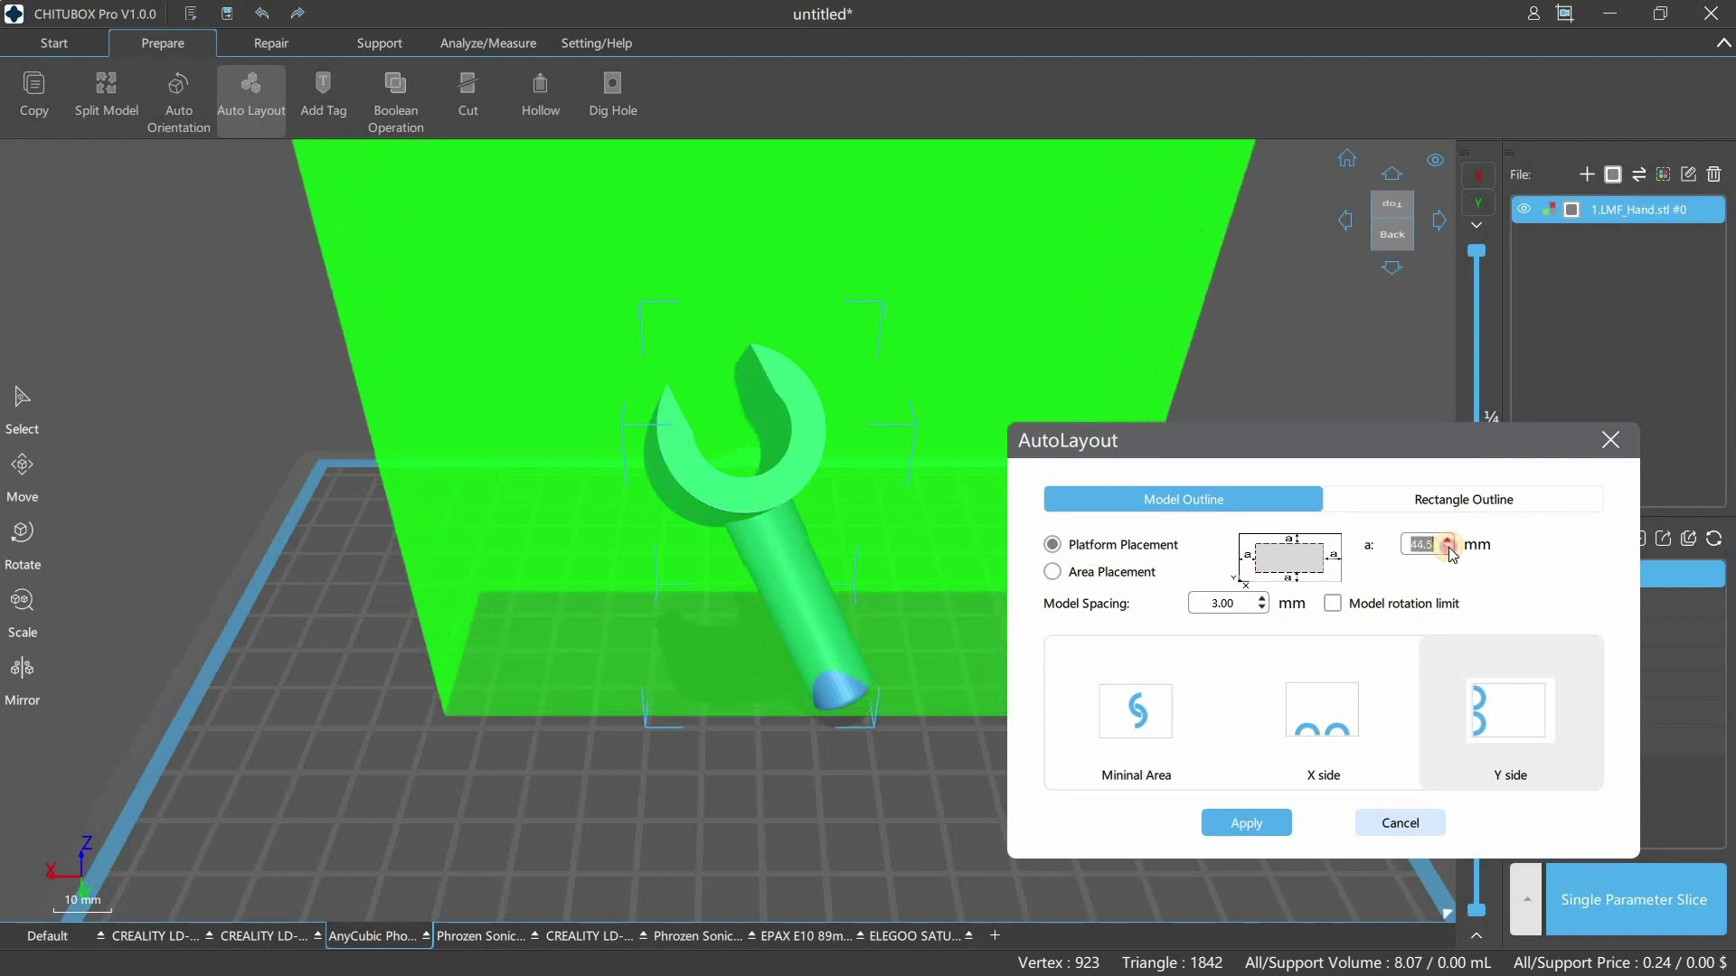
pyautogui.scroll(-20, 1450, 548)
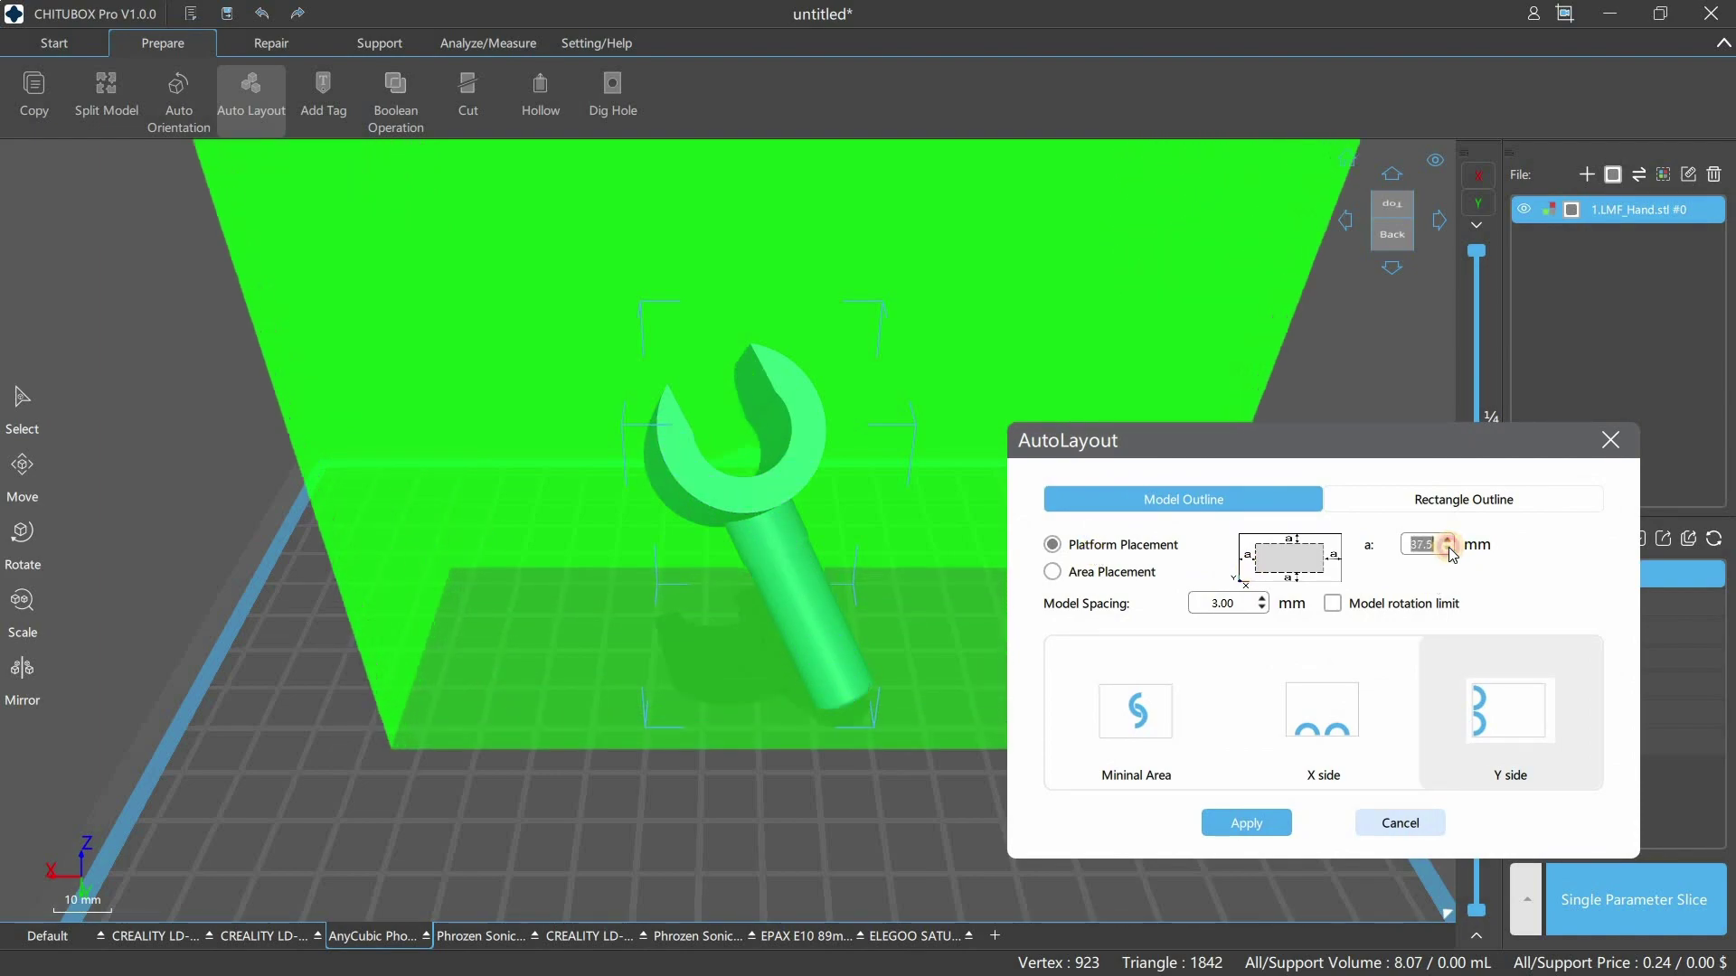
pyautogui.click(1142, 719)
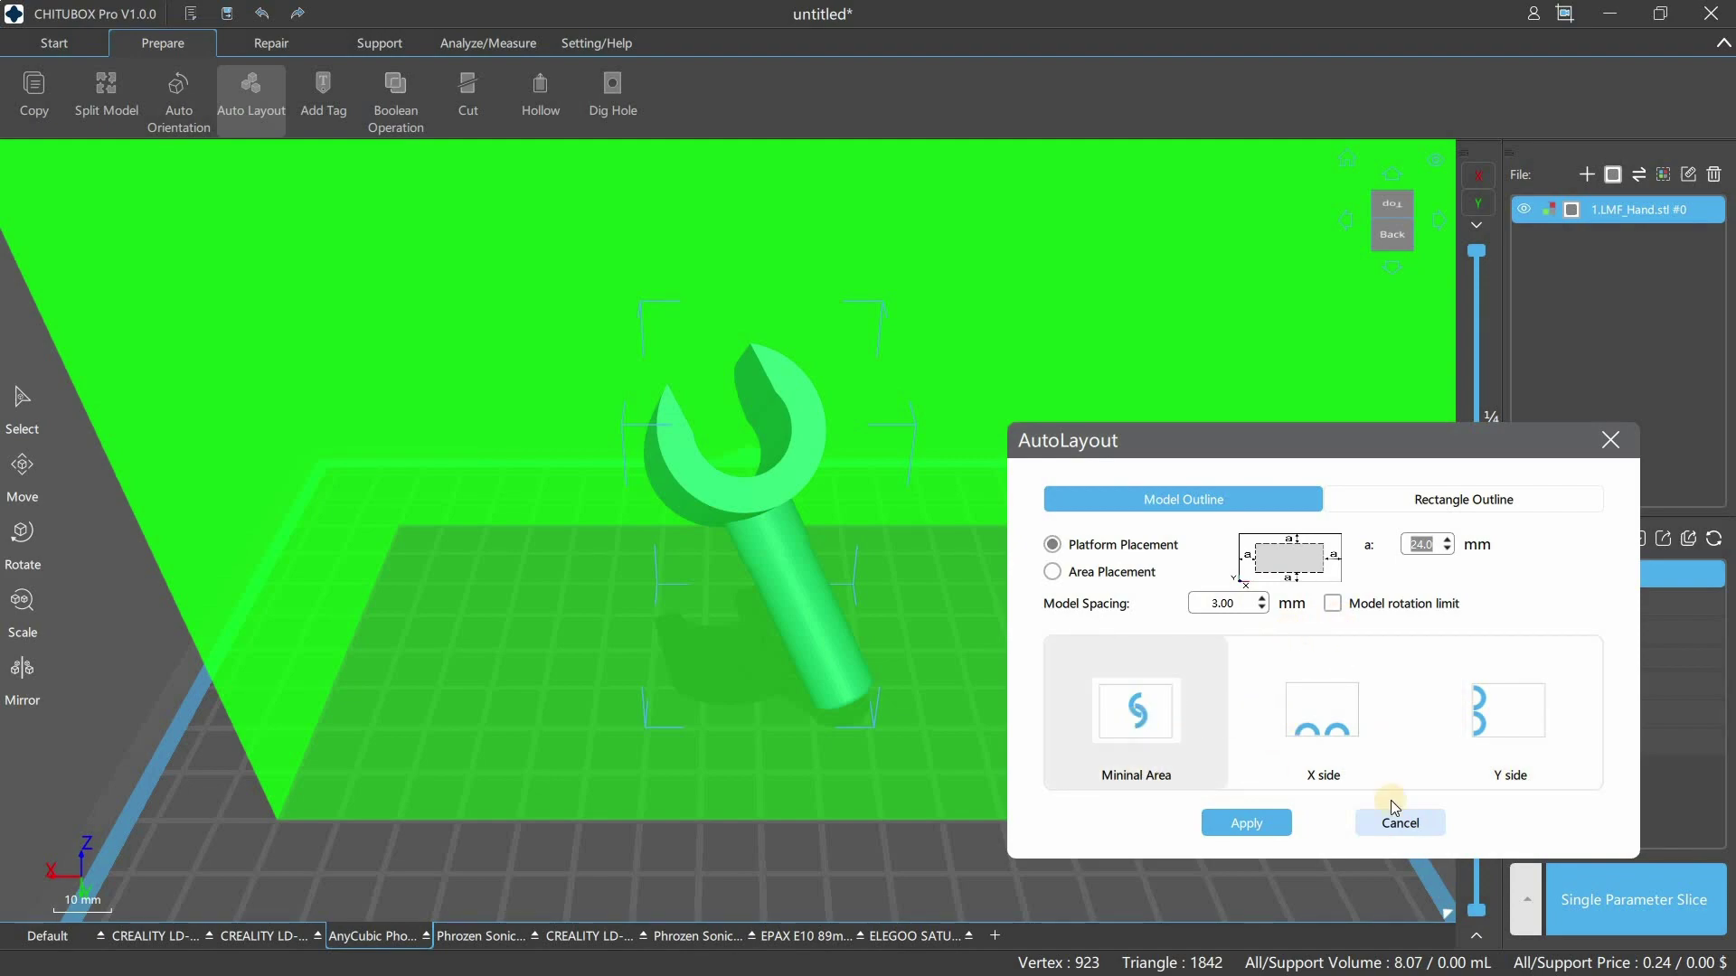
pyautogui.click(1258, 823)
pyautogui.moveTo(1027, 736); pyautogui.dragTo(870, 734)
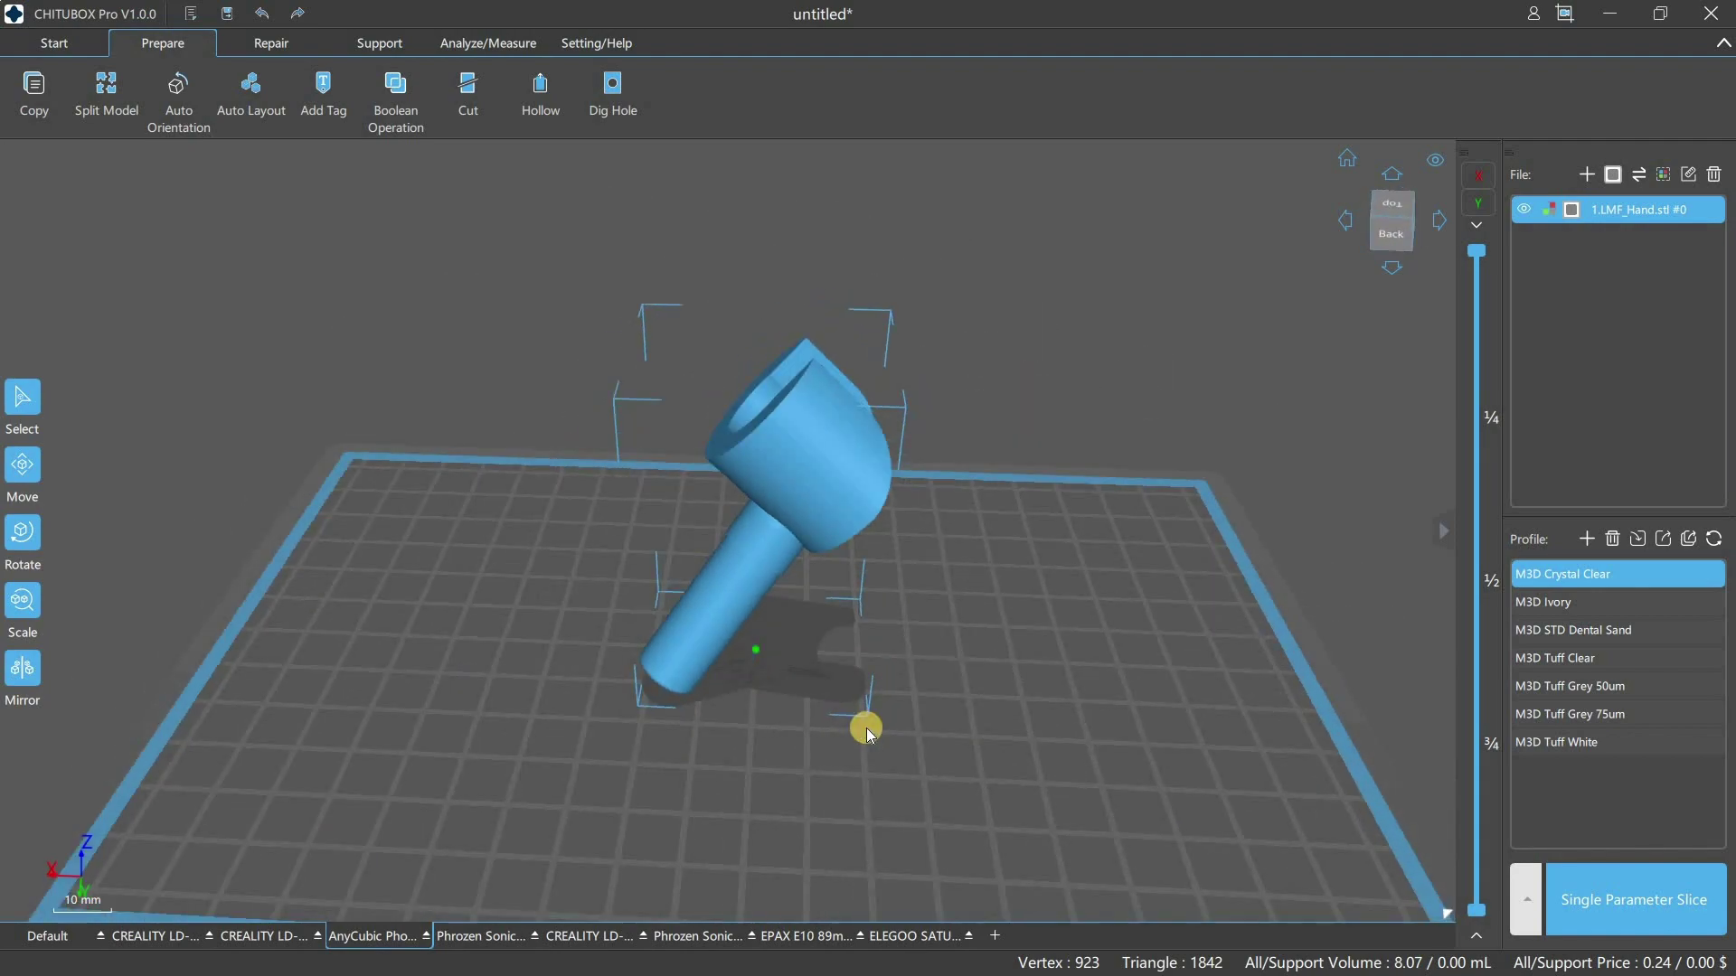
# - Create a "Hello World" text tag for the hand model and set its font size to 9
pyautogui.click(335, 101)
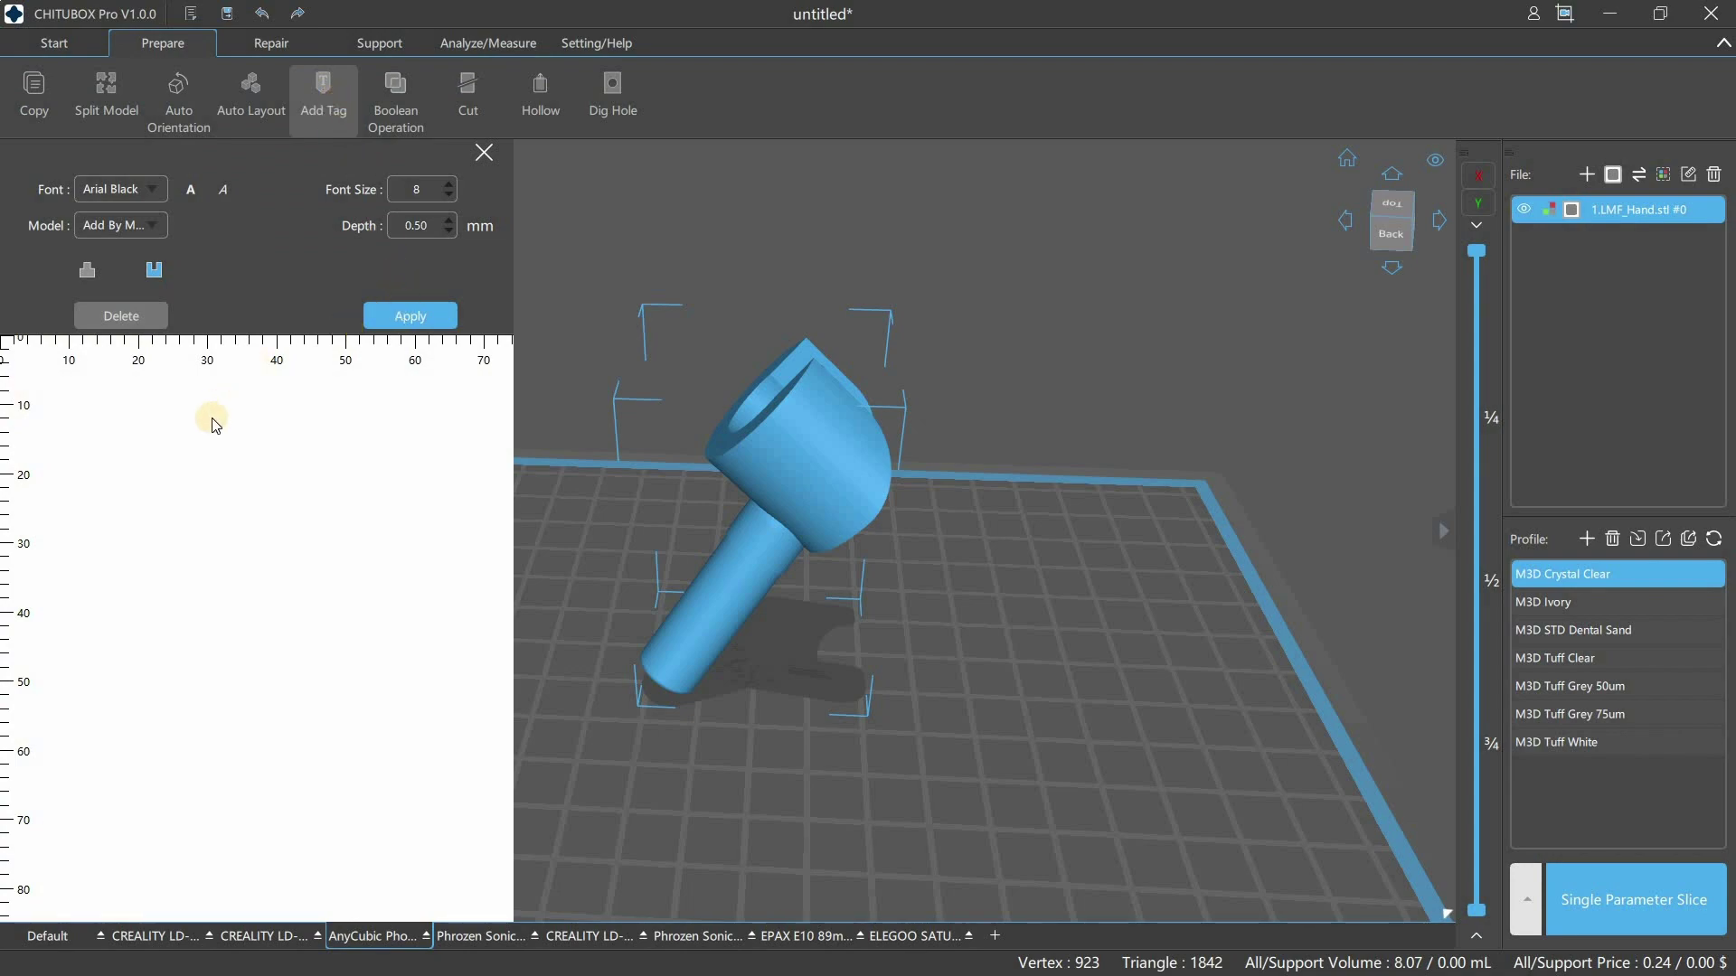
pyautogui.click(130, 423)
pyautogui.click(135, 429)
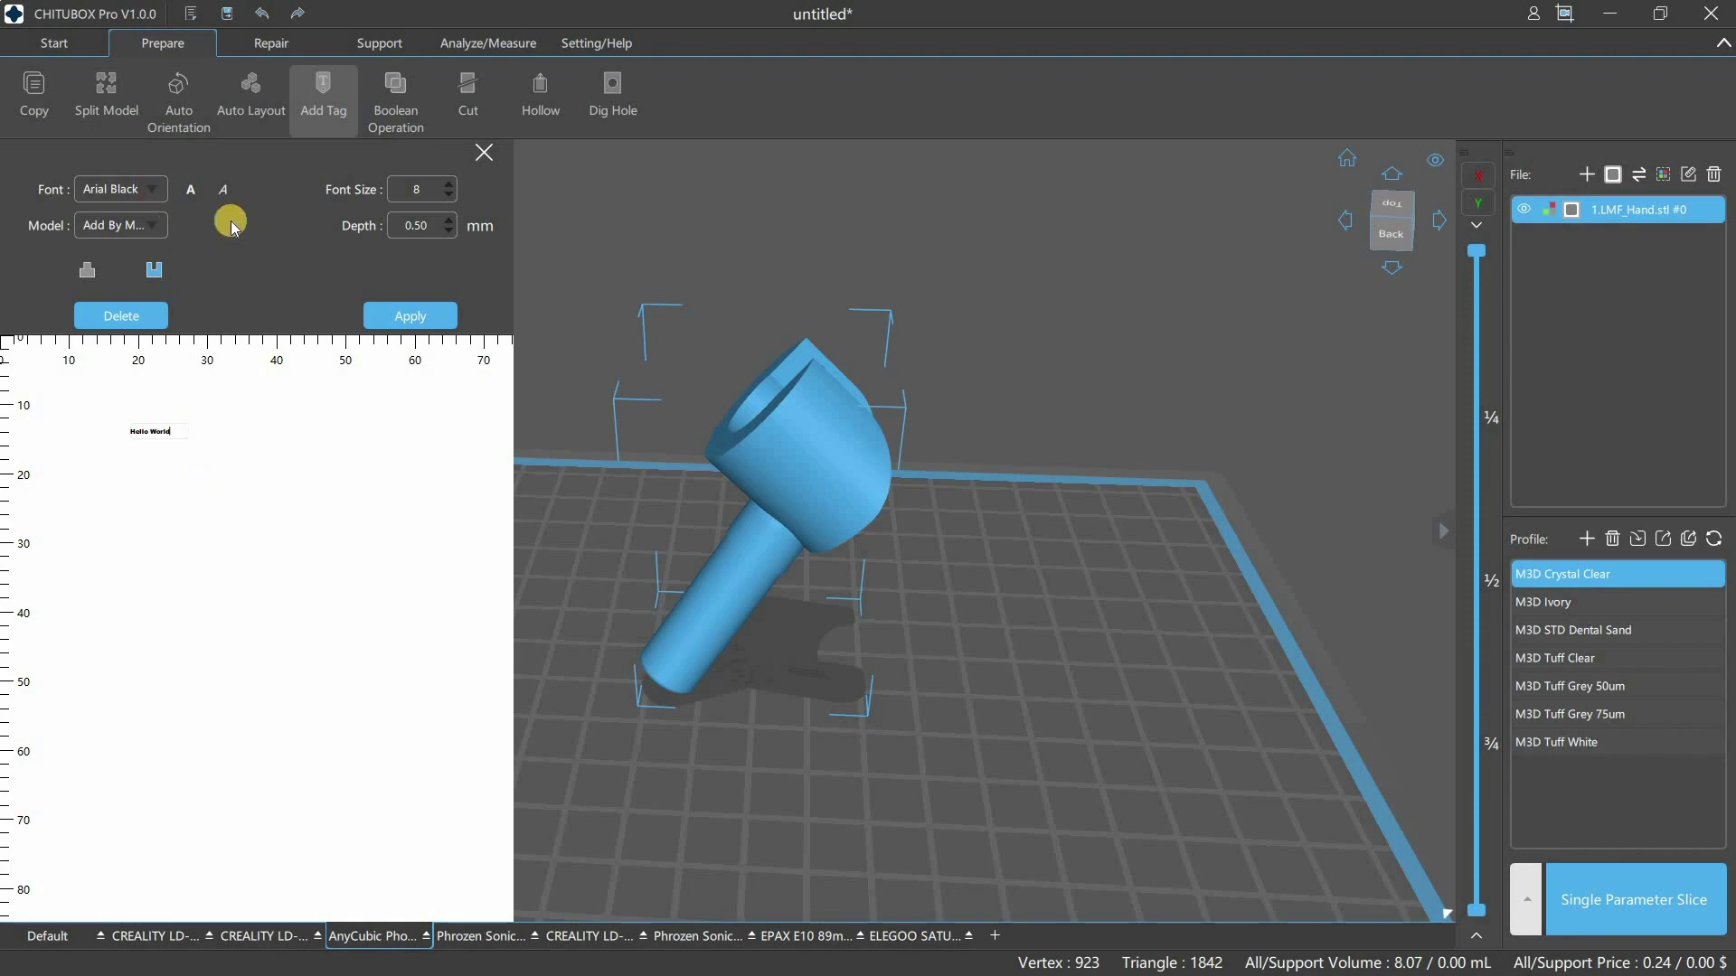
pyautogui.click(407, 318)
# - Place the engraved "Hello World" tag on the outer curved surface of the hand's grip
pyautogui.click(758, 551)
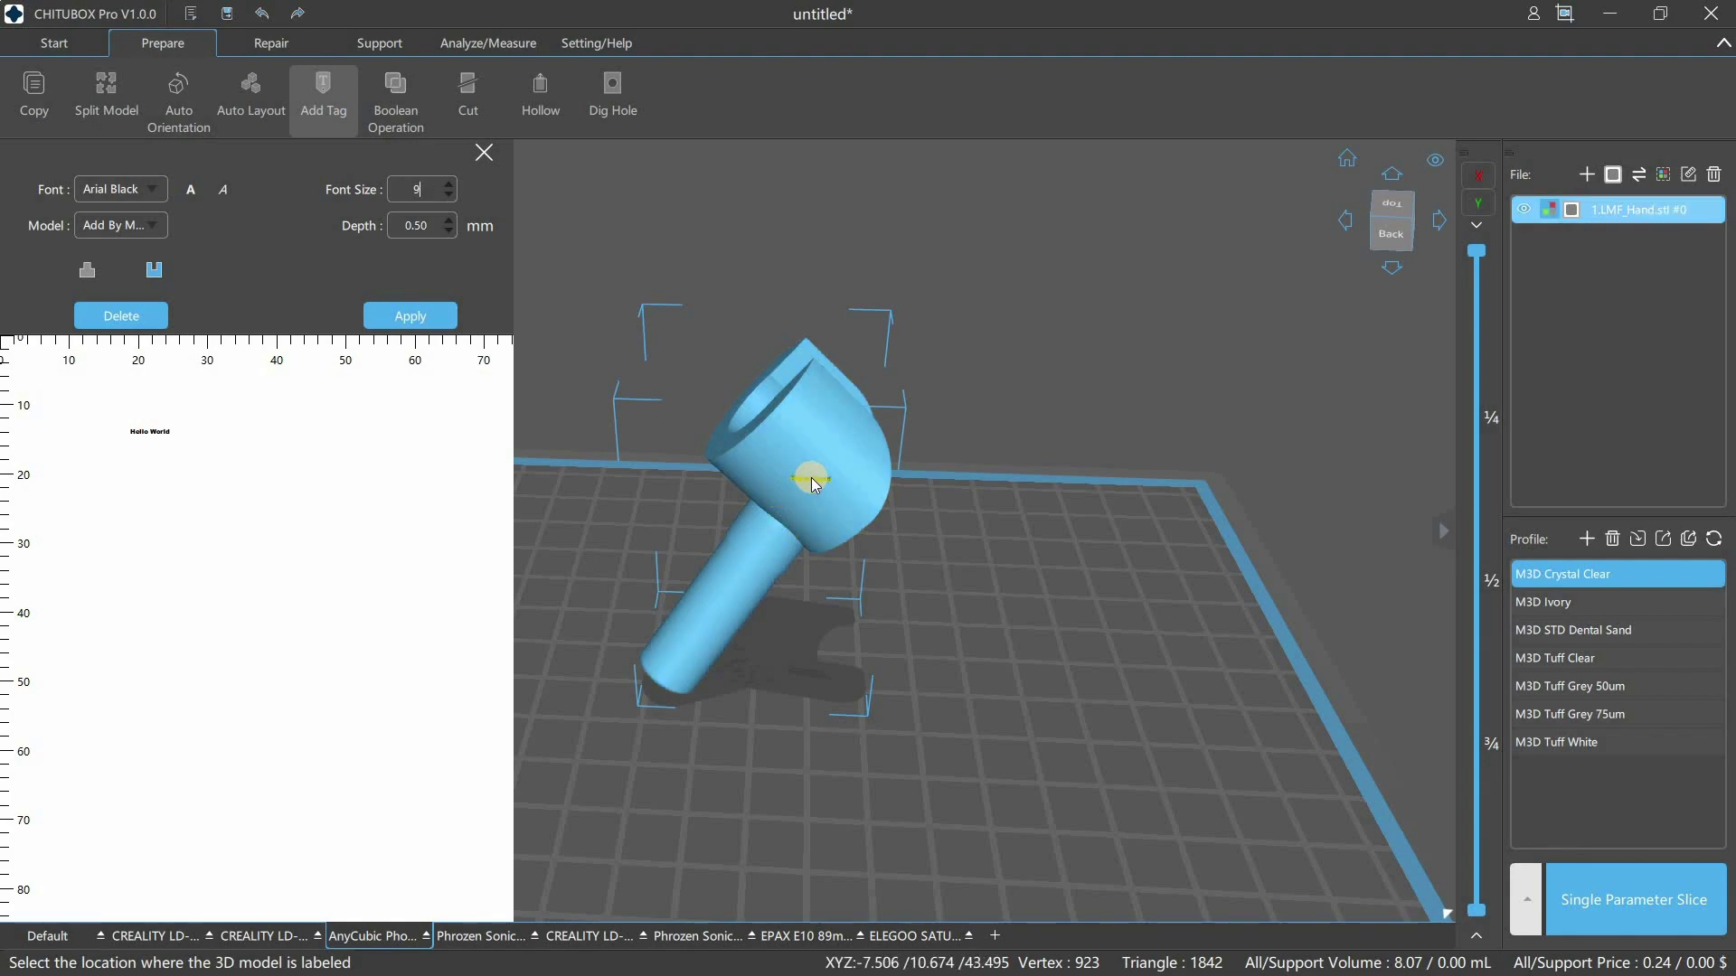
pyautogui.scroll(5, 811, 477)
pyautogui.click(816, 459)
pyautogui.scroll(2, 902, 564)
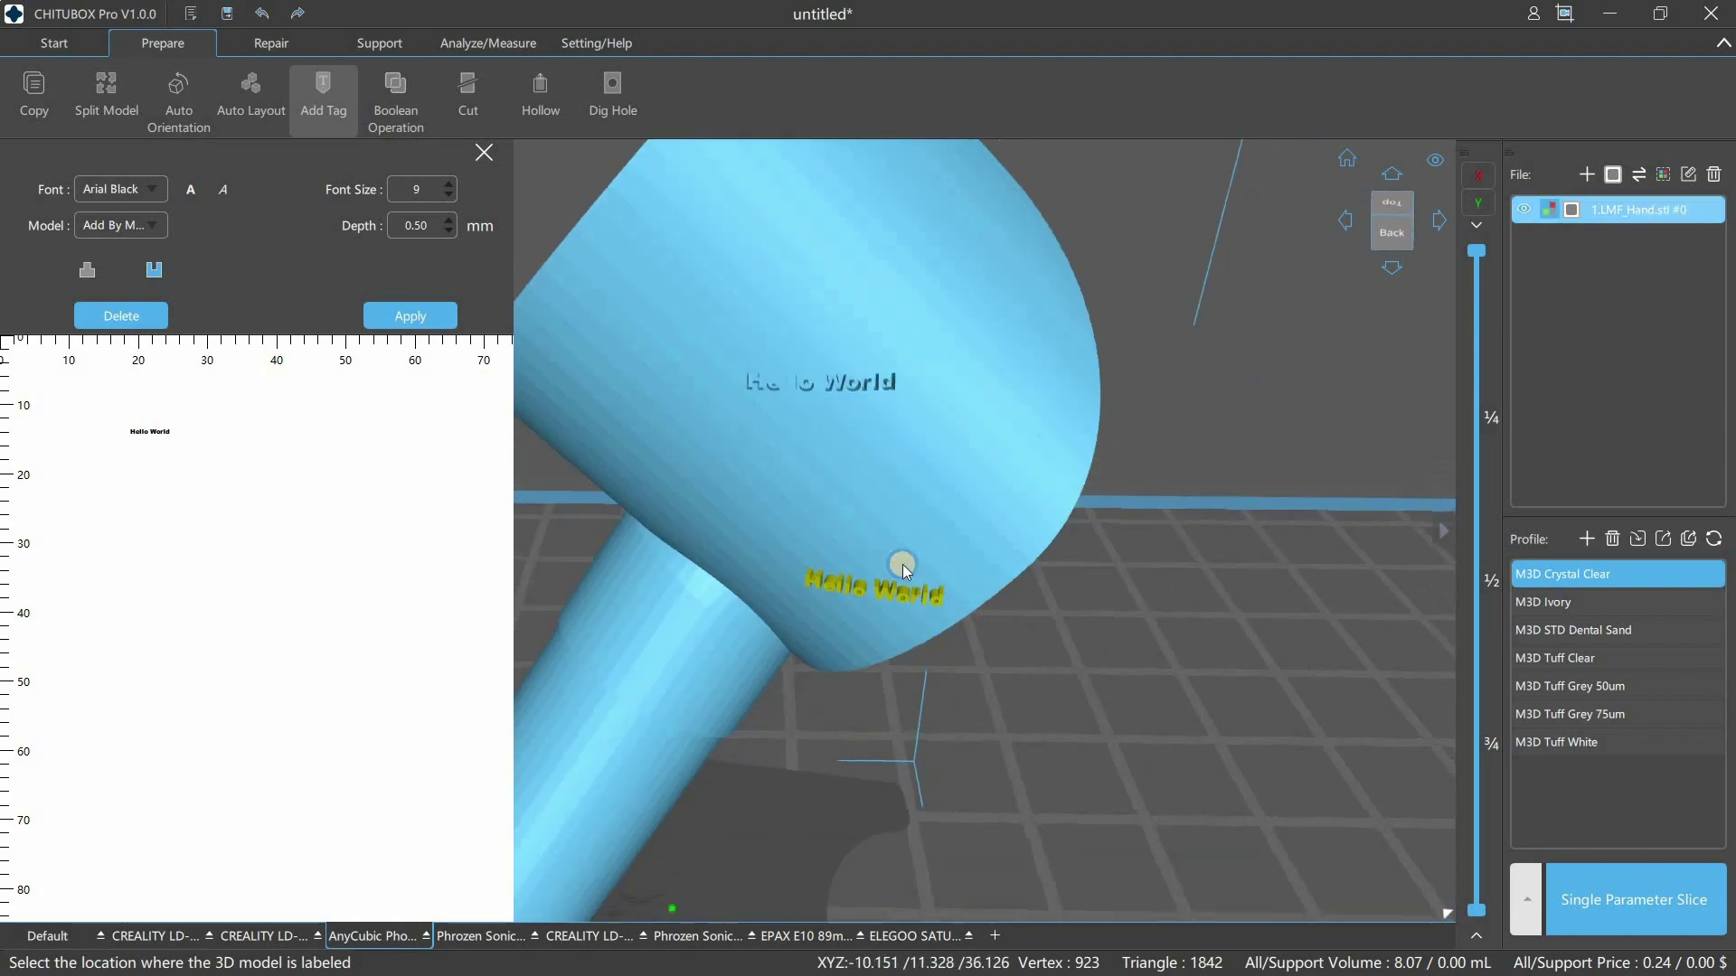
# - Place a second "Hello World" tag on the rod just below the grip
pyautogui.moveTo(902, 564); pyautogui.dragTo(796, 410, button='right')
pyautogui.scroll(4, 796, 411)
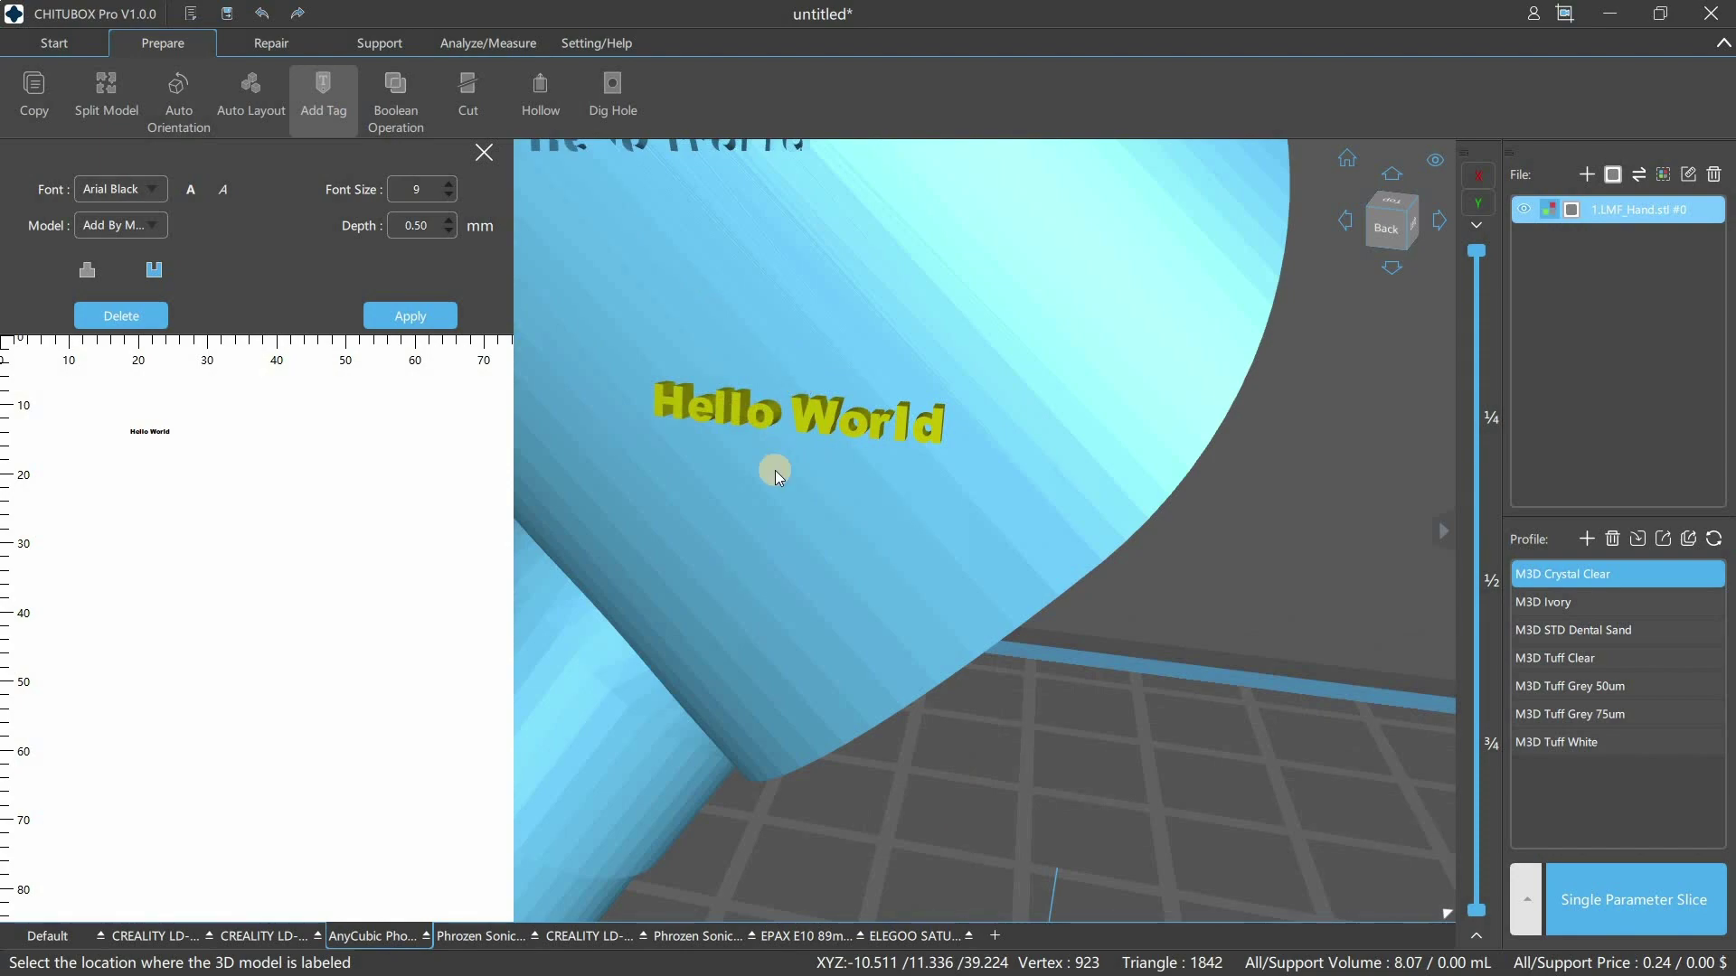
pyautogui.scroll(-3, 774, 470)
pyautogui.click(620, 660)
pyautogui.moveTo(822, 724); pyautogui.dragTo(823, 733)
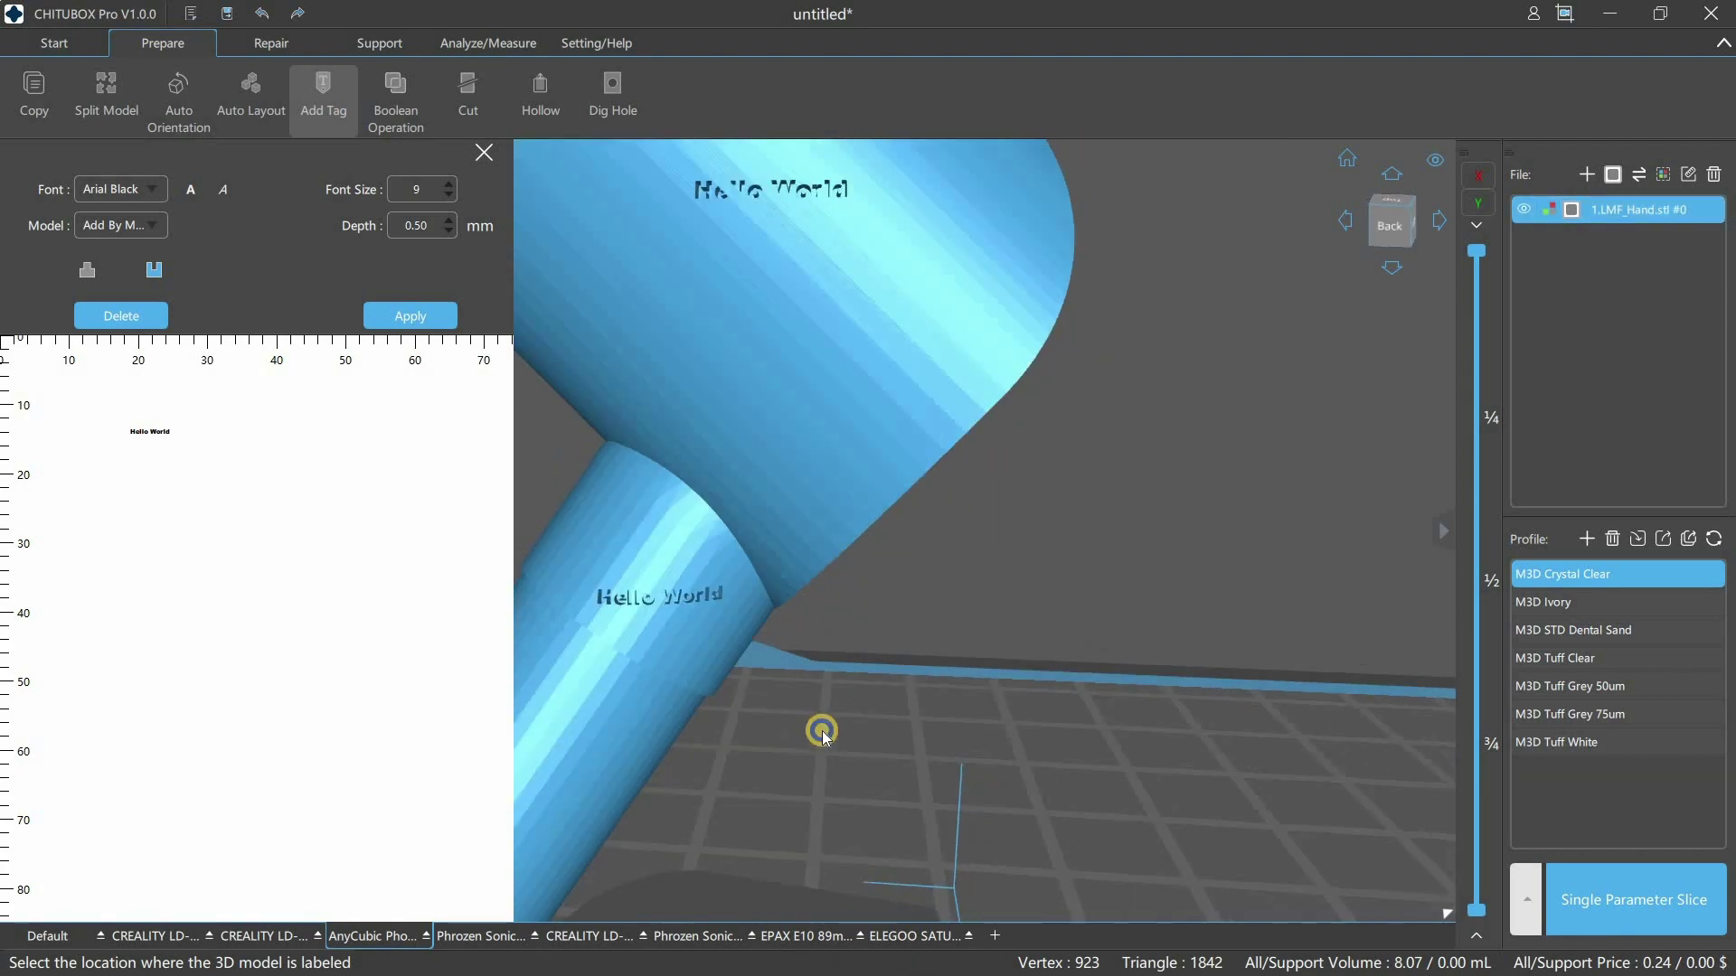
pyautogui.moveTo(822, 730)
pyautogui.mouseDown(button='right')
pyautogui.moveTo(817, 751)
pyautogui.moveTo(849, 724)
pyautogui.mouseUp(button='right')
pyautogui.scroll(-4, 849, 725)
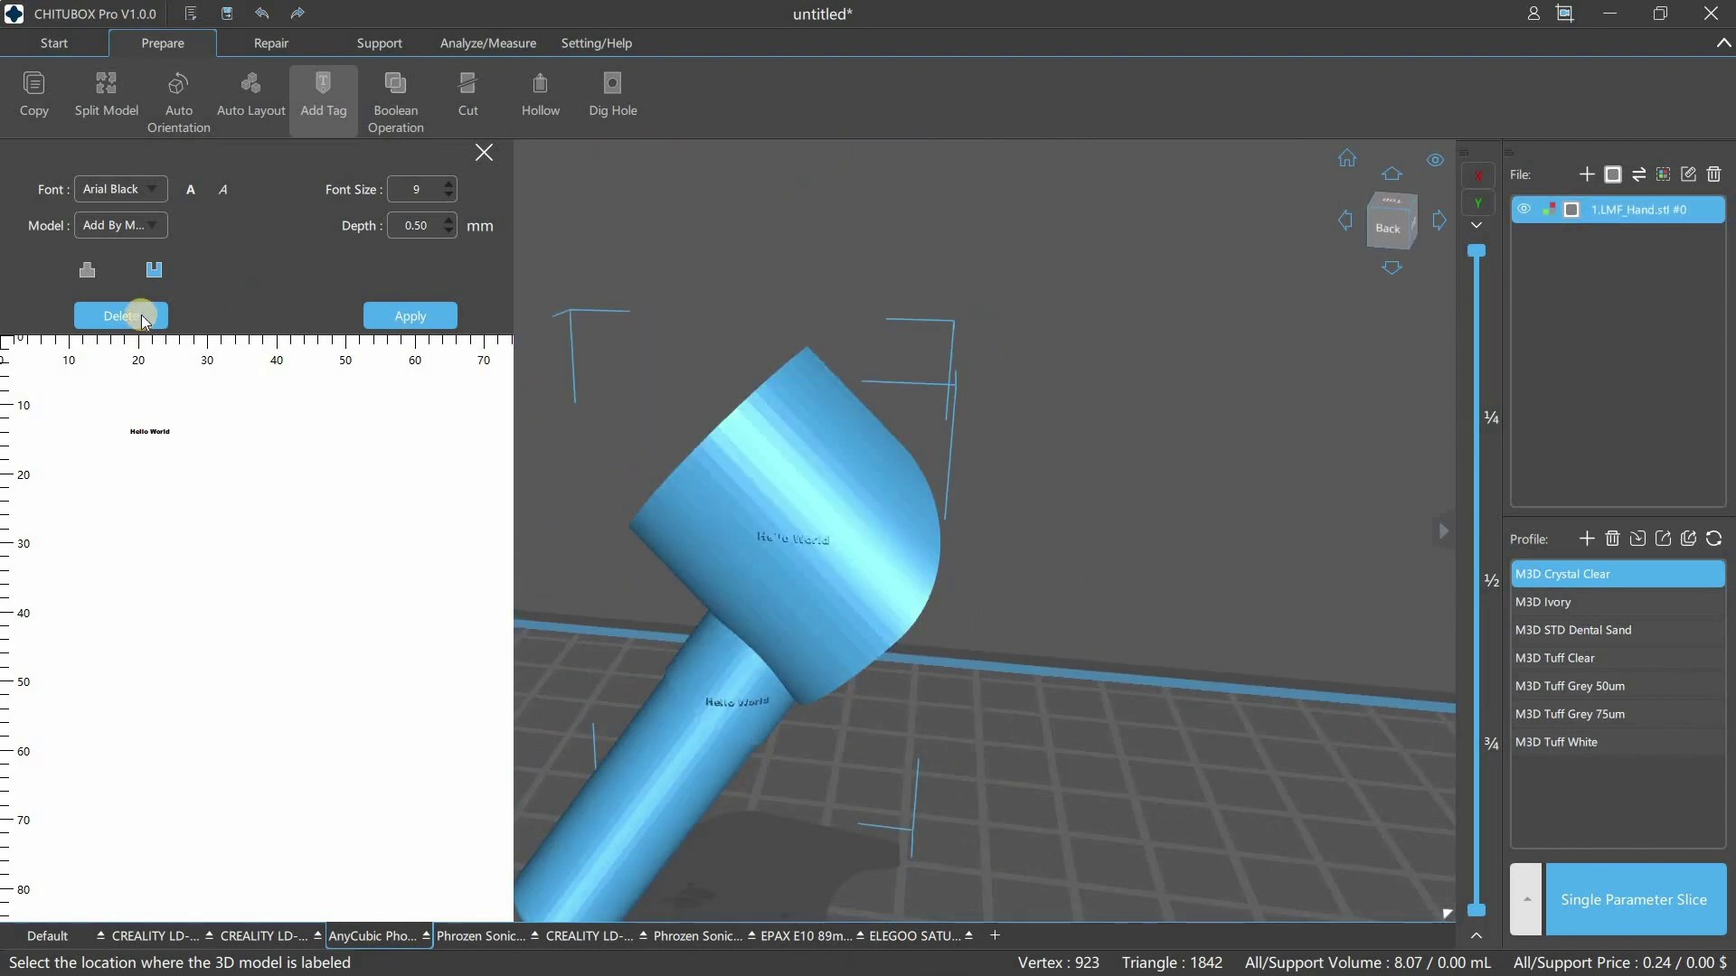
# - Delete the text tag, look through the font and tag mode options, and leave the Add Tag tool
pyautogui.click(140, 321)
pyautogui.click(154, 183)
pyautogui.click(153, 226)
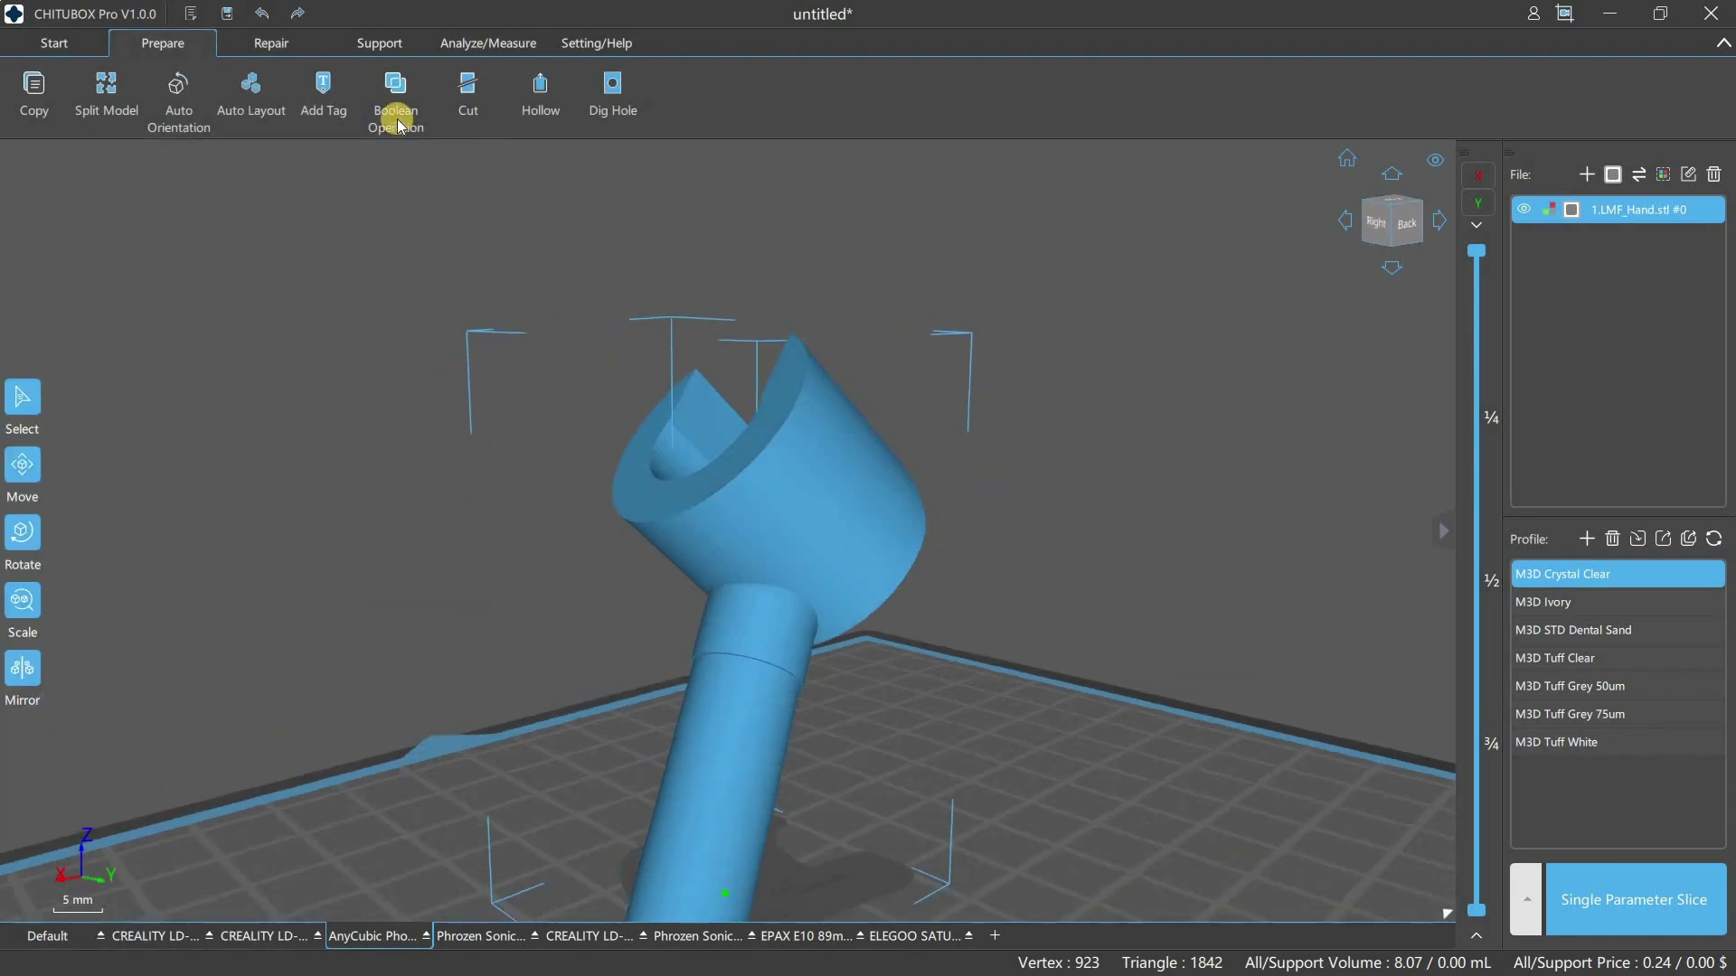
# - Import LMF_Arm_L.stl and move it on the build plate so that it overlaps the hand's rod
pyautogui.click(1586, 176)
pyautogui.click(515, 190)
pyautogui.click(669, 495)
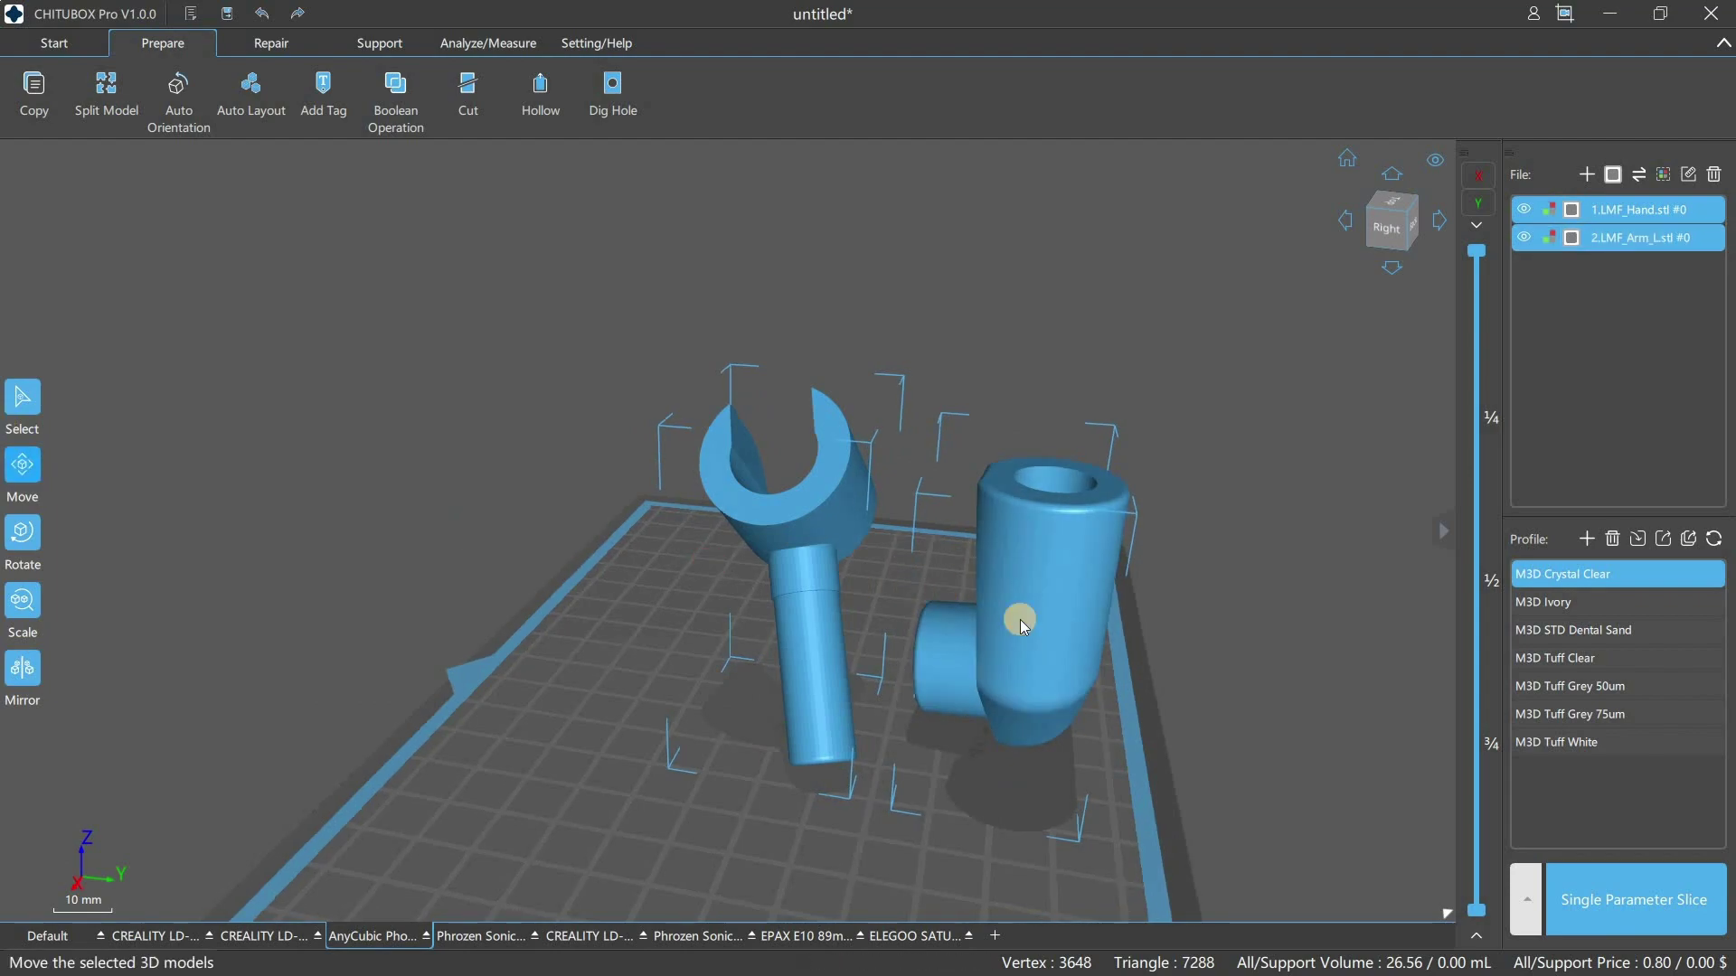
pyautogui.moveTo(1107, 632); pyautogui.dragTo(879, 600)
pyautogui.click(895, 642)
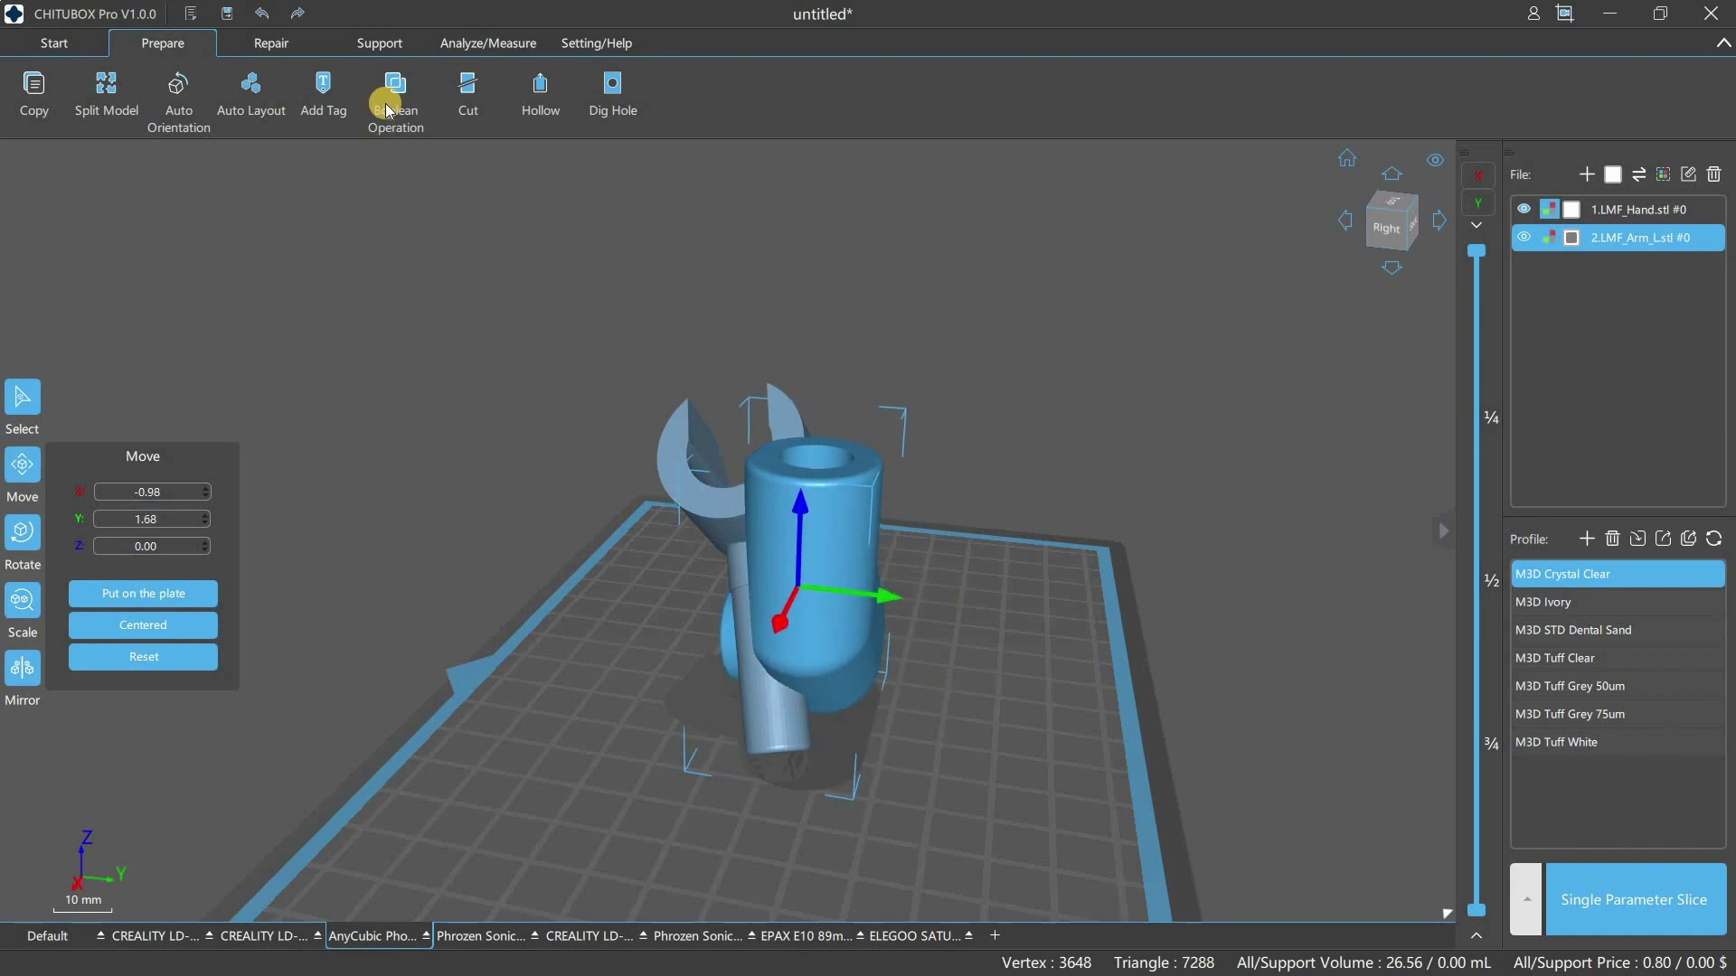
# - Subtract the arm from the hand with the Boolean A - B operation, without keeping the original models
pyautogui.keyDown('ctrl'); pyautogui.click(687, 496); pyautogui.keyUp('ctrl')
pyautogui.click(393, 109)
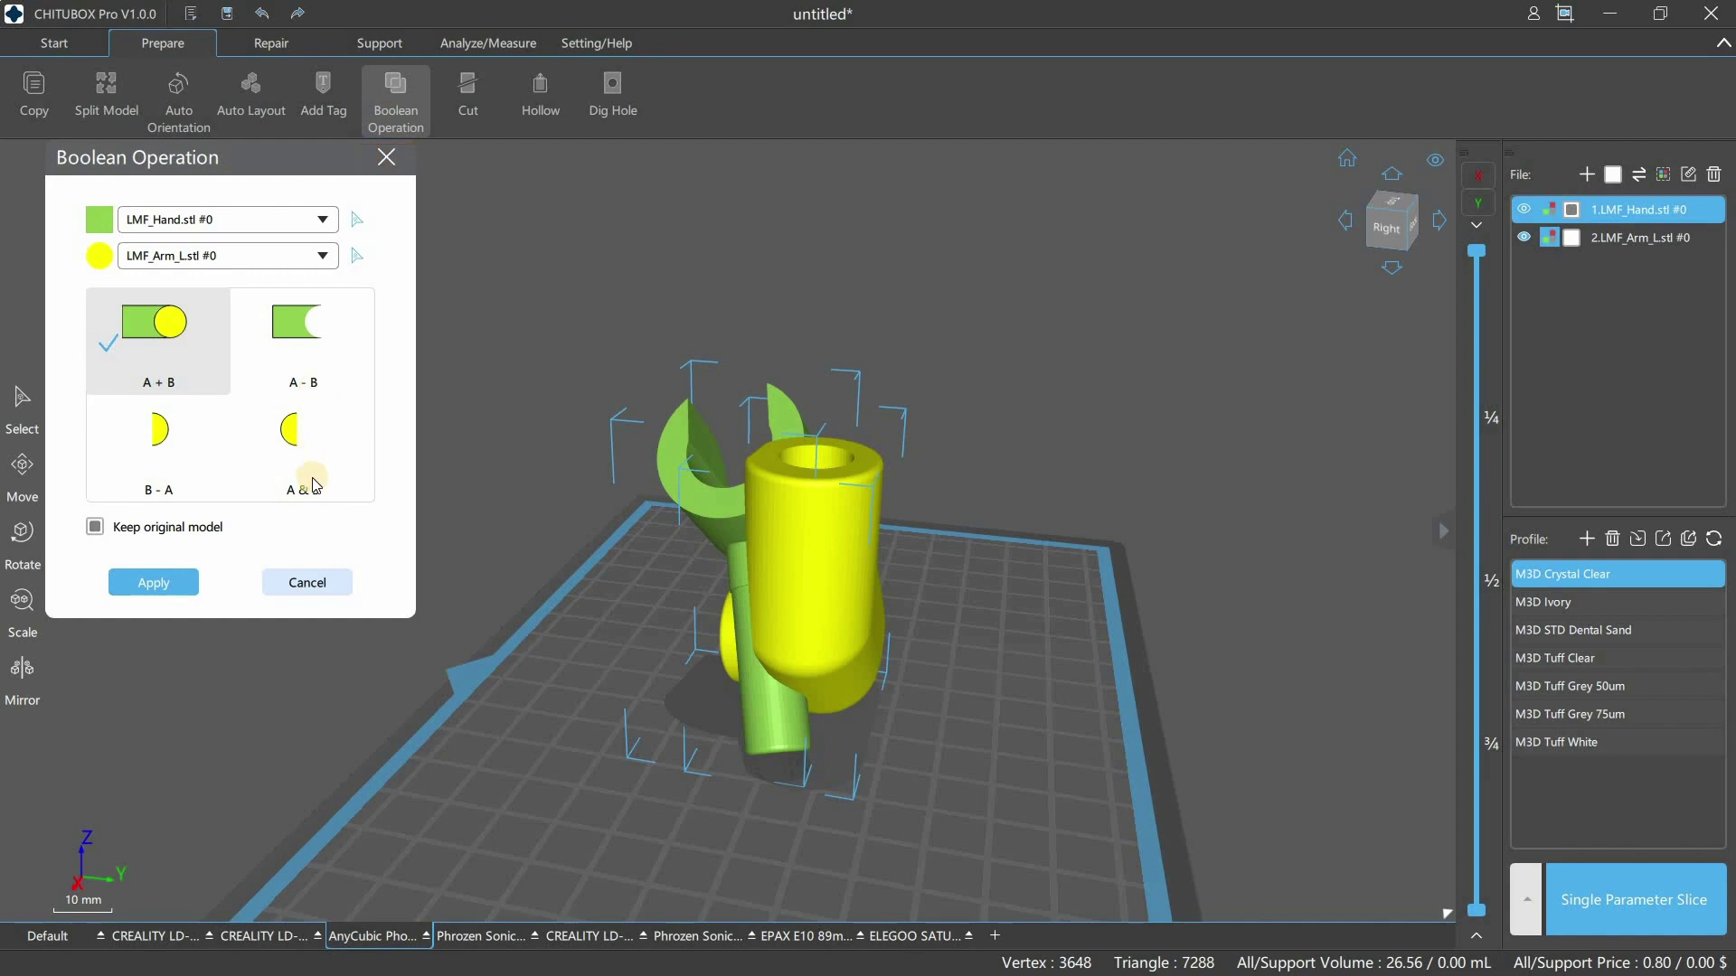
pyautogui.click(320, 407)
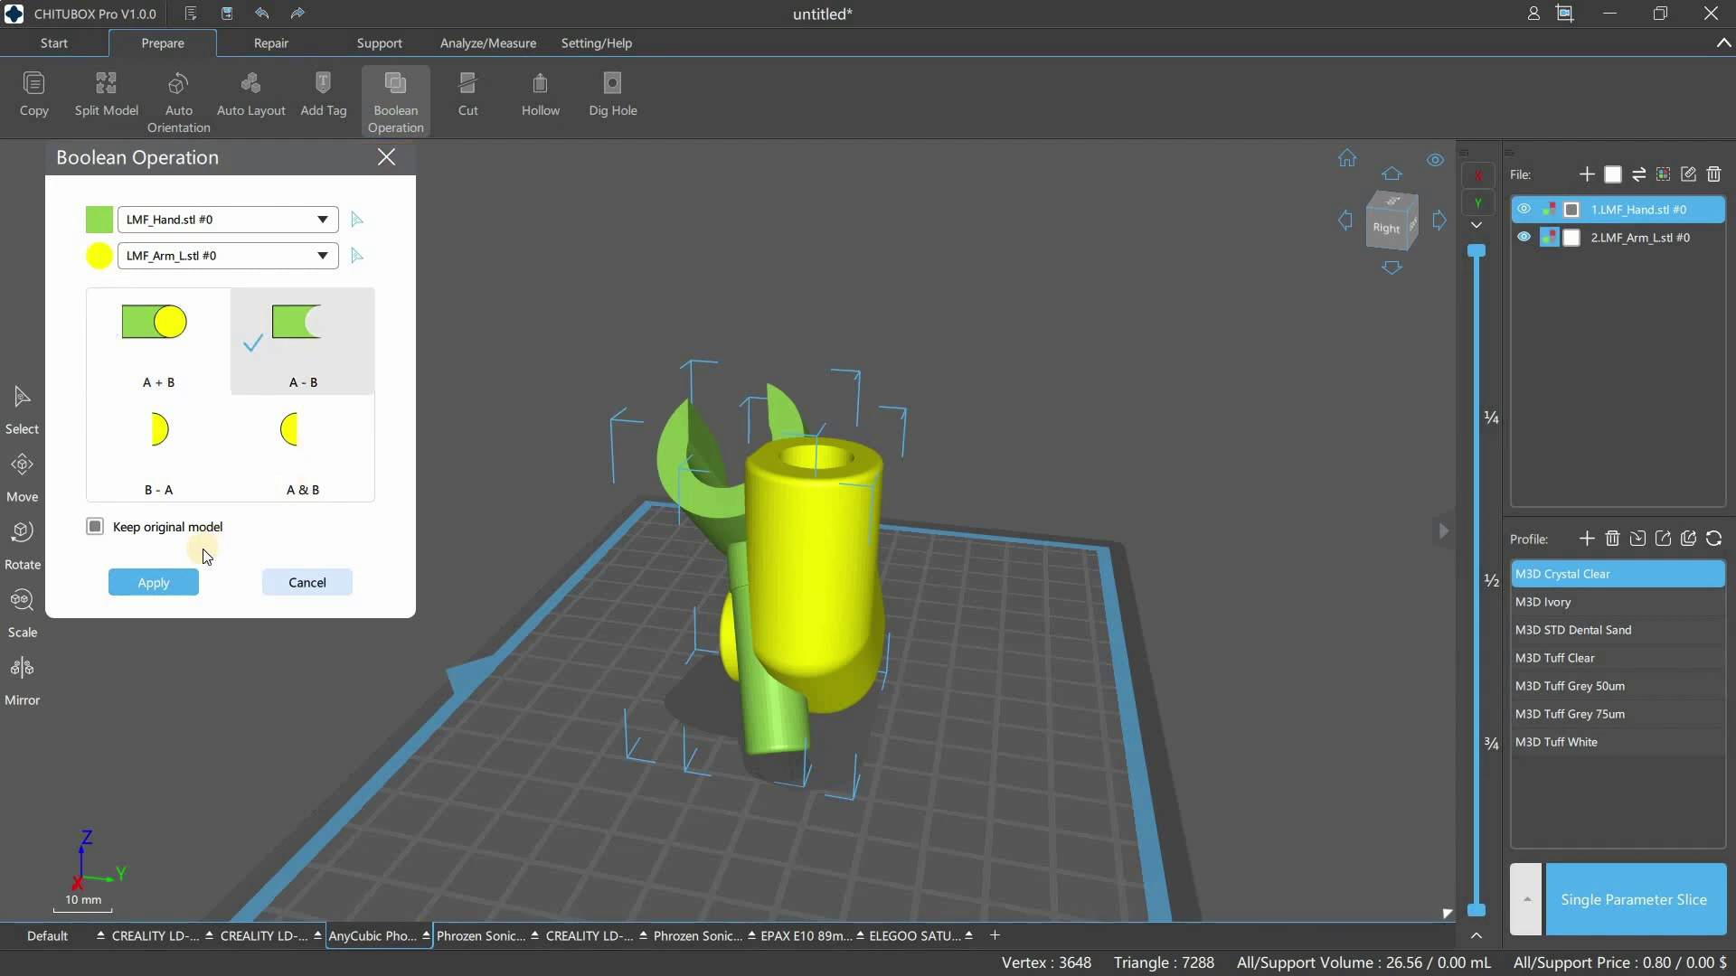
pyautogui.click(96, 528)
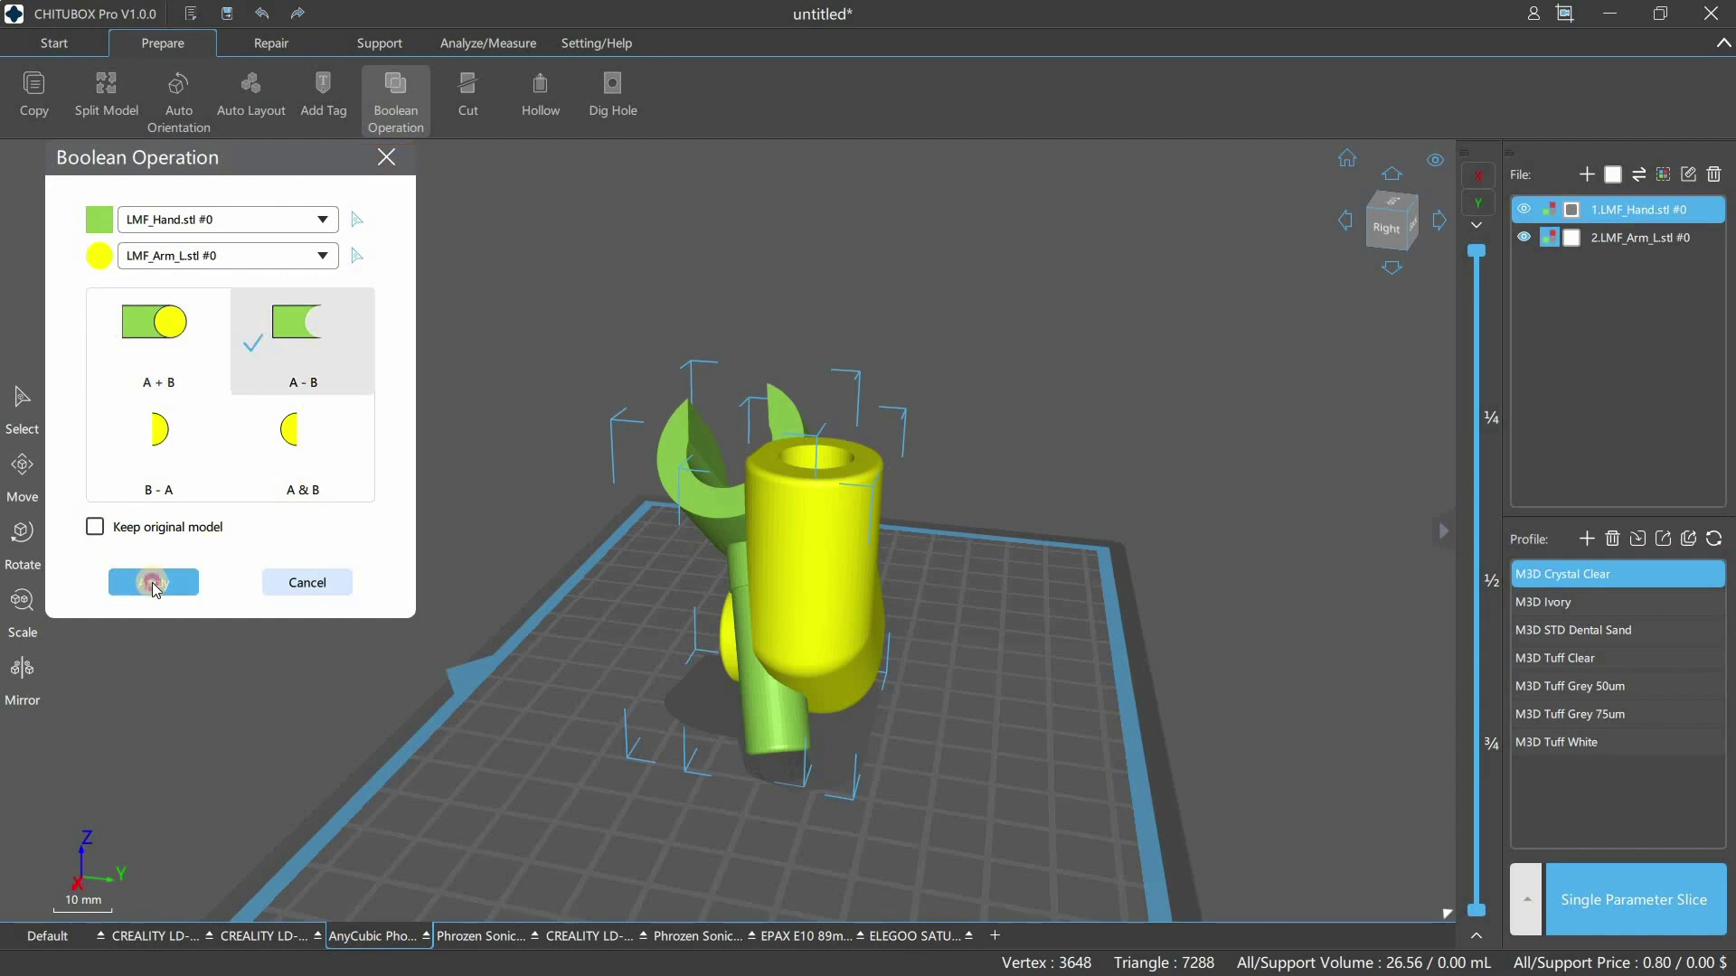
pyautogui.moveTo(806, 659); pyautogui.dragTo(588, 380, button='right')
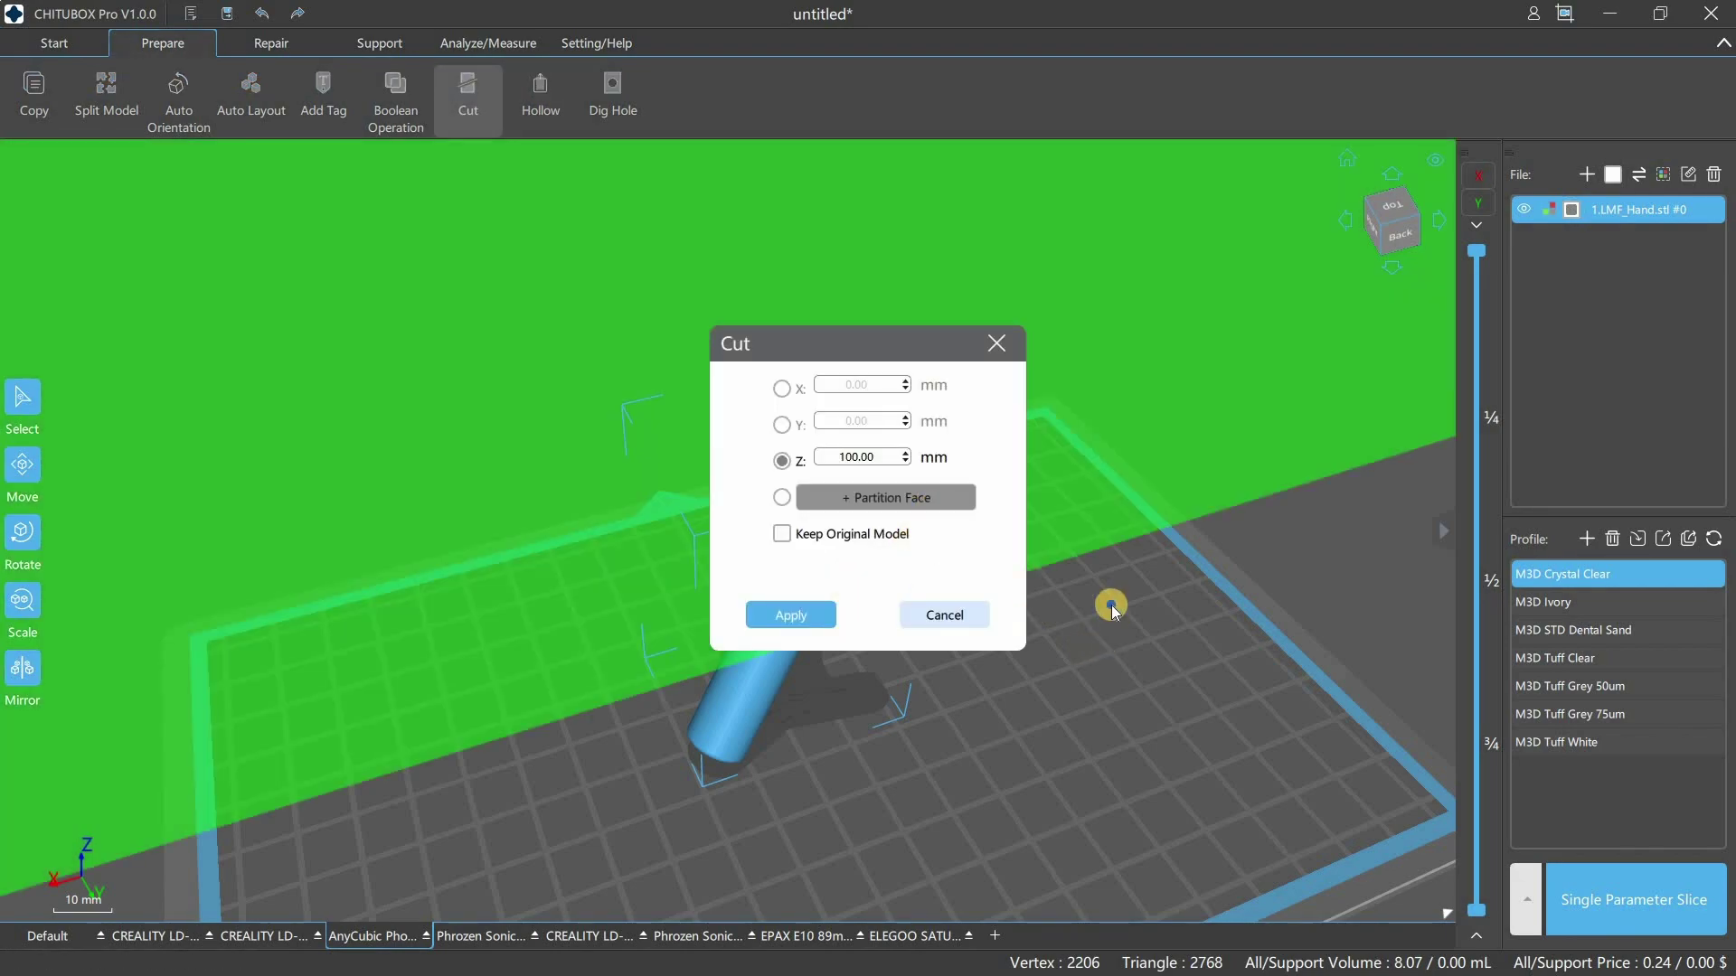
# - Set the Cut plane on the hand model to Z 30 mm and examine where it crosses the rod
pyautogui.moveTo(1111, 605); pyautogui.dragTo(881, 464, button='right')
pyautogui.write('30')
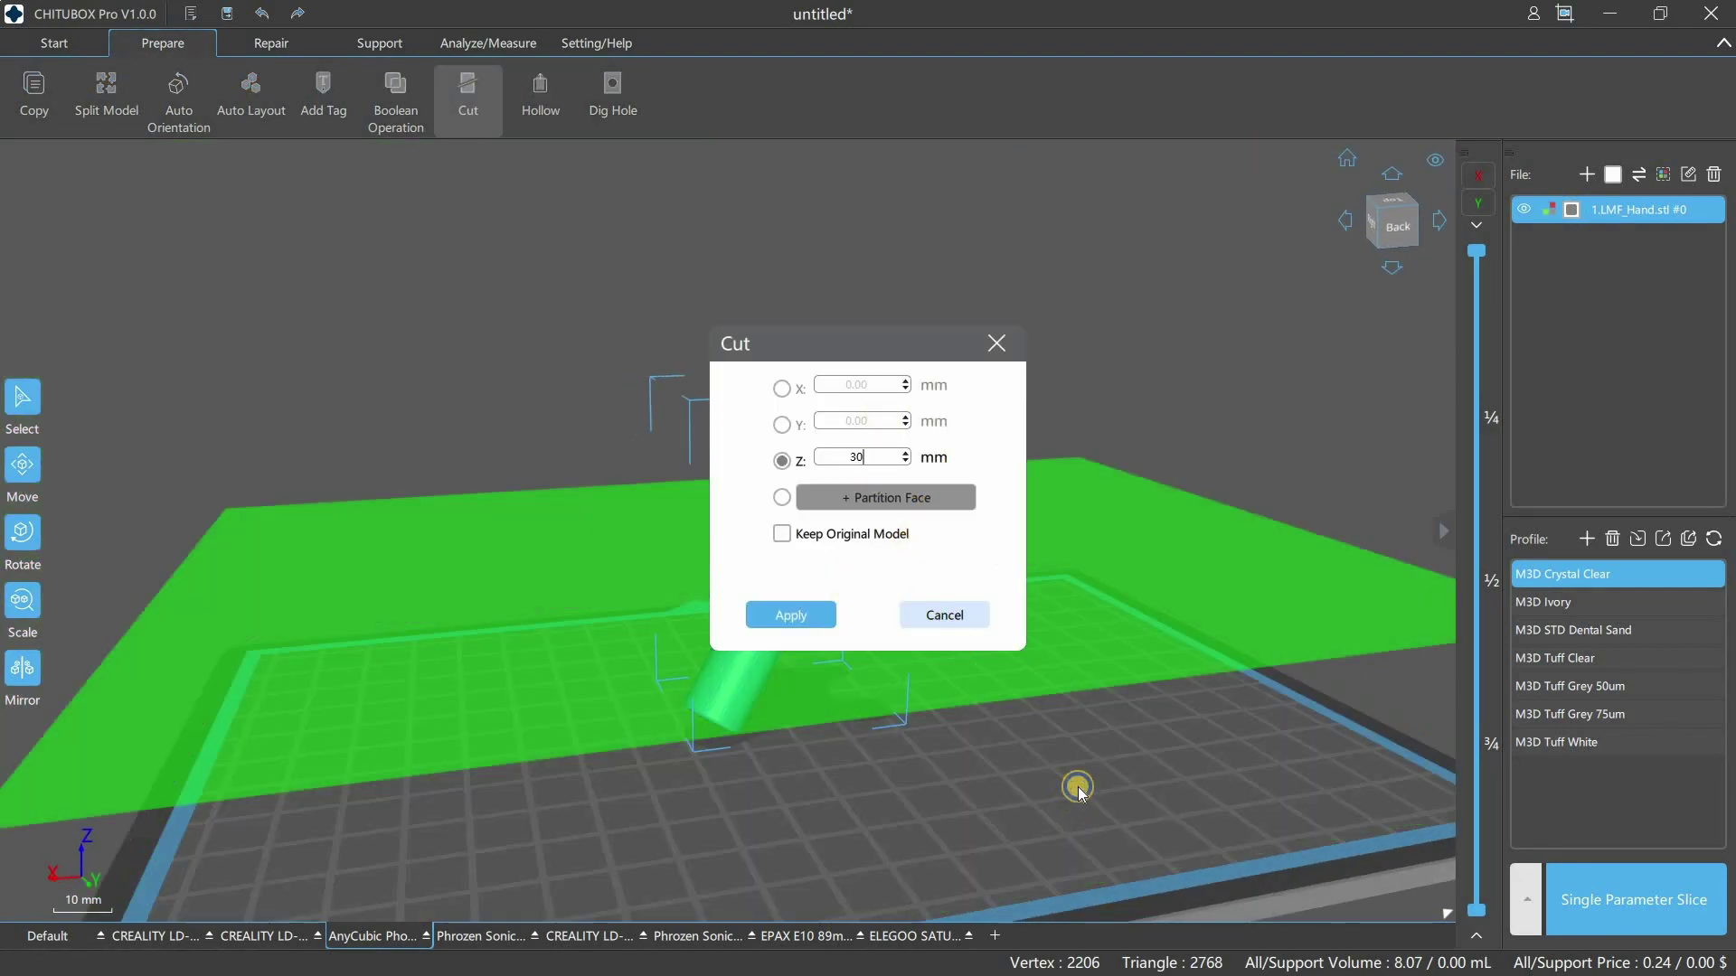
pyautogui.moveTo(1077, 784); pyautogui.dragTo(1069, 714, button='right')
pyautogui.moveTo(925, 336); pyautogui.dragTo(1190, 225)
pyautogui.moveTo(1076, 623); pyautogui.dragTo(1111, 389, button='right')
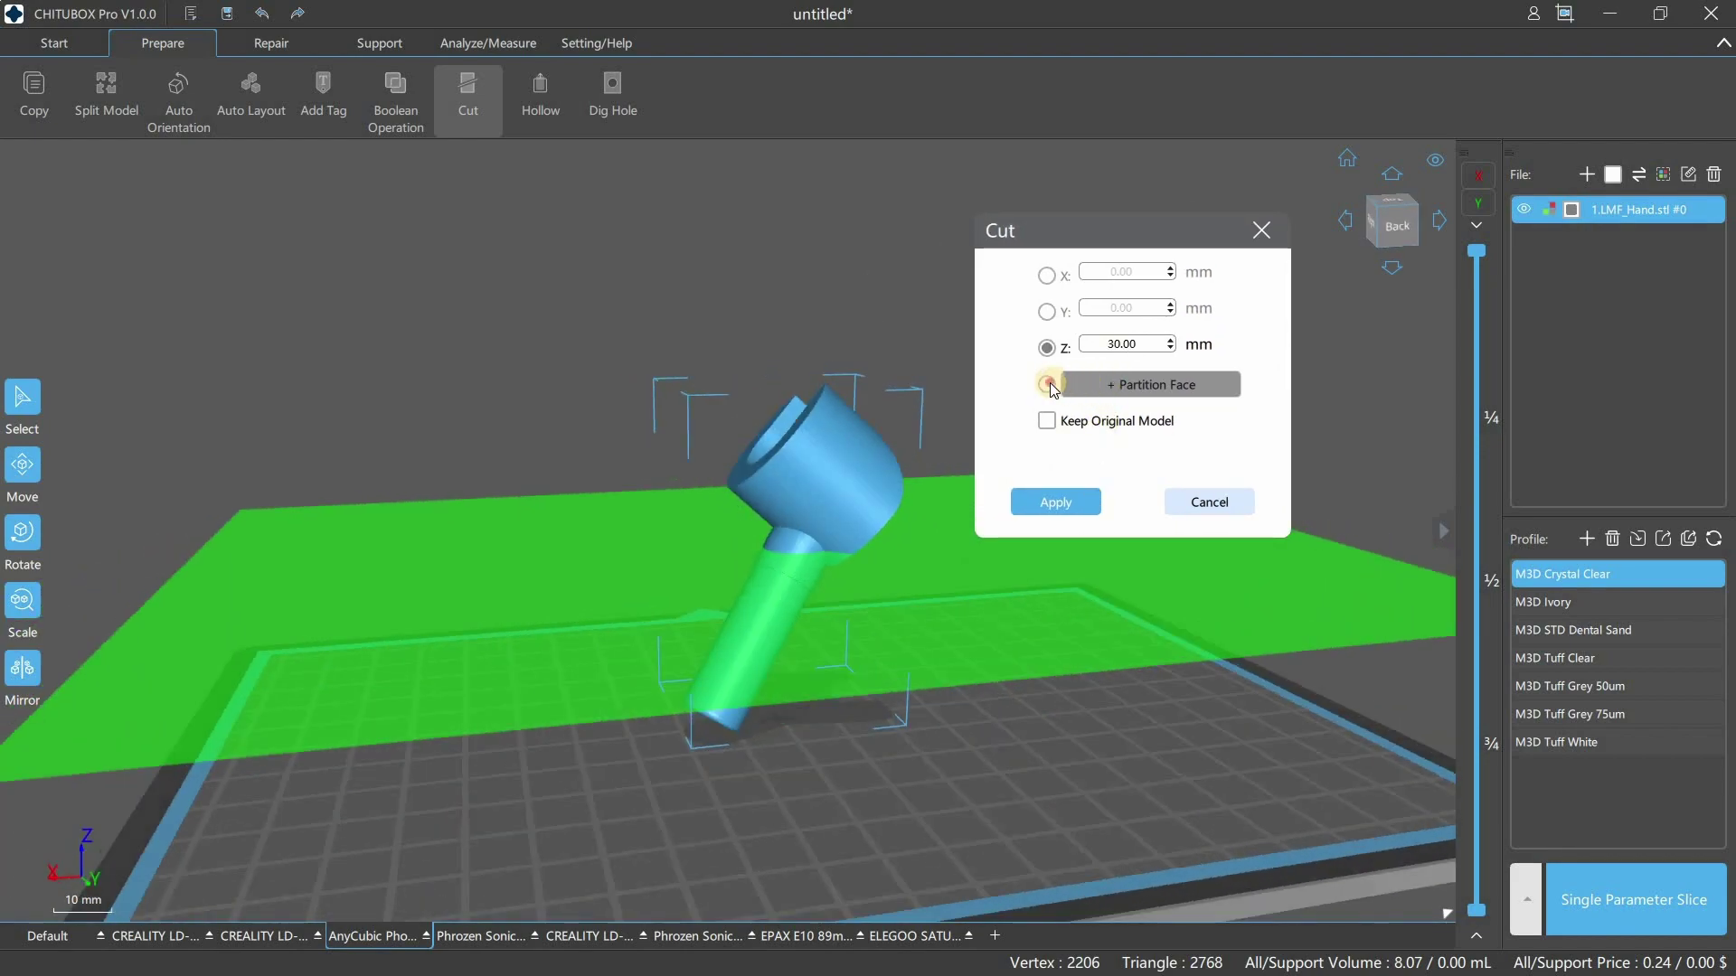
# - Switch the cut to Partition Face and try to define the dividing line where the grip meets the rod
pyautogui.click(1123, 384)
pyautogui.scroll(5, 373, 522)
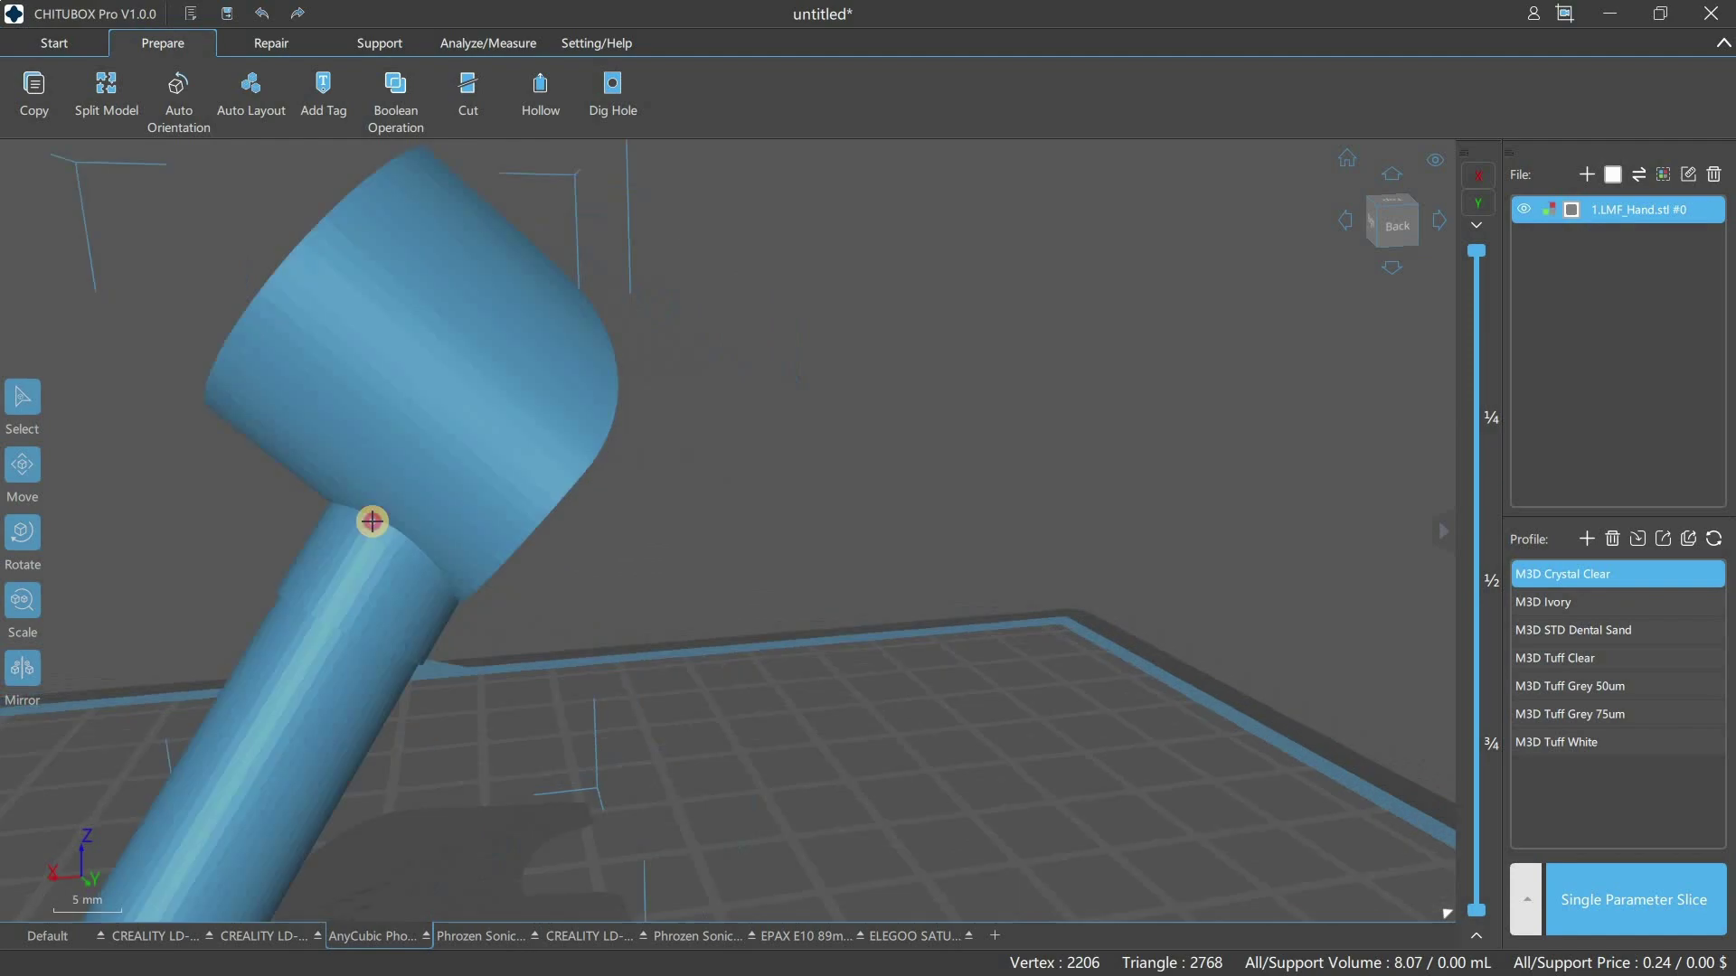
pyautogui.click(378, 518)
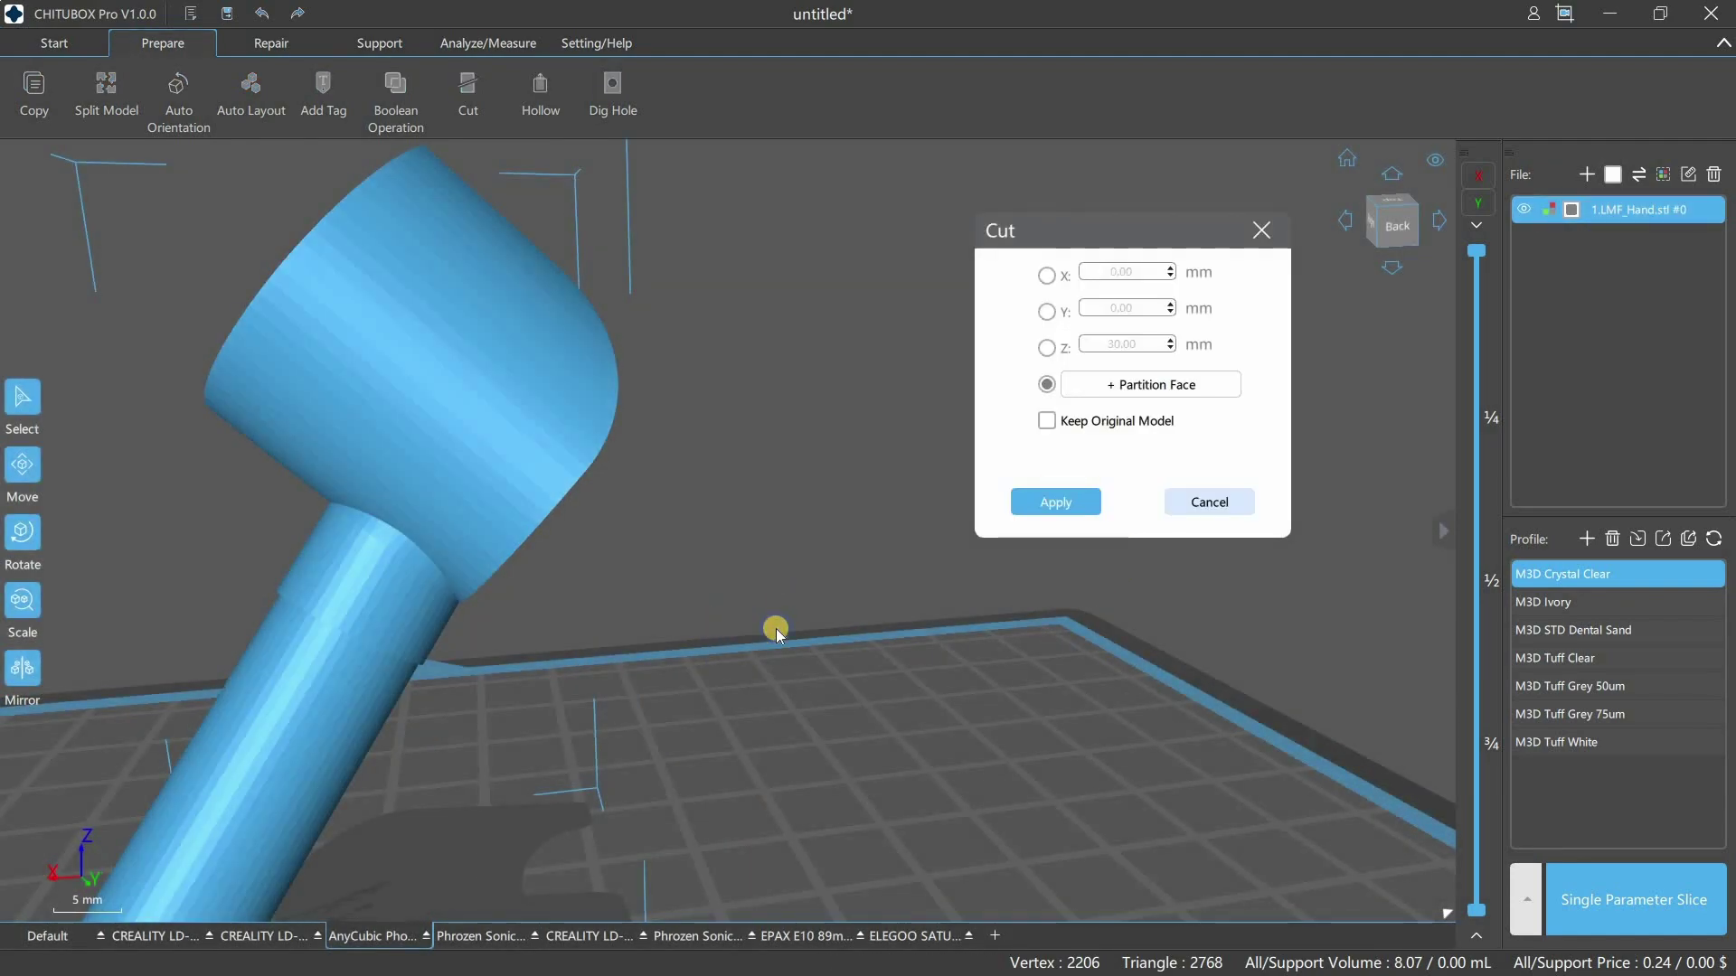
pyautogui.moveTo(775, 627); pyautogui.dragTo(1221, 507, button='right')
pyautogui.click(1150, 384)
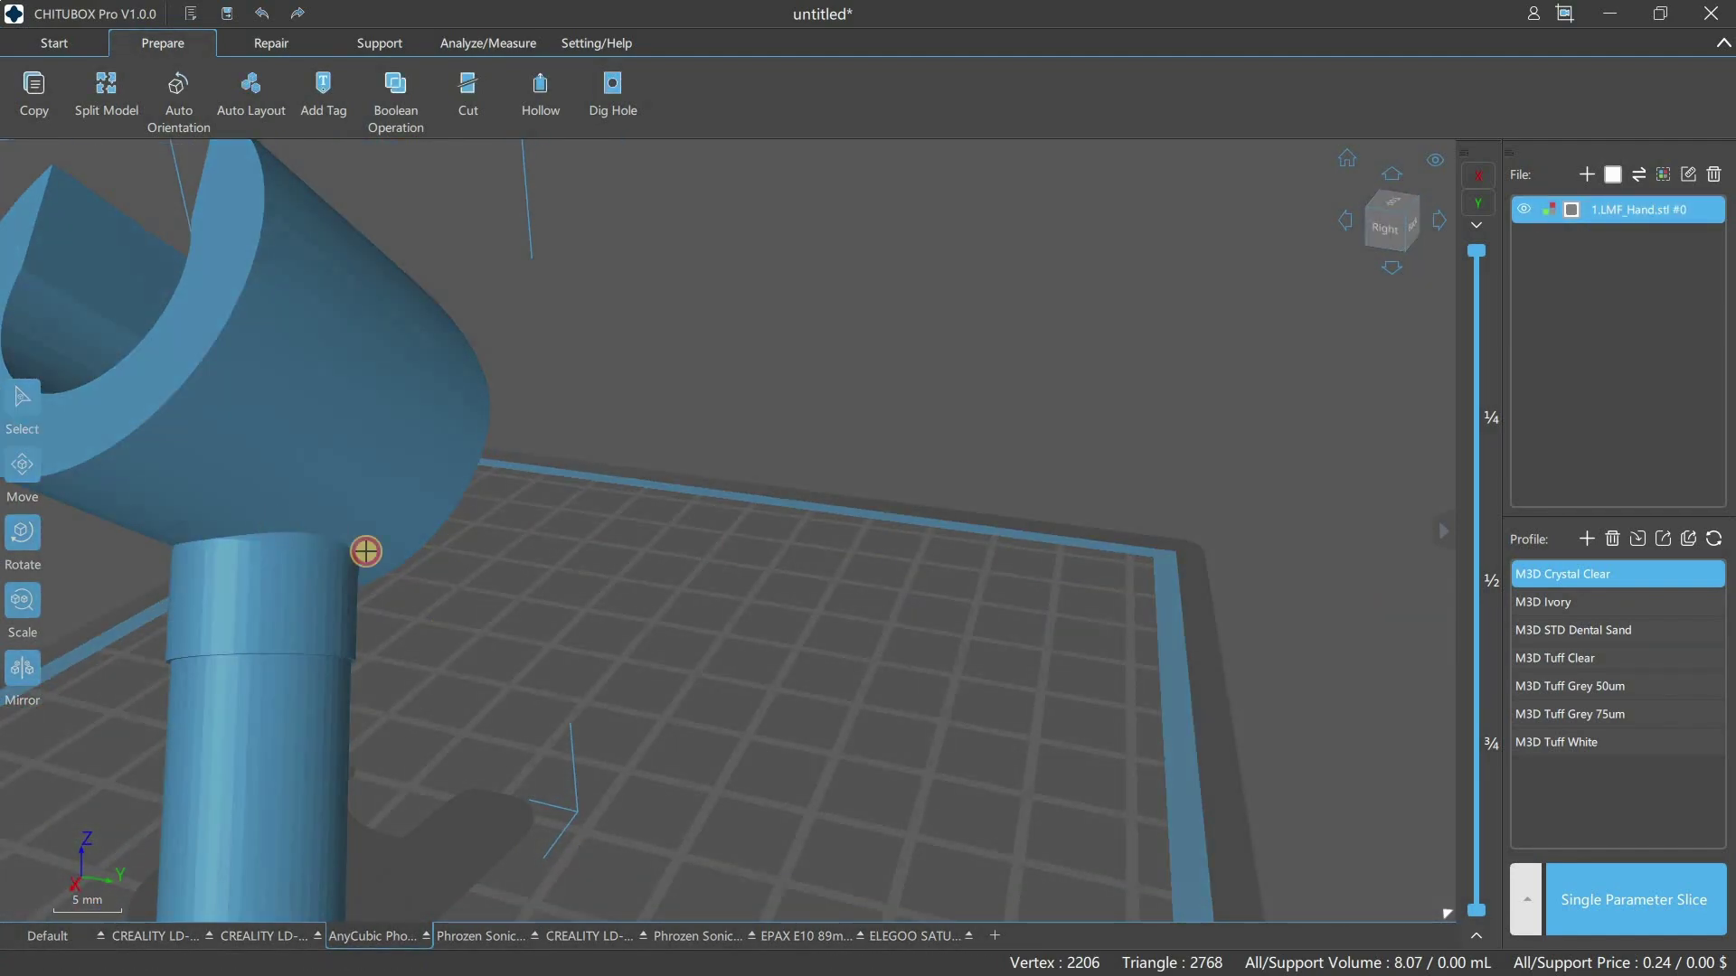
pyautogui.click(627, 618)
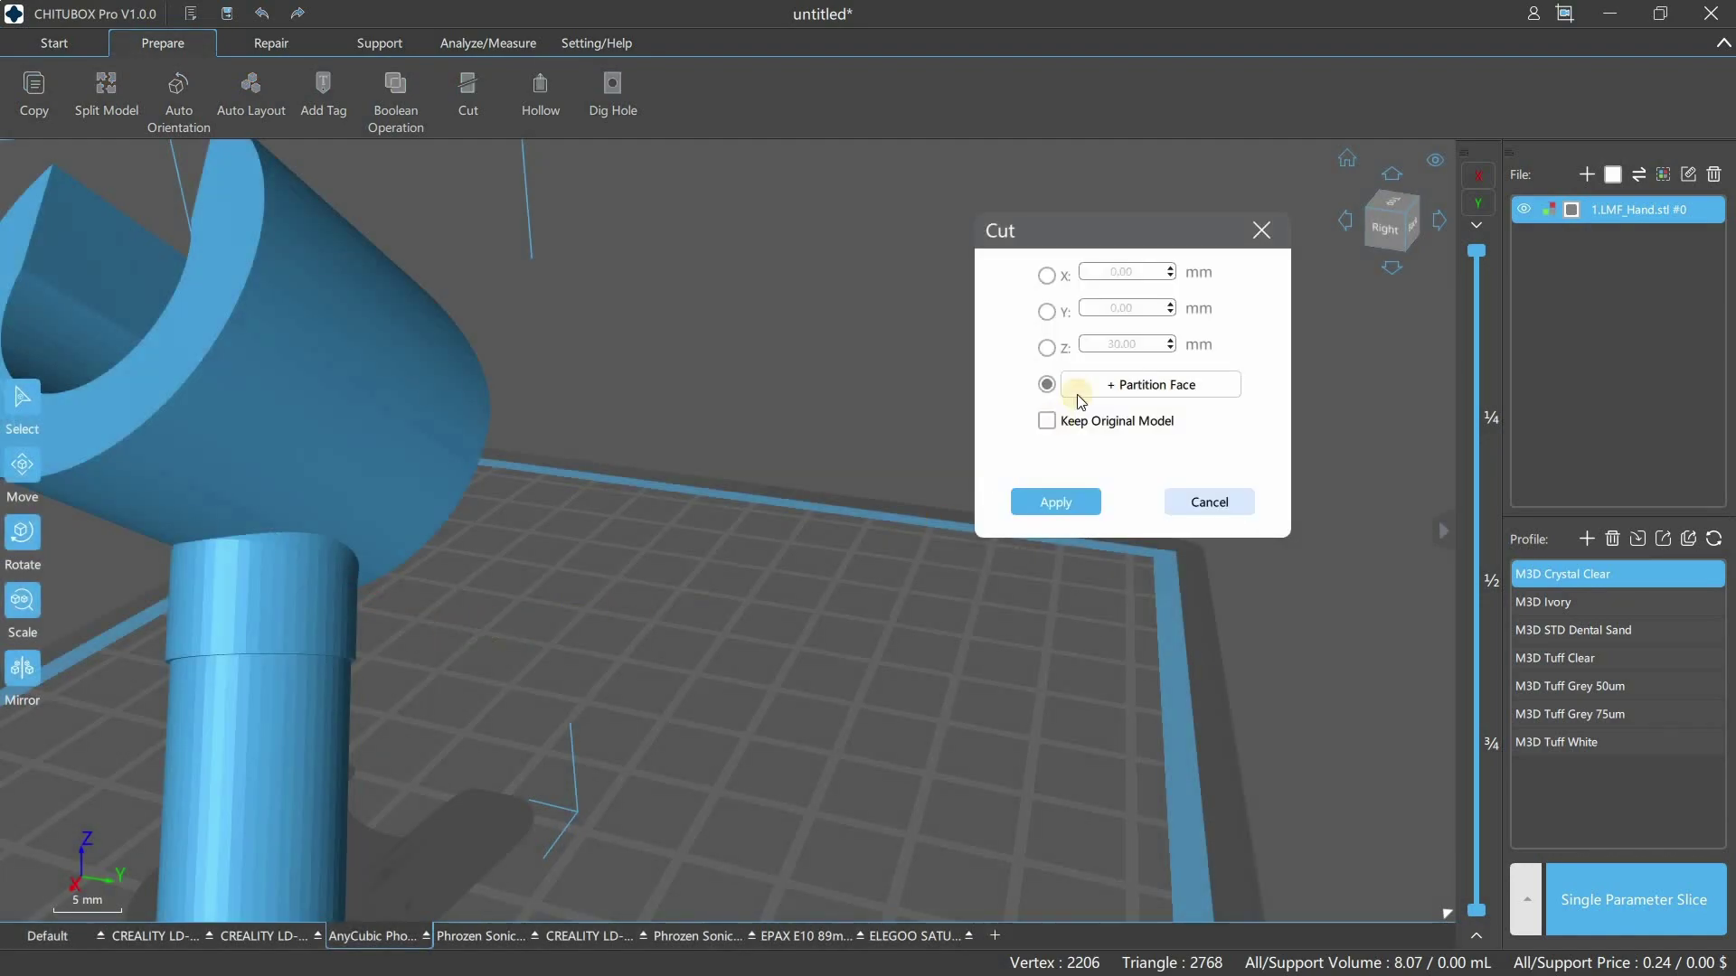